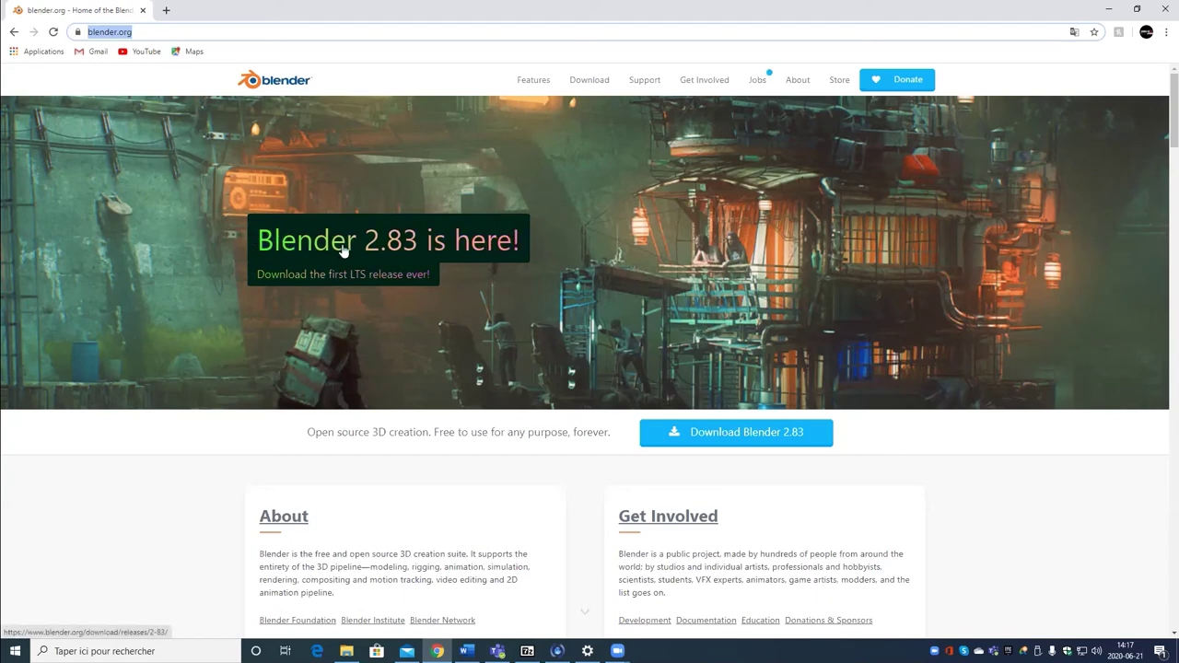
# Step: Search Windows for Blender, launch the application and dismiss its splash screen
pyautogui.click(14, 650)
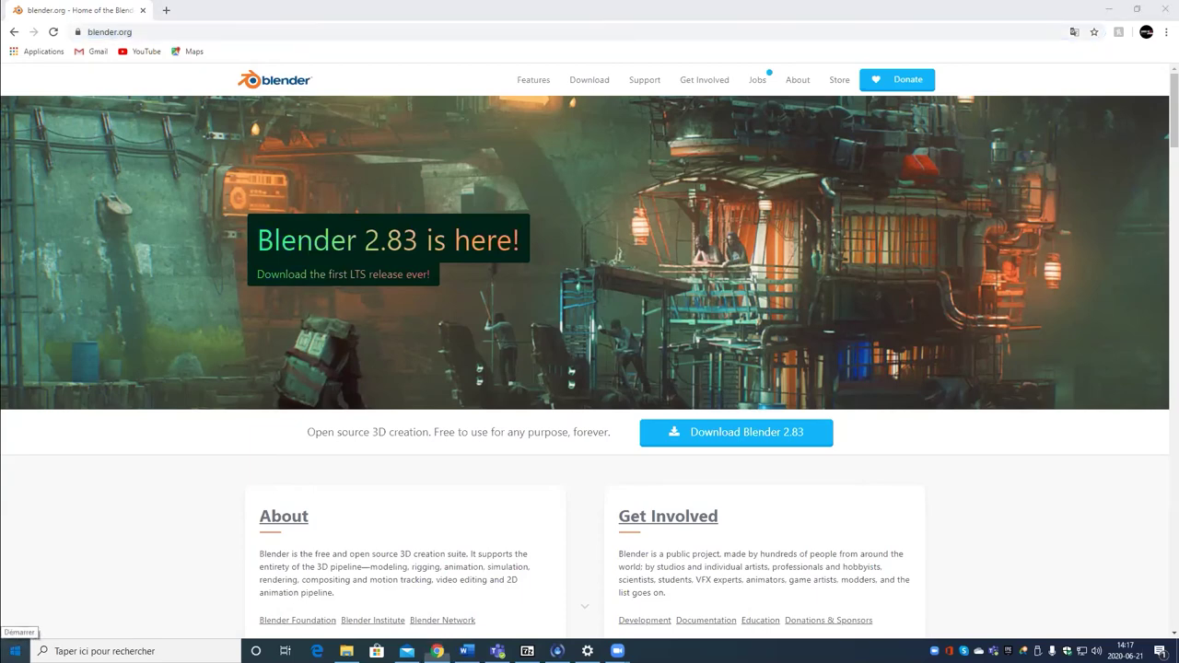
pyautogui.write('Blender')
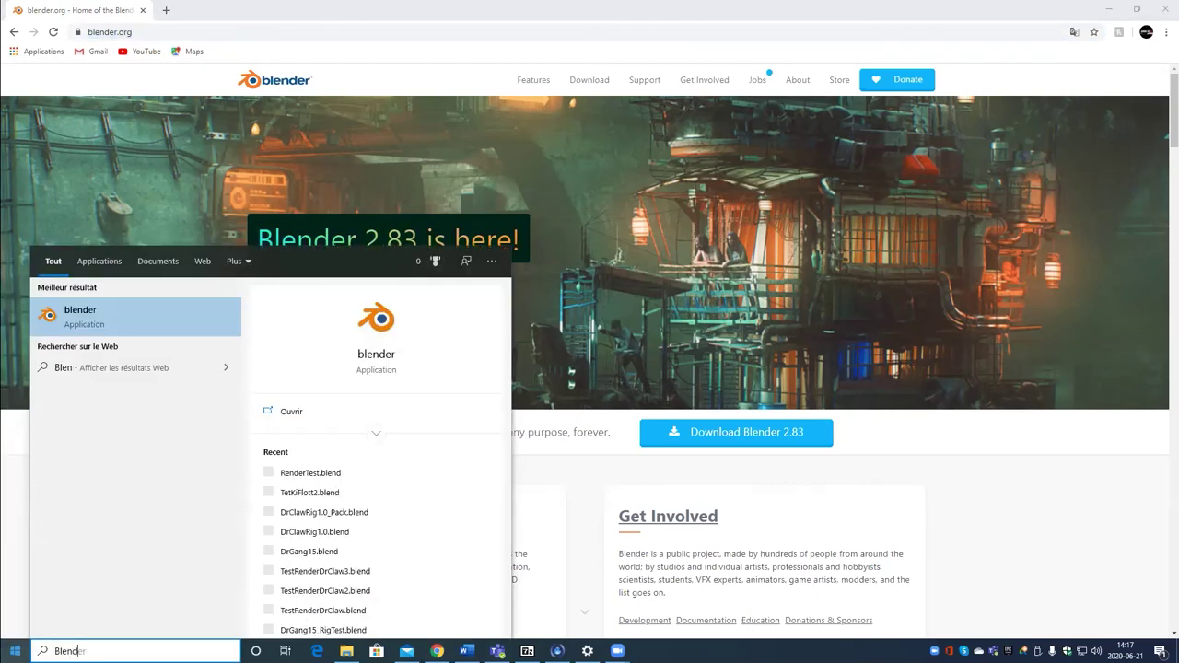
pyautogui.click(121, 320)
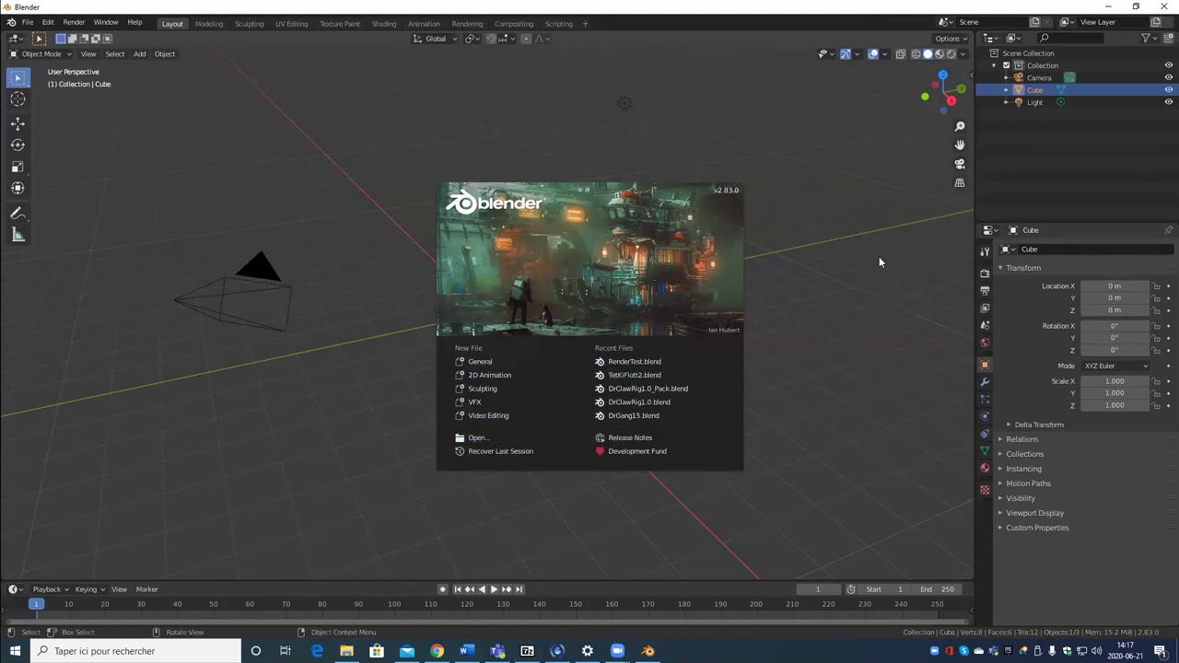
pyautogui.click(818, 159)
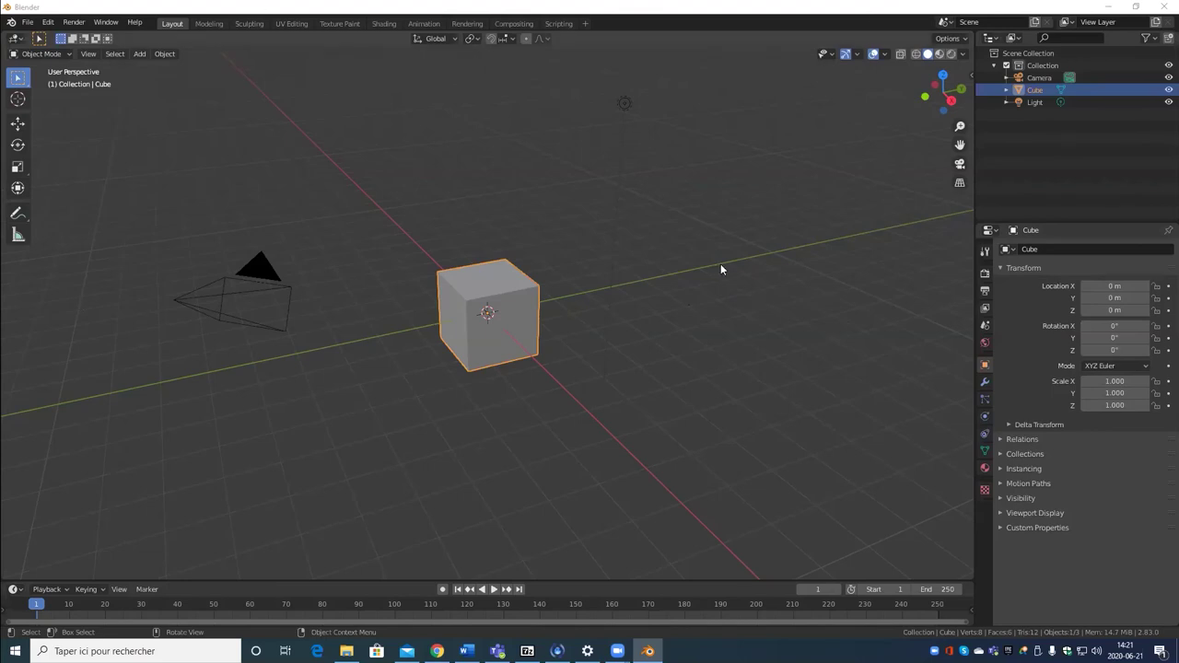
# Step: Examine the default cube, camera and light from several angles and distances in the 3D viewport
pyautogui.moveTo(721, 267); pyautogui.dragTo(435, 322, button='middle')
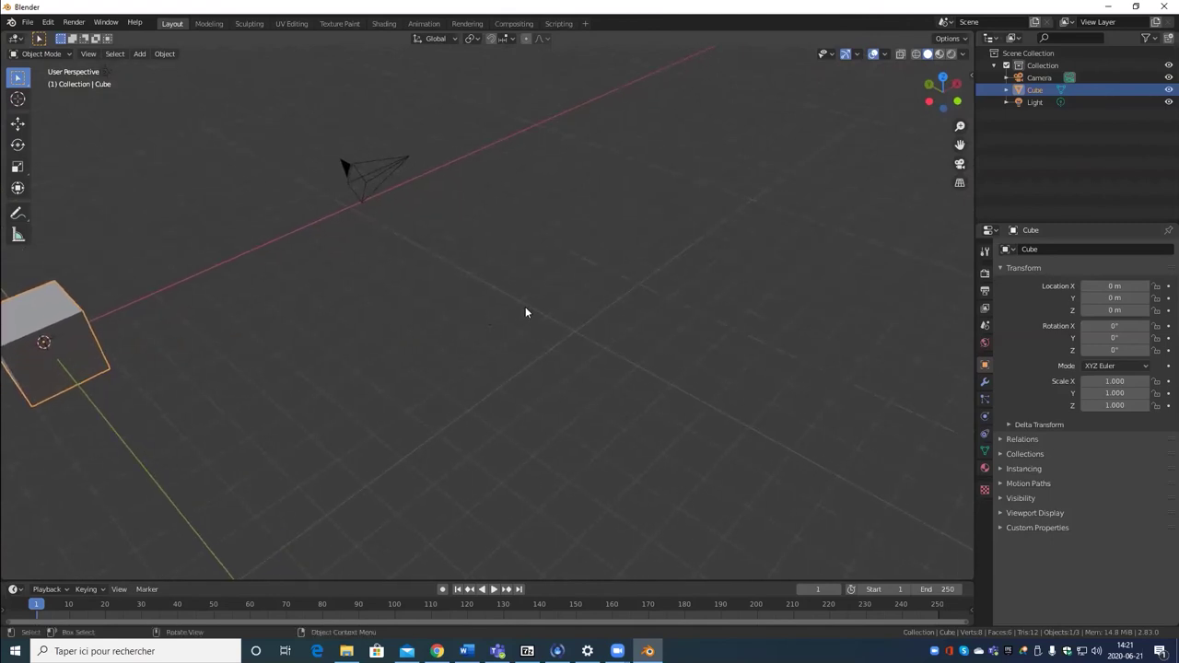
pyautogui.moveTo(526, 313); pyautogui.dragTo(783, 368, button='middle')
pyautogui.moveTo(413, 388); pyautogui.dragTo(645, 304, button='middle')
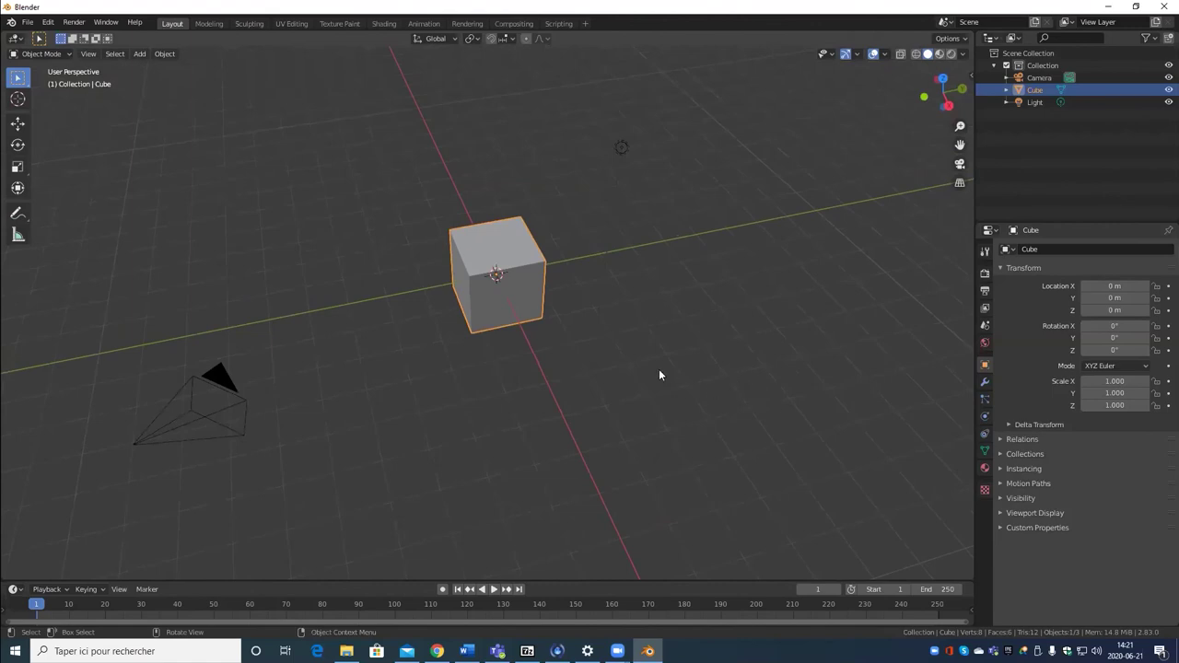
pyautogui.scroll(5, 677, 375)
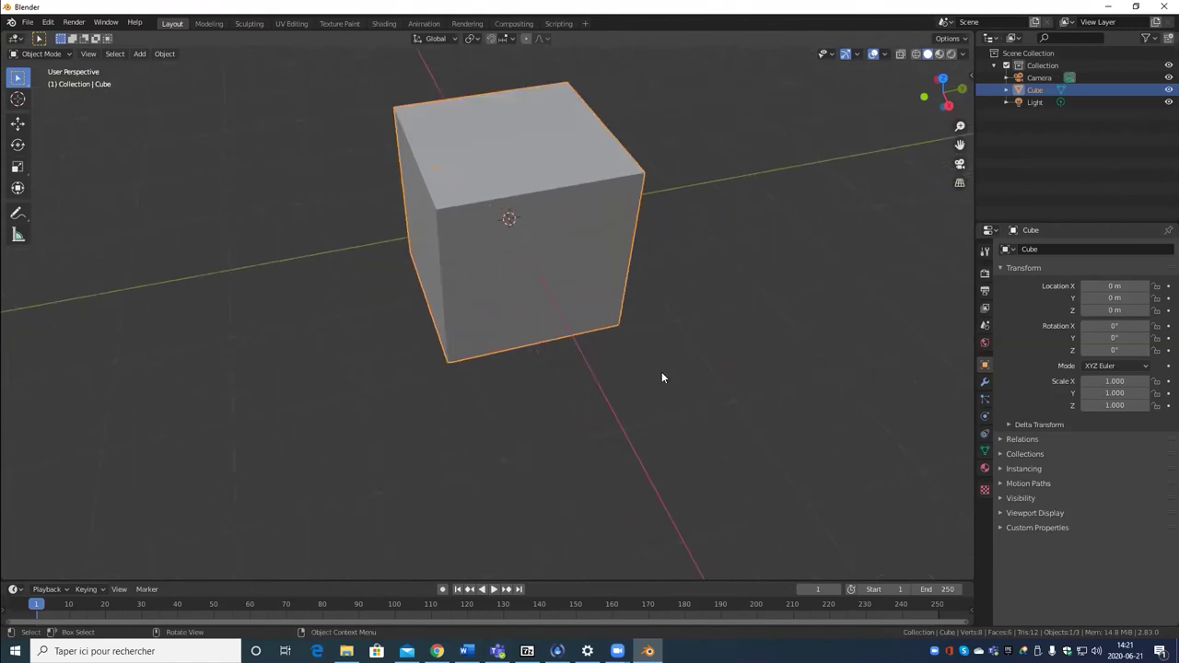
pyautogui.scroll(5, 659, 369)
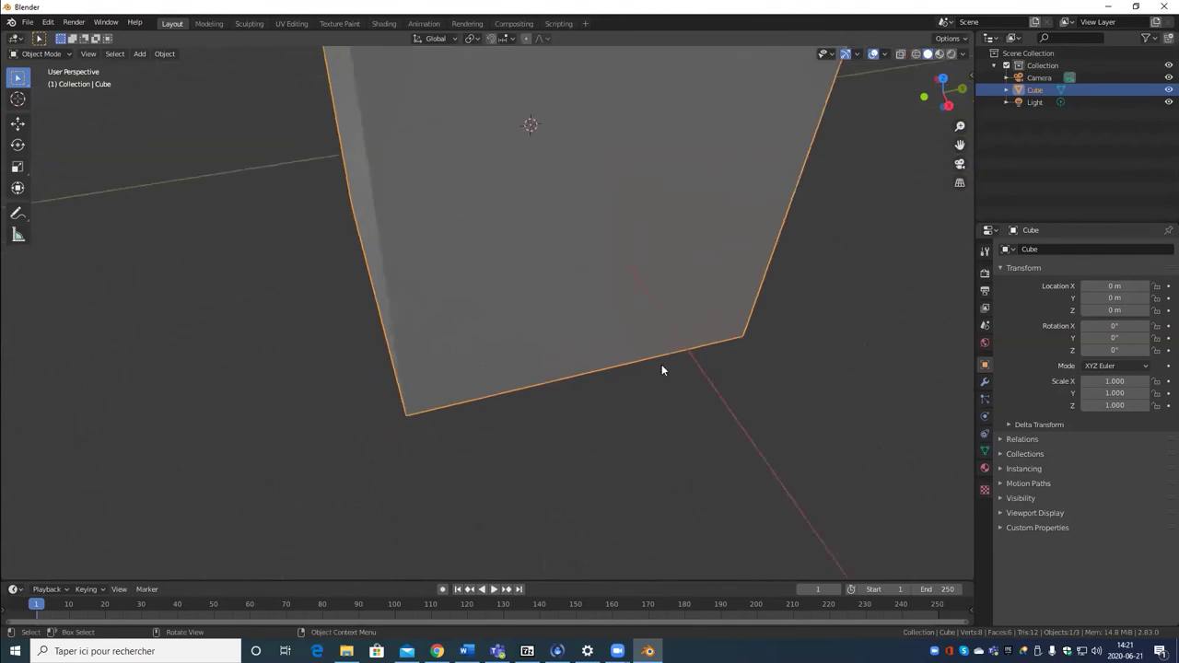
pyautogui.scroll(-8, 660, 371)
pyautogui.scroll(-3, 665, 379)
pyautogui.scroll(3, 666, 381)
pyautogui.moveTo(666, 381); pyautogui.dragTo(613, 372, button='middle')
pyautogui.moveTo(687, 356); pyautogui.dragTo(476, 321, button='middle')
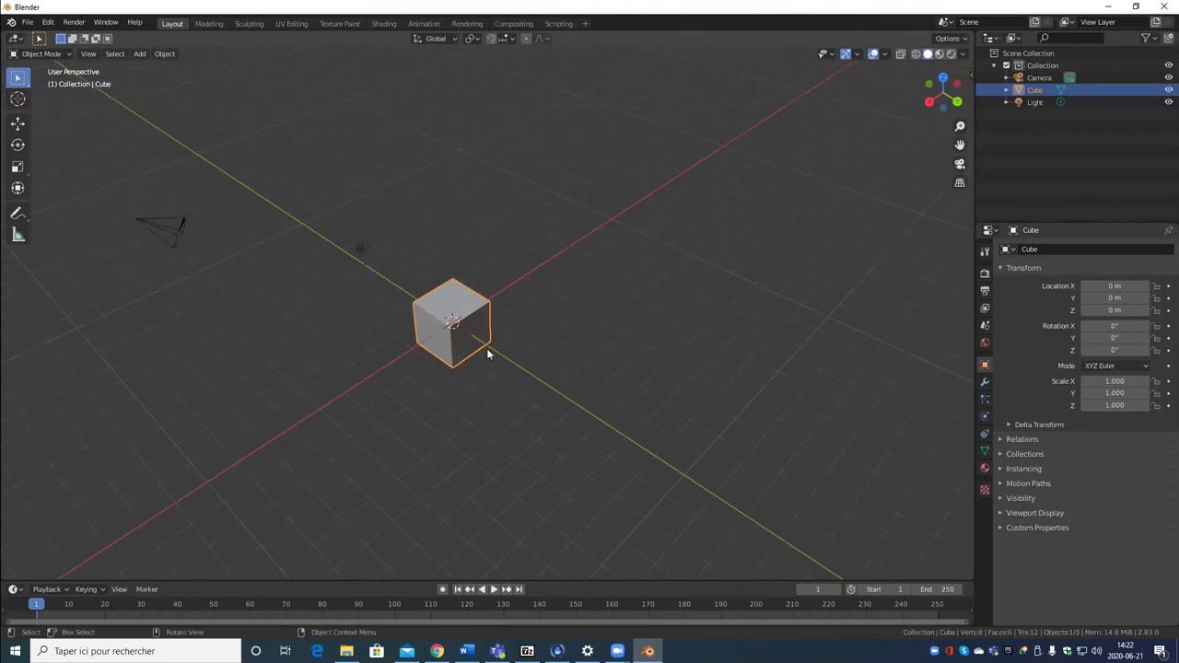
pyautogui.moveTo(487, 351); pyautogui.dragTo(632, 269, button='middle')
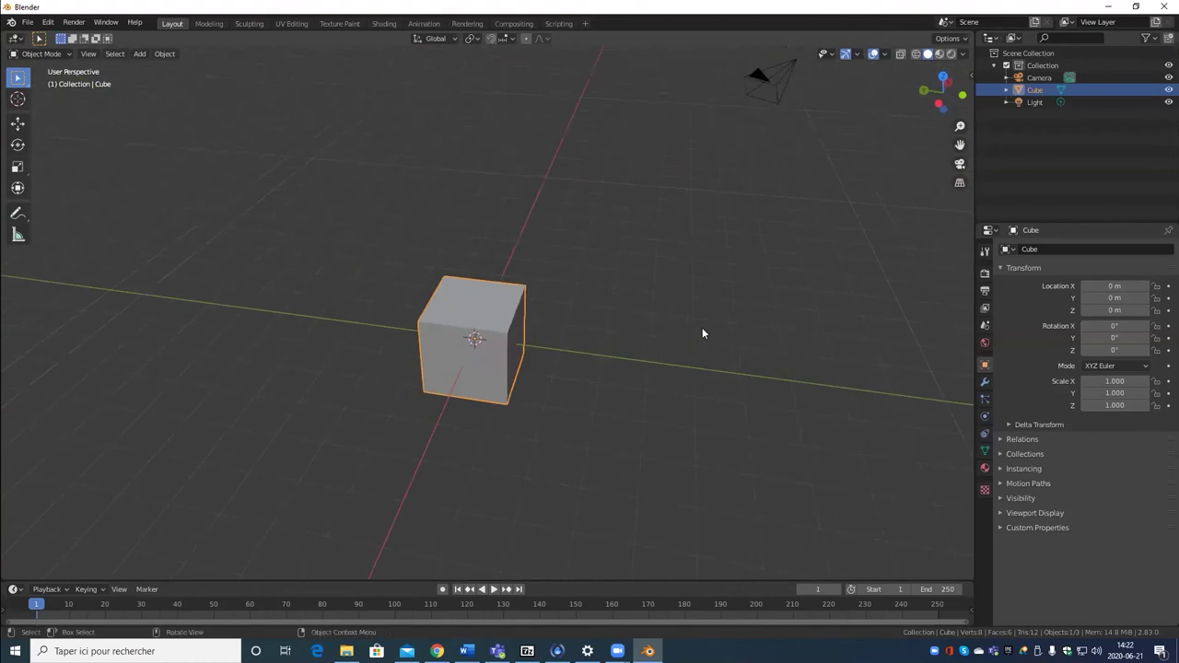
pyautogui.moveTo(702, 333)
pyautogui.mouseDown(button='middle')
pyautogui.moveTo(626, 341)
pyautogui.moveTo(663, 326)
pyautogui.moveTo(709, 331)
pyautogui.mouseUp(button='middle')
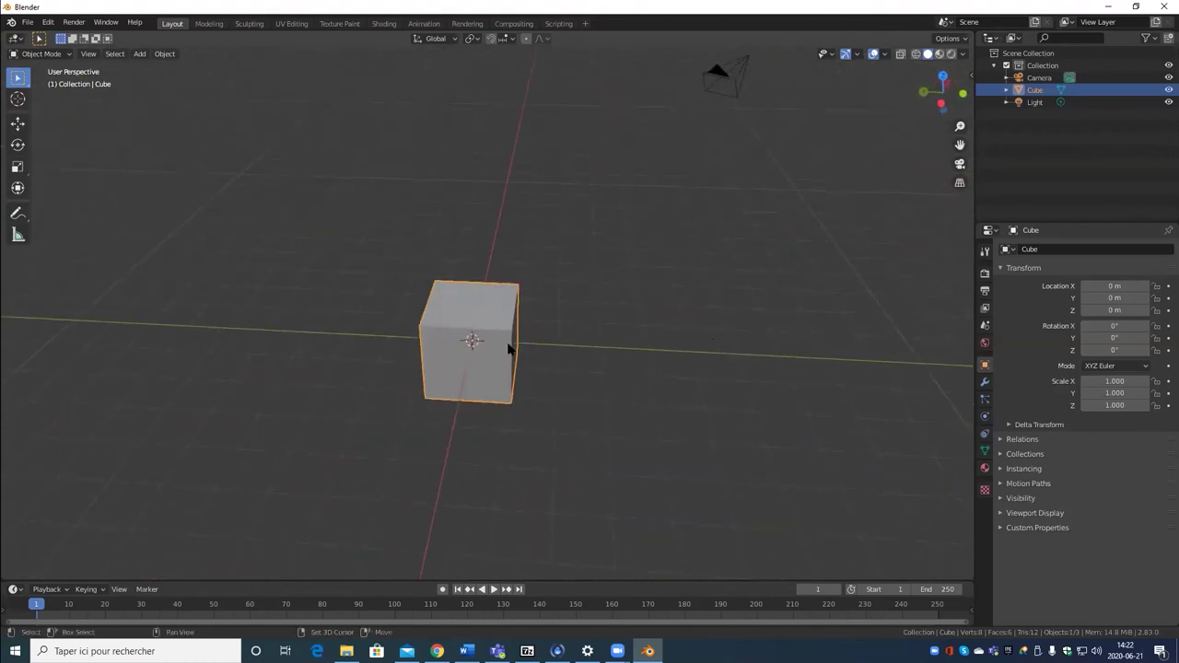
pyautogui.moveTo(510, 348); pyautogui.dragTo(540, 362, button='middle')
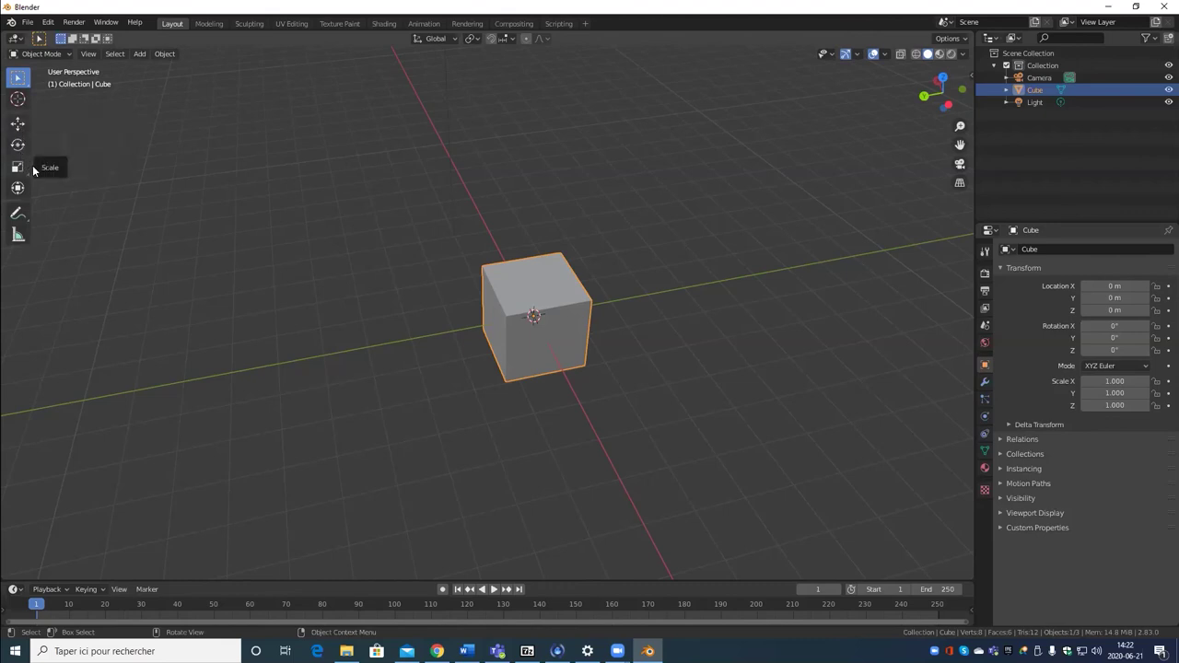
# Step: Try moving the cube freely with the Move tool and undo the move
pyautogui.moveTo(548, 245); pyautogui.dragTo(433, 267, button='middle')
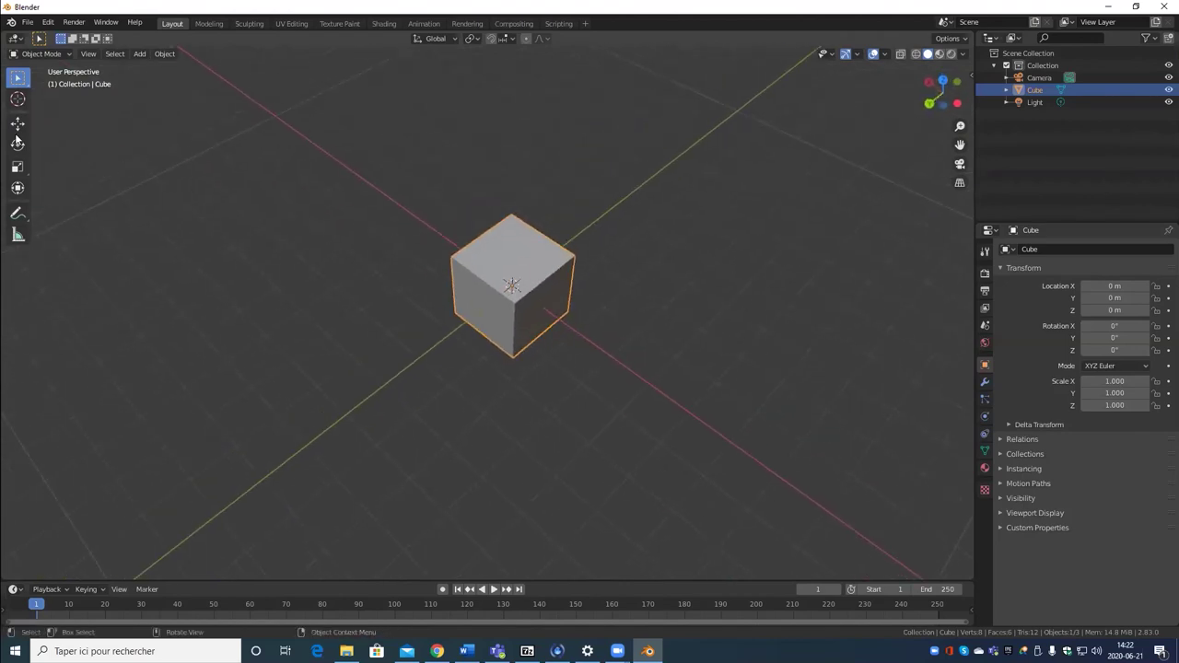
pyautogui.click(18, 124)
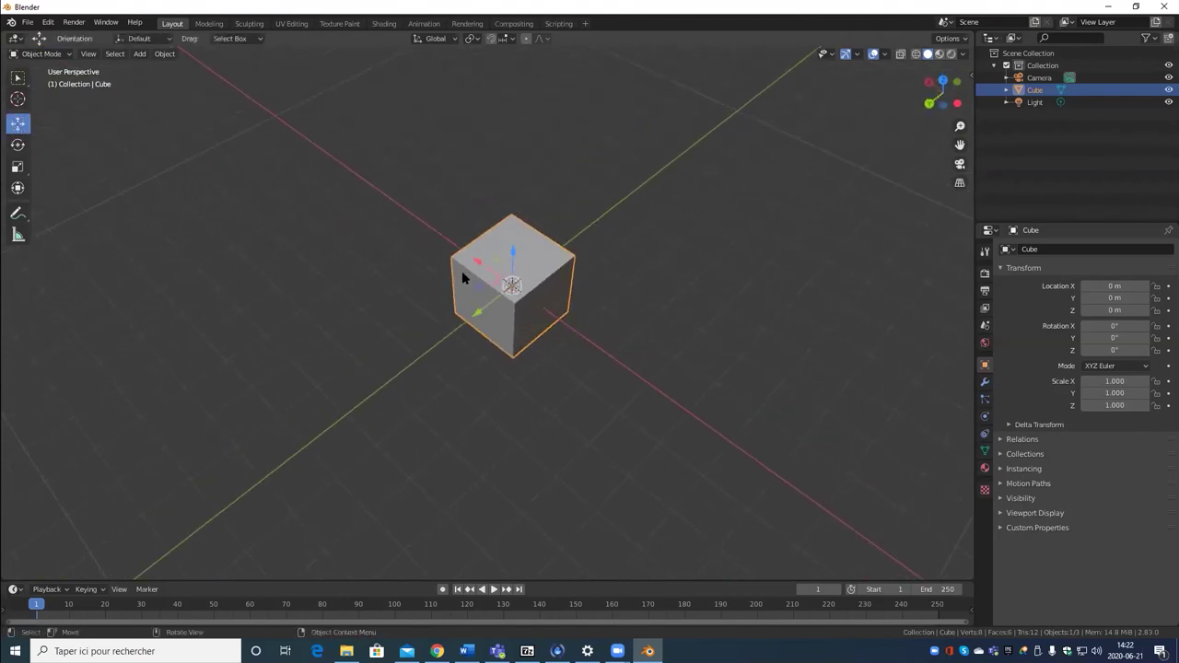
pyautogui.moveTo(513, 284); pyautogui.dragTo(648, 235)
pyautogui.hotkey('ctrl', 'z')
# Step: Try rotating the cube around its Y axis and its X axis with the Rotate tool, undoing each rotation
pyautogui.click(17, 144)
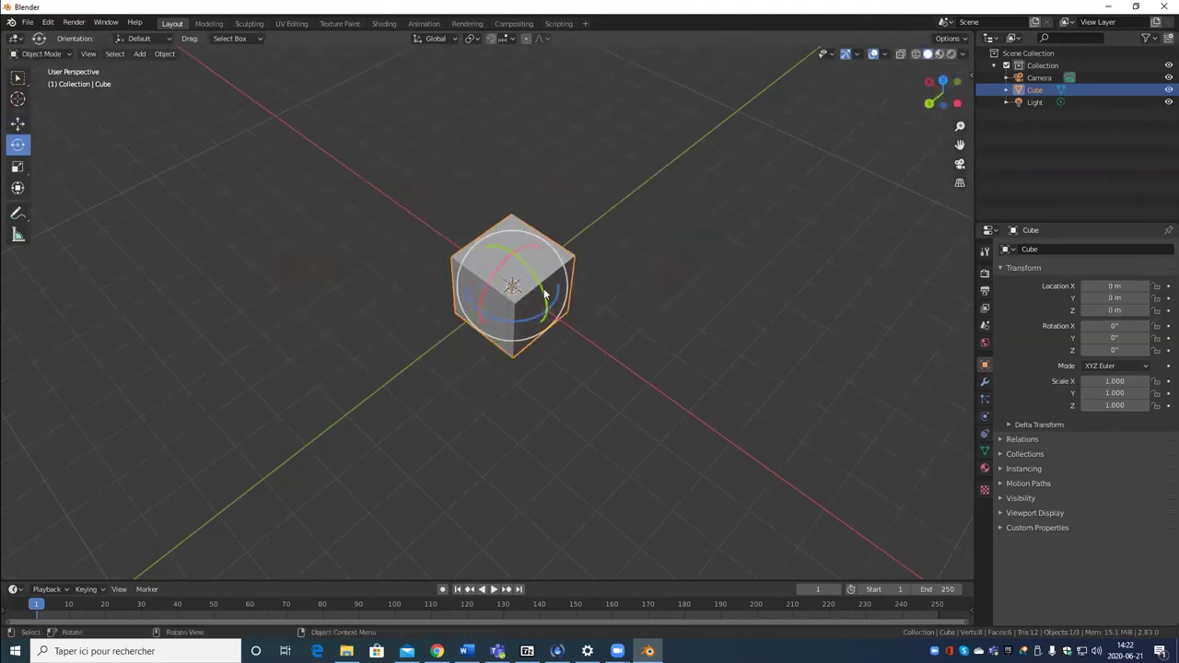
pyautogui.moveTo(544, 295); pyautogui.dragTo(567, 326)
pyautogui.hotkey('ctrl', 'z')
pyautogui.press('Escape')
pyautogui.moveTo(481, 296); pyautogui.dragTo(626, 193)
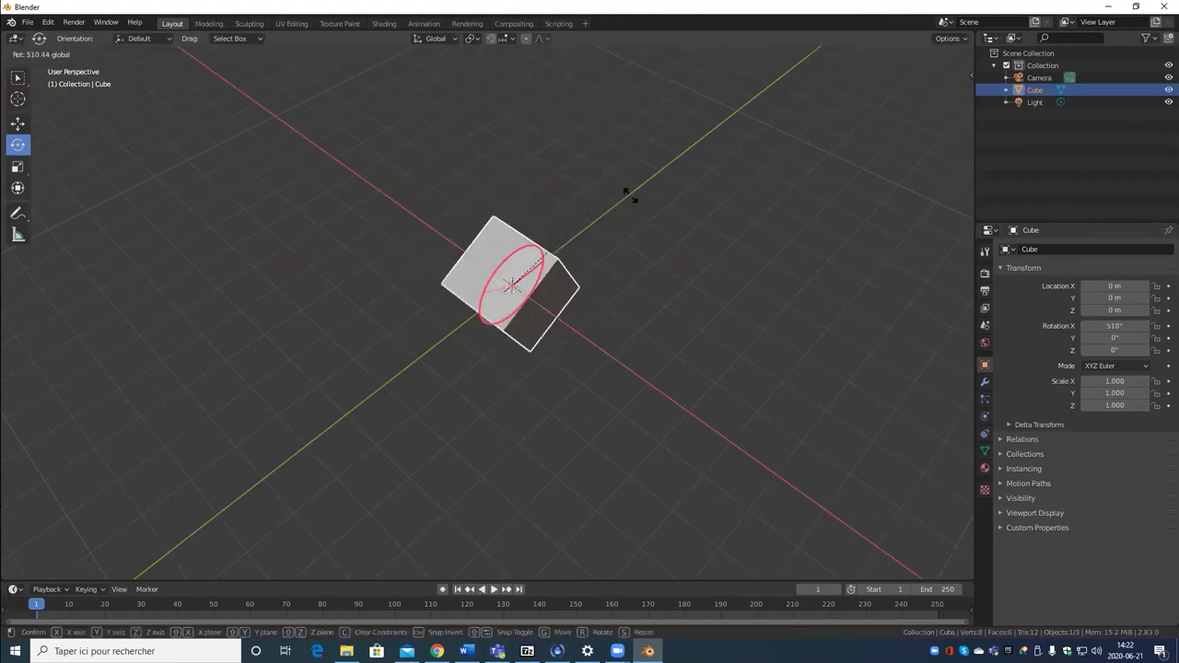
pyautogui.hotkey('ctrl', 'z')
# Step: Try scaling the cube with the Scale tool and cancel the resize
pyautogui.click(17, 167)
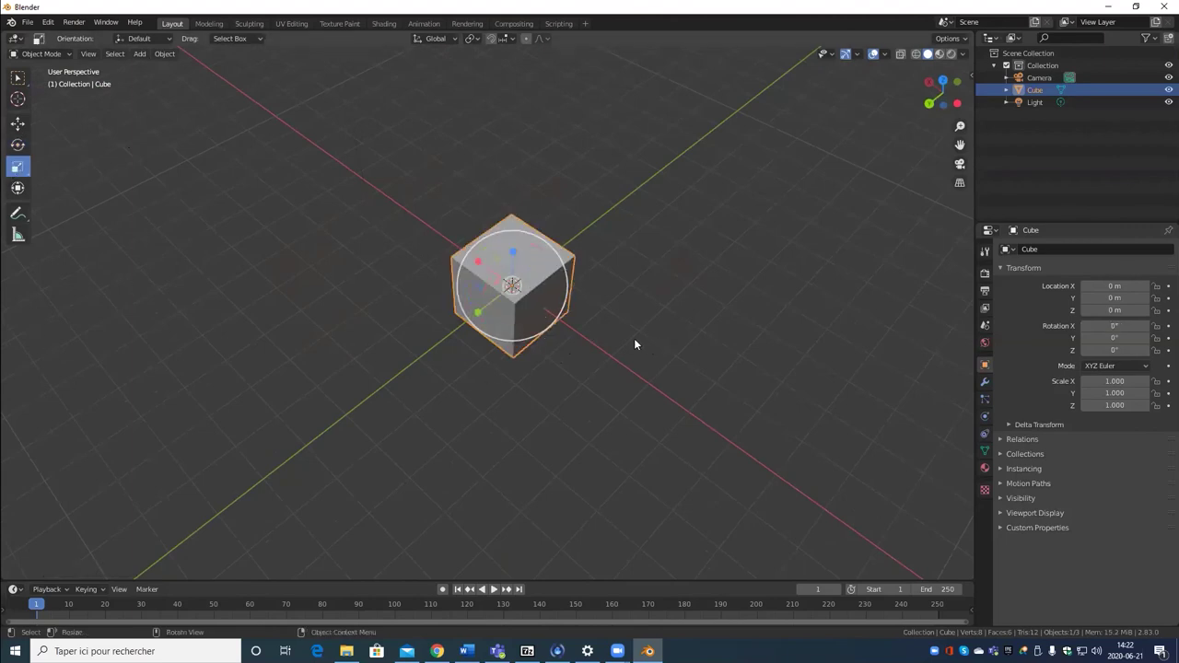
pyautogui.moveTo(512, 285); pyautogui.dragTo(576, 302)
pyautogui.press('Escape')
# Step: Compare the Move, Rotate and Scale gizmos on the cube, finishing with the Move tool active
pyautogui.scroll(4, 521, 421)
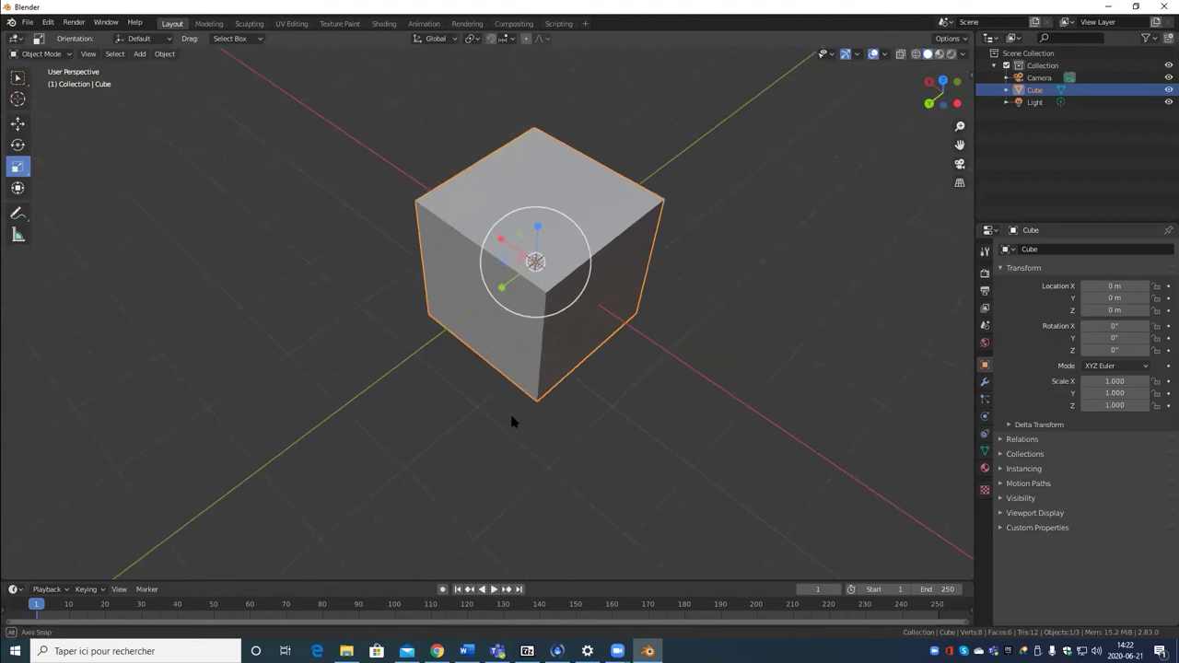
pyautogui.moveTo(513, 421); pyautogui.dragTo(538, 399, button='middle')
pyautogui.scroll(3, 511, 403)
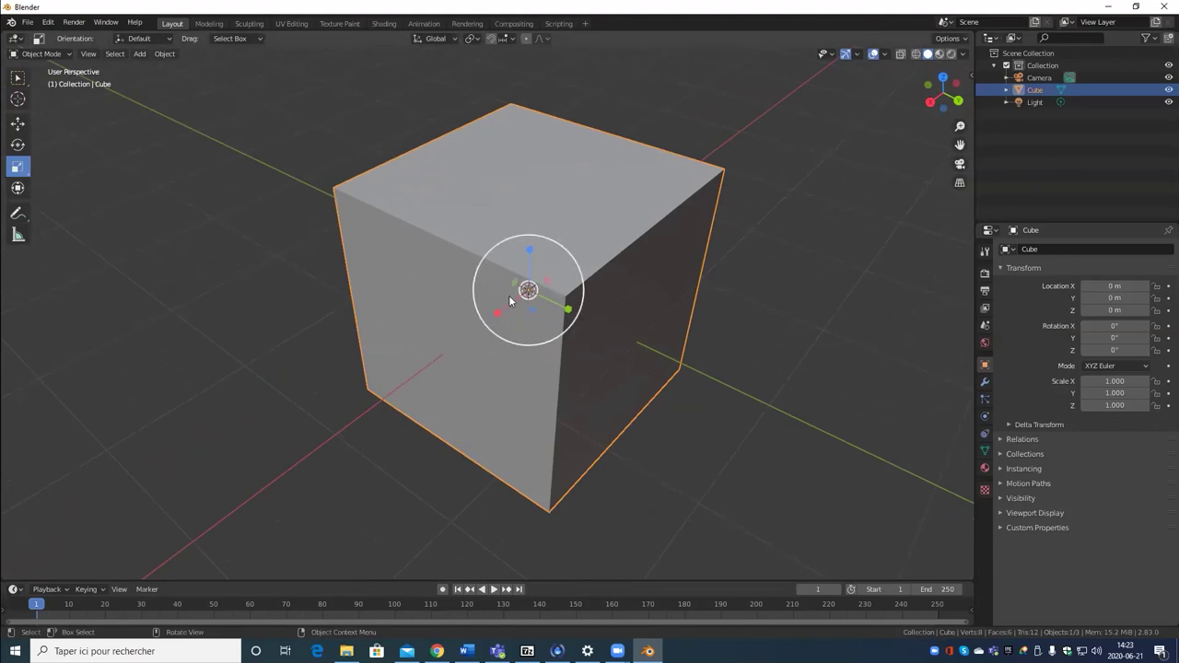
pyautogui.click(18, 124)
pyautogui.click(17, 144)
pyautogui.click(18, 166)
pyautogui.click(18, 145)
pyautogui.click(19, 124)
# Step: Try moving the cube along the Y axis with the Move gizmo and cancel the move
pyautogui.scroll(3, 596, 306)
pyautogui.scroll(-4, 597, 315)
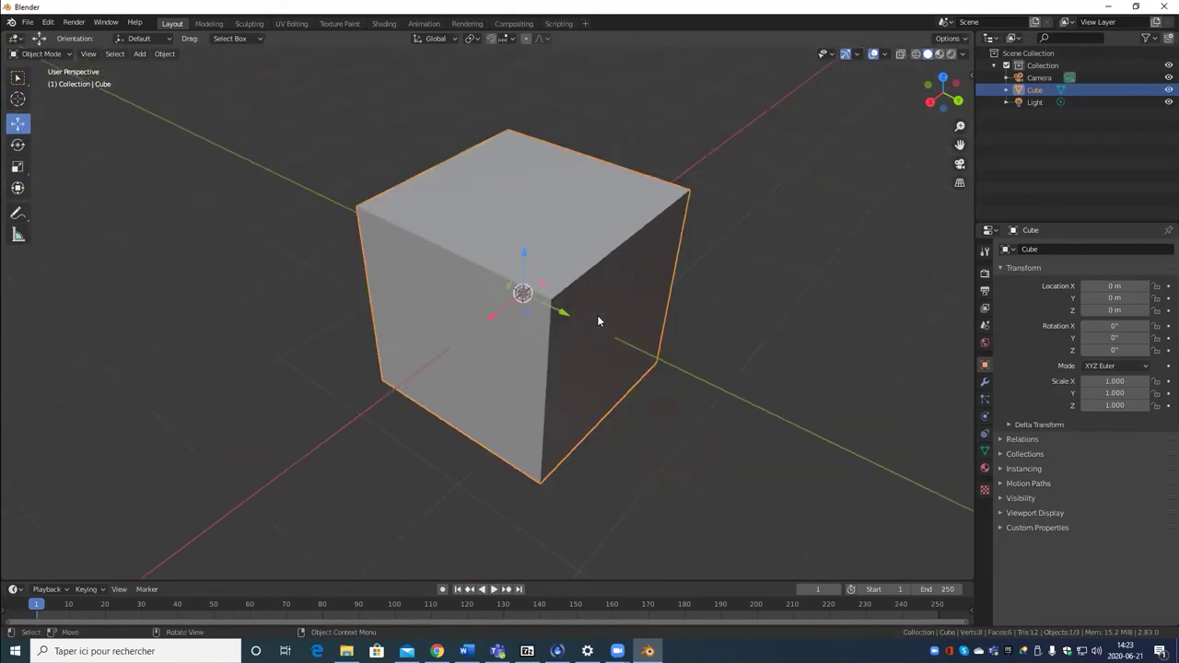
pyautogui.moveTo(566, 361); pyautogui.dragTo(621, 359, button='middle')
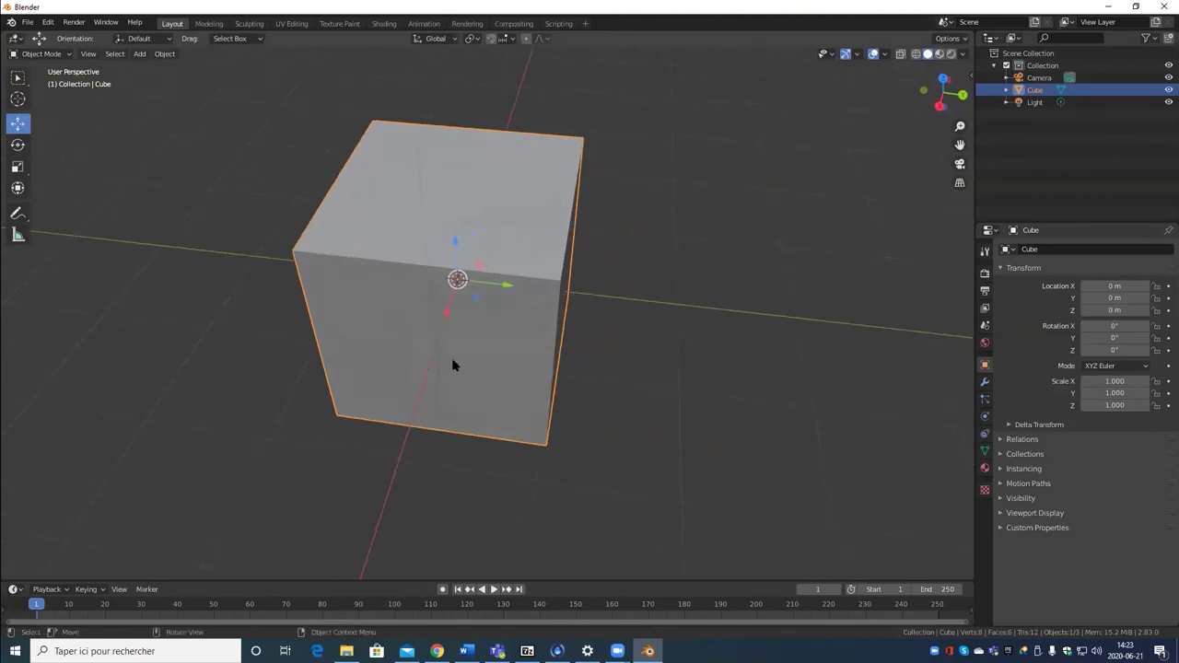
pyautogui.moveTo(455, 363); pyautogui.dragTo(460, 282, button='middle')
pyautogui.moveTo(514, 287); pyautogui.dragTo(421, 319, button='middle')
pyautogui.scroll(-3, 615, 256)
pyautogui.moveTo(593, 316); pyautogui.dragTo(615, 303, button='middle')
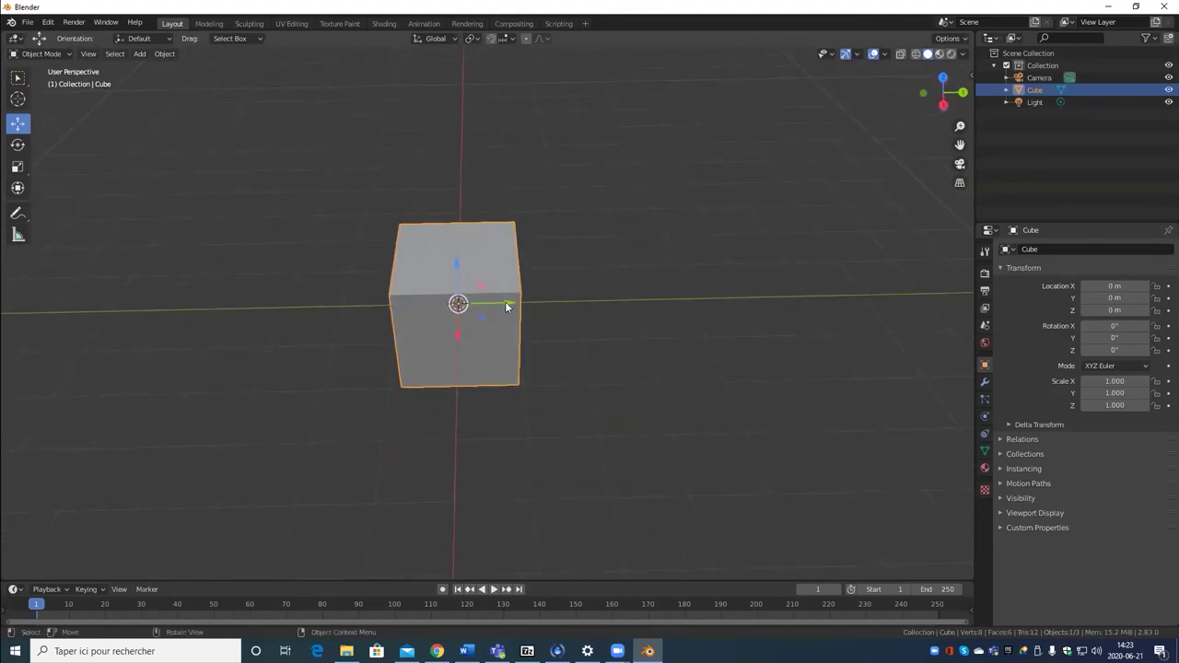
pyautogui.moveTo(506, 302); pyautogui.dragTo(590, 303)
pyautogui.press('Escape')
# Step: Try moving the cube along the X axis and cancel the move
pyautogui.moveTo(590, 303); pyautogui.dragTo(507, 324, button='middle')
pyautogui.moveTo(508, 323); pyautogui.dragTo(453, 400)
pyautogui.press('Escape')
# Step: Raise the cube along the Z axis by about 0.44 m
pyautogui.moveTo(453, 400); pyautogui.dragTo(455, 271, button='middle')
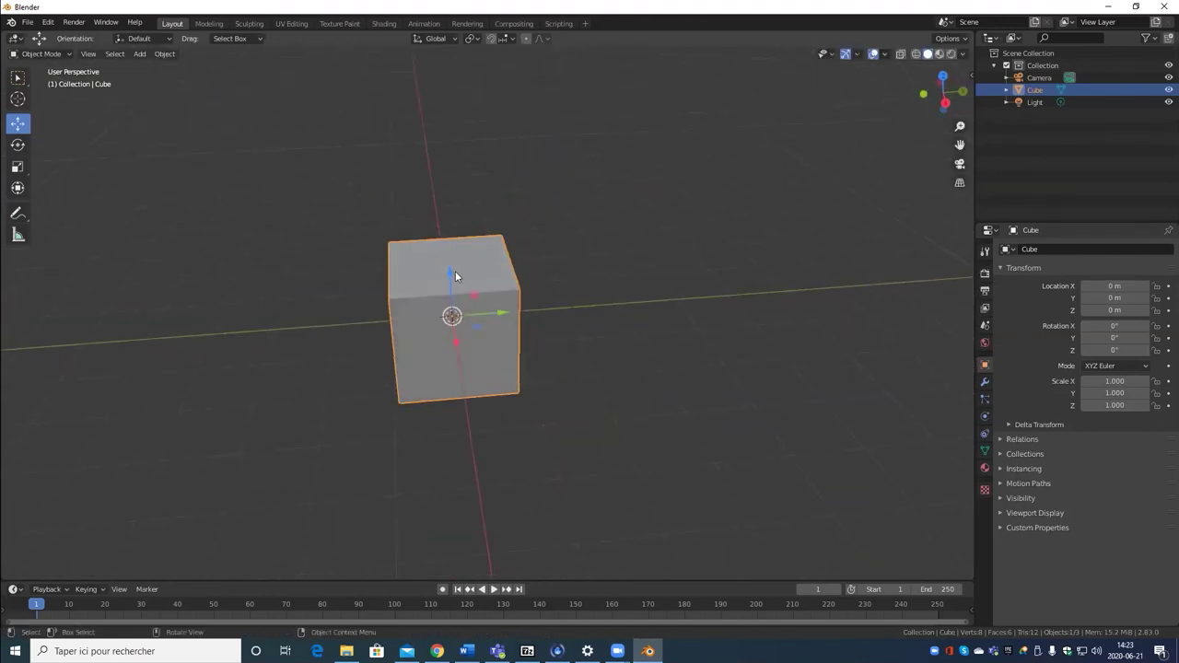
pyautogui.moveTo(455, 271); pyautogui.dragTo(483, 267)
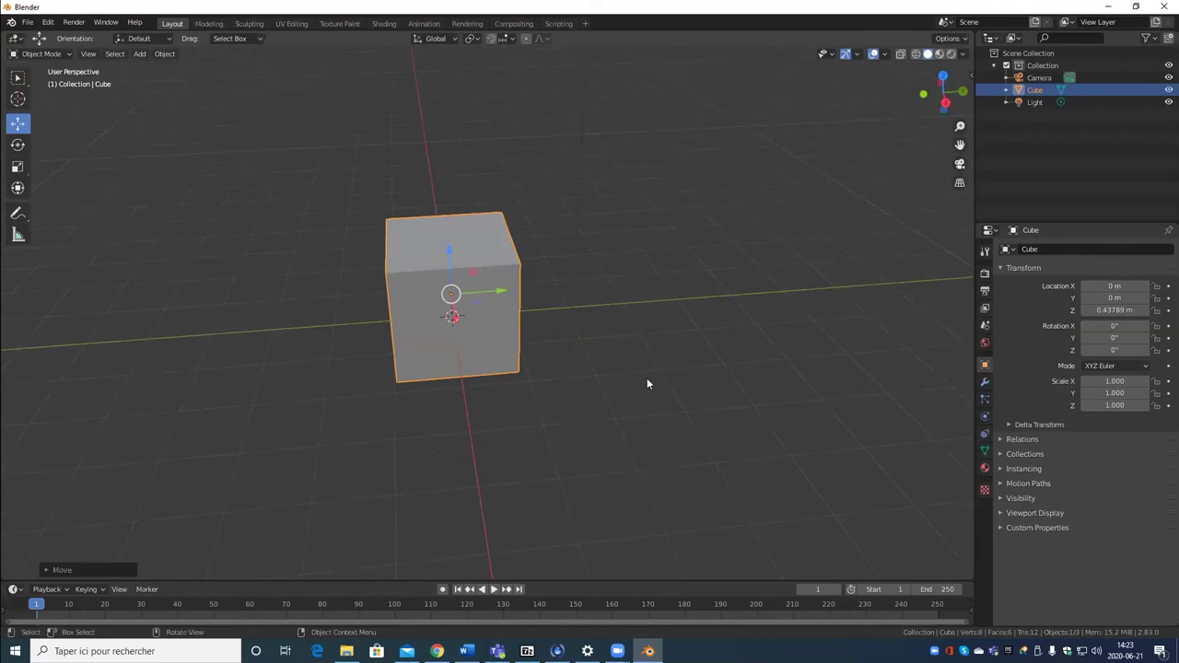
# Step: Try moving the raised cube further with the Move gizmo and undo the displacement
pyautogui.scroll(5, 646, 384)
pyautogui.moveTo(753, 314); pyautogui.dragTo(537, 356, button='middle')
pyautogui.scroll(-4, 537, 355)
pyautogui.moveTo(461, 399); pyautogui.dragTo(550, 353, button='middle')
pyautogui.moveTo(485, 278); pyautogui.dragTo(639, 342)
pyautogui.hotkey('ctrl', 'z')
pyautogui.moveTo(724, 395); pyautogui.dragTo(522, 350, button='middle')
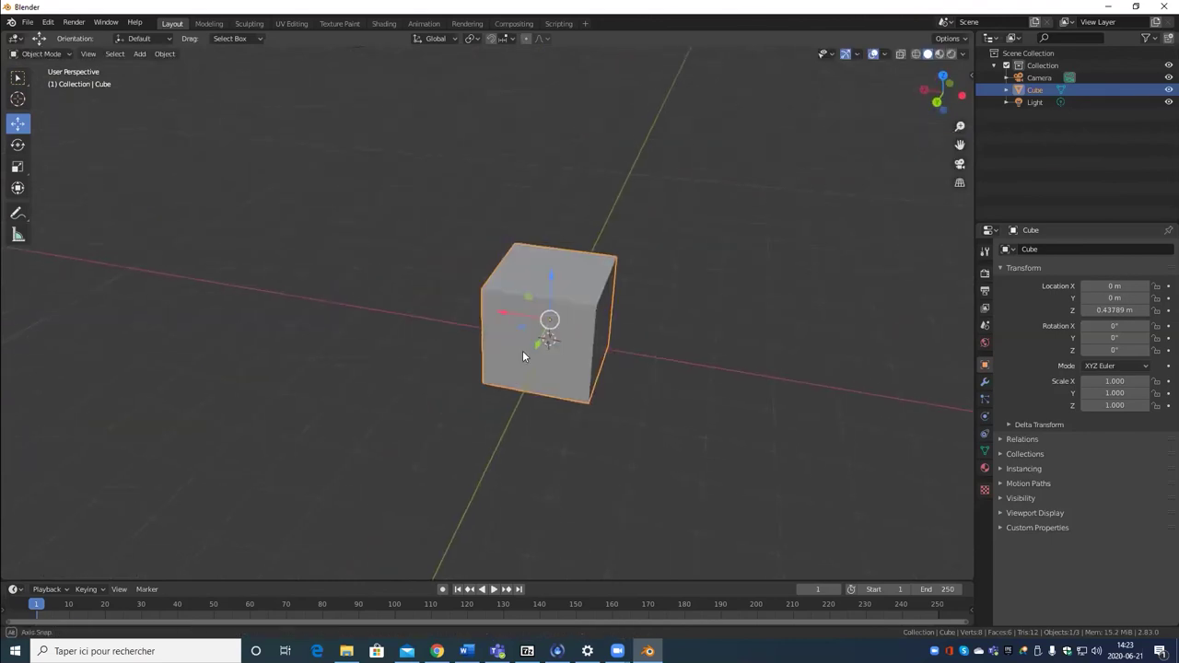
pyautogui.moveTo(556, 279)
pyautogui.mouseDown()
pyautogui.moveTo(549, 180)
pyautogui.moveTo(562, 281)
pyautogui.mouseUp()
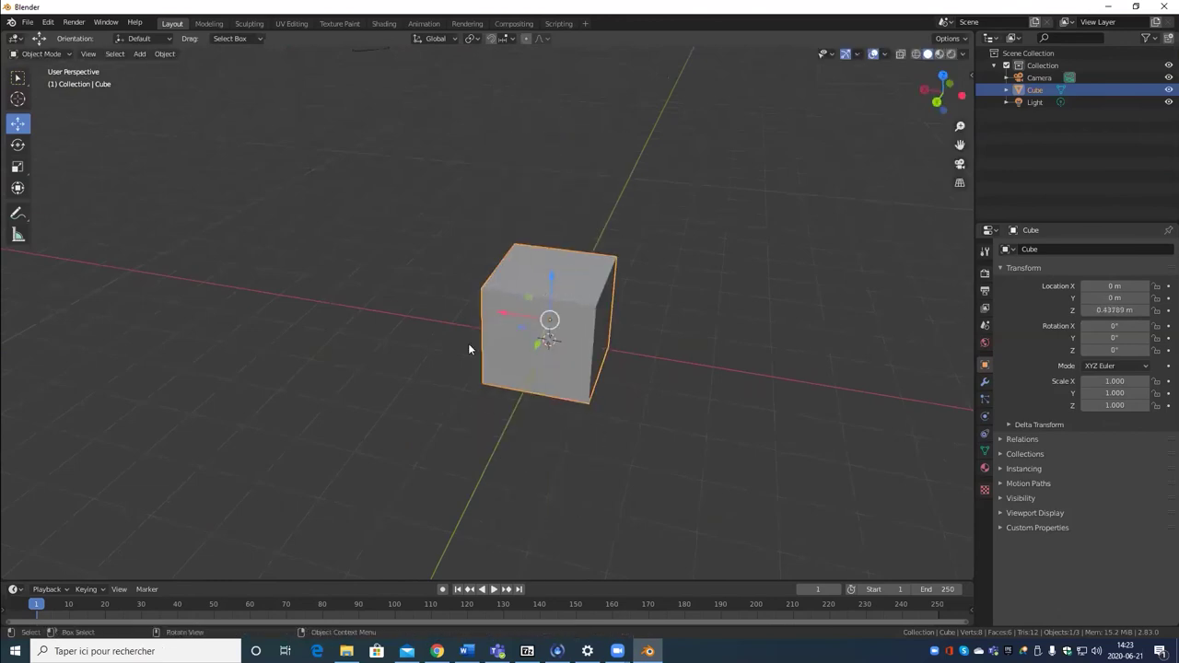
# Step: Examine the Move gizmo's axis arrows and plane handles on the cube up close from several angles
pyautogui.moveTo(468, 347); pyautogui.dragTo(542, 423, button='middle')
pyautogui.scroll(4, 530, 410)
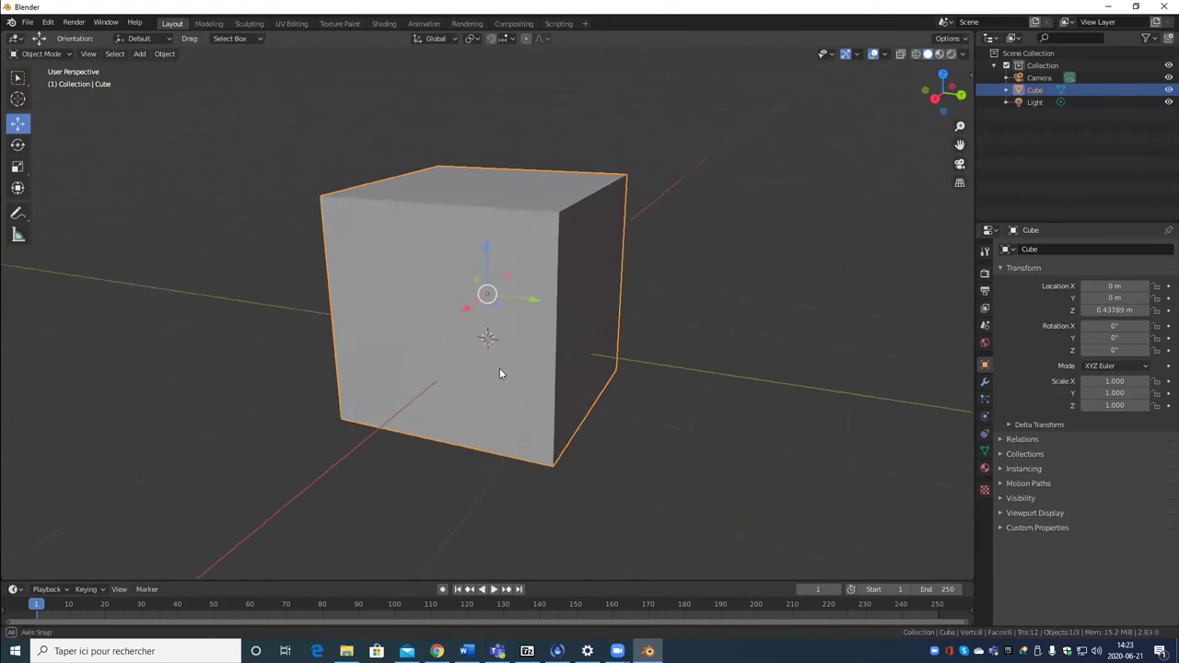
pyautogui.moveTo(499, 369); pyautogui.dragTo(586, 413, button='middle')
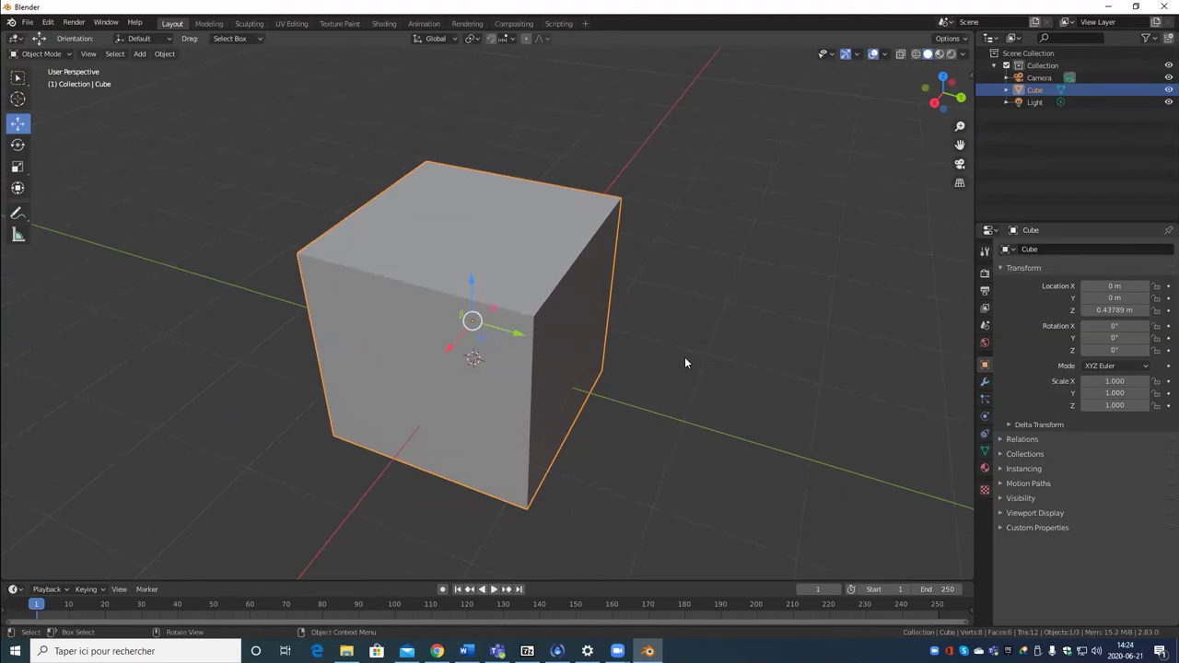
pyautogui.moveTo(685, 362); pyautogui.dragTo(619, 387, button='middle')
pyautogui.scroll(5, 483, 394)
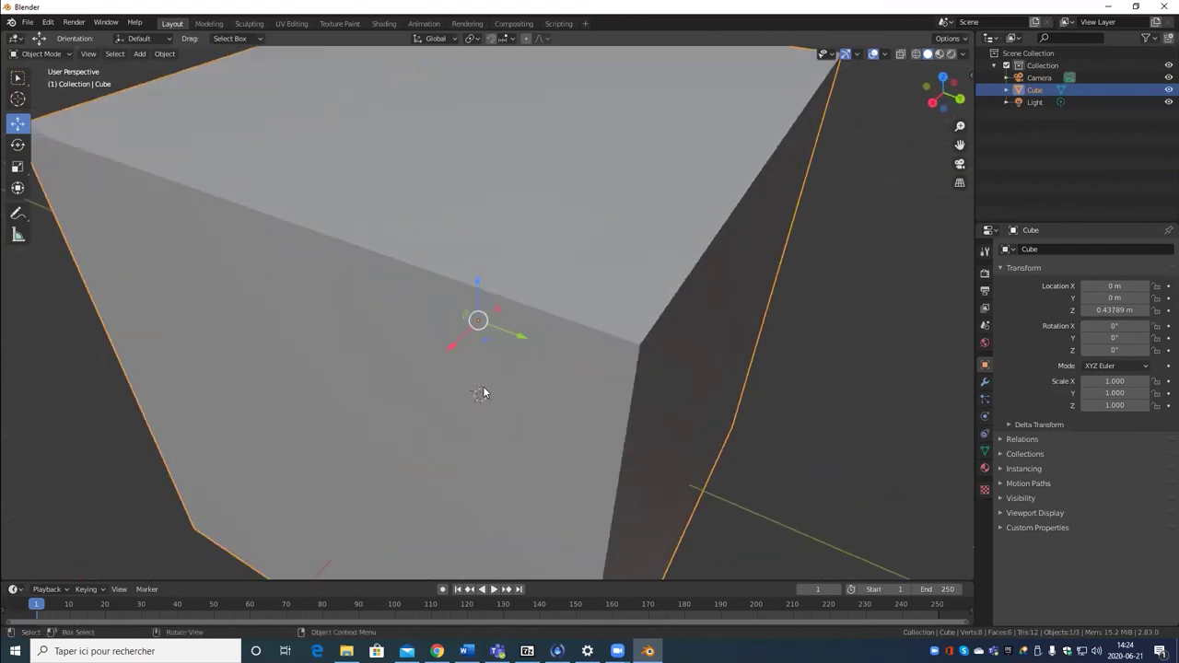
pyautogui.scroll(2, 483, 393)
pyautogui.moveTo(621, 324); pyautogui.dragTo(590, 292, button='middle')
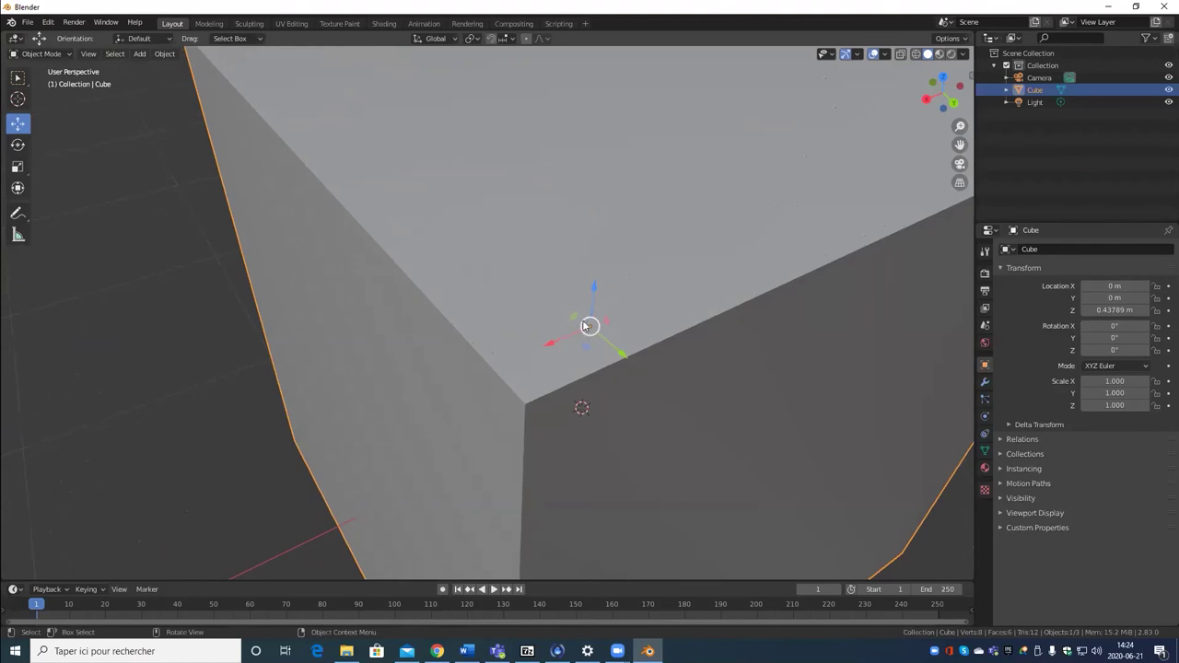
pyautogui.moveTo(670, 338); pyautogui.dragTo(652, 346, button='middle')
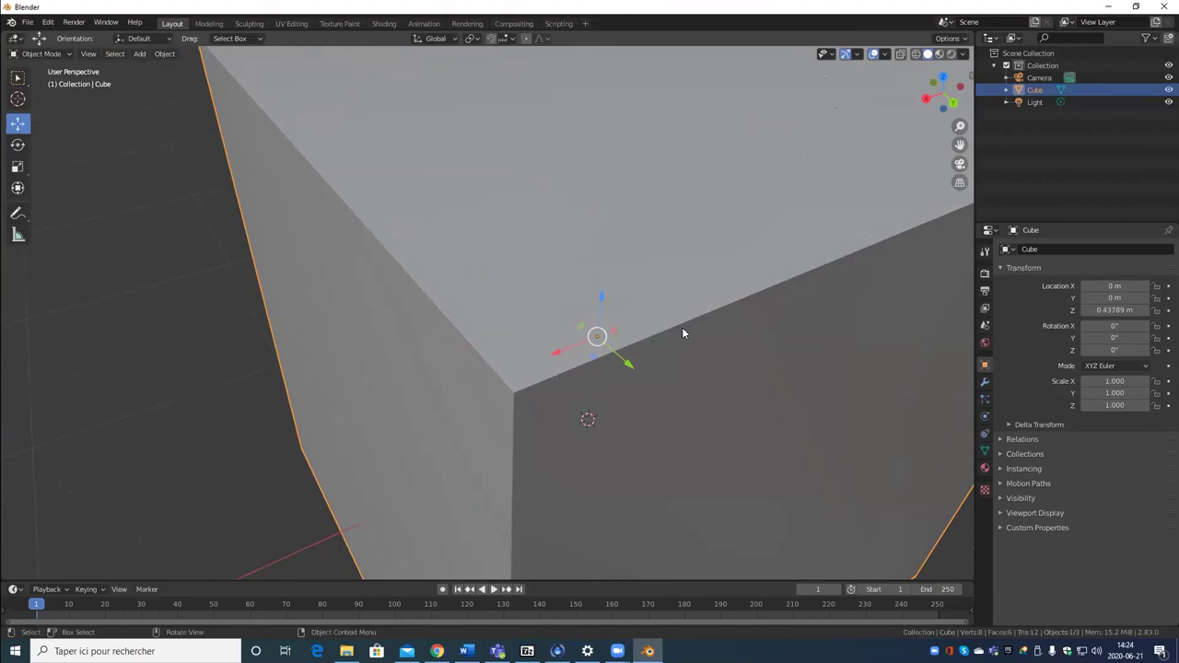
pyautogui.moveTo(682, 333); pyautogui.dragTo(653, 337, button='middle')
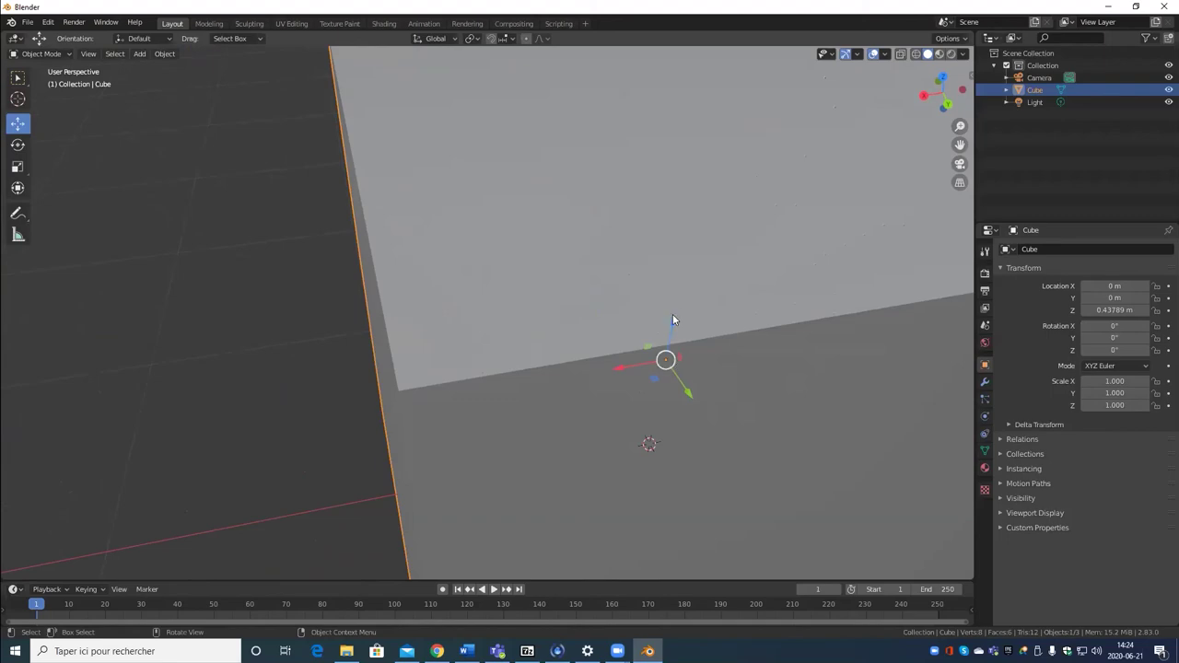
# Step: Move the cube within the XZ plane to about X 0.118 m and Z 0.348 m
pyautogui.scroll(-2, 674, 373)
pyautogui.moveTo(601, 332); pyautogui.dragTo(550, 415)
pyautogui.scroll(-3, 550, 416)
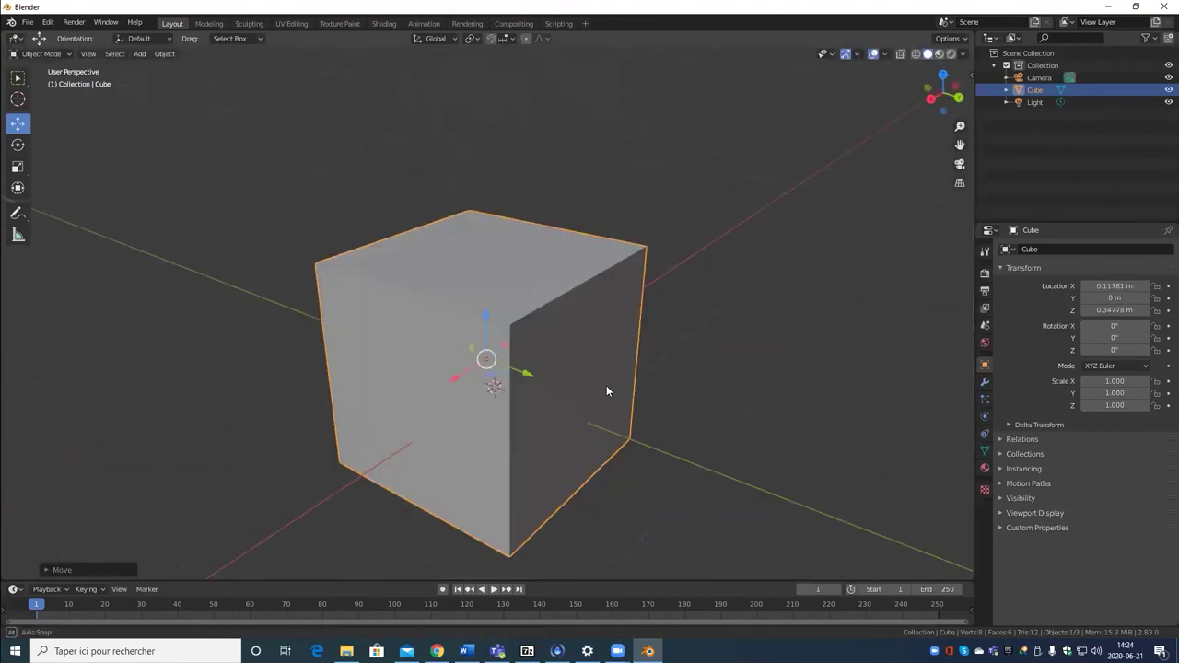
# Step: Try moving the cube within the XY plane and cancel the move
pyautogui.moveTo(606, 385); pyautogui.dragTo(452, 335, button='middle')
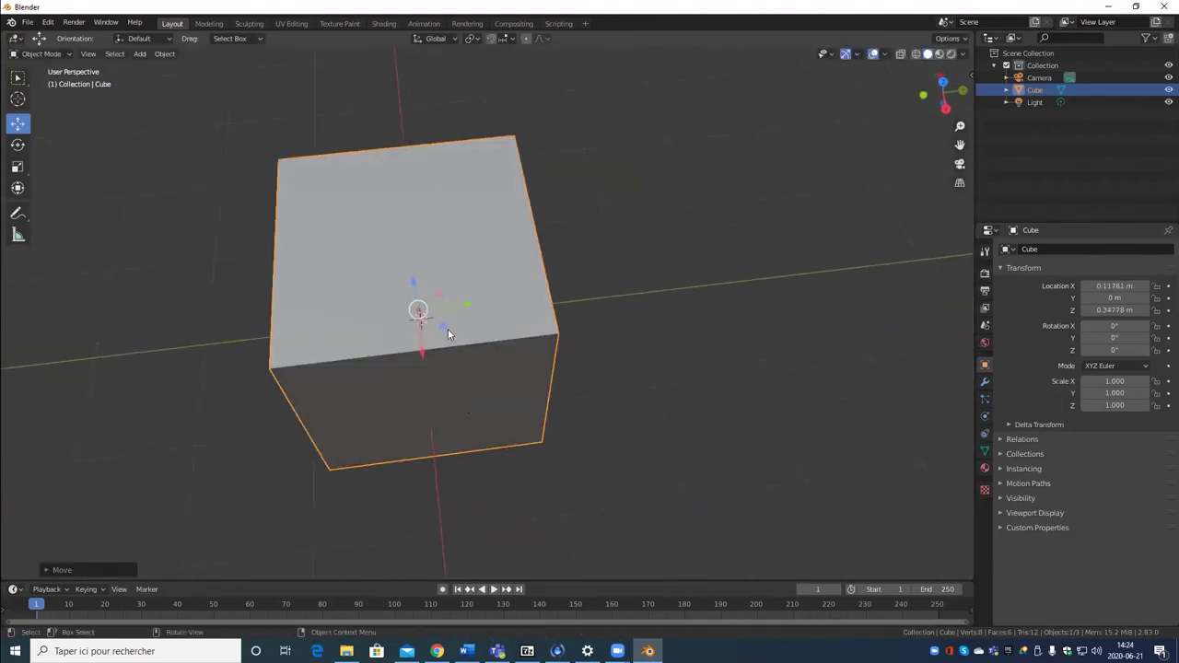
pyautogui.moveTo(447, 328); pyautogui.dragTo(636, 375)
pyautogui.rightClick(636, 375)
pyautogui.moveTo(636, 374); pyautogui.dragTo(468, 399, button='middle')
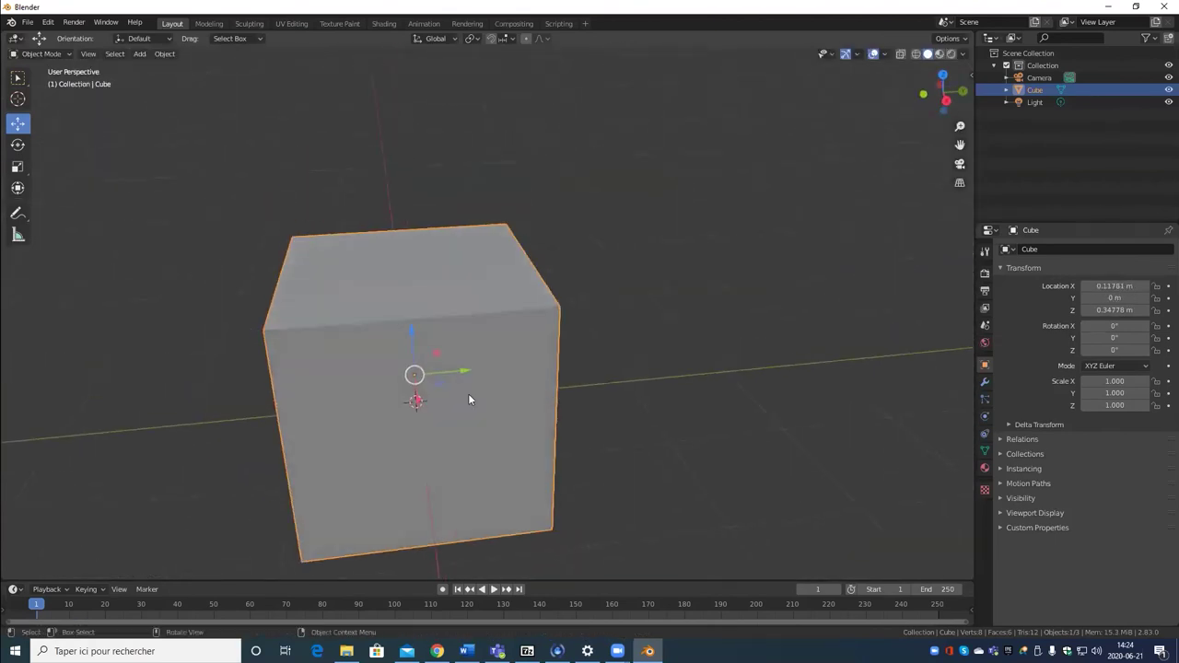
# Step: Try moving the cube within the YZ plane and cancel the move
pyautogui.moveTo(437, 352); pyautogui.dragTo(566, 322)
pyautogui.rightClick(566, 322)
pyautogui.moveTo(566, 321); pyautogui.dragTo(540, 368, button='middle')
pyautogui.scroll(5, 530, 373)
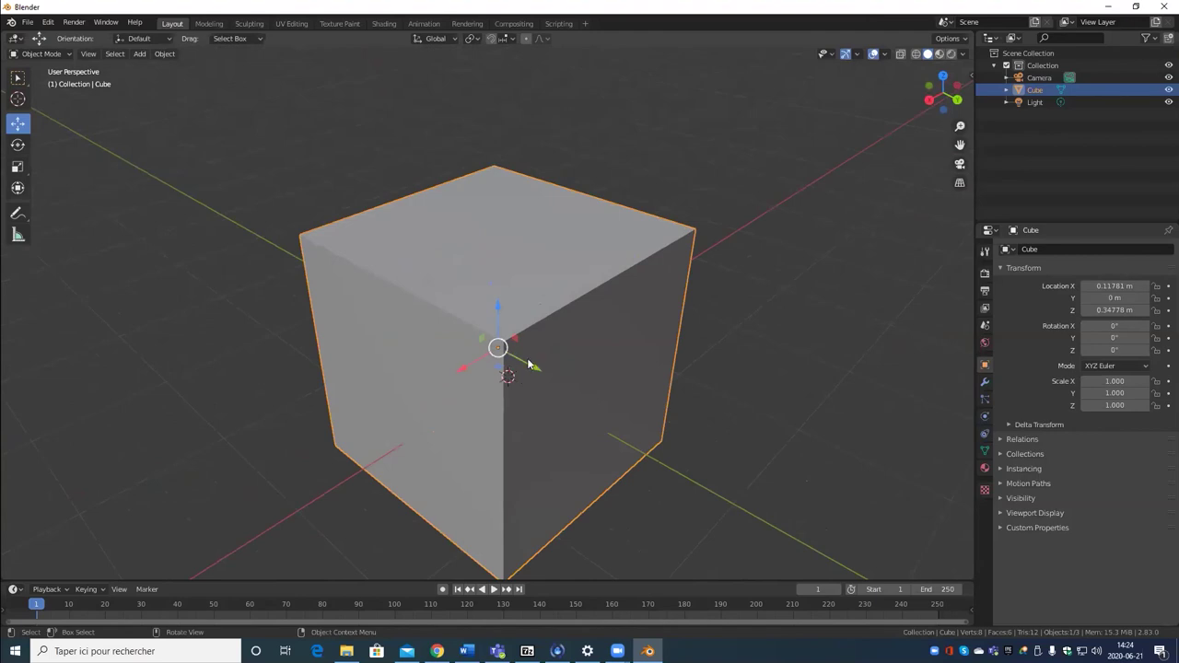
# Step: Move the cube freely to about X 0.416 m, Y 0.157 m and Z 1.894 m
pyautogui.moveTo(506, 351); pyautogui.dragTo(461, 144)
pyautogui.moveTo(461, 144); pyautogui.dragTo(539, 202, button='middle')
pyautogui.moveTo(263, 314); pyautogui.dragTo(443, 269)
pyautogui.scroll(-3, 705, 282)
pyautogui.moveTo(706, 282); pyautogui.dragTo(580, 392, button='middle')
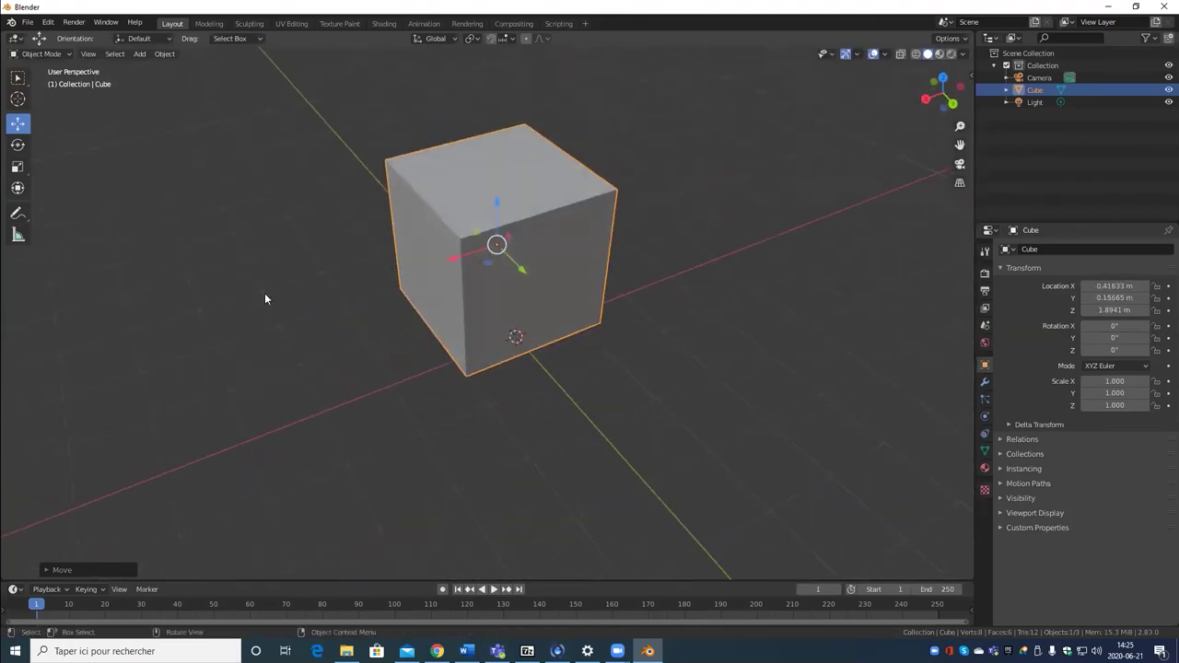
# Step: Try resizing the cube with the Scale tool's gizmo and restore its original scale
pyautogui.scroll(5, 441, 314)
pyautogui.keyDown('shift'); pyautogui.moveTo(489, 250); pyautogui.dragTo(449, 324, button='middle'); pyautogui.keyUp('shift')
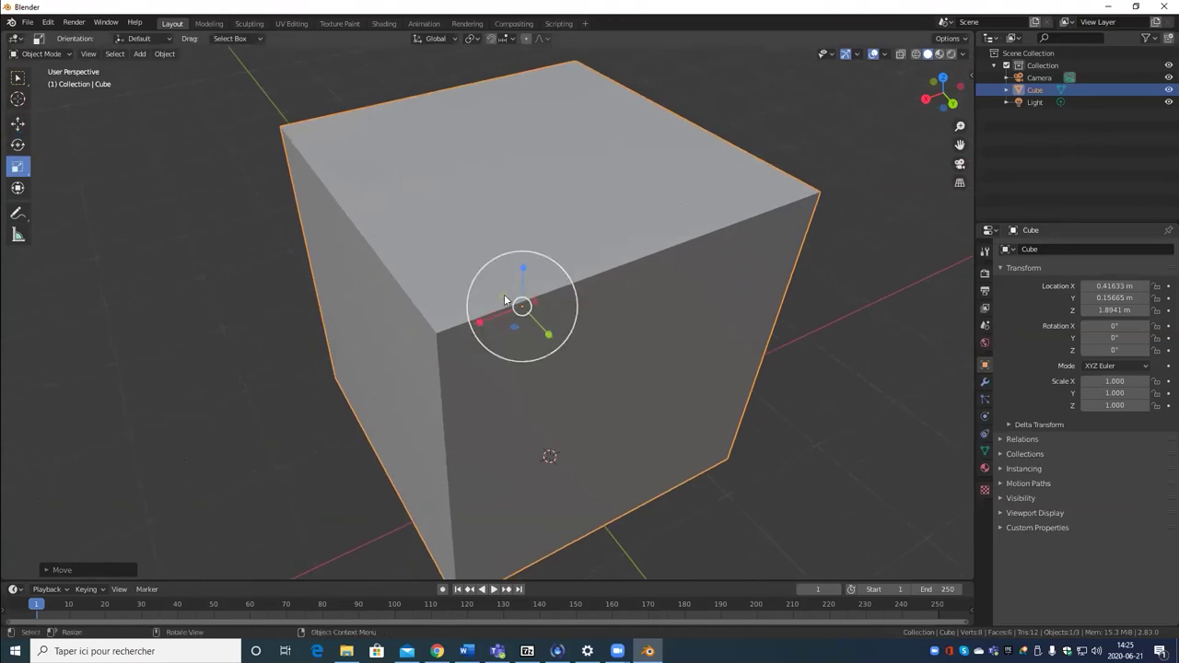
pyautogui.moveTo(505, 300); pyautogui.dragTo(553, 307)
pyautogui.scroll(-5, 552, 308)
pyautogui.moveTo(535, 361); pyautogui.dragTo(551, 339, button='middle')
pyautogui.hotkey('alt', 's')
pyautogui.hotkey('ctrl', 'z')
pyautogui.hotkey('ctrl', 'shift', 'z')
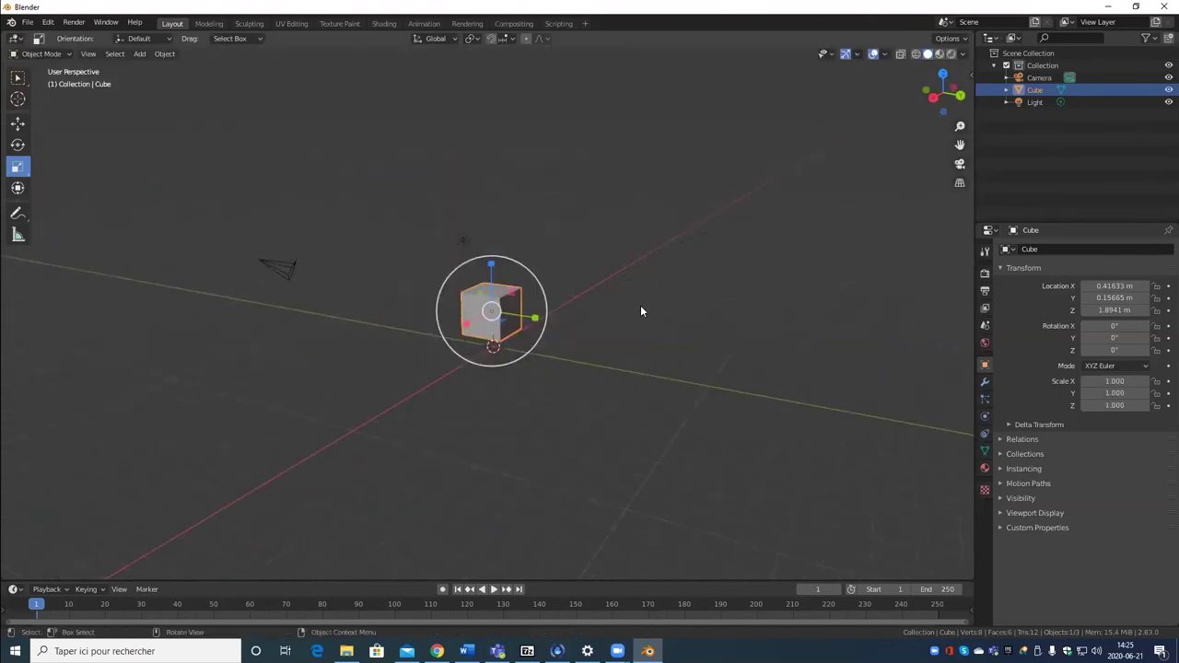
# Step: Try enlarging the cube uniformly to a scale of about 7.4 and cancel the scaling
pyautogui.moveTo(640, 305); pyautogui.dragTo(504, 328, button='middle')
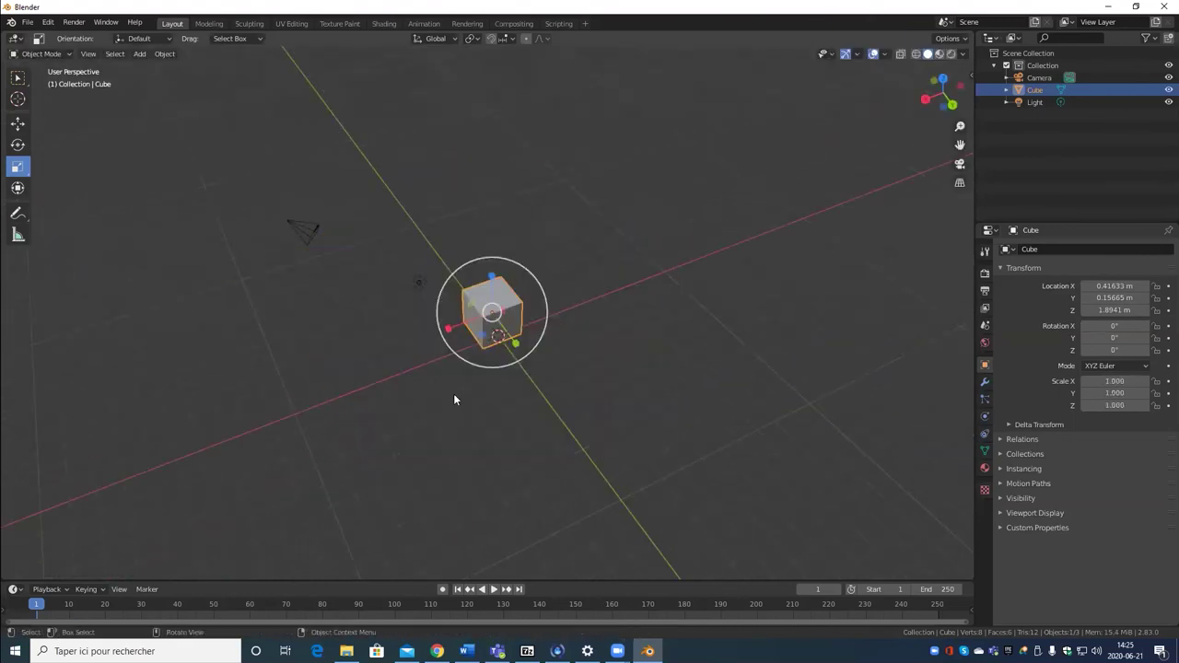
pyautogui.moveTo(455, 399); pyautogui.dragTo(522, 358, button='middle')
pyautogui.scroll(3, 502, 338)
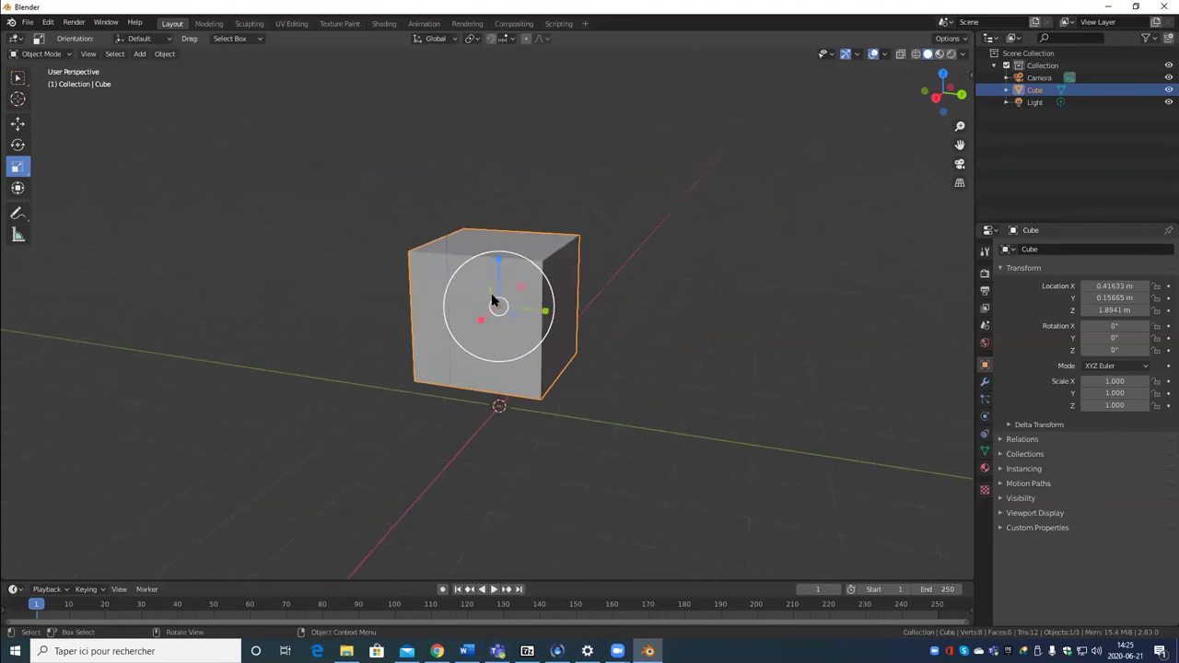
pyautogui.moveTo(500, 308); pyautogui.dragTo(580, 279)
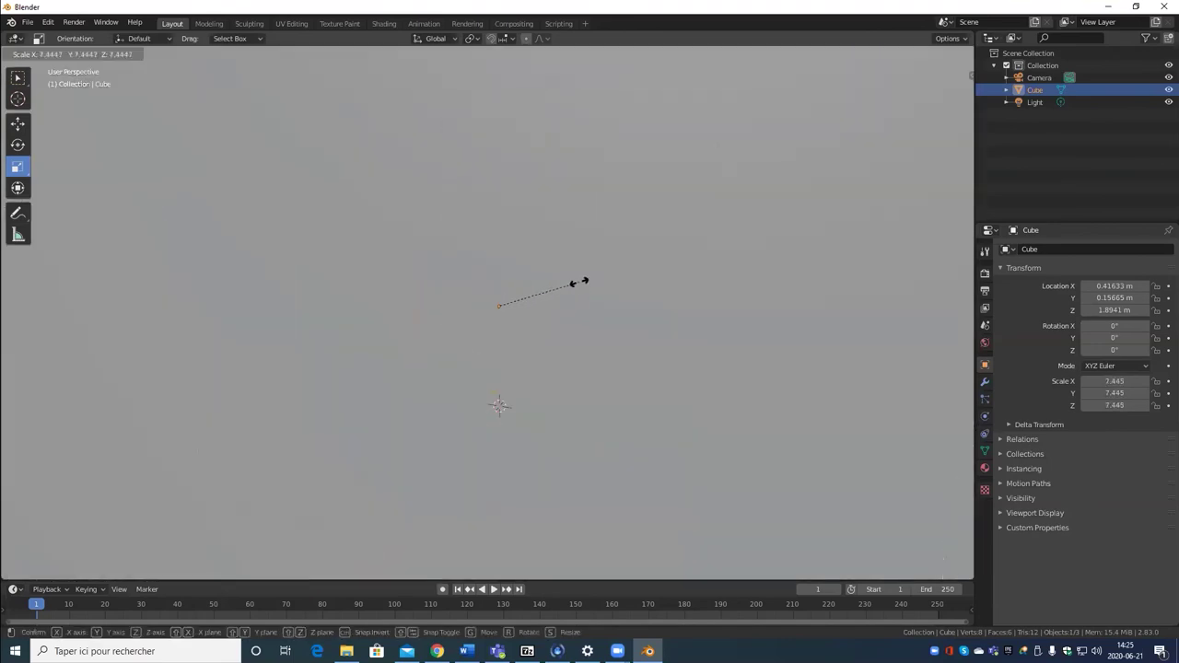
pyautogui.press('Escape')
# Step: Try rotating the cube about the Z axis with the Rotate tool and cancel the rotation
pyautogui.scroll(-3, 590, 313)
pyautogui.moveTo(571, 328); pyautogui.dragTo(510, 354, button='middle')
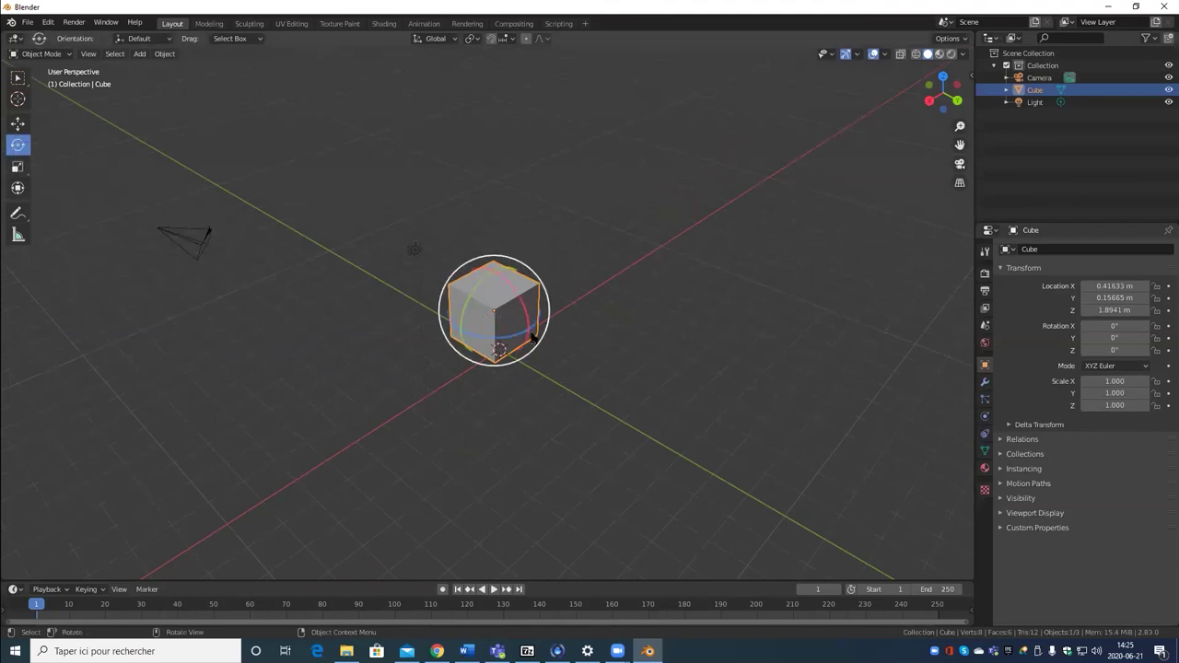
pyautogui.scroll(5, 496, 457)
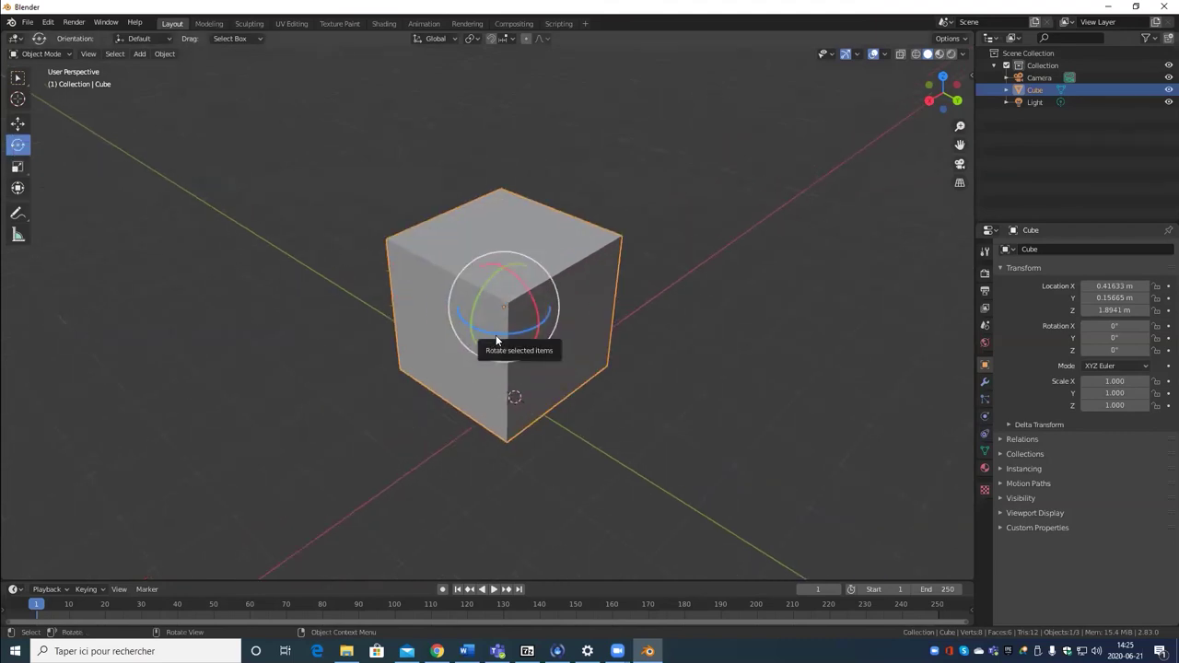
pyautogui.moveTo(502, 339); pyautogui.dragTo(546, 339)
pyautogui.press('Escape')
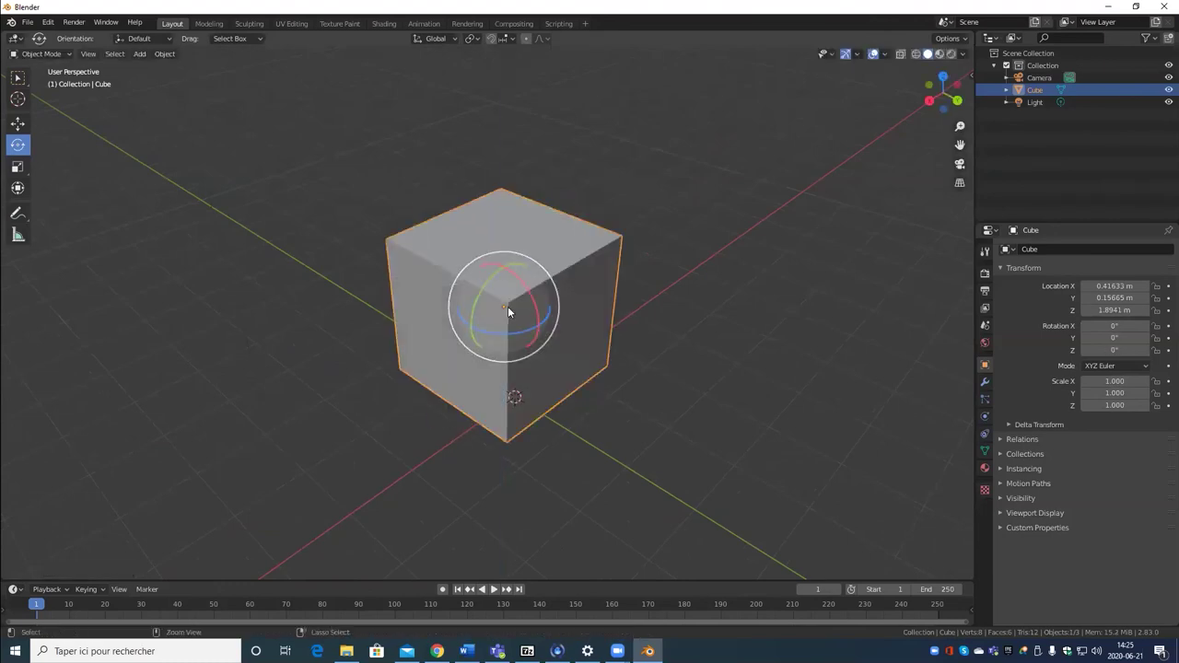
# Step: Try free trackball rotations of the cube from different viewing angles and reset its rotation
pyautogui.moveTo(526, 294); pyautogui.dragTo(476, 310)
pyautogui.press('Escape')
pyautogui.press('Escape')
pyautogui.press('Escape')
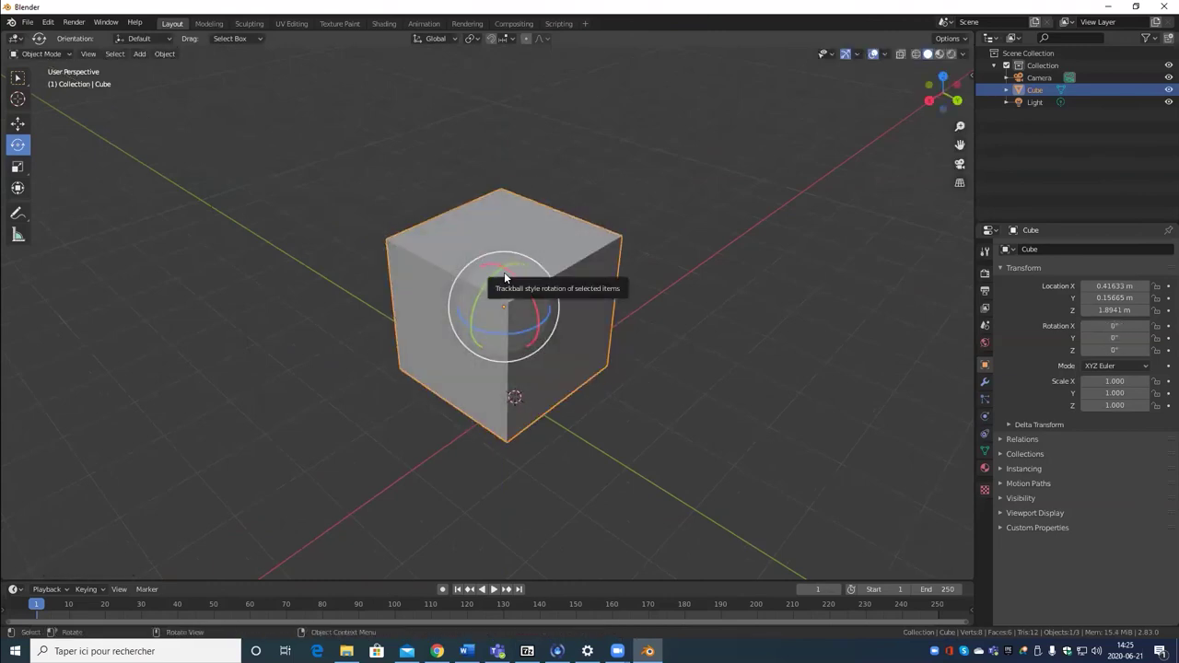
pyautogui.moveTo(505, 277); pyautogui.dragTo(494, 312)
pyautogui.press('Escape')
pyautogui.hotkey('alt', 'r')
pyautogui.moveTo(497, 287); pyautogui.dragTo(485, 327, button='middle')
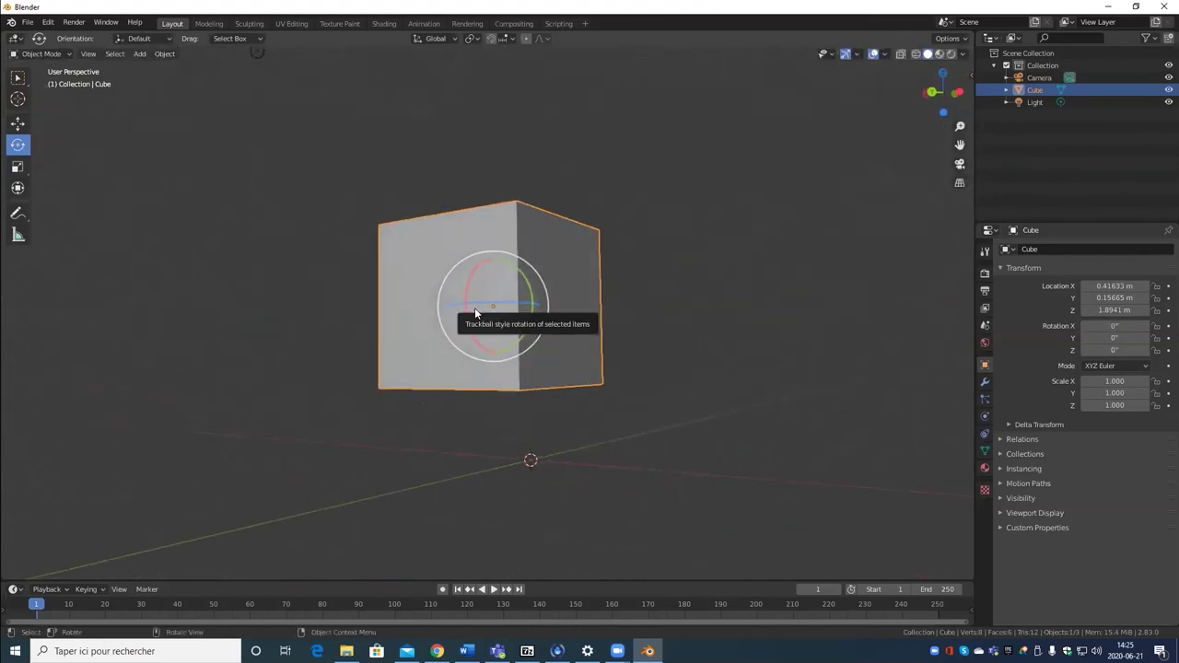
pyautogui.moveTo(474, 308); pyautogui.dragTo(571, 308)
pyautogui.hotkey('alt', 'r')
# Step: Try rotating the cube about the view axis while looking at it from below, and cancel the rotation
pyautogui.scroll(6, 534, 309)
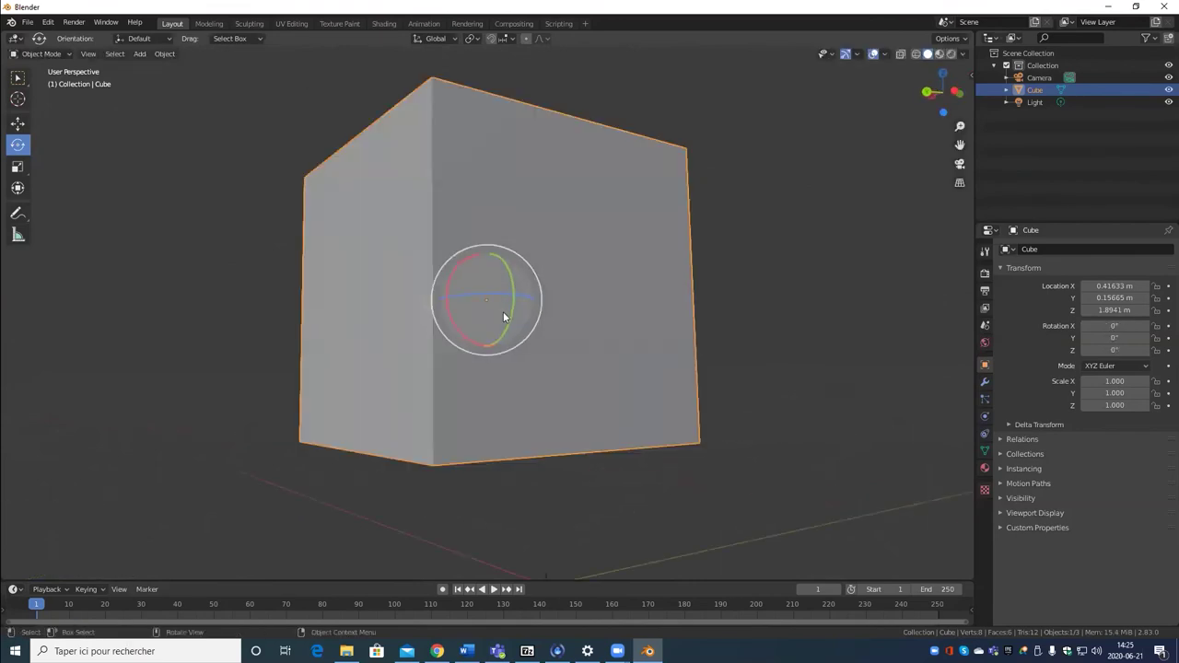
pyautogui.moveTo(524, 262)
pyautogui.mouseDown(button='middle')
pyautogui.moveTo(540, 236)
pyautogui.moveTo(525, 246)
pyautogui.mouseUp(button='middle')
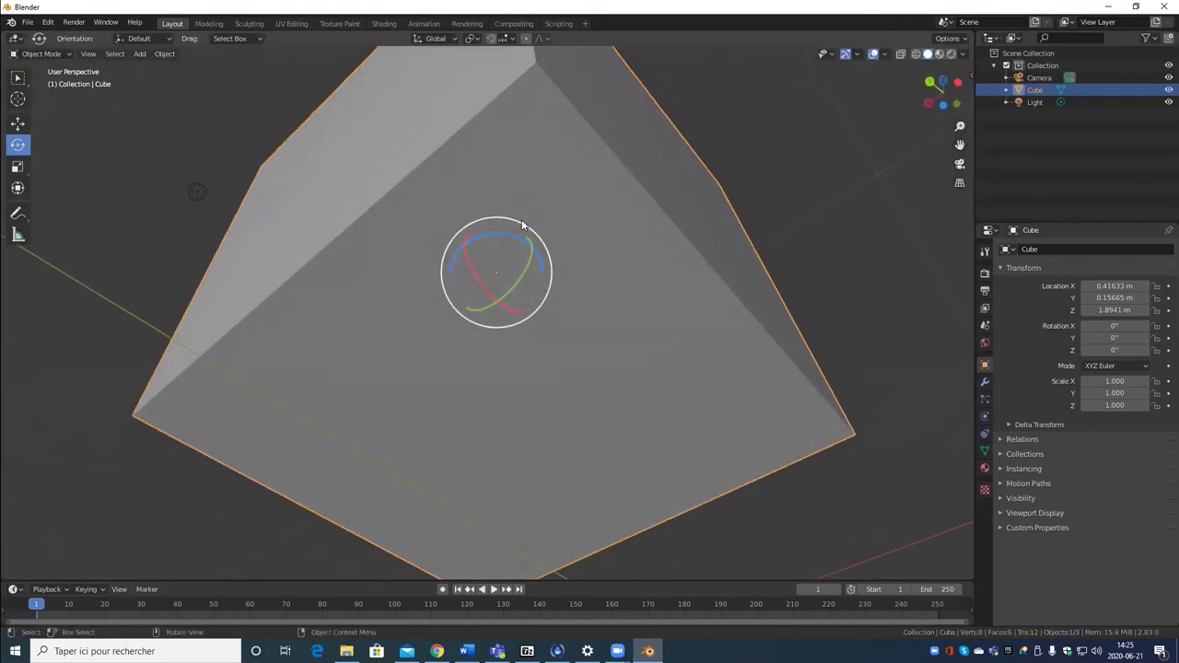
pyautogui.moveTo(515, 218); pyautogui.dragTo(377, 274)
pyautogui.press('Escape')
# Step: Try rotating the cube about the view axis from the side and undo the rotations
pyautogui.moveTo(529, 350); pyautogui.dragTo(521, 241, button='middle')
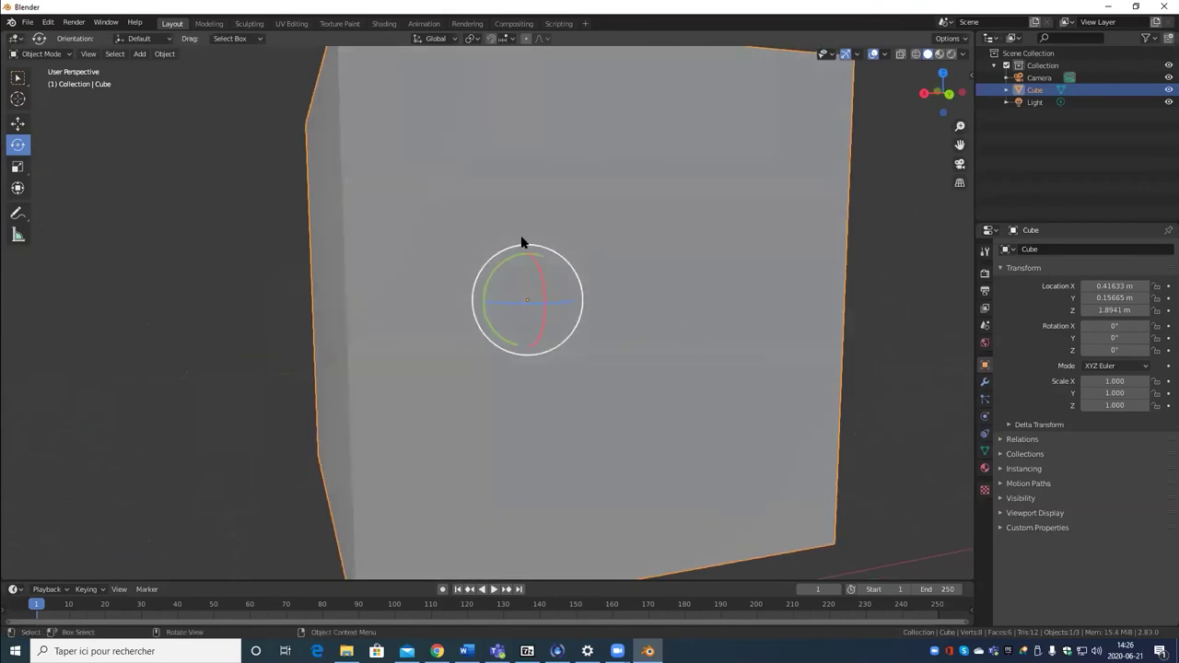
pyautogui.moveTo(513, 245); pyautogui.dragTo(548, 327)
pyautogui.moveTo(486, 405); pyautogui.dragTo(555, 436, button='middle')
pyautogui.scroll(-3, 555, 430)
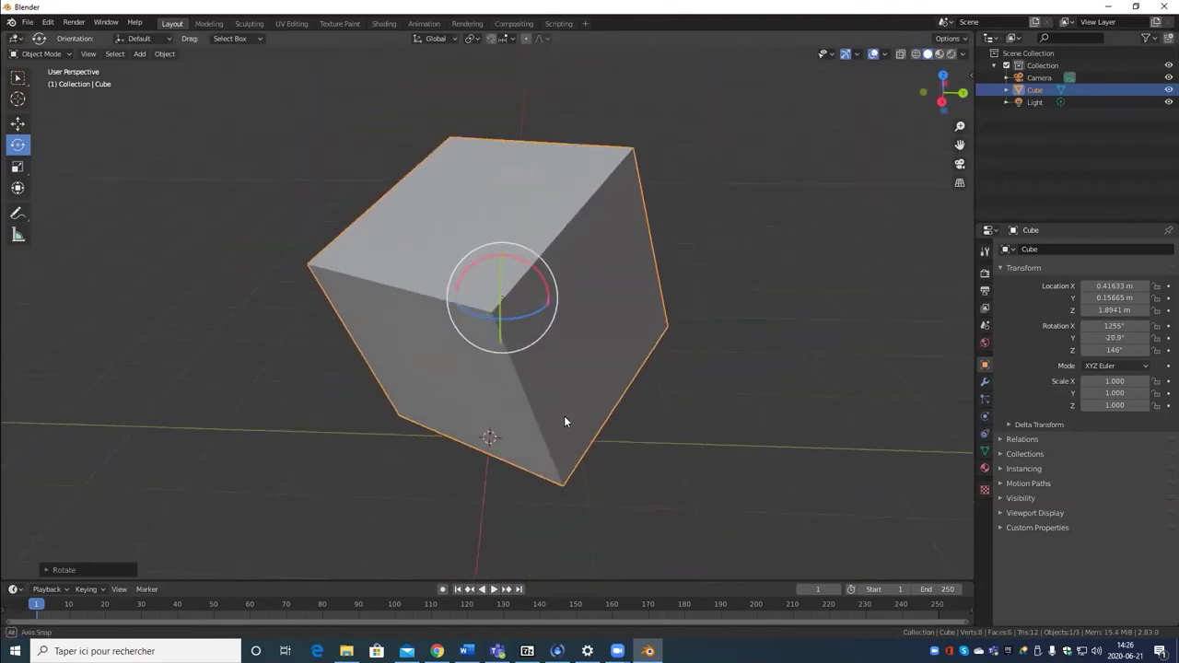
pyautogui.moveTo(529, 254); pyautogui.dragTo(604, 331)
pyautogui.hotkey('ctrl', 'z')
pyautogui.hotkey('ctrl', 'z')
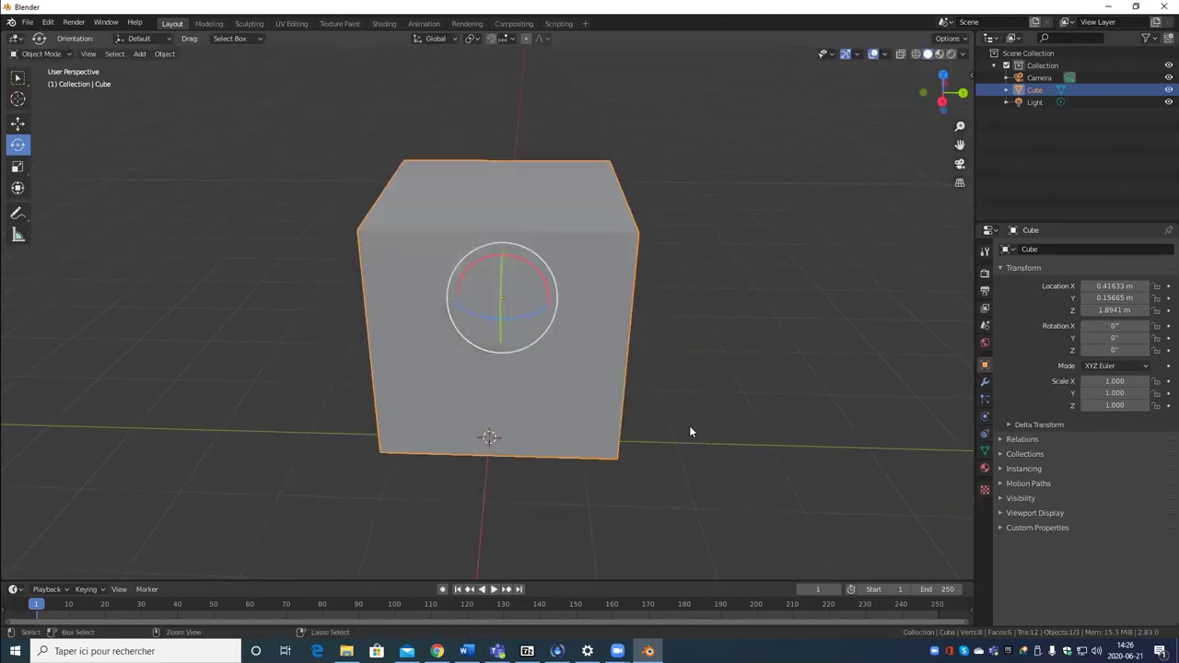
# Step: Activate the Transform tool and examine its combined move, rotate and scale gizmo on the cube from several angles
pyautogui.scroll(-3, 690, 430)
pyautogui.moveTo(691, 432); pyautogui.dragTo(584, 462, button='middle')
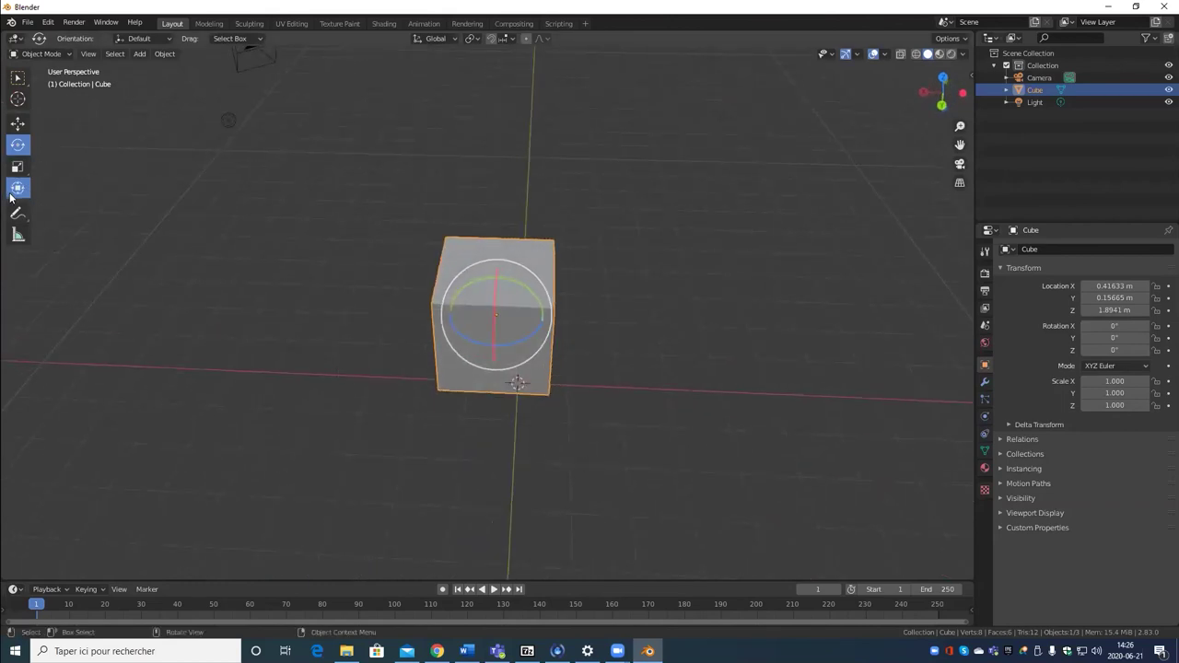
pyautogui.scroll(6, 392, 432)
pyautogui.moveTo(392, 432); pyautogui.dragTo(594, 332, button='middle')
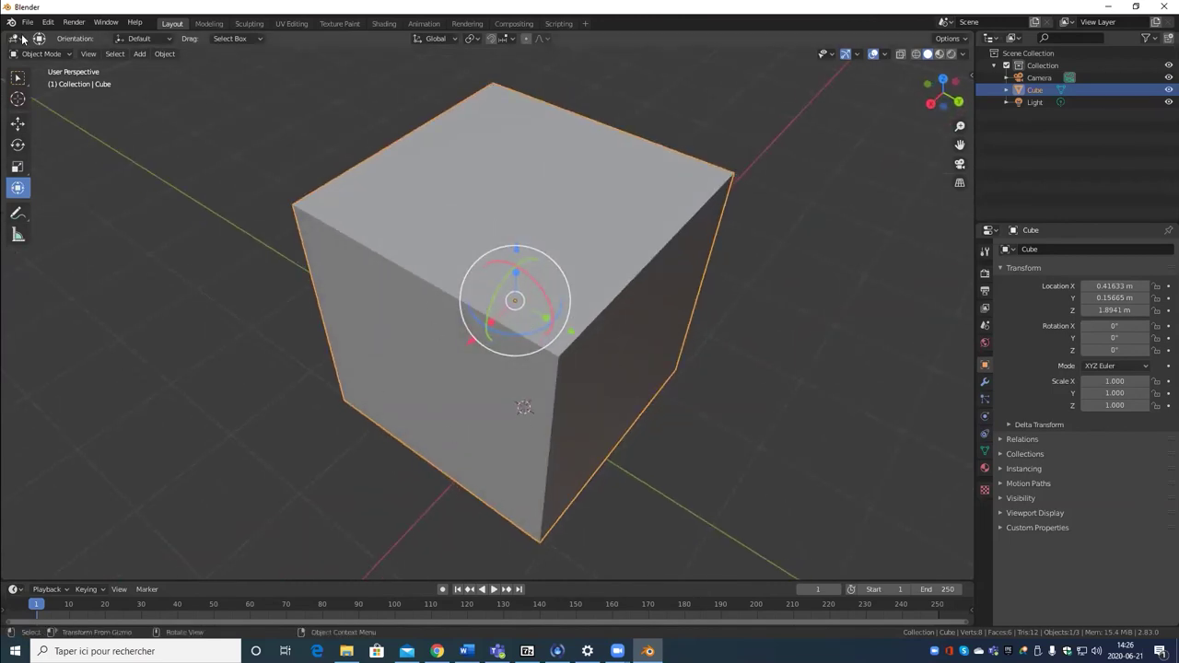
pyautogui.scroll(-4, 610, 291)
pyautogui.moveTo(674, 332); pyautogui.dragTo(569, 331, button='middle')
pyautogui.scroll(6, 553, 337)
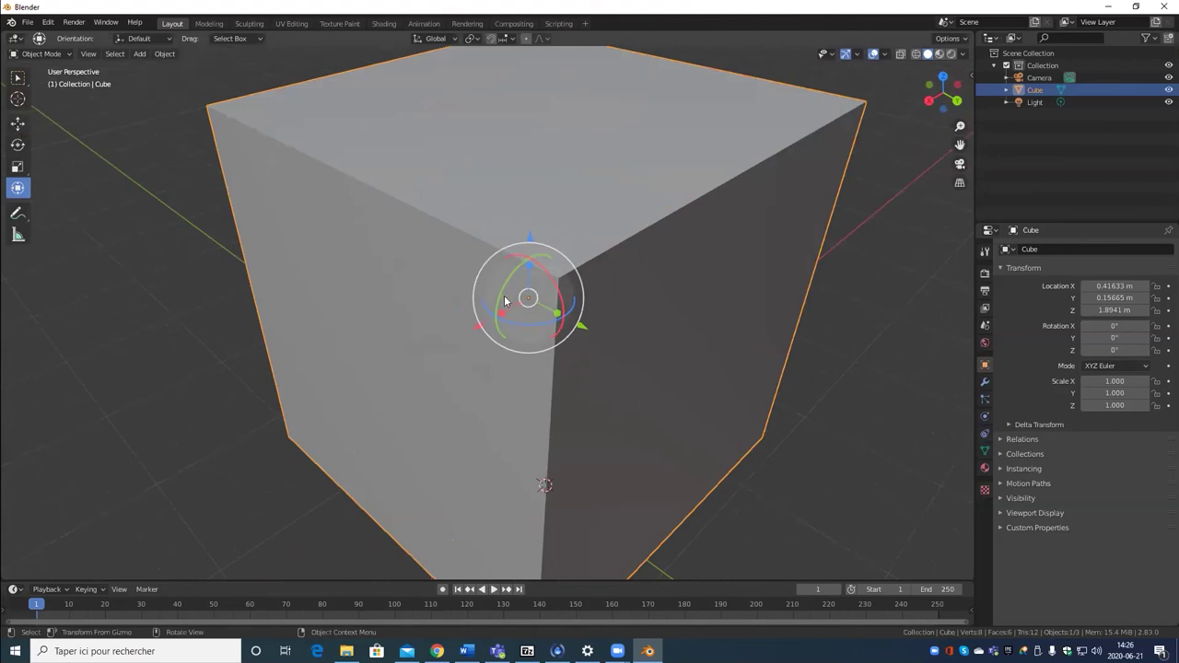
# Step: Try shrinking the cube uniformly to a scale of about 0.23 without its gizmo, and cancel the scaling
pyautogui.press('s')
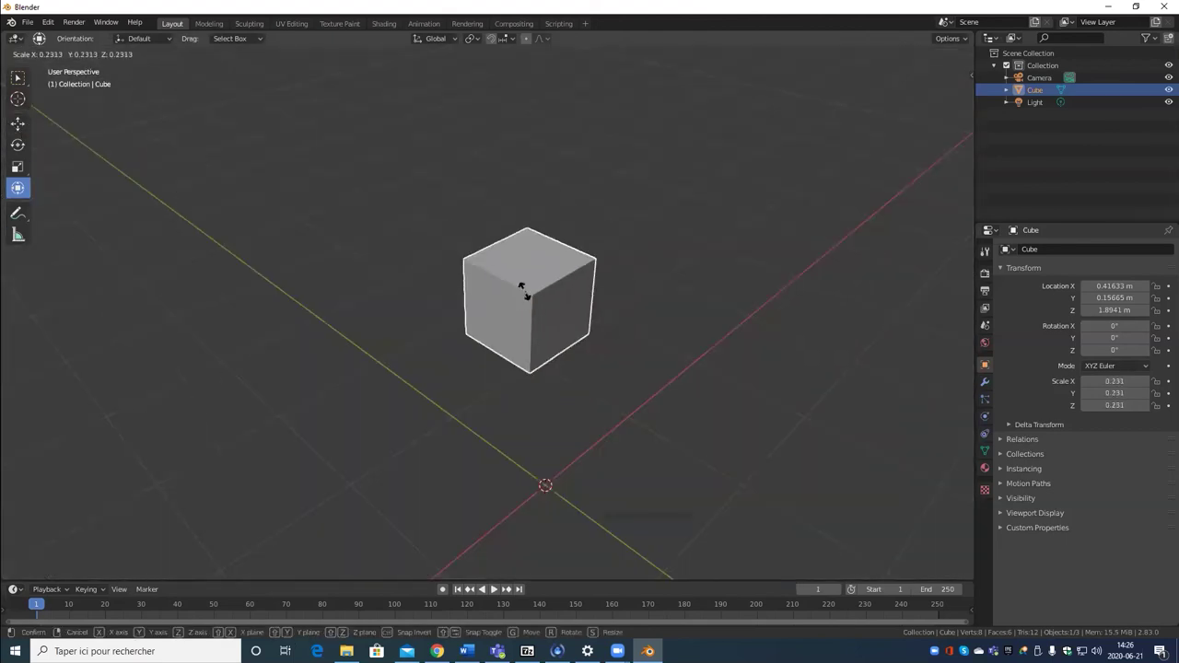
pyautogui.press('Escape')
pyautogui.scroll(-4, 545, 323)
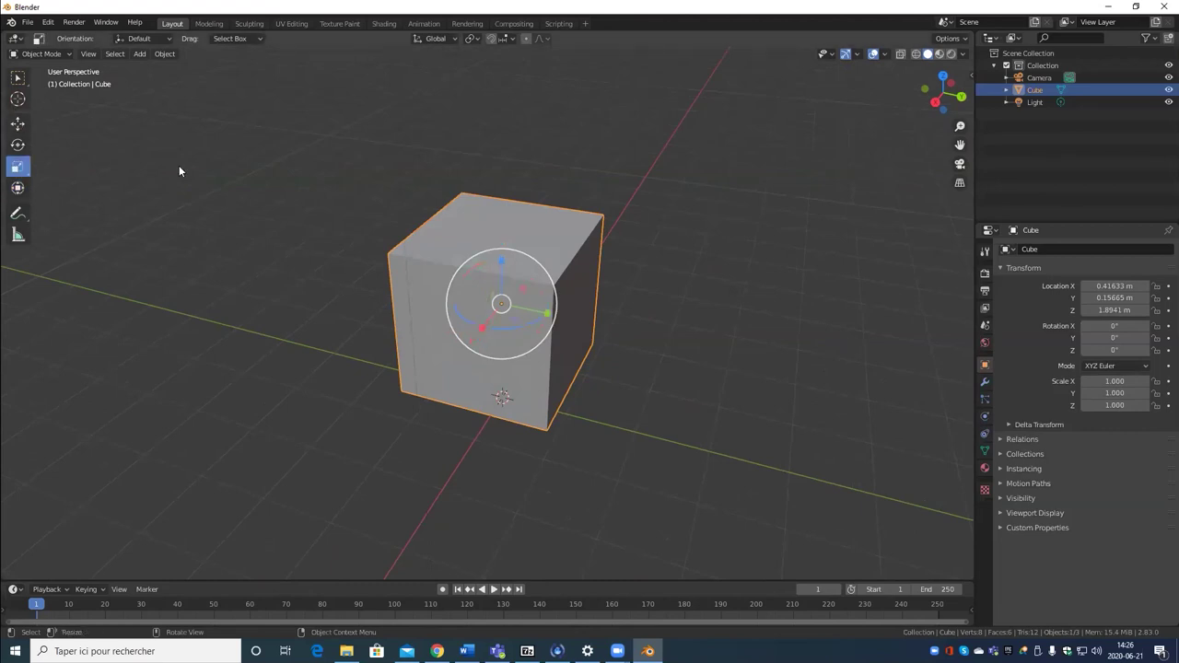
# Step: Try scaling the cube slightly with the Scale tool's gizmo and undo the change
pyautogui.moveTo(510, 305)
pyautogui.mouseDown()
pyautogui.moveTo(552, 282)
pyautogui.moveTo(532, 298)
pyautogui.moveTo(551, 268)
pyautogui.moveTo(520, 293)
pyautogui.mouseUp()
pyautogui.hotkey('ctrl', 'z')
pyautogui.hotkey('ctrl', 'z')
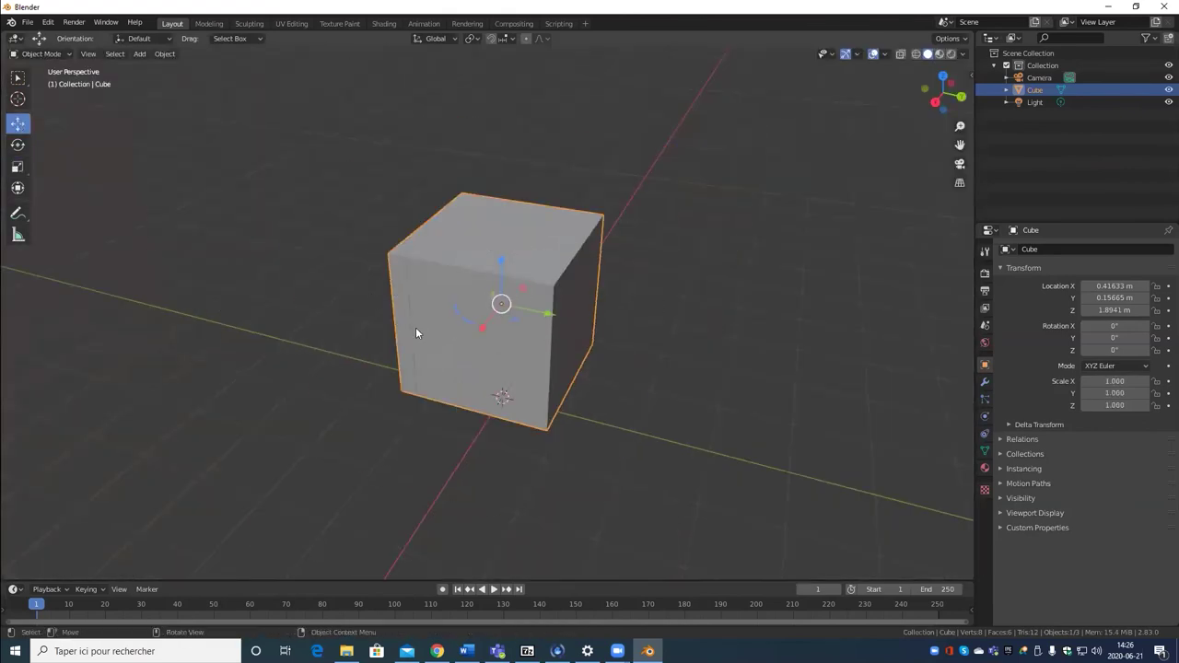
# Step: Try moving the cube freely without using its gizmo and return it to its starting location
pyautogui.moveTo(474, 348); pyautogui.dragTo(684, 334, button='middle')
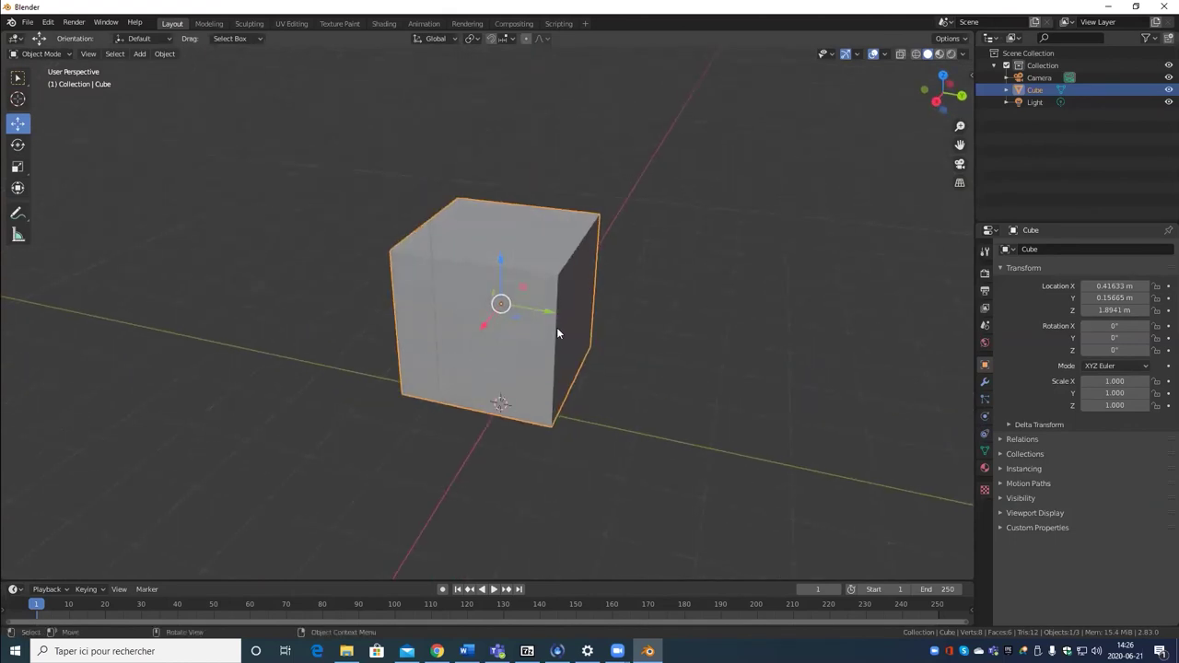
pyautogui.press('g')
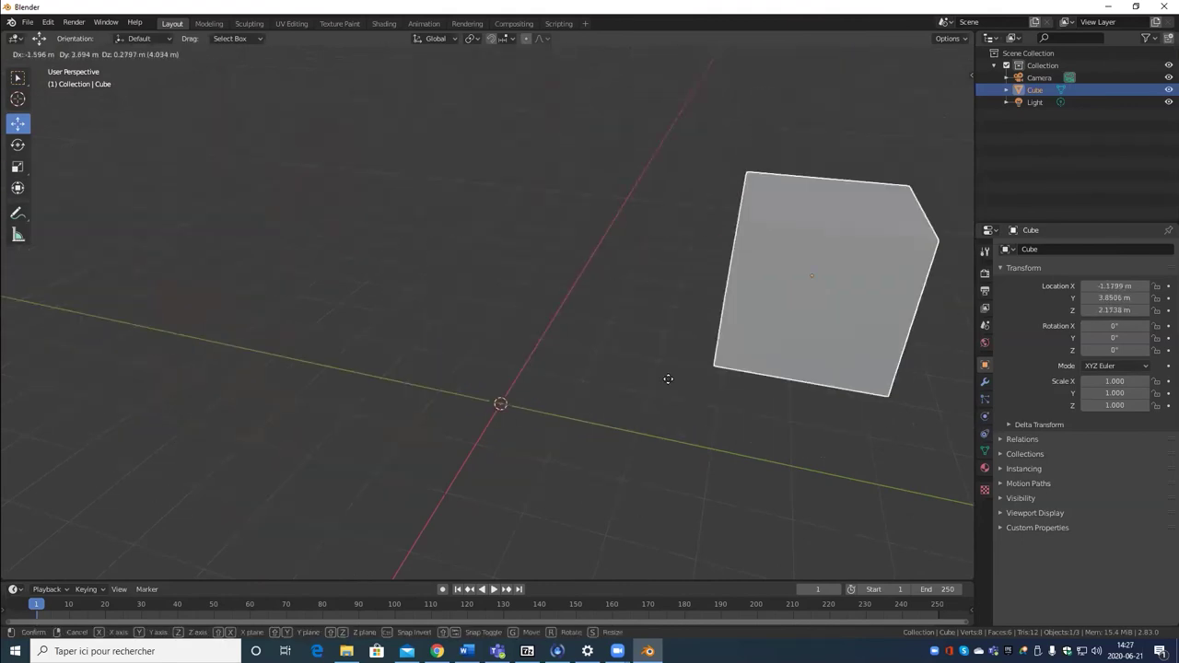
pyautogui.click(444, 260)
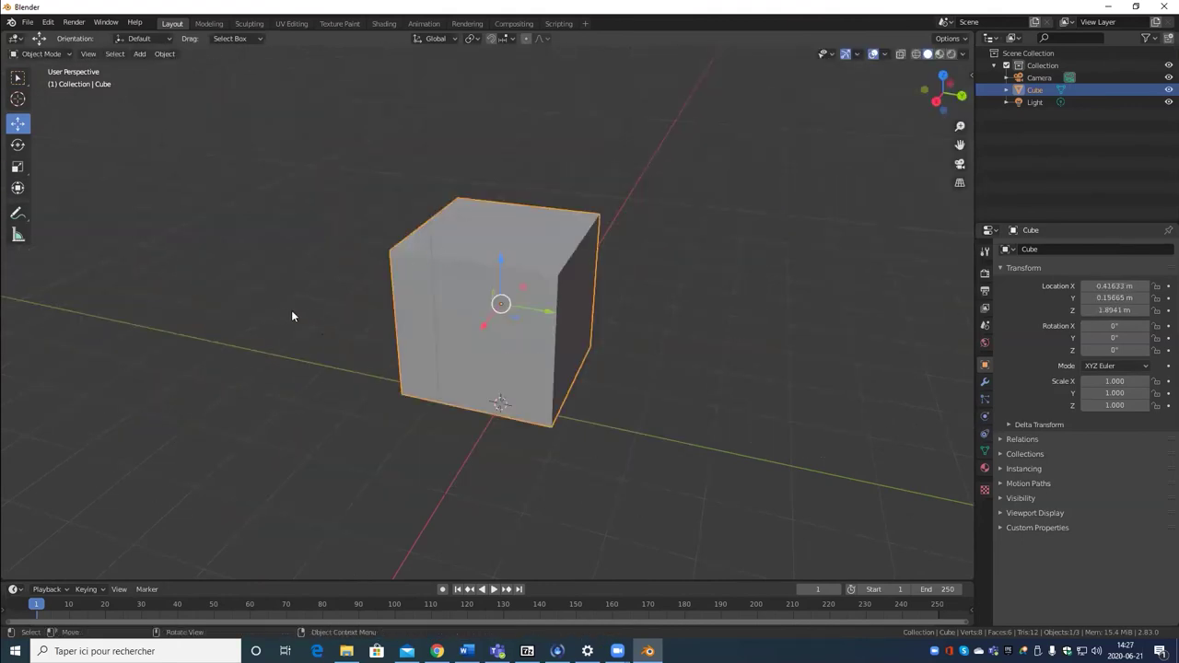
# Step: Try rotating the cube about the view axis without using its gizmo and cancel the rotation
pyautogui.moveTo(565, 352); pyautogui.dragTo(599, 348, button='middle')
pyautogui.press('r')
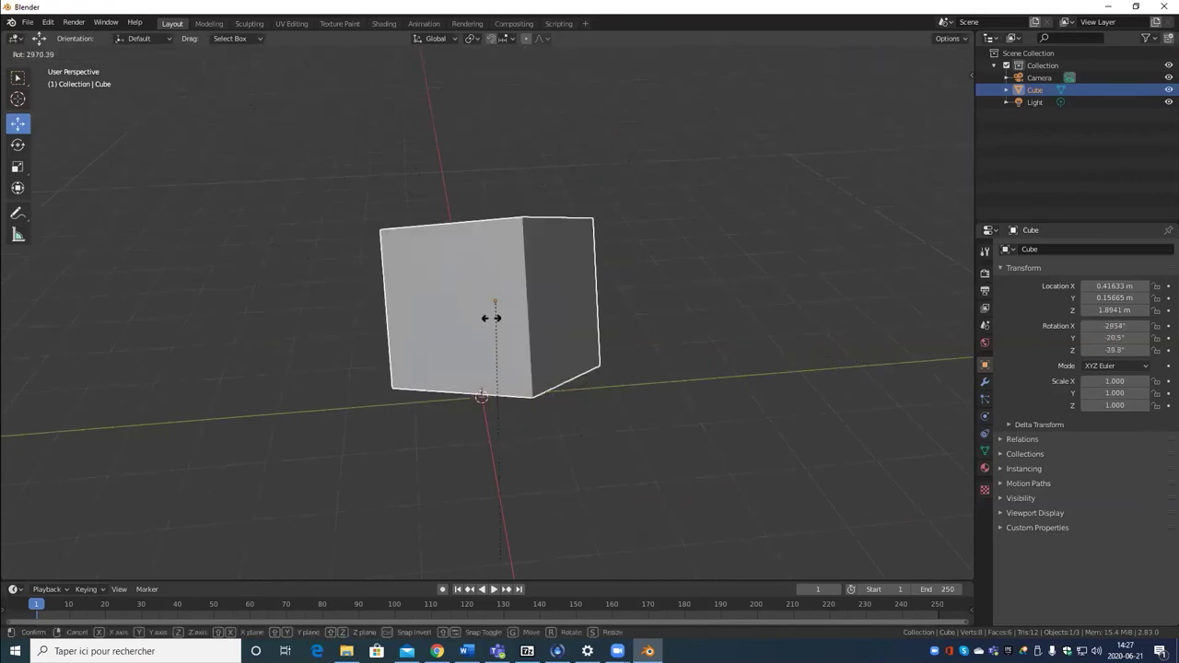
pyautogui.press('Escape')
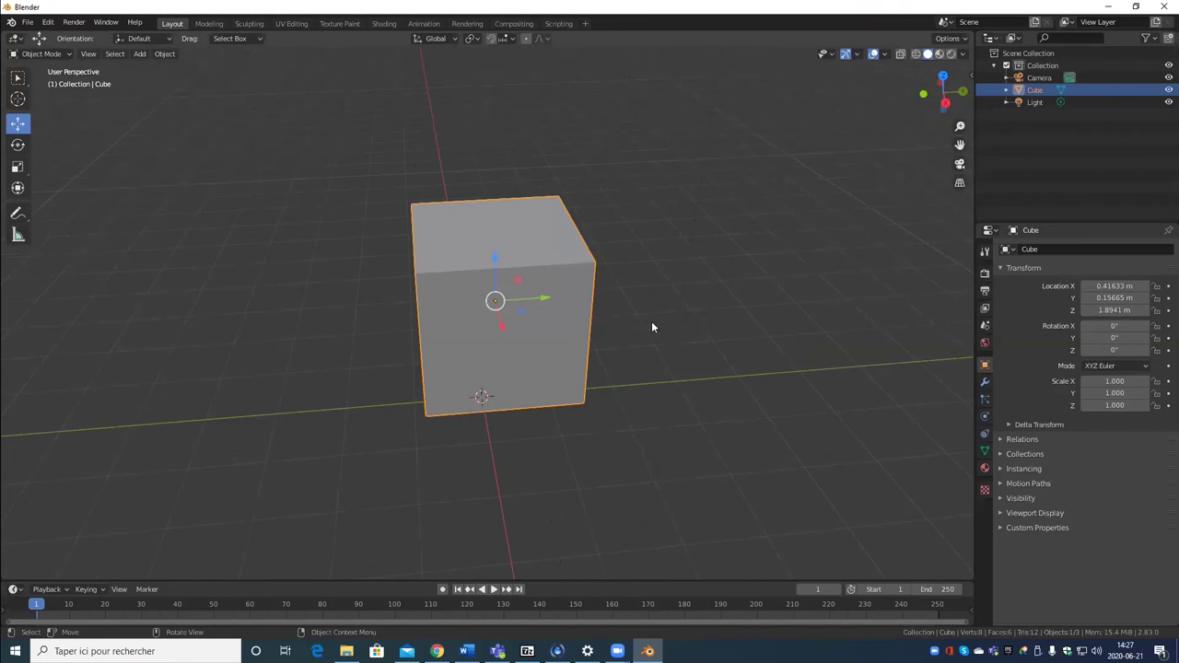
# Step: View the cube in the front, right and top orthographic views in turn
pyautogui.moveTo(665, 324)
pyautogui.mouseDown(button='middle')
pyautogui.moveTo(679, 329)
pyautogui.moveTo(637, 324)
pyautogui.moveTo(647, 333)
pyautogui.mouseUp(button='middle')
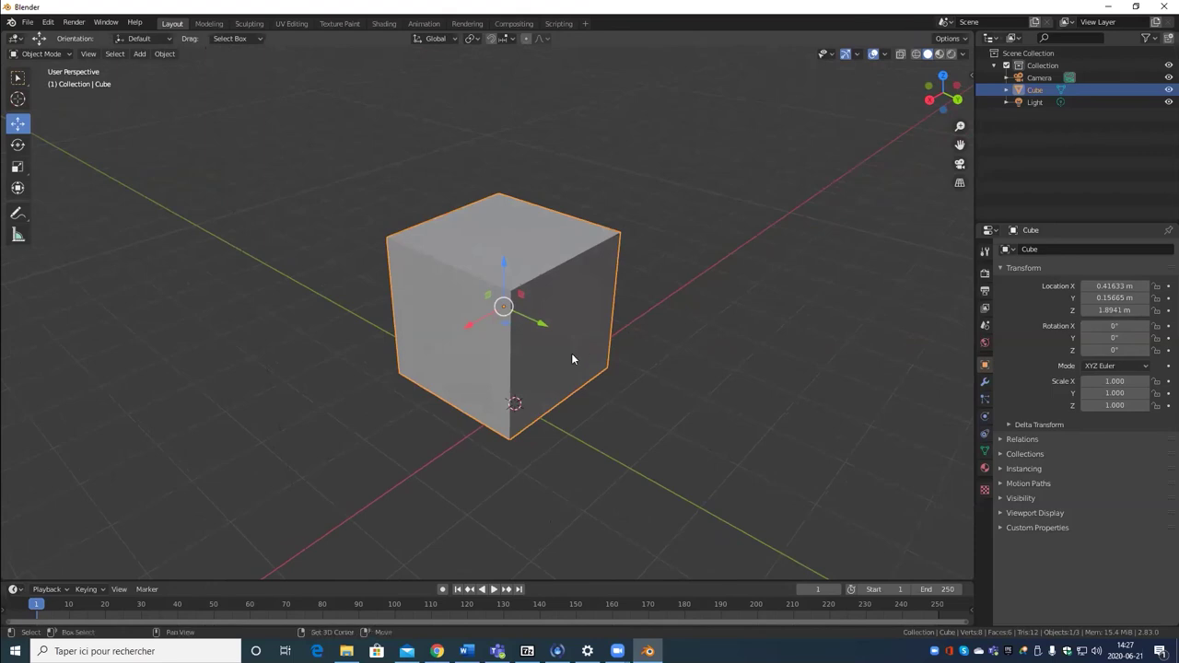
pyautogui.moveTo(571, 353)
pyautogui.mouseDown(button='middle')
pyautogui.moveTo(534, 263)
pyautogui.moveTo(471, 331)
pyautogui.moveTo(504, 307)
pyautogui.moveTo(551, 350)
pyautogui.mouseUp(button='middle')
pyautogui.scroll(-5, 467, 296)
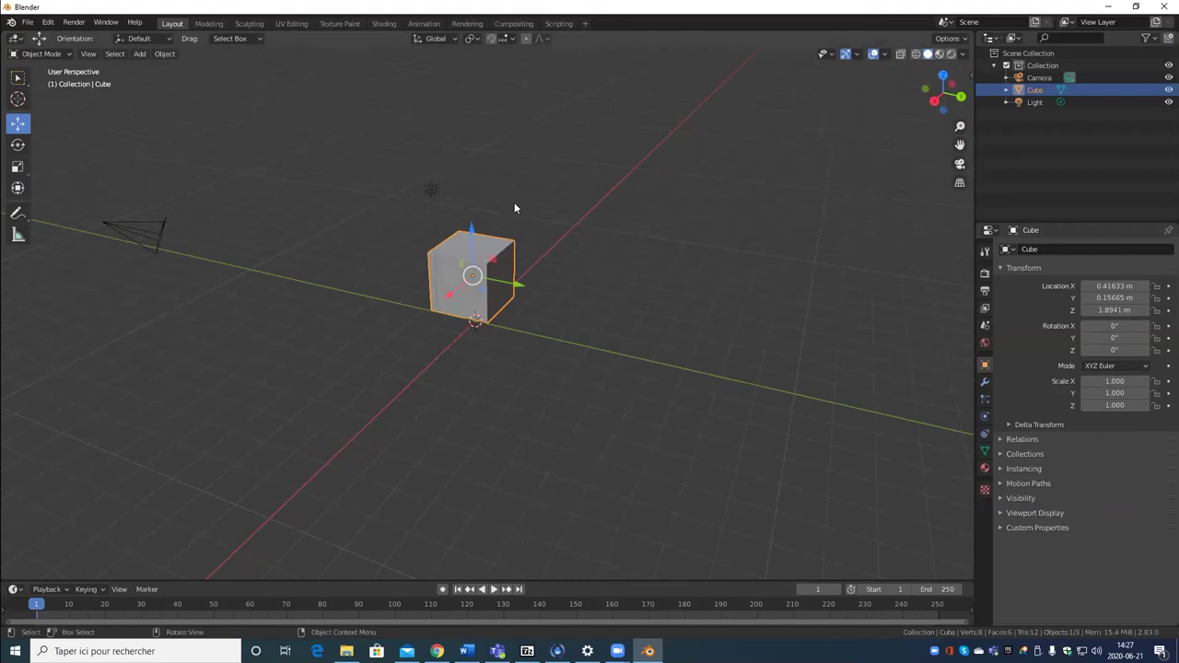
pyautogui.press('KP_1')
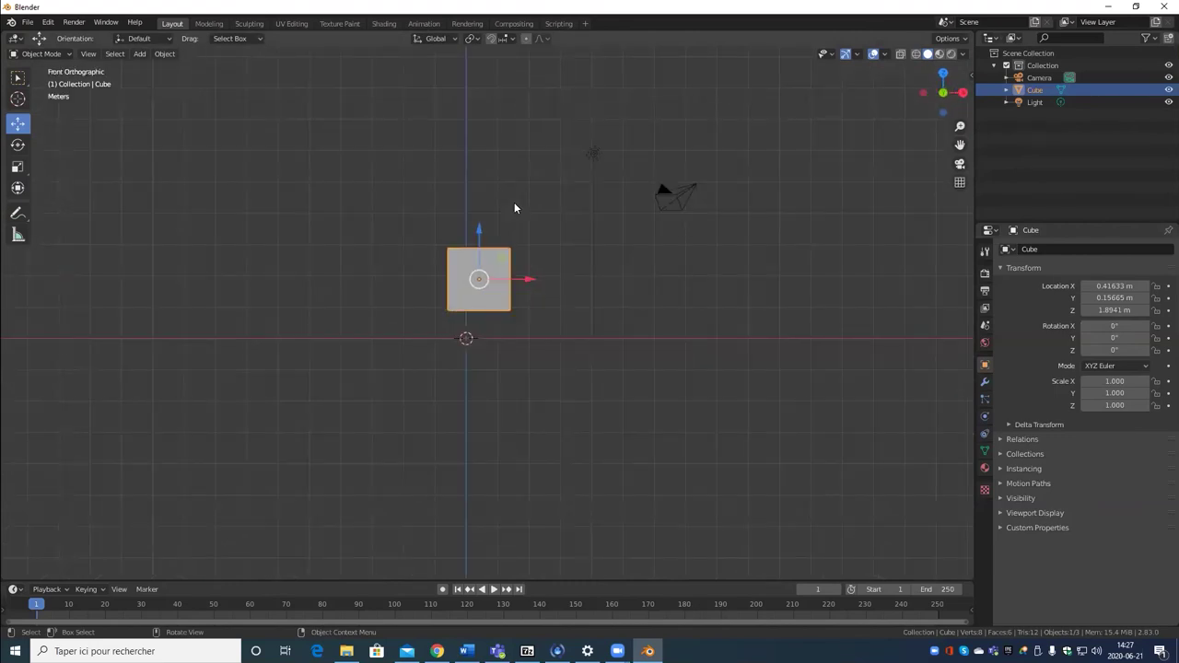
pyautogui.press('KP_3')
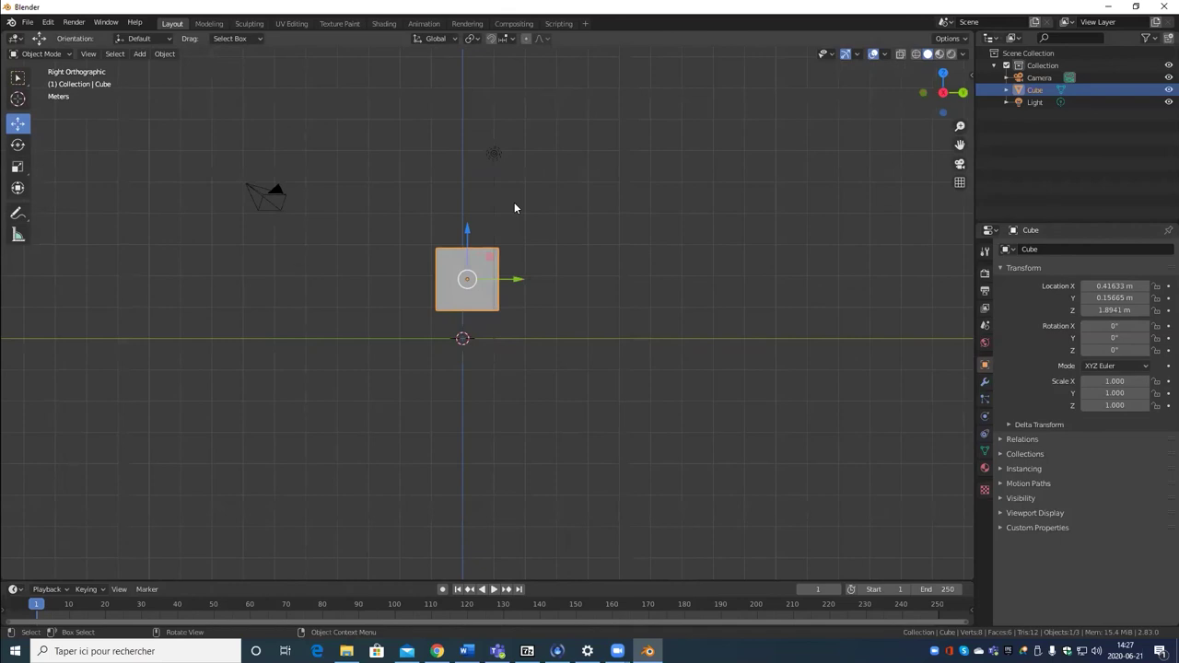
pyautogui.press('KP_7')
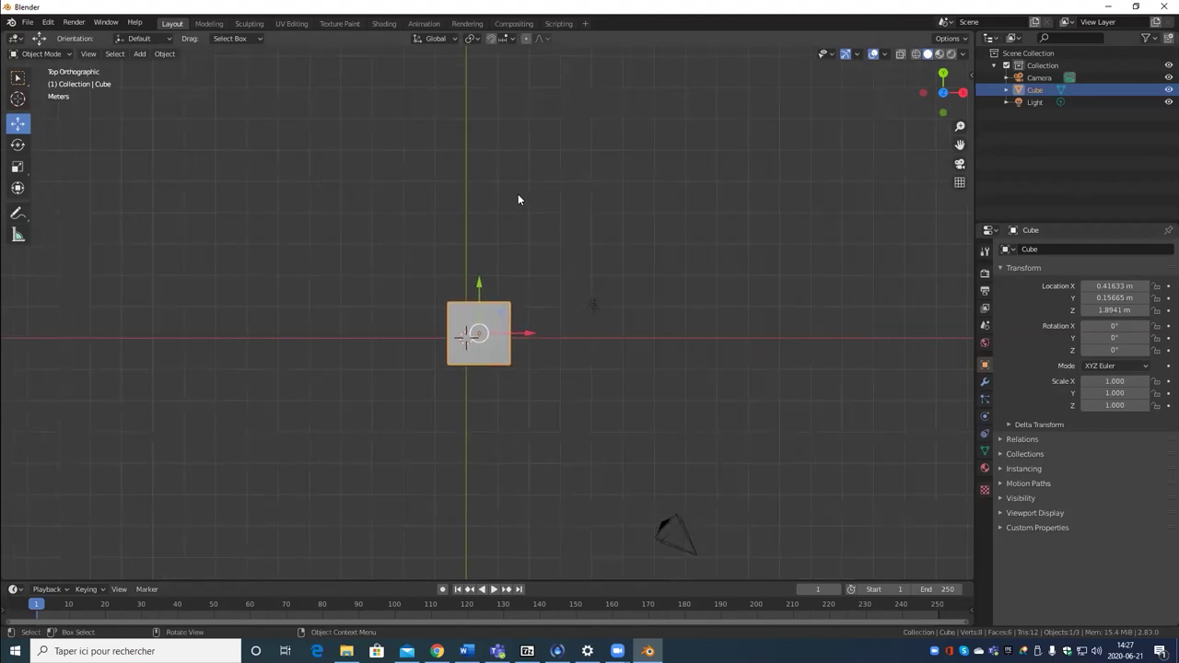
# Step: Return to a perspective view and look at the cube up close from above one corner
pyautogui.moveTo(518, 193); pyautogui.dragTo(554, 345, button='middle')
pyautogui.scroll(4, 516, 327)
pyautogui.scroll(-2, 547, 341)
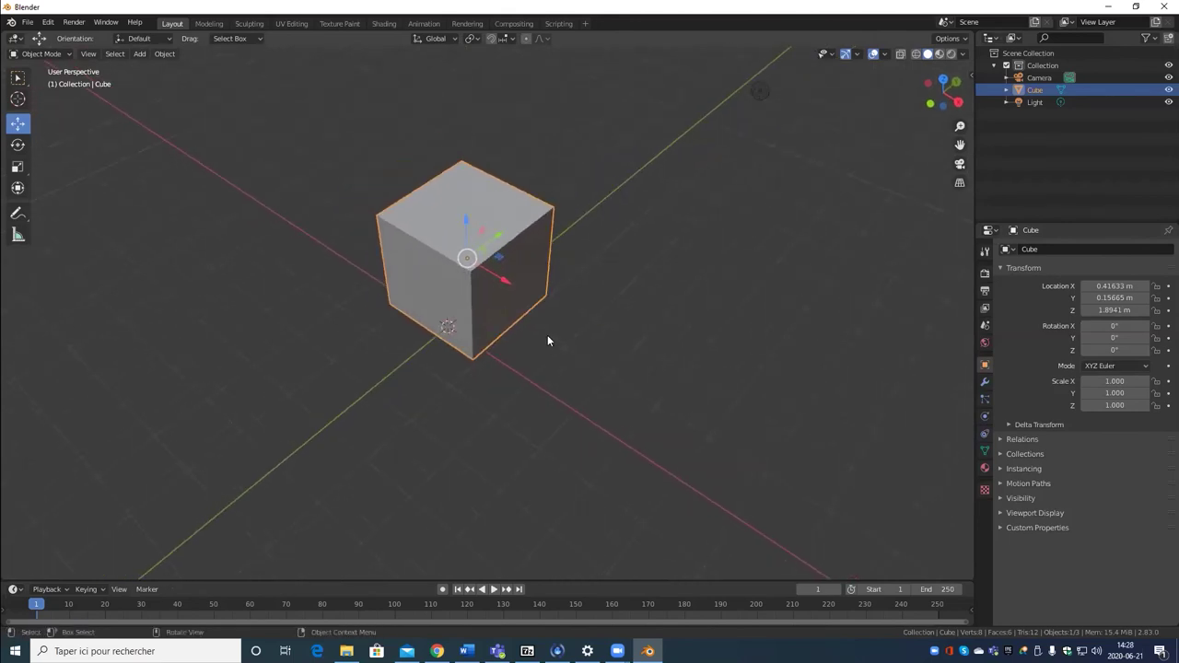
pyautogui.scroll(4, 547, 341)
pyautogui.moveTo(536, 324); pyautogui.dragTo(540, 367, button='middle')
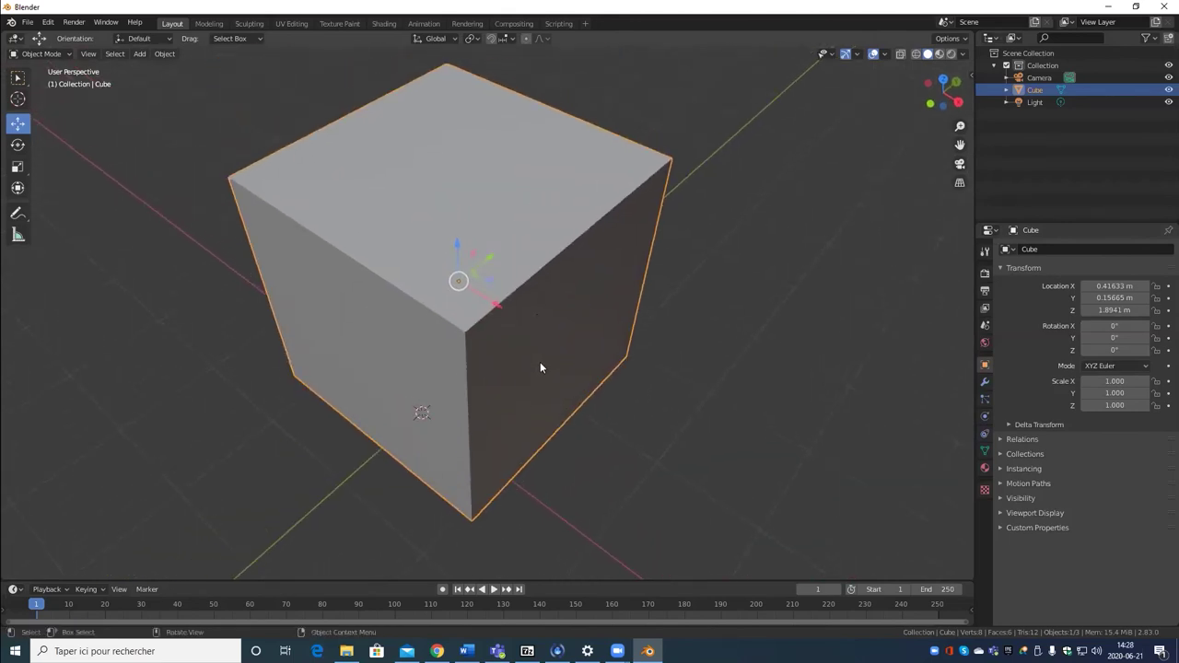
# Step: Compare the cube's appearance in perspective and orthographic projection, looking at it both up close and from farther away
pyautogui.scroll(-2, 540, 368)
pyautogui.scroll(2, 540, 368)
pyautogui.scroll(-2, 540, 367)
pyautogui.scroll(2, 540, 367)
pyautogui.scroll(-2, 540, 367)
pyautogui.scroll(2, 540, 367)
pyautogui.scroll(-2, 539, 368)
pyautogui.scroll(2, 540, 367)
pyautogui.press('KP_5')
pyautogui.press('KP_5')
pyautogui.press('KP_5')
pyautogui.press('KP_5')
pyautogui.press('KP_5')
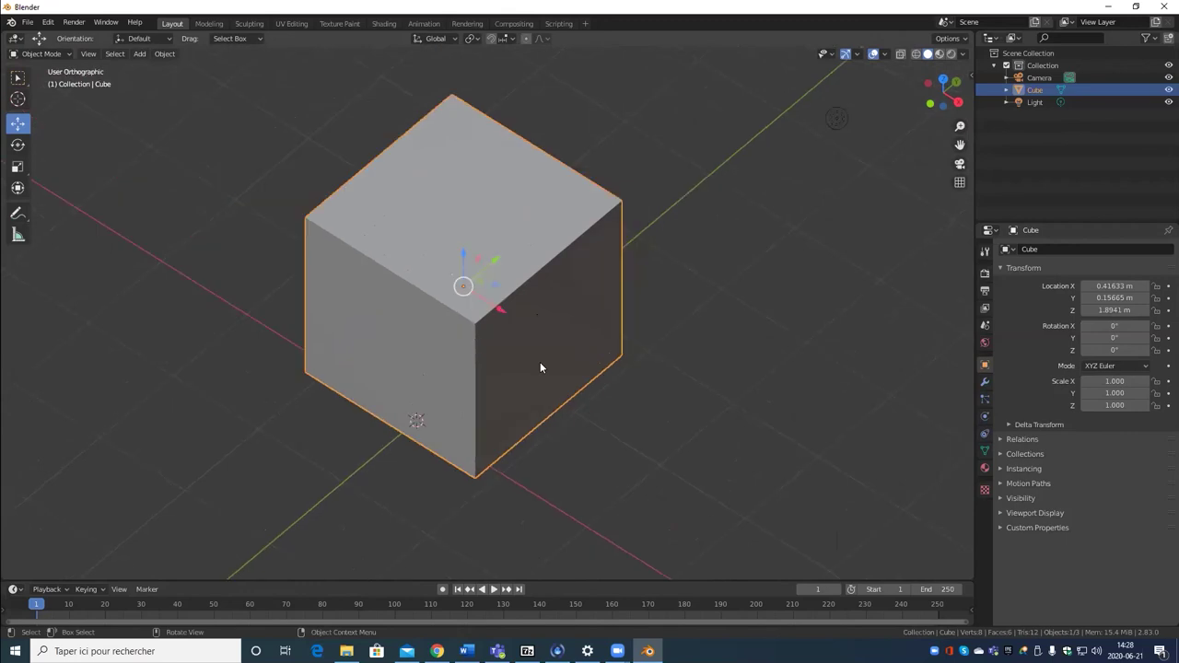
pyautogui.scroll(-4, 503, 377)
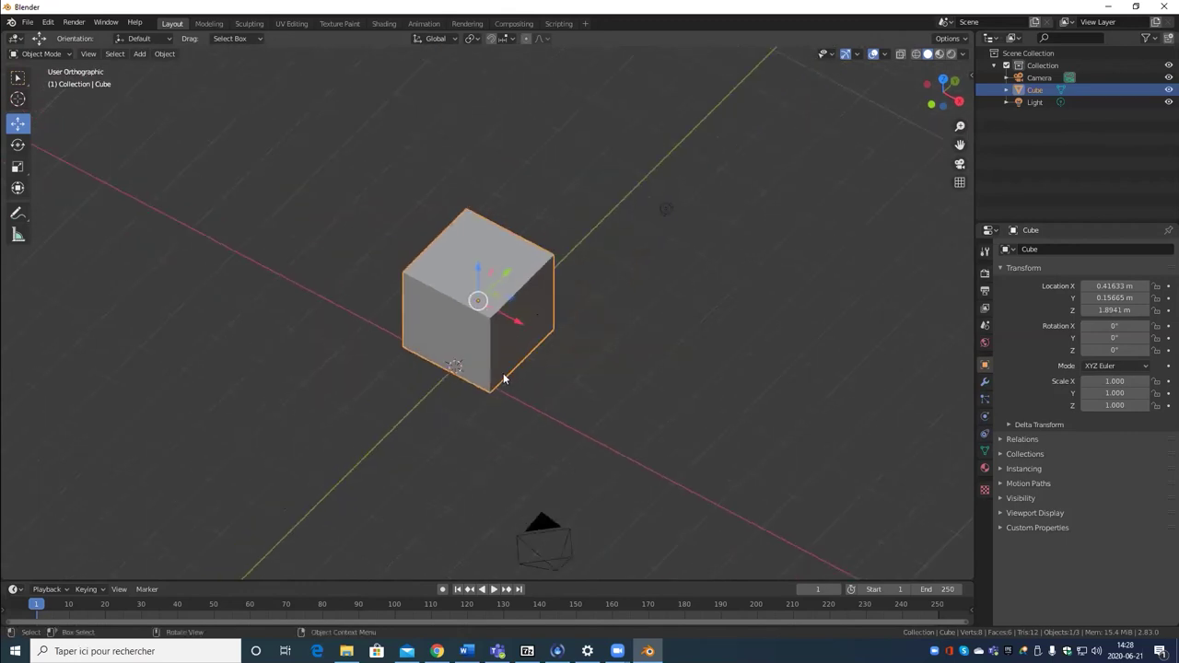
# Step: In the front orthographic view, try moving the cube freely without its gizmo and cancel the move
pyautogui.press('KP_1')
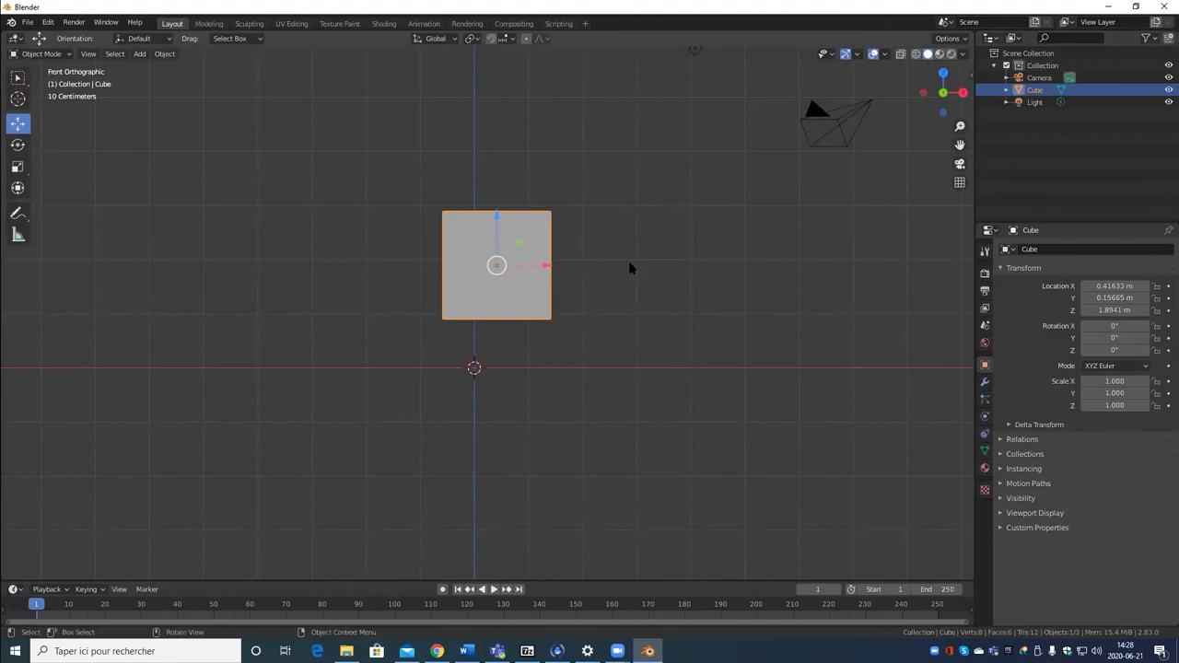
pyautogui.press('g')
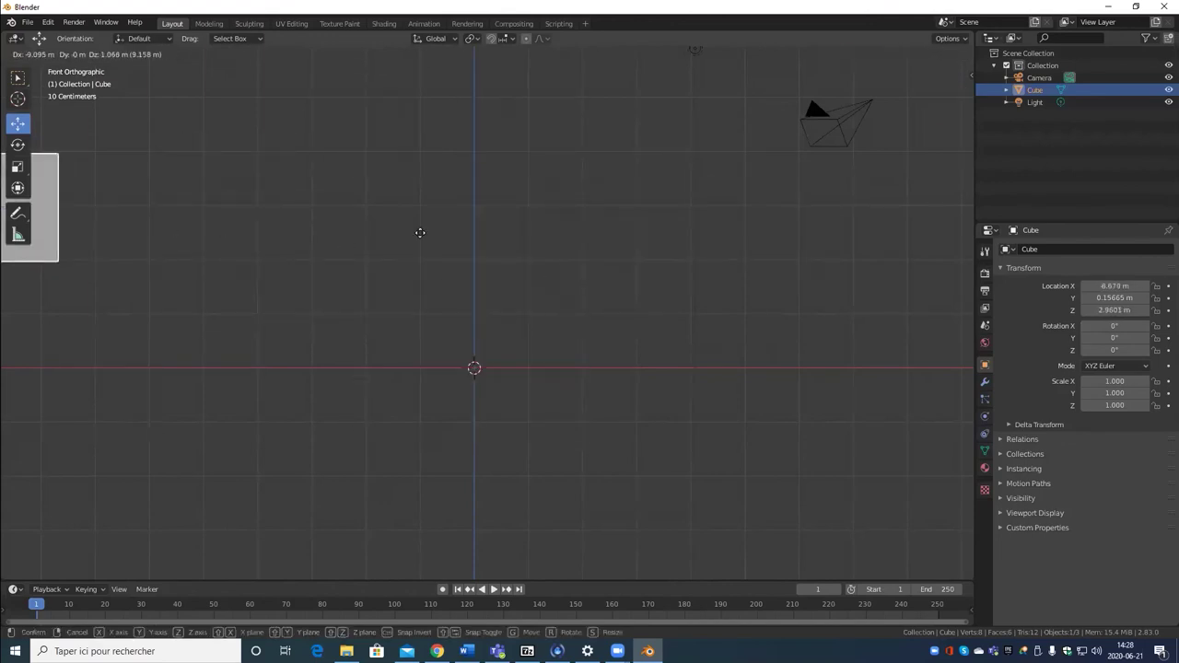
pyautogui.click(634, 289)
# Step: In perspective view, try moving the cube constrained to the global X axis from two viewing angles, cancelling each move
pyautogui.moveTo(749, 316); pyautogui.dragTo(695, 311, button='middle')
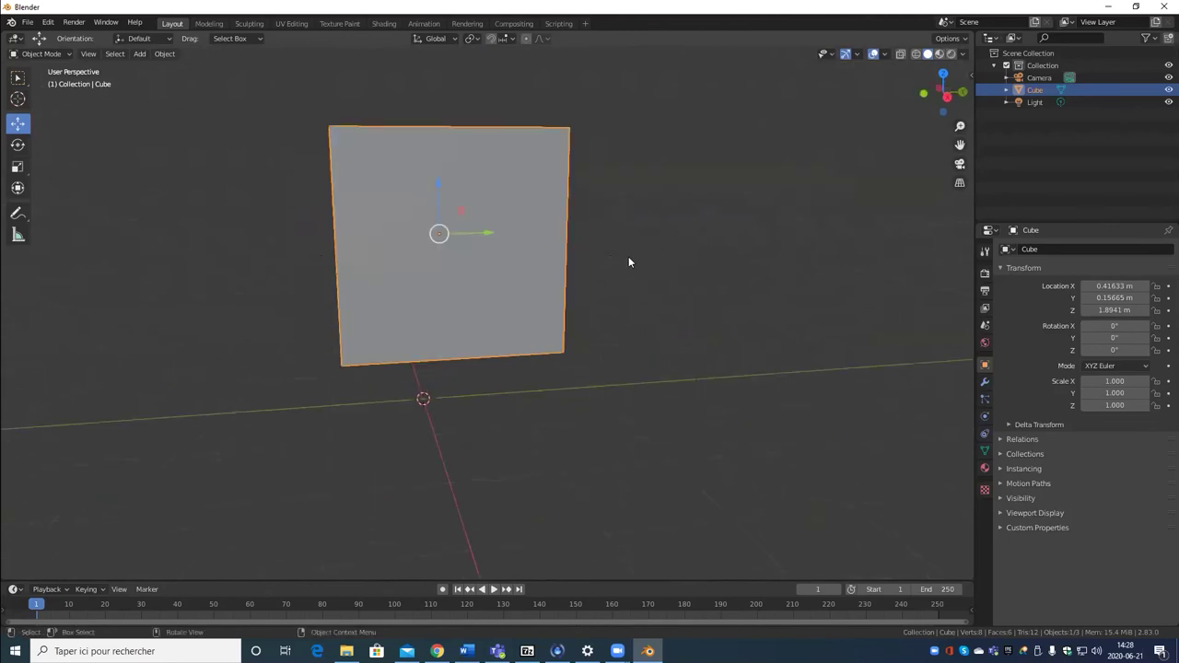
pyautogui.scroll(-3, 486, 289)
pyautogui.moveTo(486, 289); pyautogui.dragTo(564, 318, button='middle')
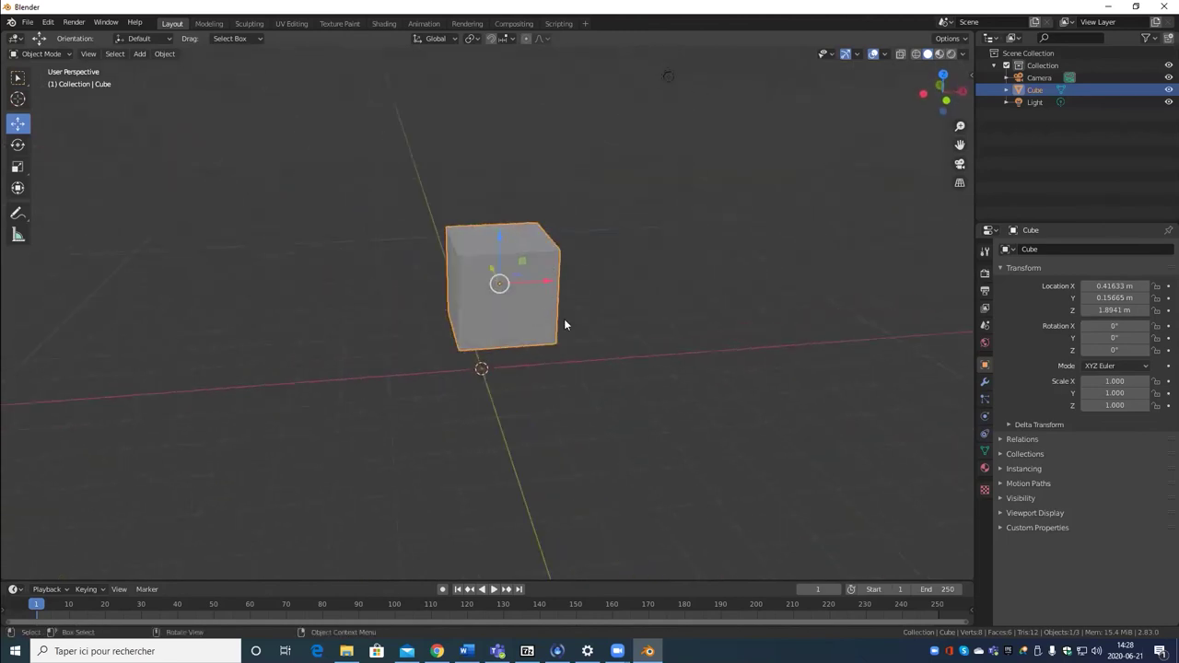
pyautogui.press('g')
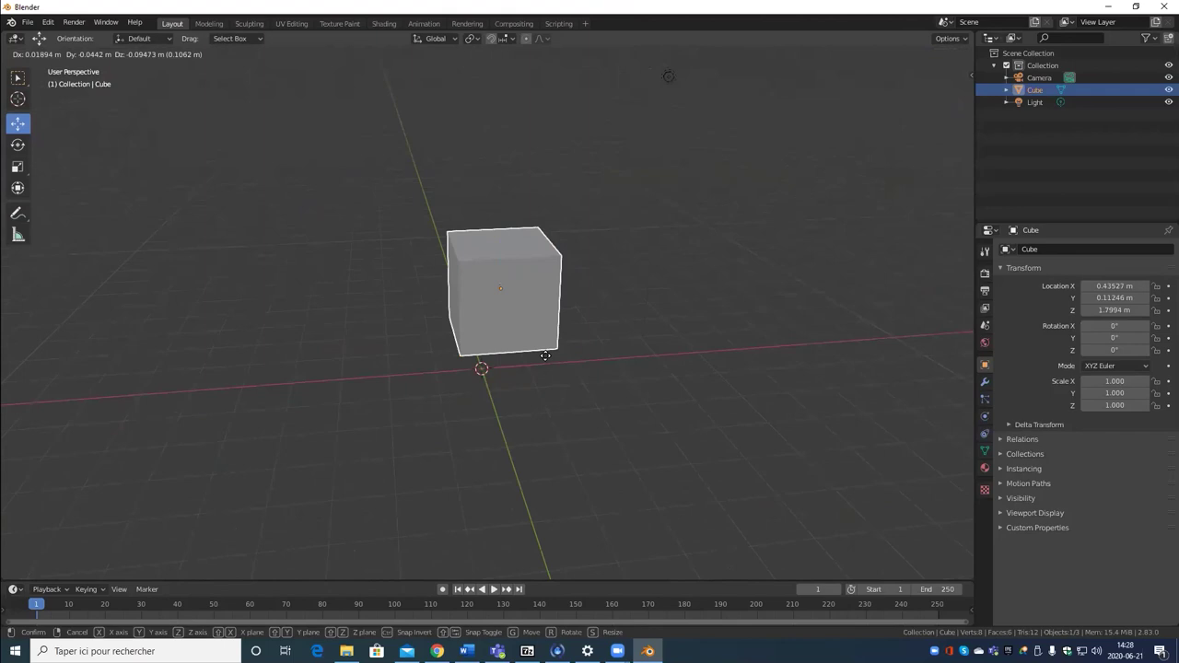
pyautogui.press('x')
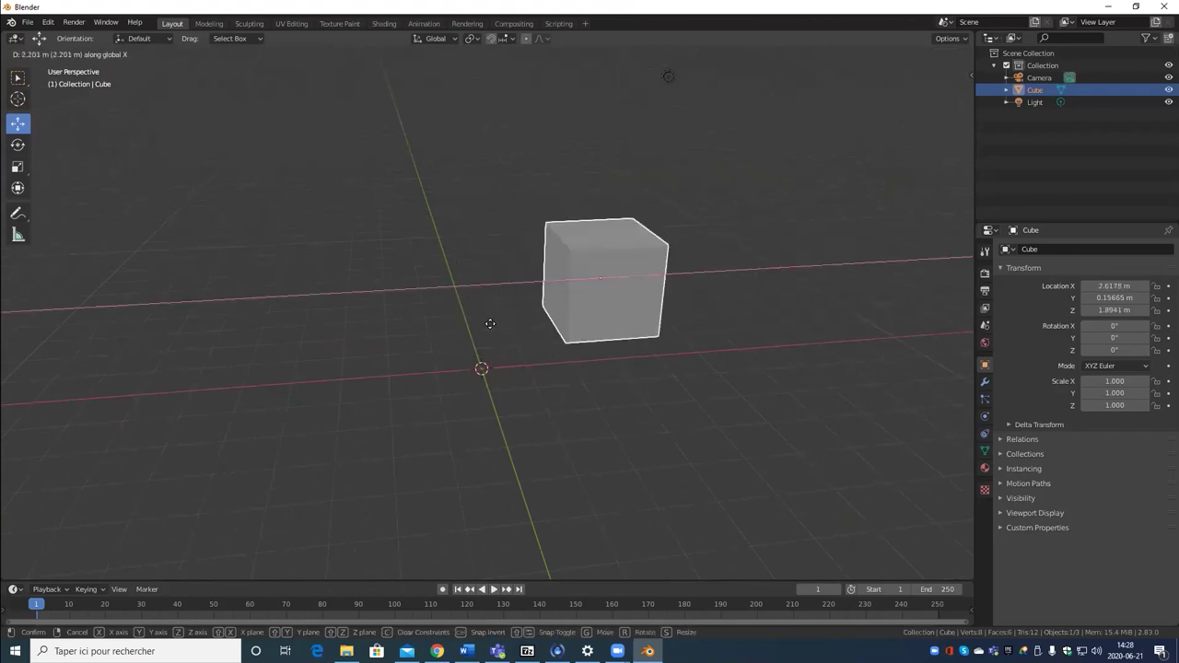
pyautogui.click(420, 394)
pyautogui.moveTo(420, 394); pyautogui.dragTo(618, 366, button='middle')
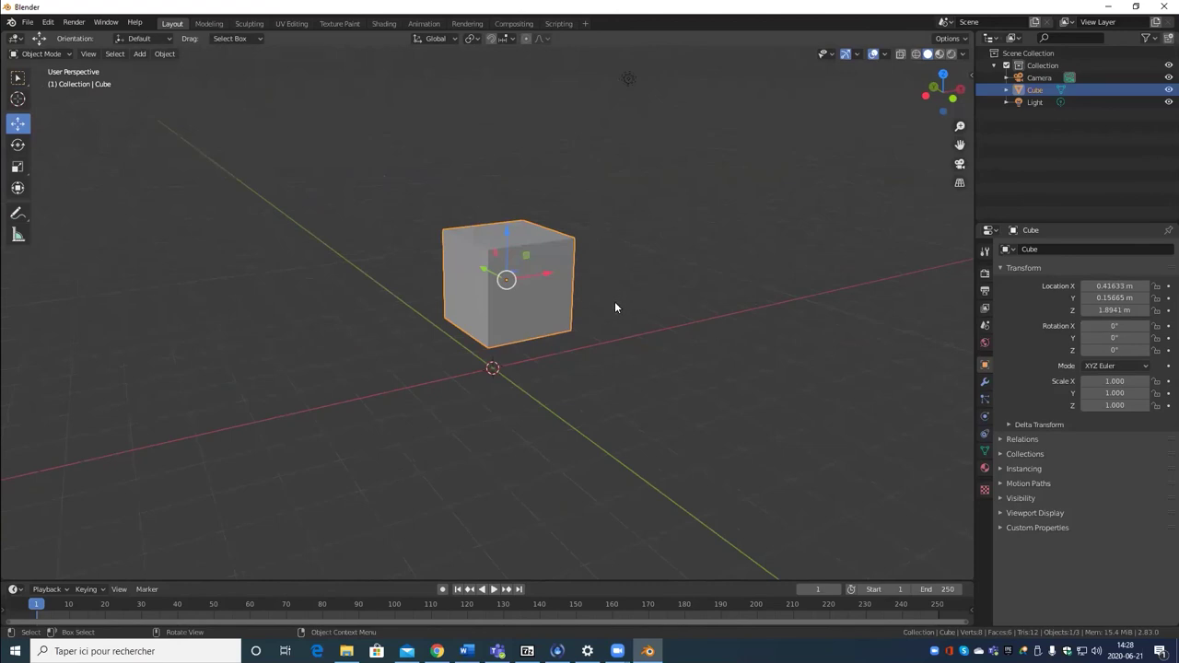
pyautogui.moveTo(595, 301); pyautogui.dragTo(757, 248, button='middle')
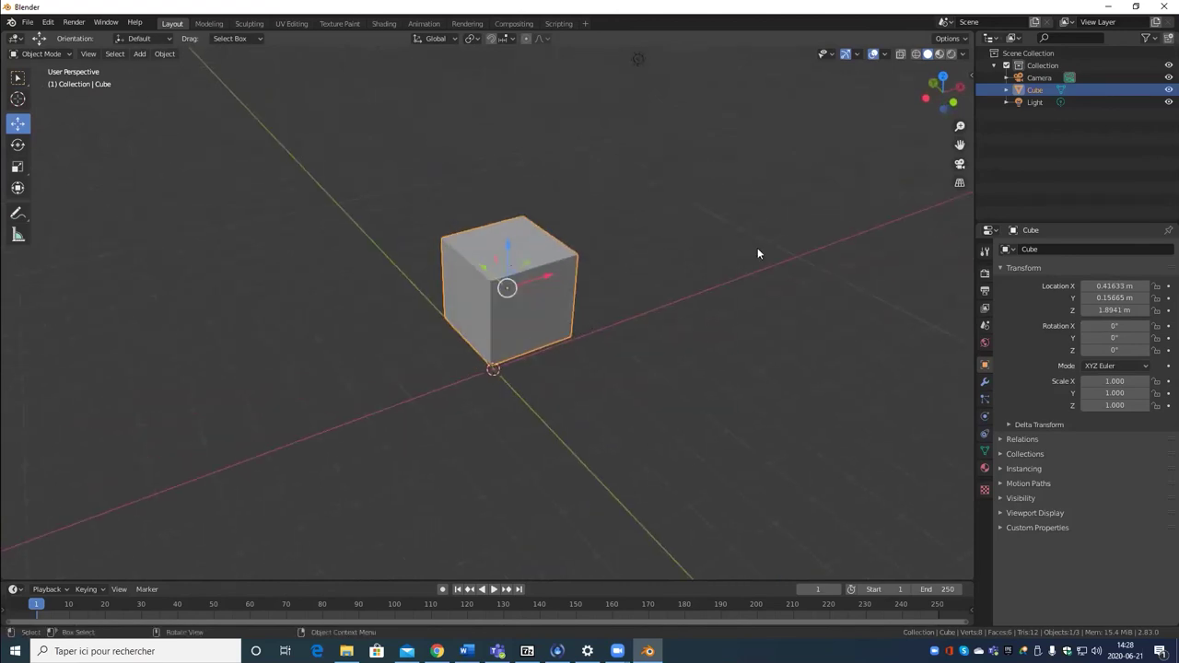
pyautogui.press('g')
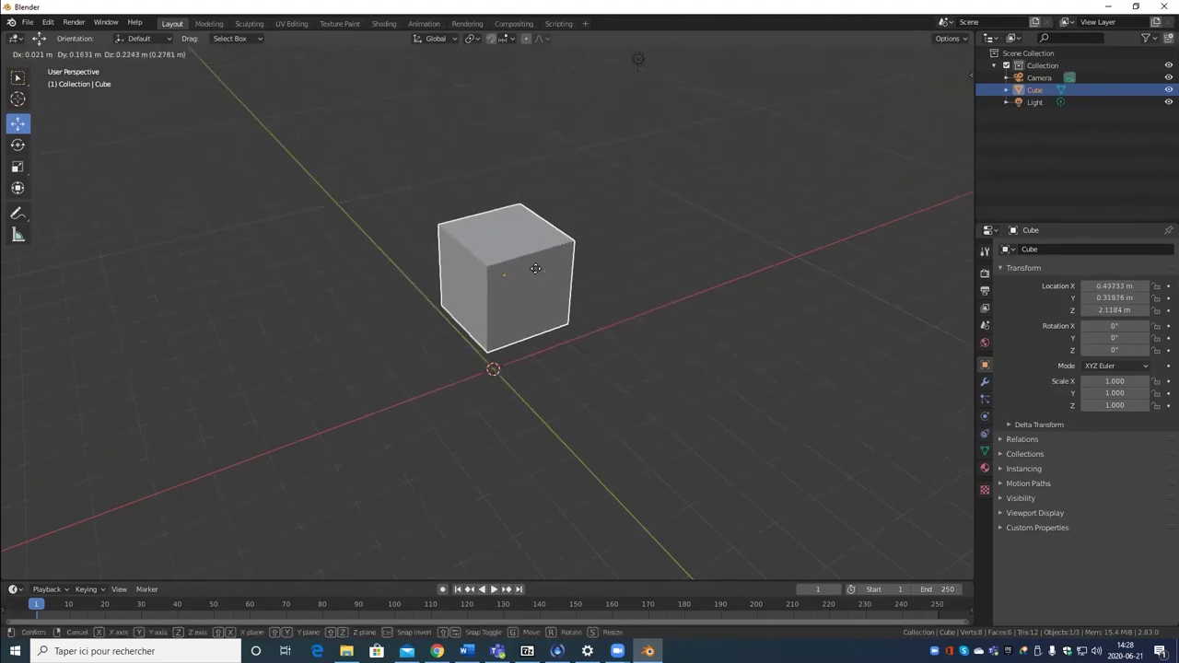
pyautogui.press('x')
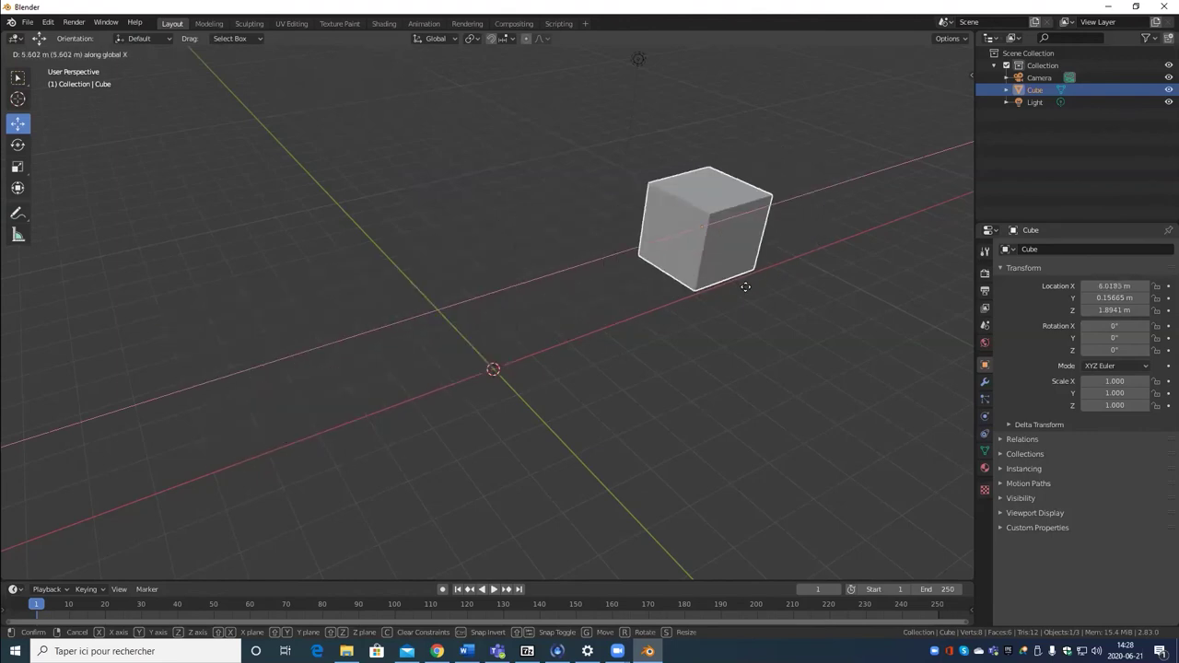
pyautogui.click(513, 381)
# Step: Try moving the cube constrained to the global Y axis and to the global Z axis, and cancel the move
pyautogui.press('g')
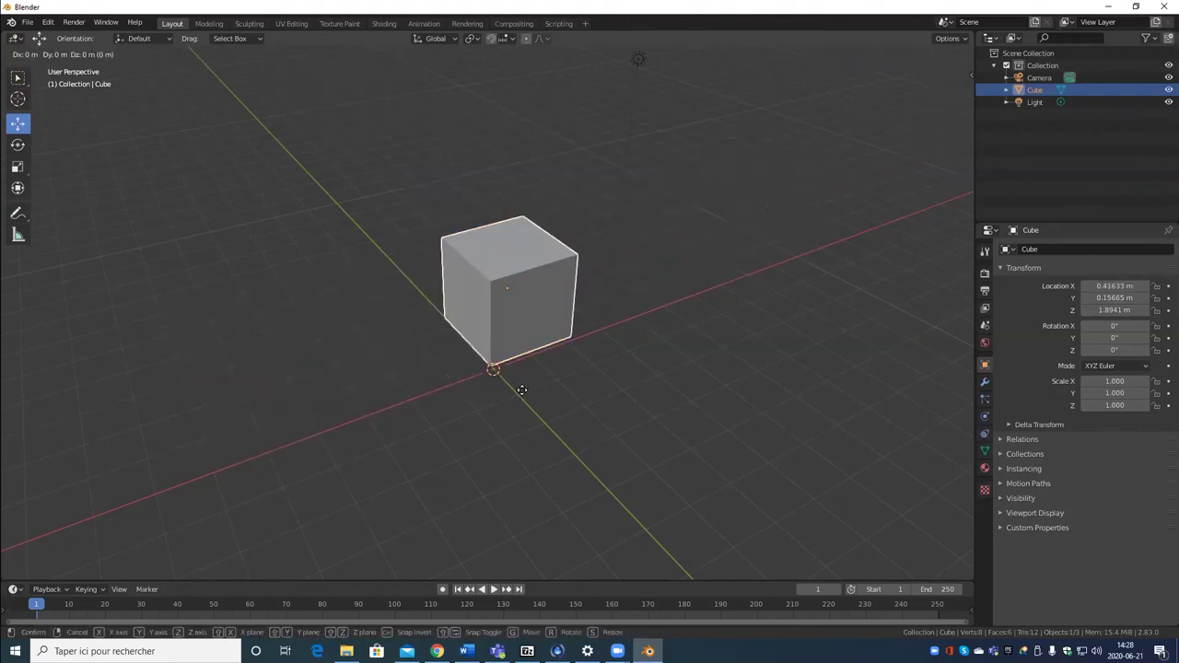
pyautogui.press('y')
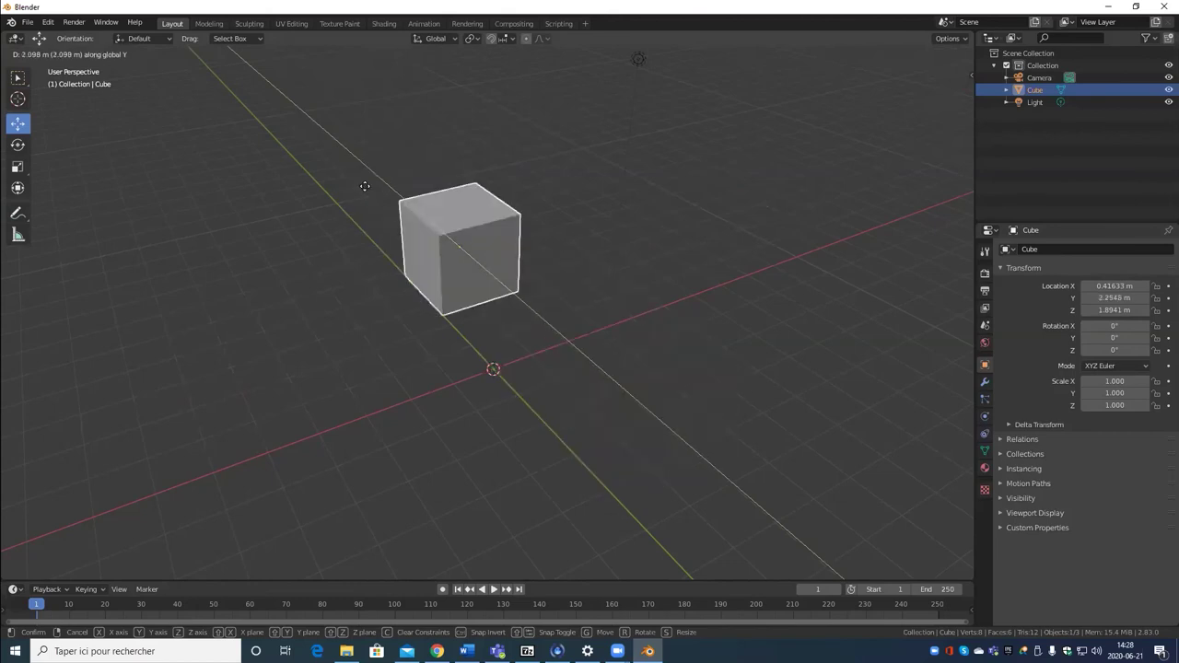
pyautogui.press('z')
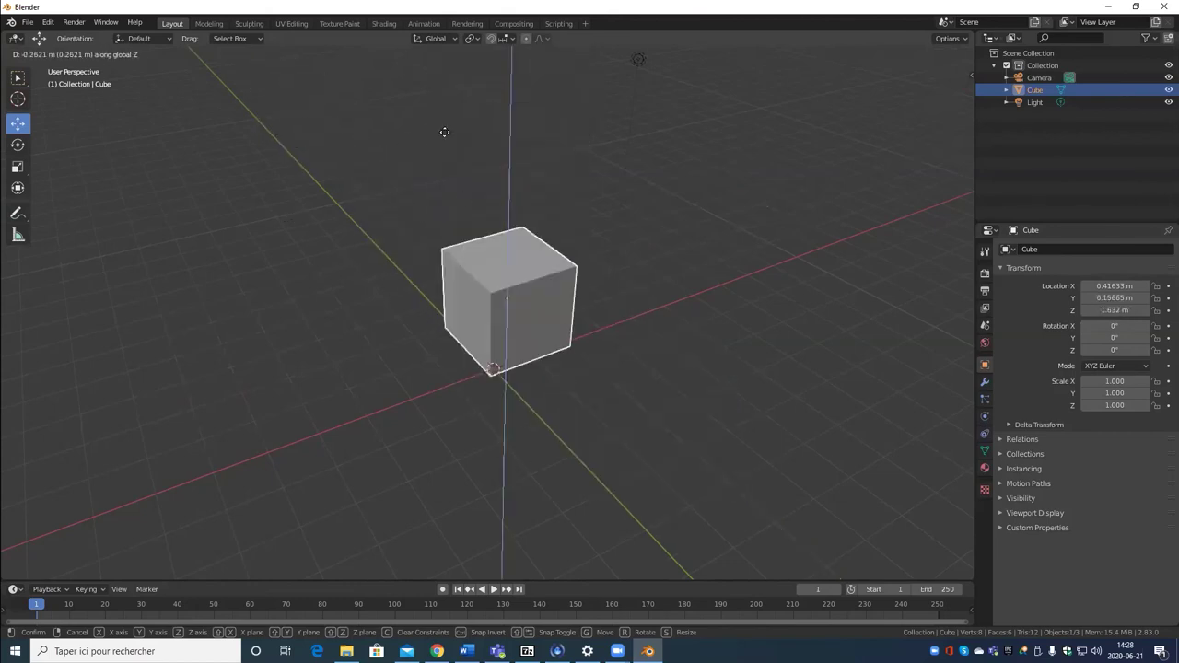
pyautogui.click(553, 416)
# Step: Examine the cube from several sides at close and far distances in the perspective view
pyautogui.scroll(5, 400, 404)
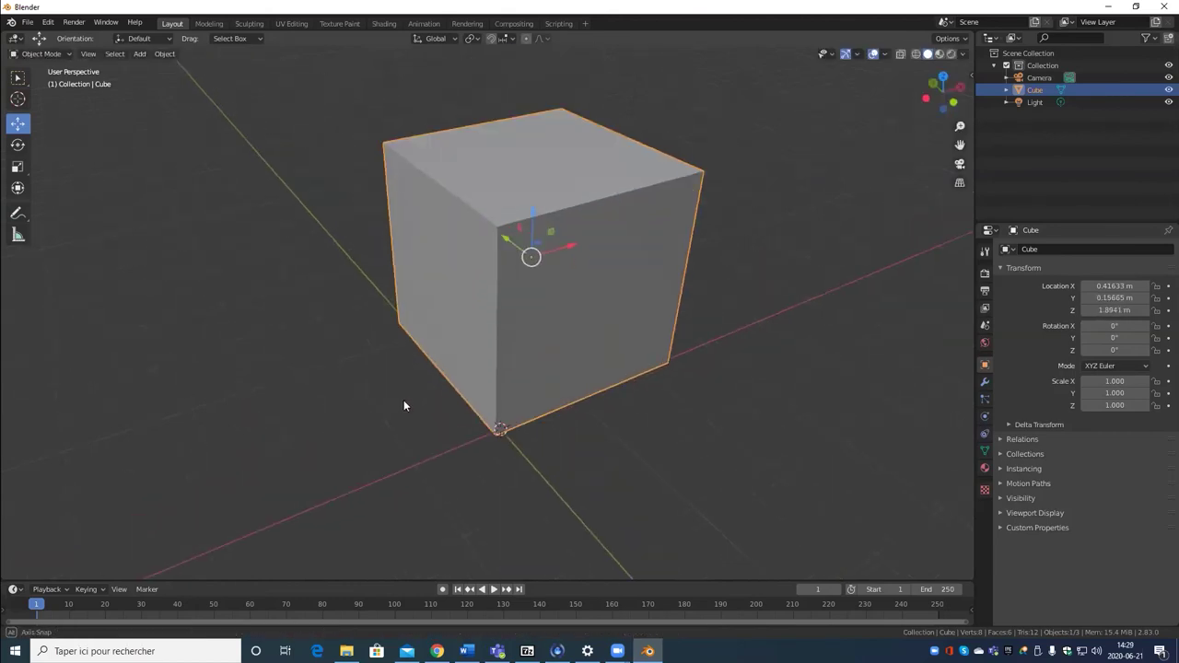
pyautogui.moveTo(402, 403); pyautogui.dragTo(556, 341, button='middle')
pyautogui.moveTo(686, 387); pyautogui.dragTo(520, 429, button='middle')
pyautogui.scroll(-6, 553, 429)
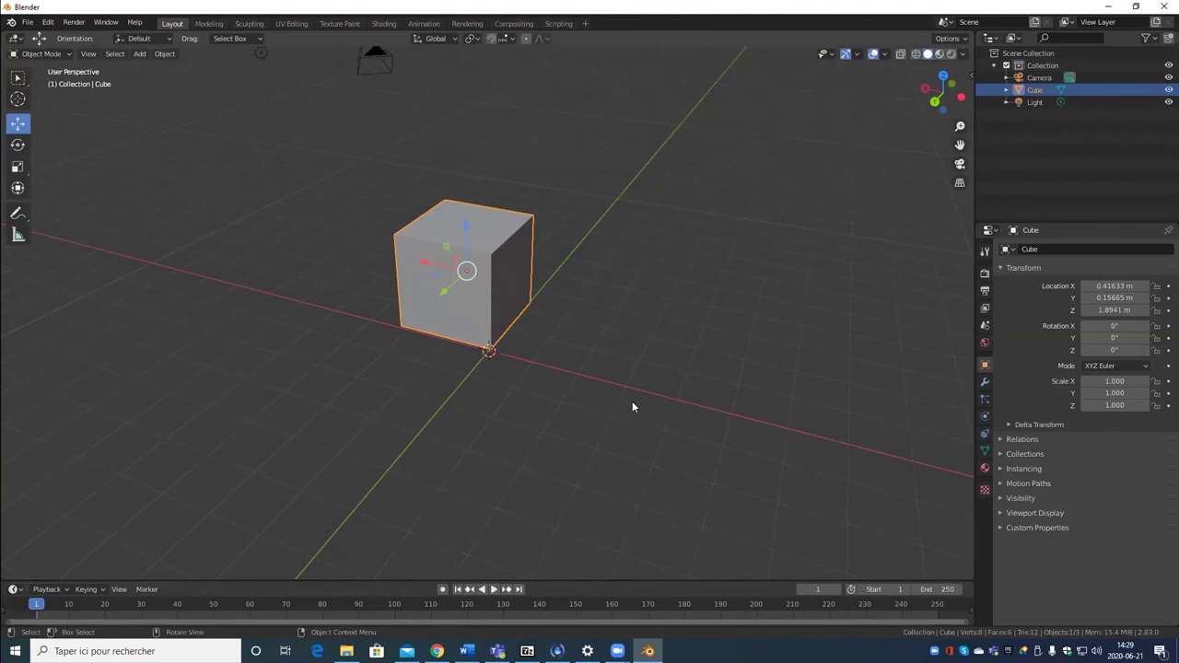
pyautogui.scroll(4, 636, 294)
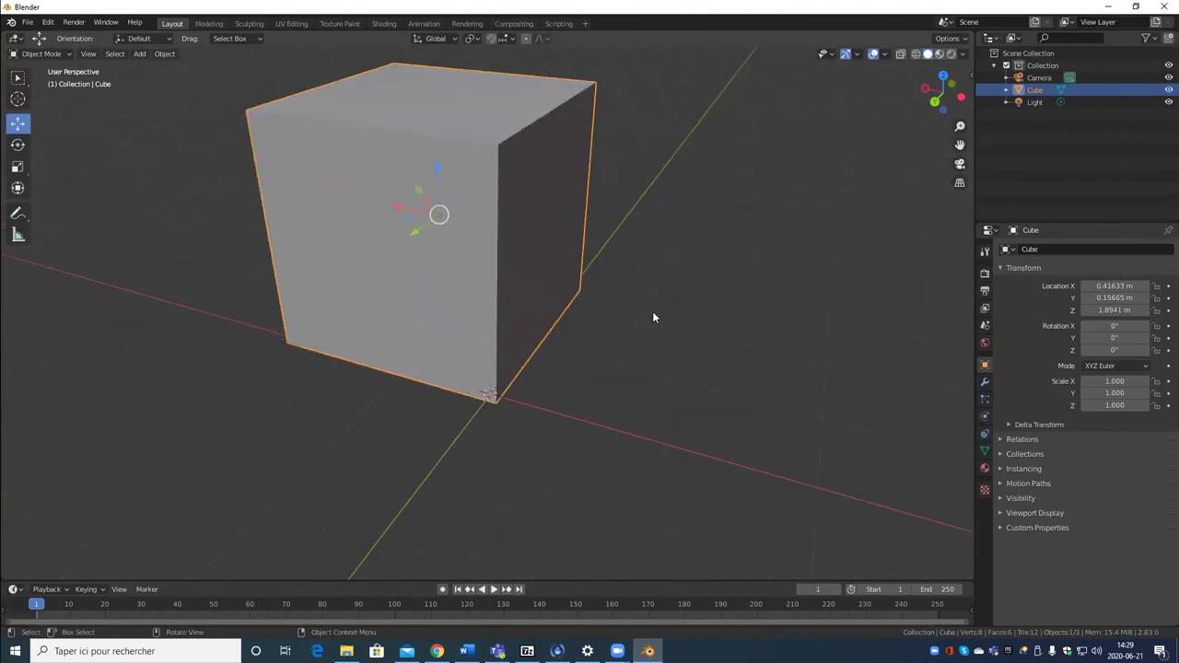
pyautogui.scroll(-3, 653, 316)
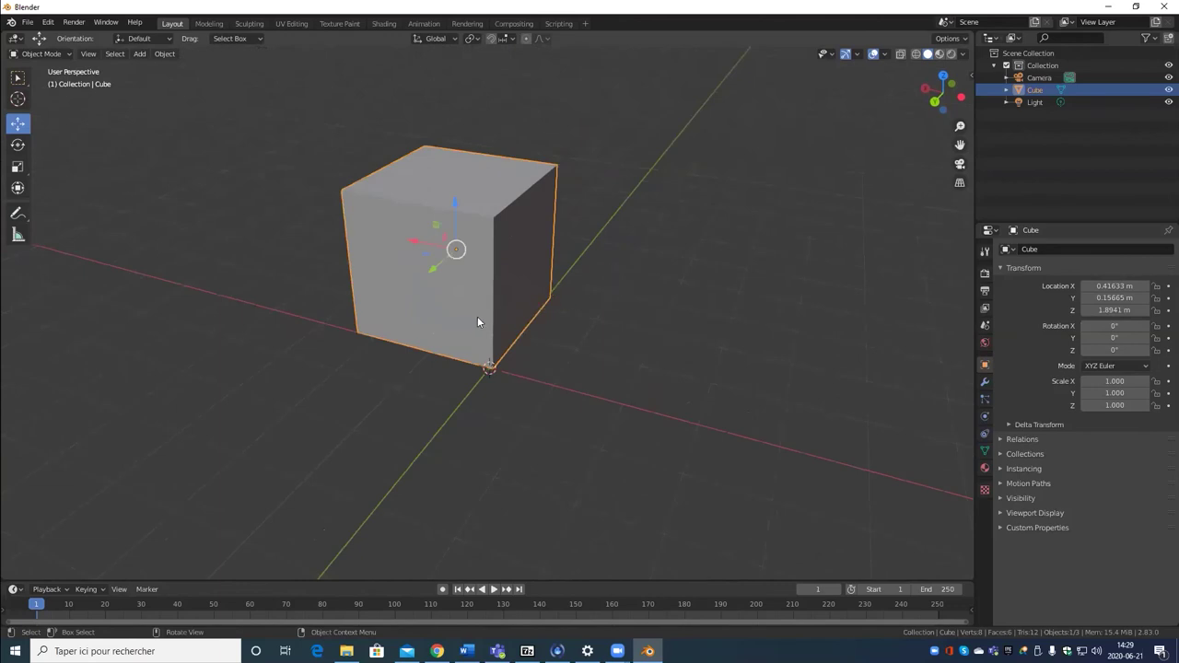
pyautogui.moveTo(477, 316); pyautogui.dragTo(508, 311, button='middle')
pyautogui.scroll(-4, 508, 311)
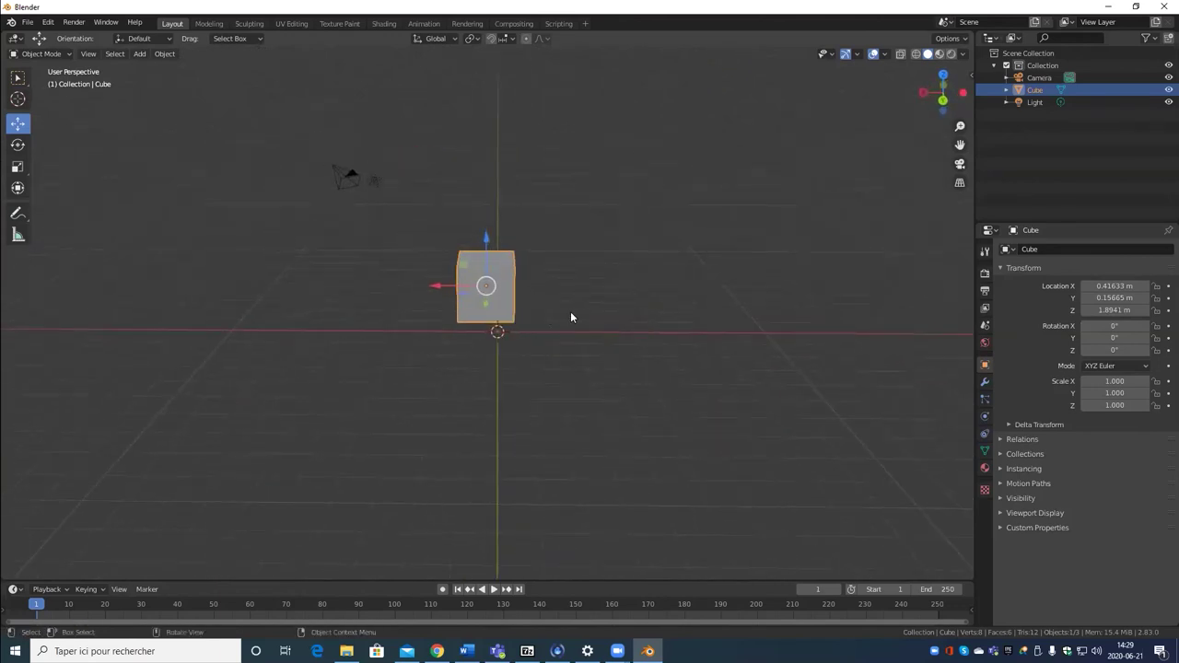
# Step: Duplicate the cube five times, placing the copies side by side in a row roughly along the X axis
pyautogui.moveTo(629, 296); pyautogui.dragTo(556, 333, button='middle')
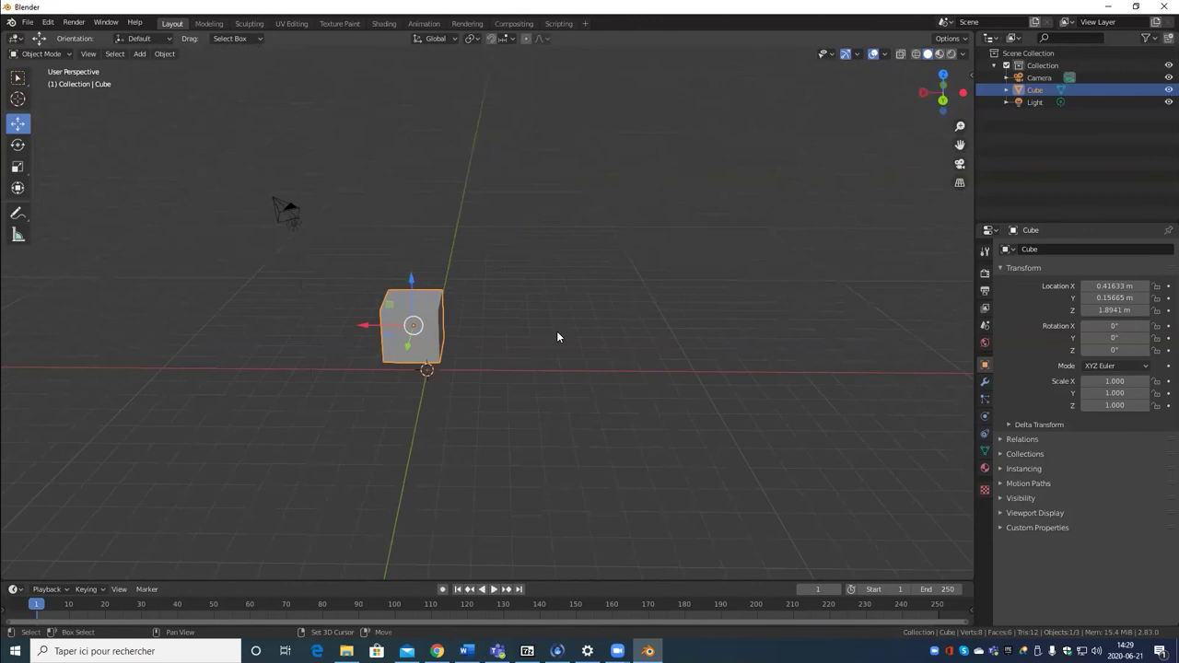
pyautogui.hotkey('shift', 'd')
pyautogui.click(636, 334)
pyautogui.hotkey('shift', 'd')
pyautogui.click(765, 338)
pyautogui.hotkey('shift', 'd')
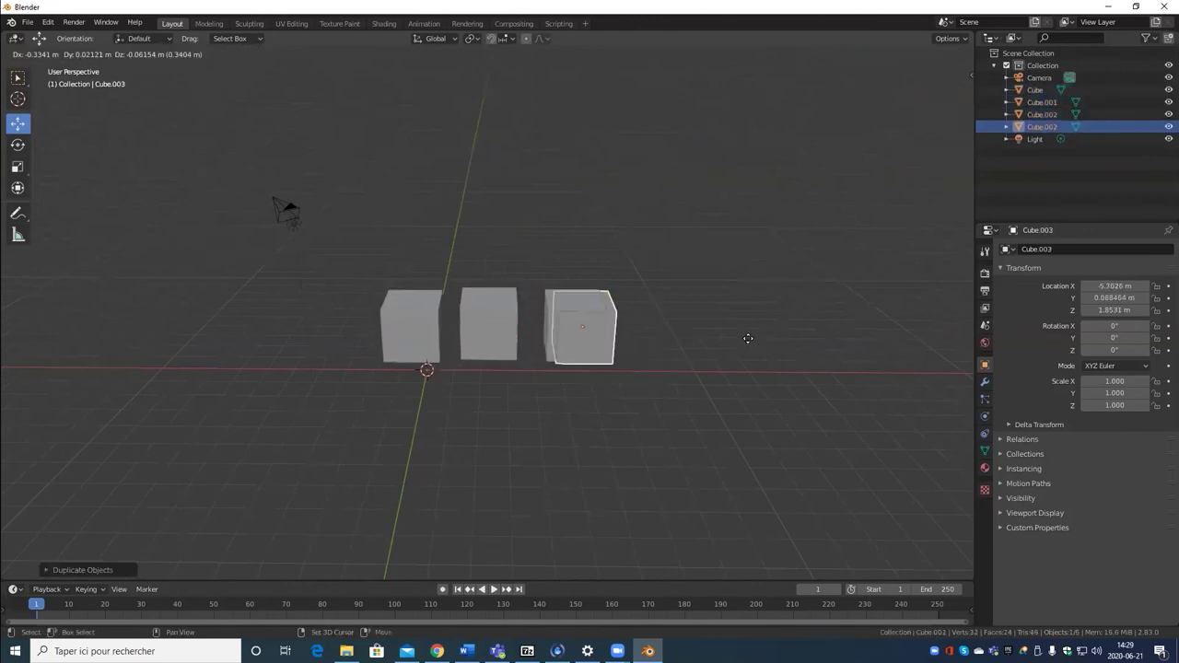
pyautogui.click(821, 342)
pyautogui.hotkey('shift', 'd')
pyautogui.click(918, 345)
pyautogui.hotkey('shift', 'd')
pyautogui.click(32, 366)
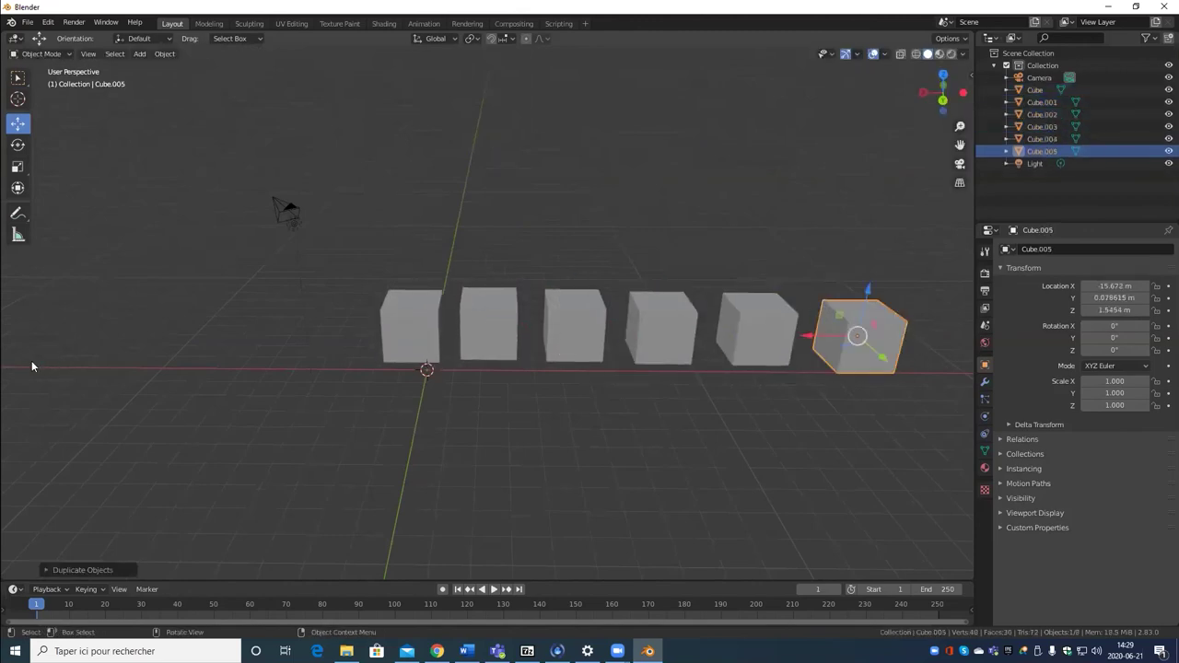
# Step: Duplicate the whole row of six cubes as a second row above it and delete the light copied with them
pyautogui.moveTo(931, 319); pyautogui.dragTo(202, 410)
pyautogui.hotkey('shift', 'd')
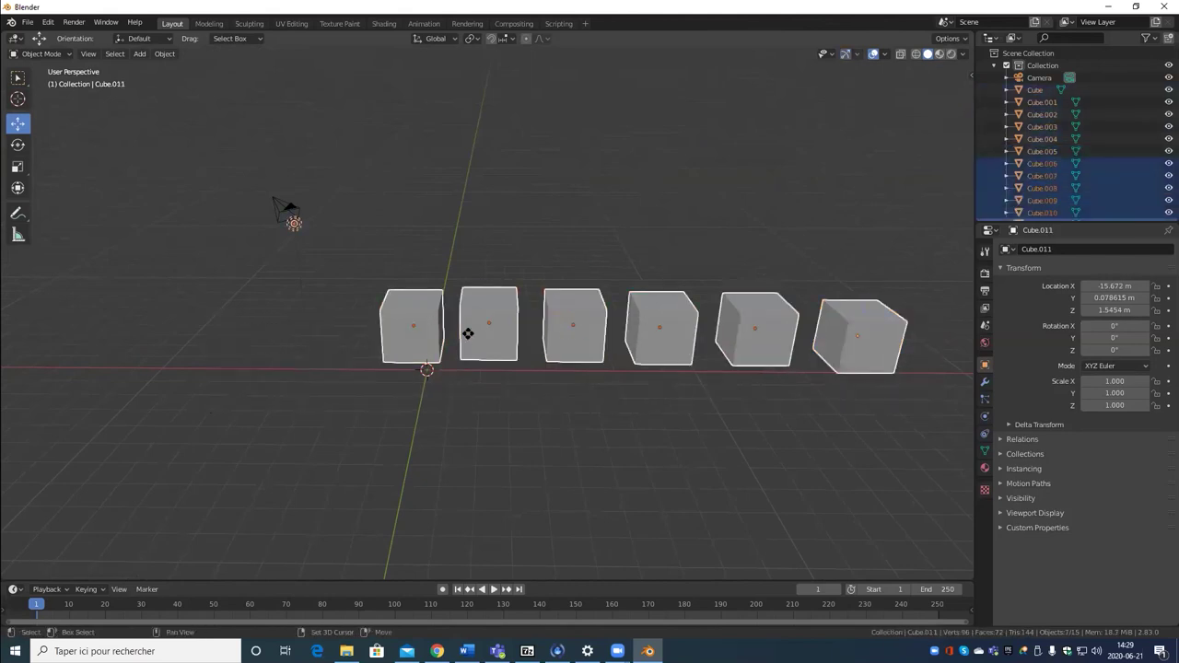
pyautogui.click(465, 249)
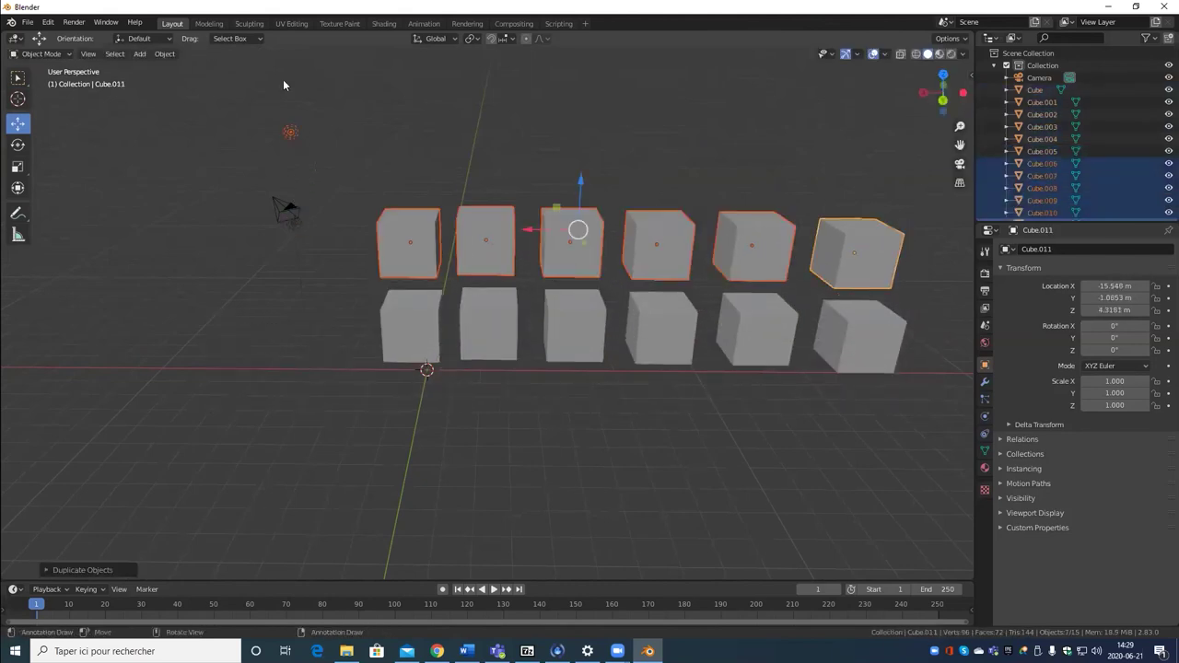
pyautogui.click(288, 134)
pyautogui.press('Delete')
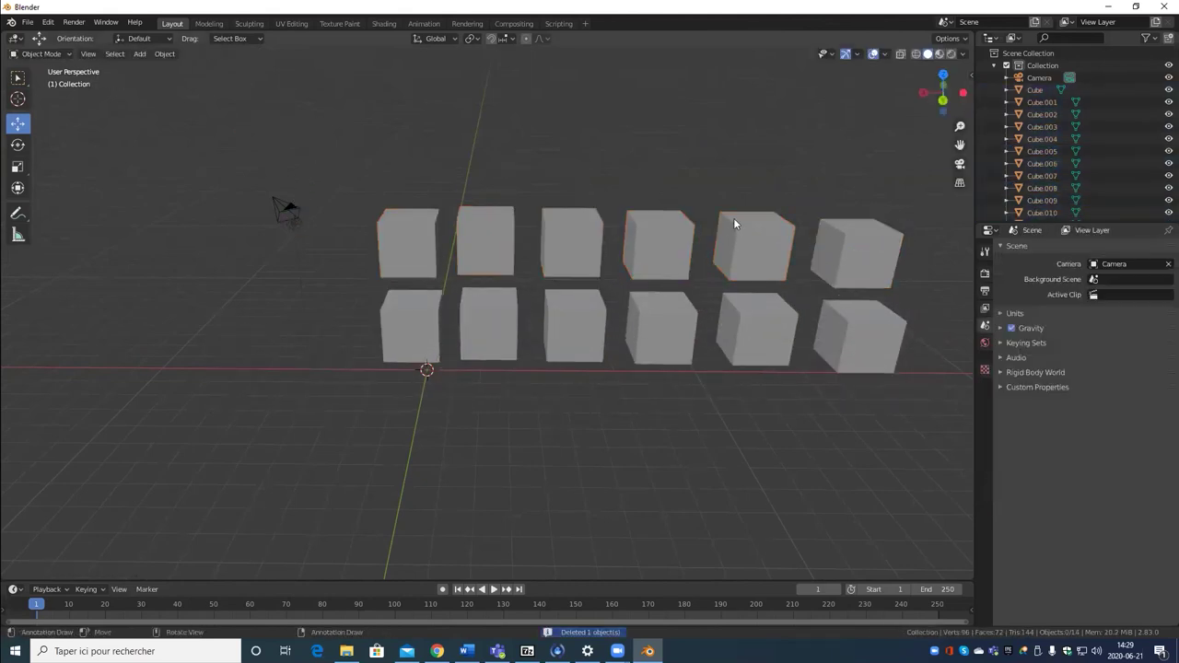
# Step: In the right orthographic view, move the upper row's first cube about 2.5 m along Y and its second to about Y 0.37 m, Z 5.86 m
pyautogui.moveTo(731, 221); pyautogui.dragTo(518, 383, button='middle')
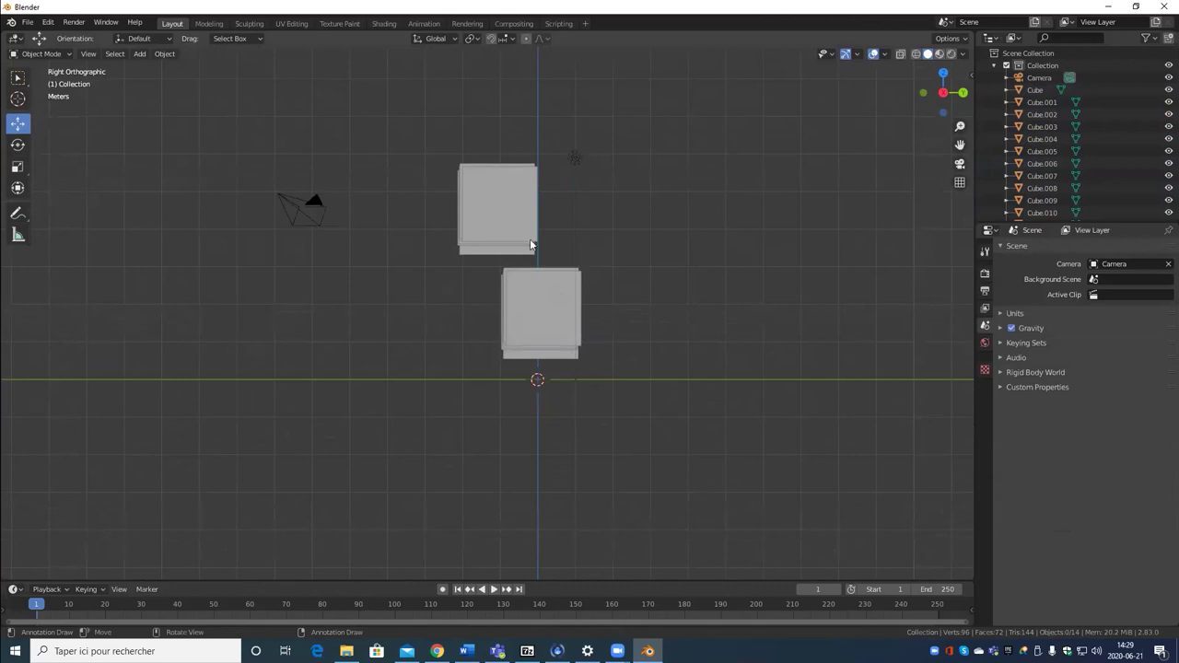
pyautogui.click(491, 201)
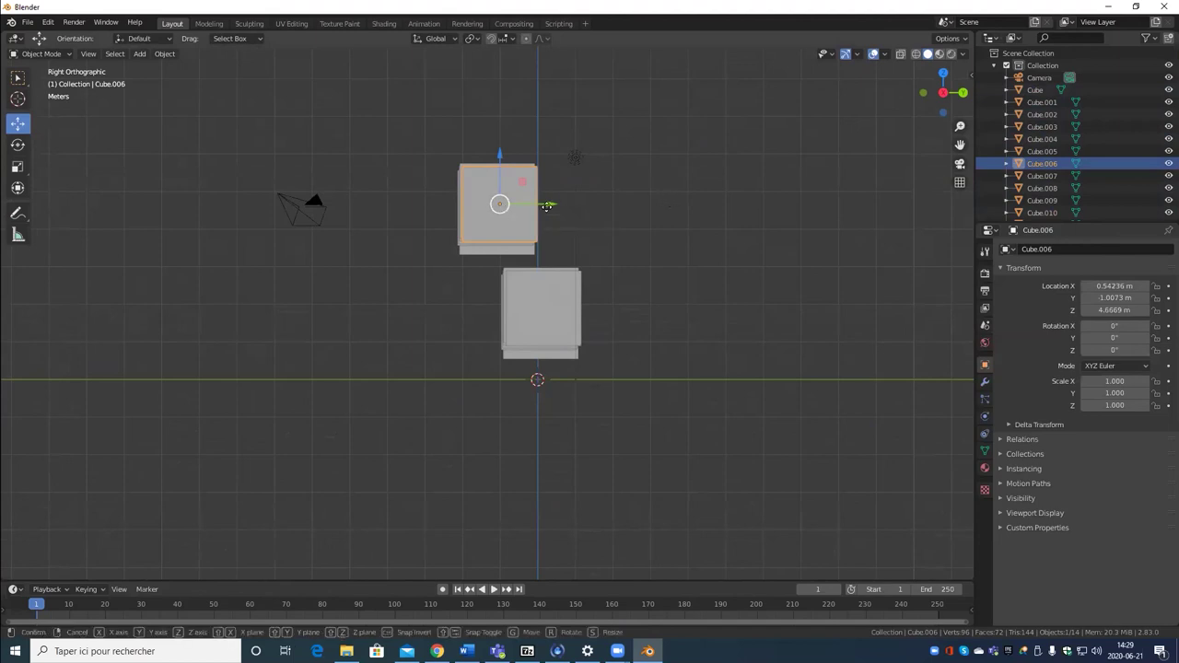
pyautogui.moveTo(550, 204); pyautogui.dragTo(645, 204)
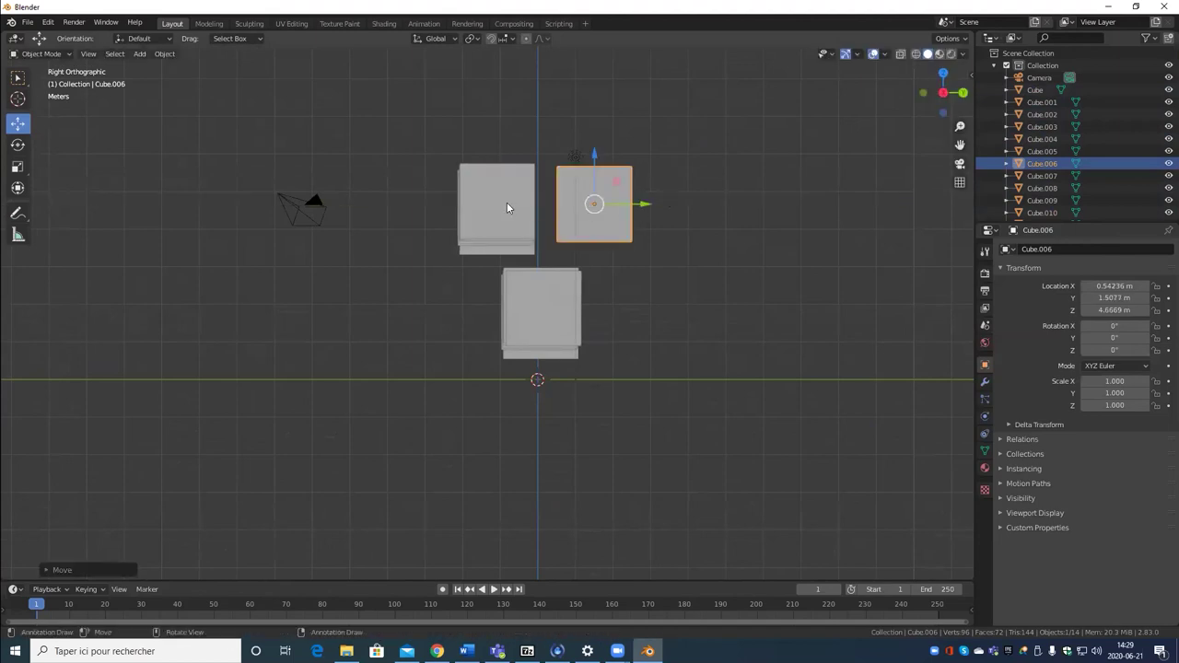
pyautogui.click(516, 198)
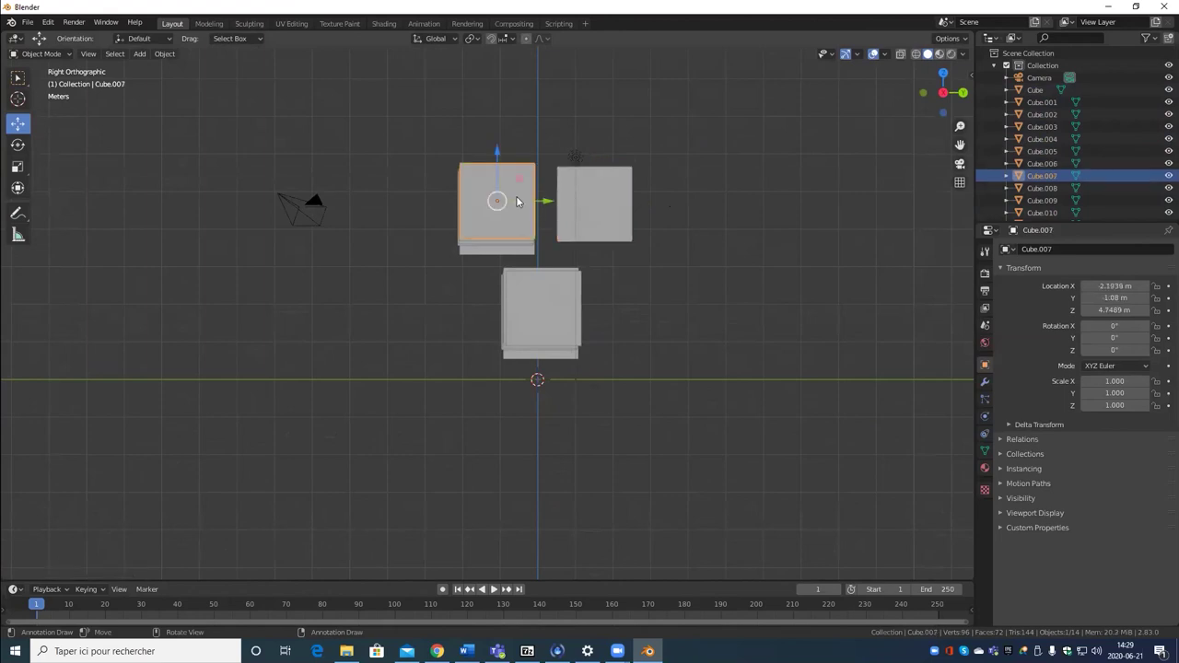
pyautogui.moveTo(548, 201); pyautogui.dragTo(551, 159)
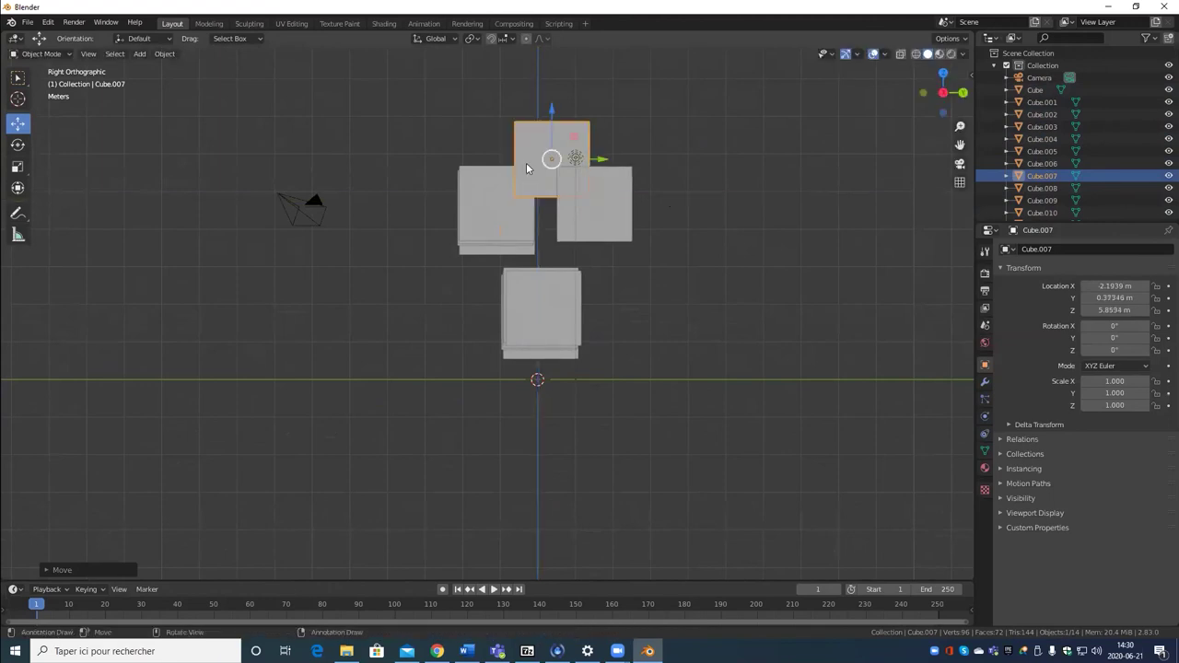
# Step: In the right view, move the upper row's third cube to about Y 1.55 m, Z 3.80 m and its fourth about 1.4 m along Y
pyautogui.click(517, 225)
pyautogui.press('g')
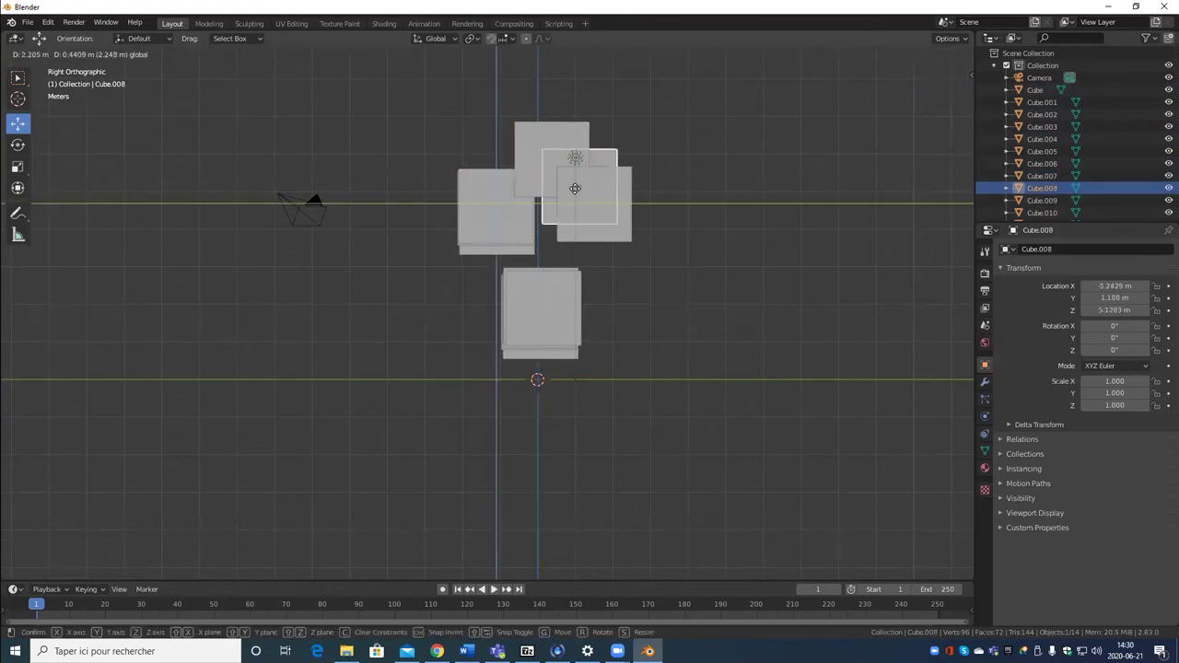
pyautogui.click(619, 189)
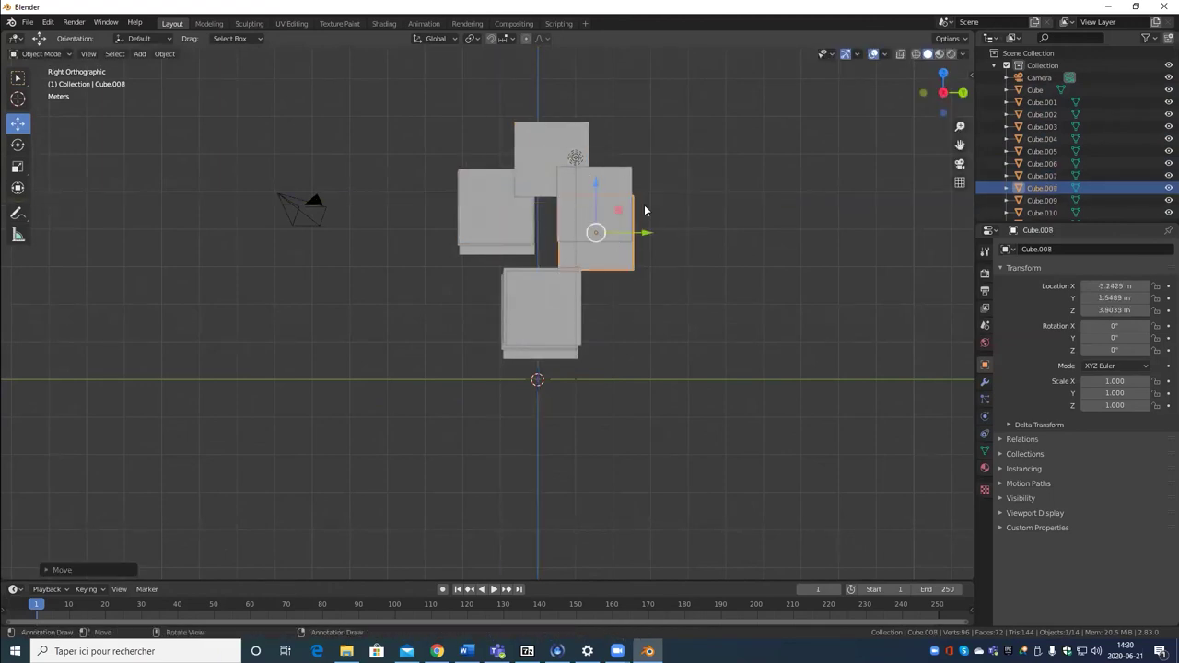
pyautogui.click(522, 223)
pyautogui.press('g')
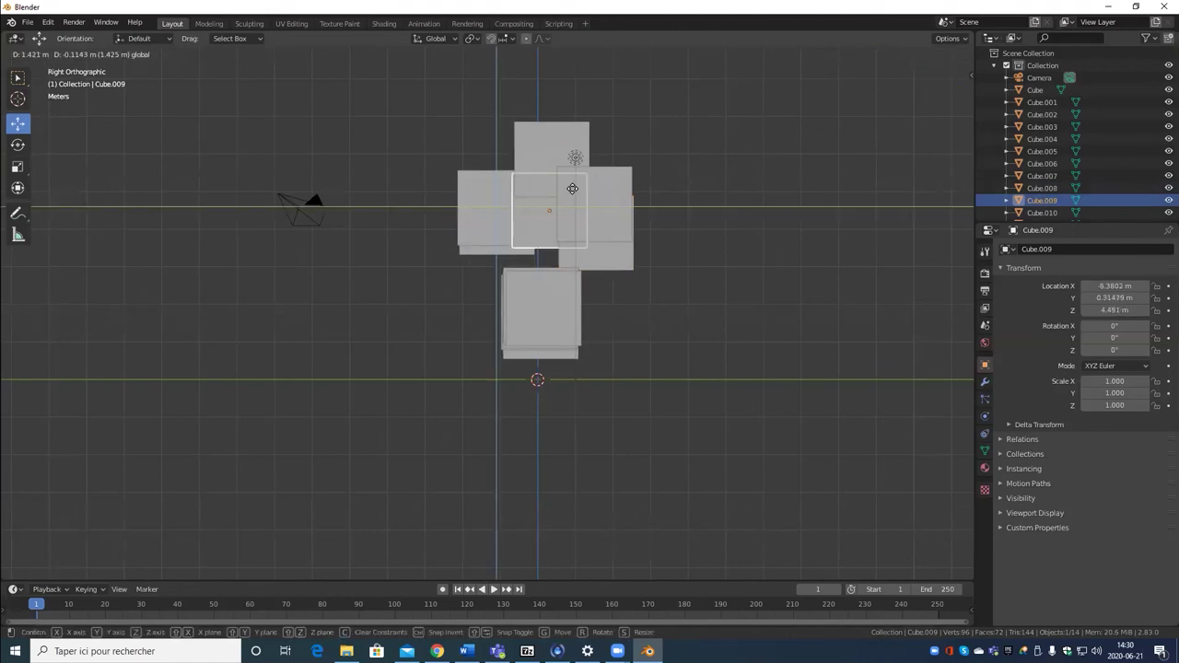
pyautogui.click(576, 193)
# Step: Move the upper row's fifth cube about 2.2 m along Y and upward, and shift its sixth cube towards the middle of the stack
pyautogui.click(485, 204)
pyautogui.press('g')
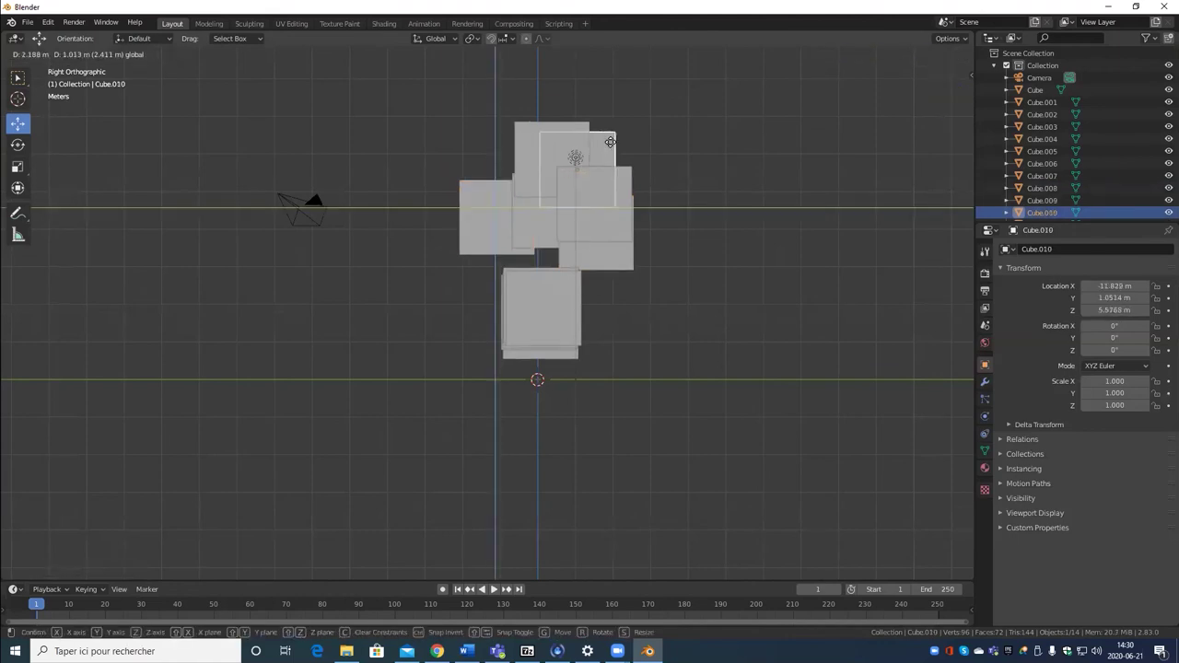
pyautogui.click(613, 152)
pyautogui.scroll(1, 478, 203)
pyautogui.click(479, 202)
pyautogui.press('g')
pyautogui.press('y')
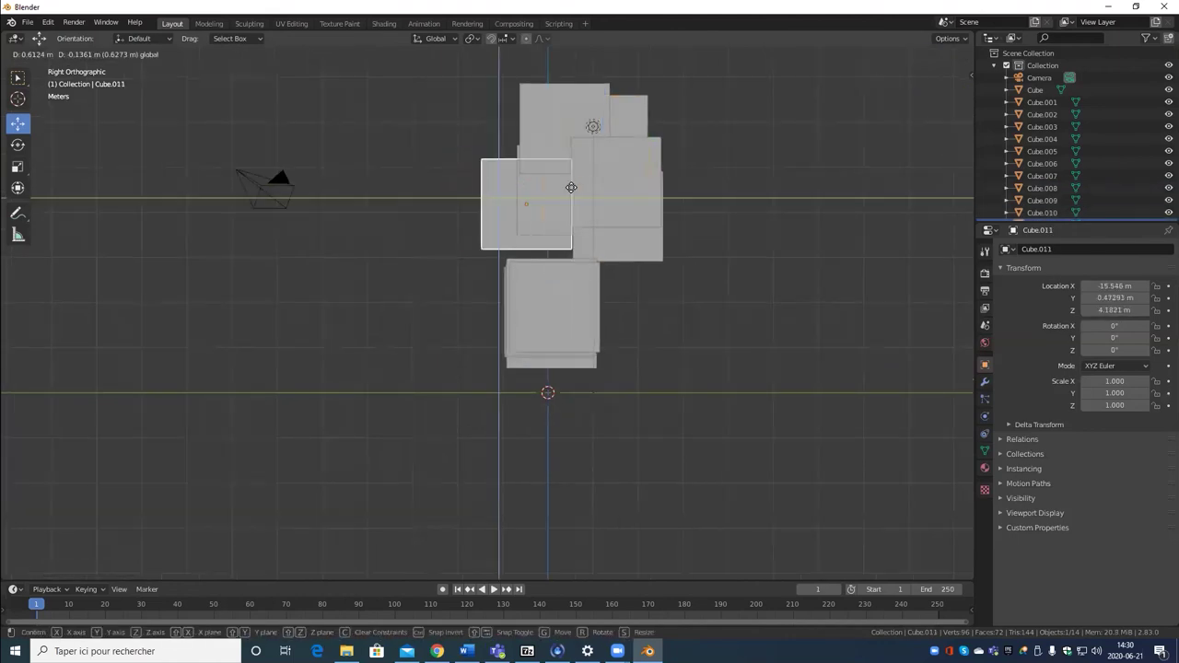
pyautogui.click(590, 198)
# Step: Select all the cubes together in the perspective view and delete them, keeping the camera and the light
pyautogui.scroll(-6, 734, 256)
pyautogui.moveTo(734, 256); pyautogui.dragTo(428, 200, button='middle')
pyautogui.moveTo(428, 200); pyautogui.dragTo(772, 325)
pyautogui.press('Delete')
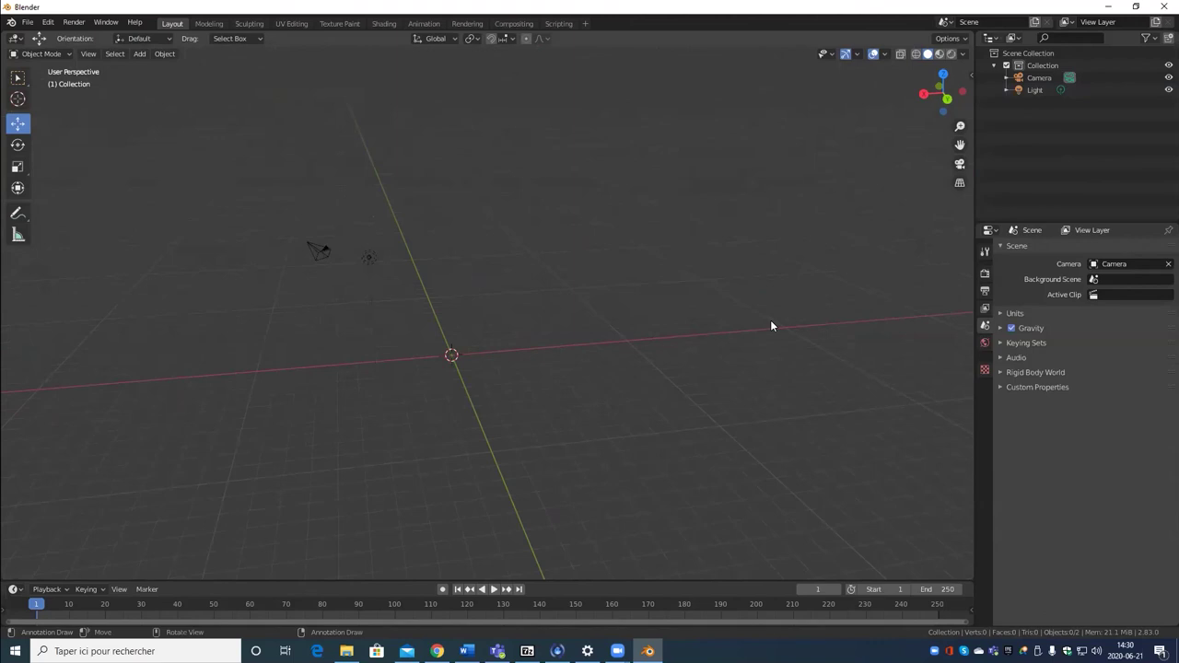
# Step: Add a plane mesh at the world origin, look at it from an angle, and delete it
pyautogui.click(140, 53)
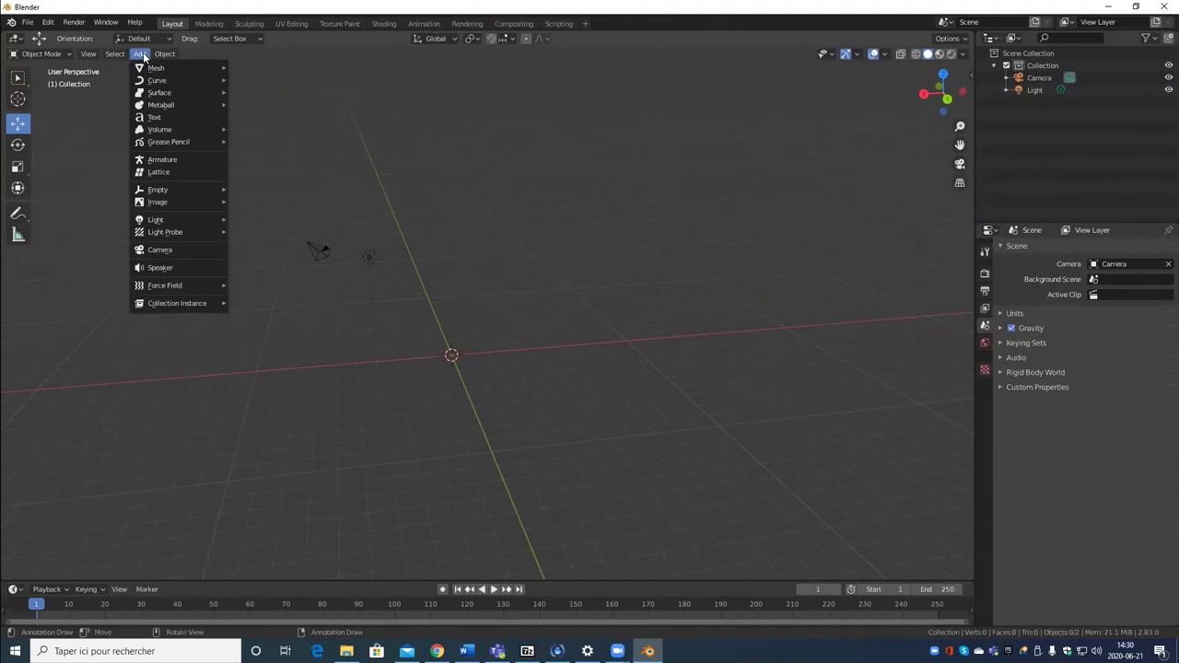
pyautogui.moveTo(139, 70)
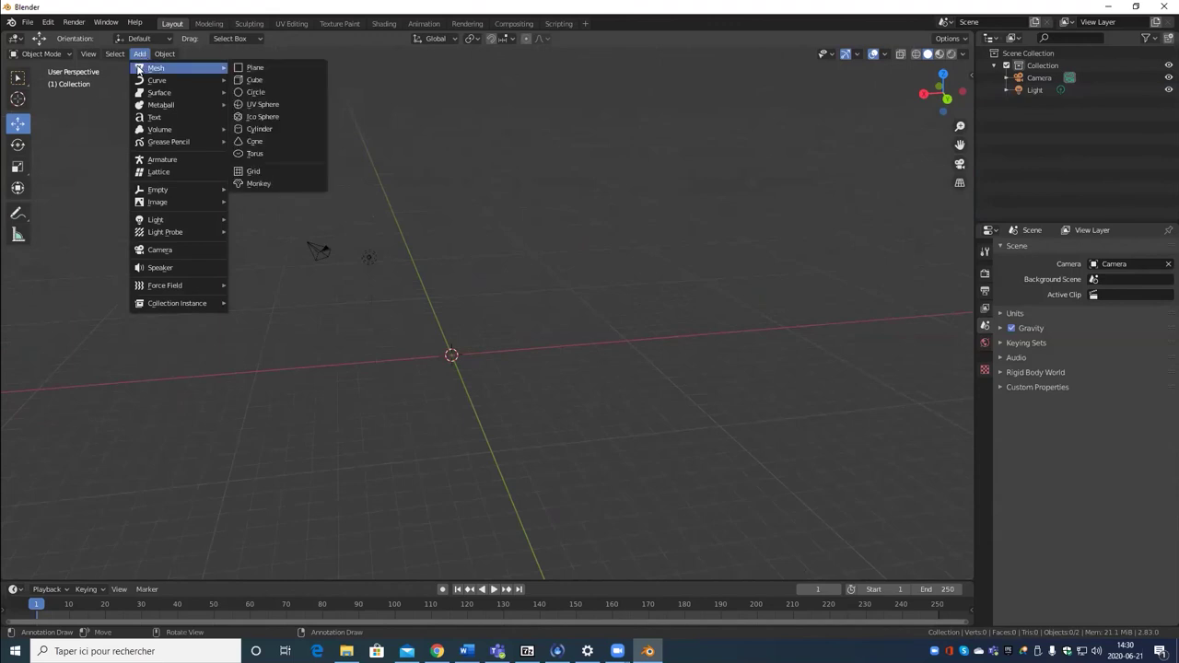
pyautogui.click(276, 67)
pyautogui.scroll(4, 466, 348)
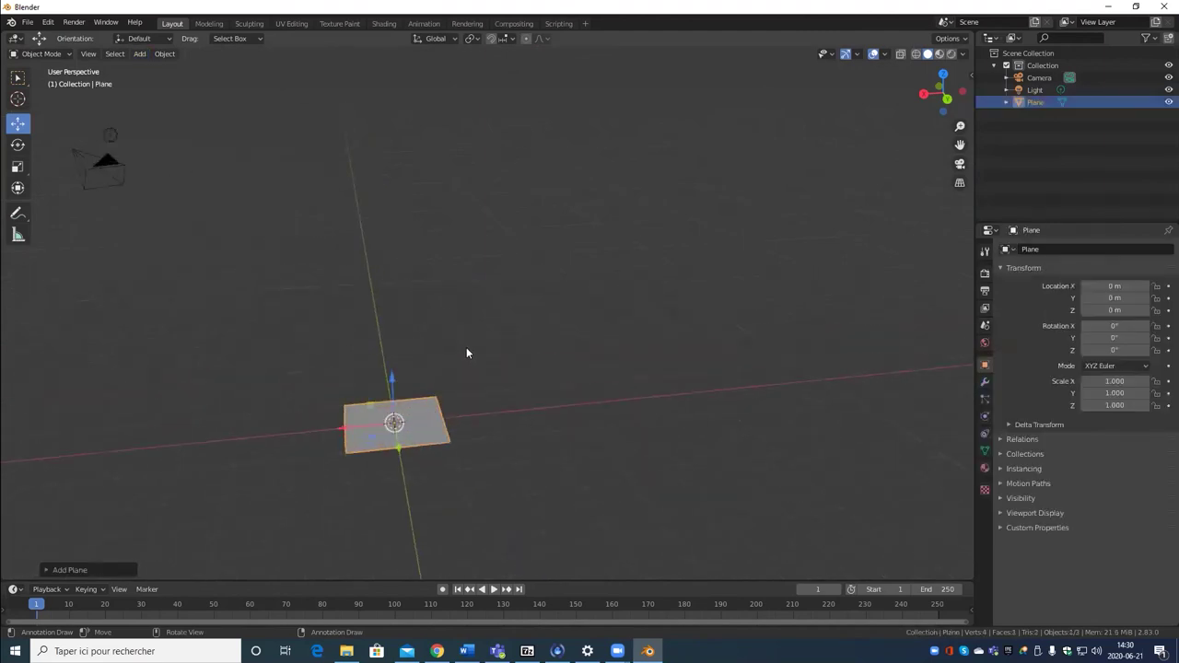
pyautogui.moveTo(466, 347); pyautogui.dragTo(581, 317, button='middle')
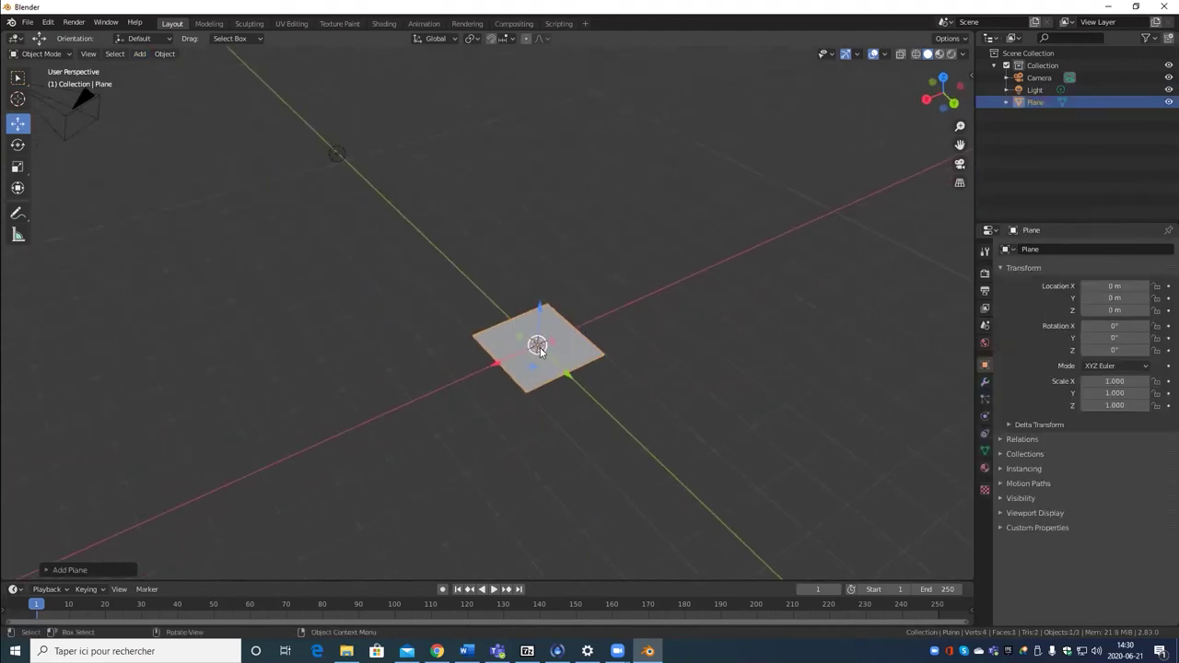
pyautogui.press('Delete')
# Step: Add a cube mesh at the world origin and delete it
pyautogui.click(139, 54)
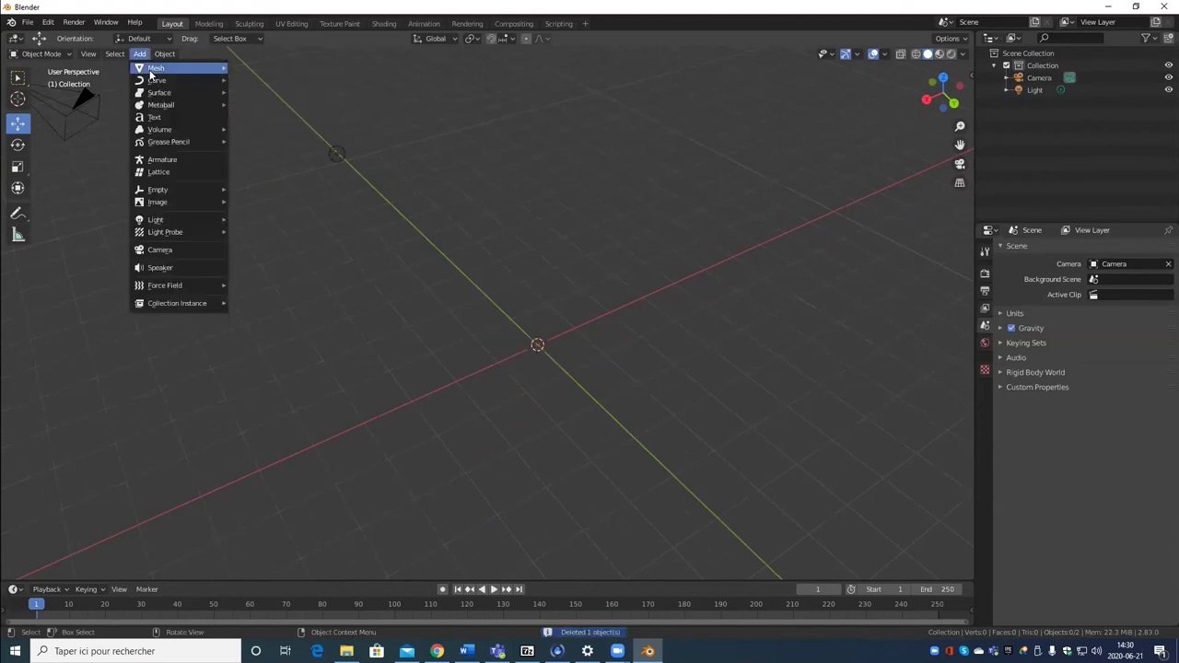
pyautogui.moveTo(152, 70)
pyautogui.click(282, 83)
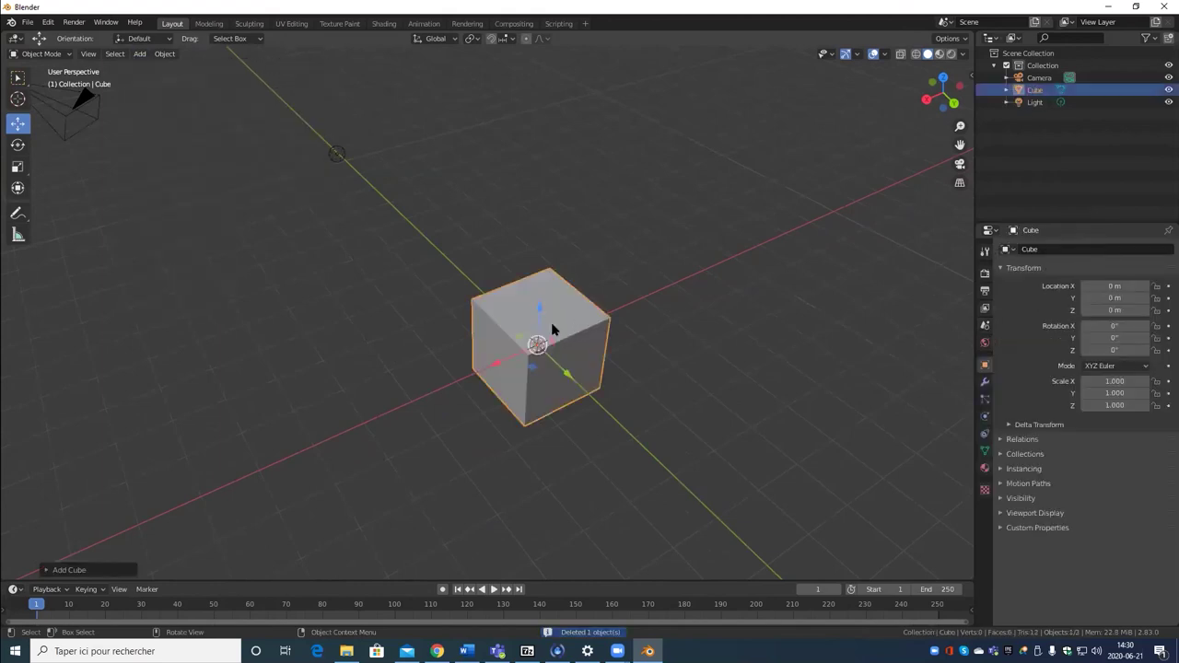
pyautogui.press('Delete')
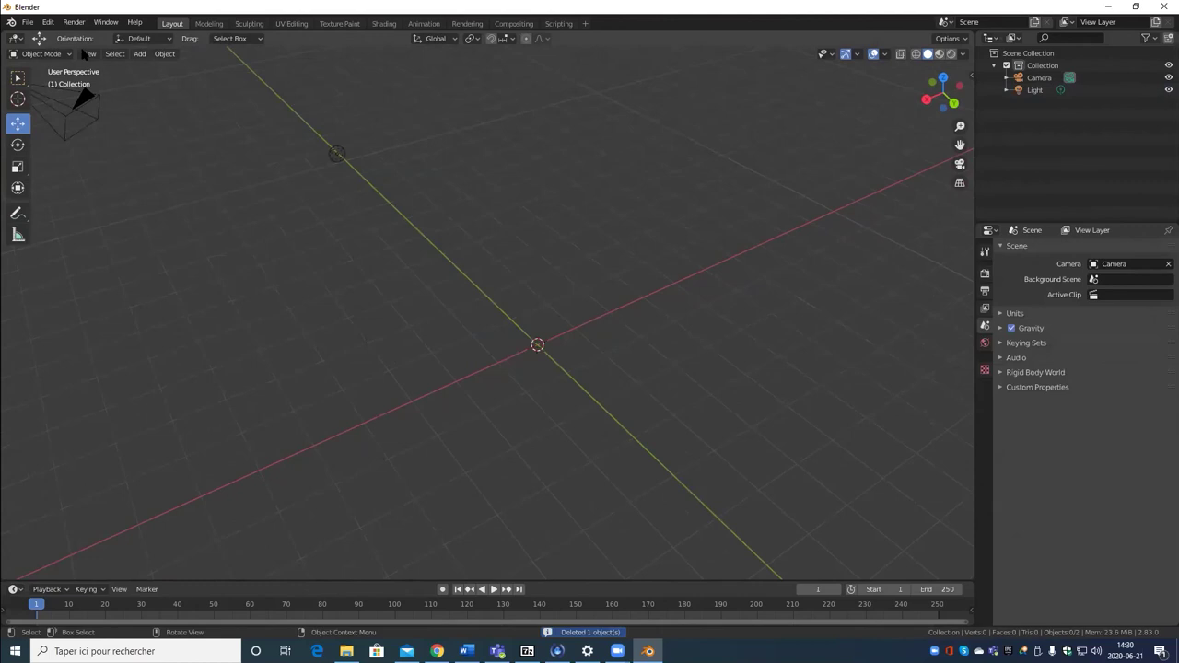
# Step: Add a circle mesh at the world origin and delete it
pyautogui.click(137, 54)
pyautogui.moveTo(152, 70)
pyautogui.click(302, 94)
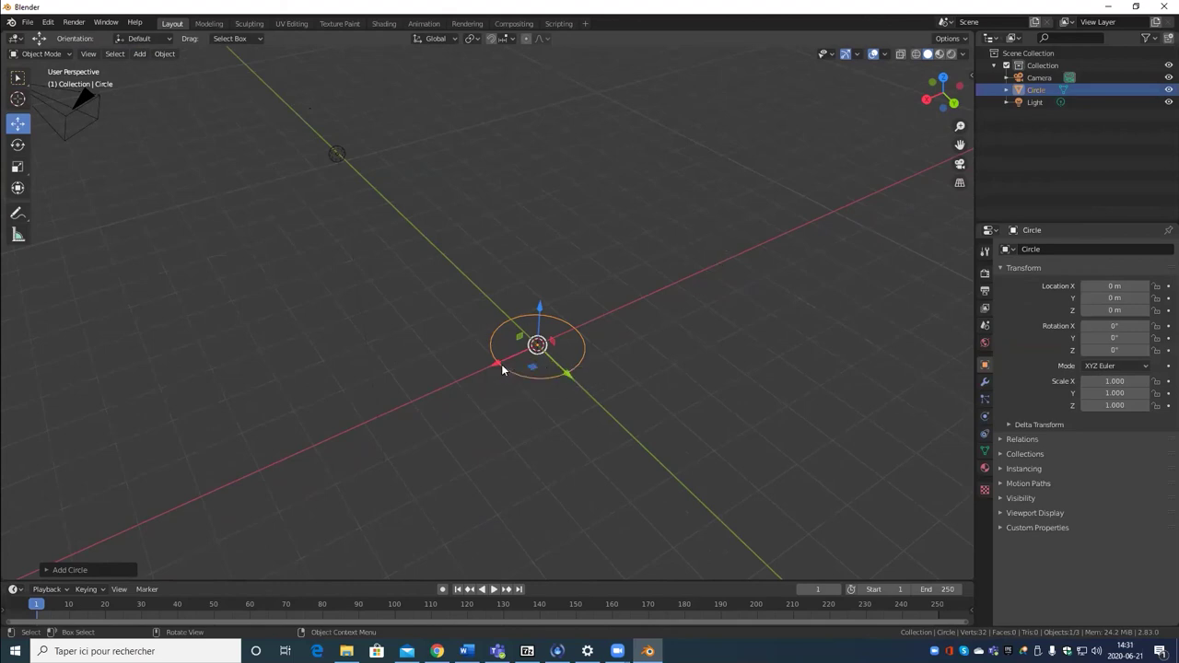
pyautogui.press('Delete')
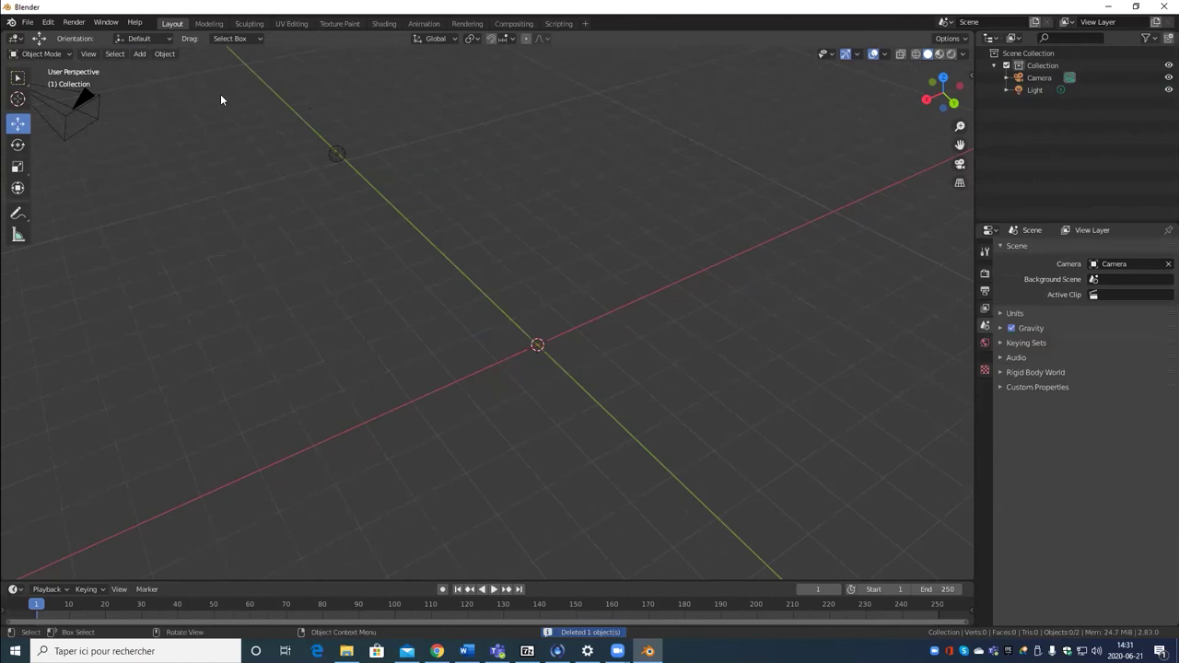
# Step: Add a UV sphere mesh at the world origin and delete it
pyautogui.click(138, 53)
pyautogui.moveTo(185, 67)
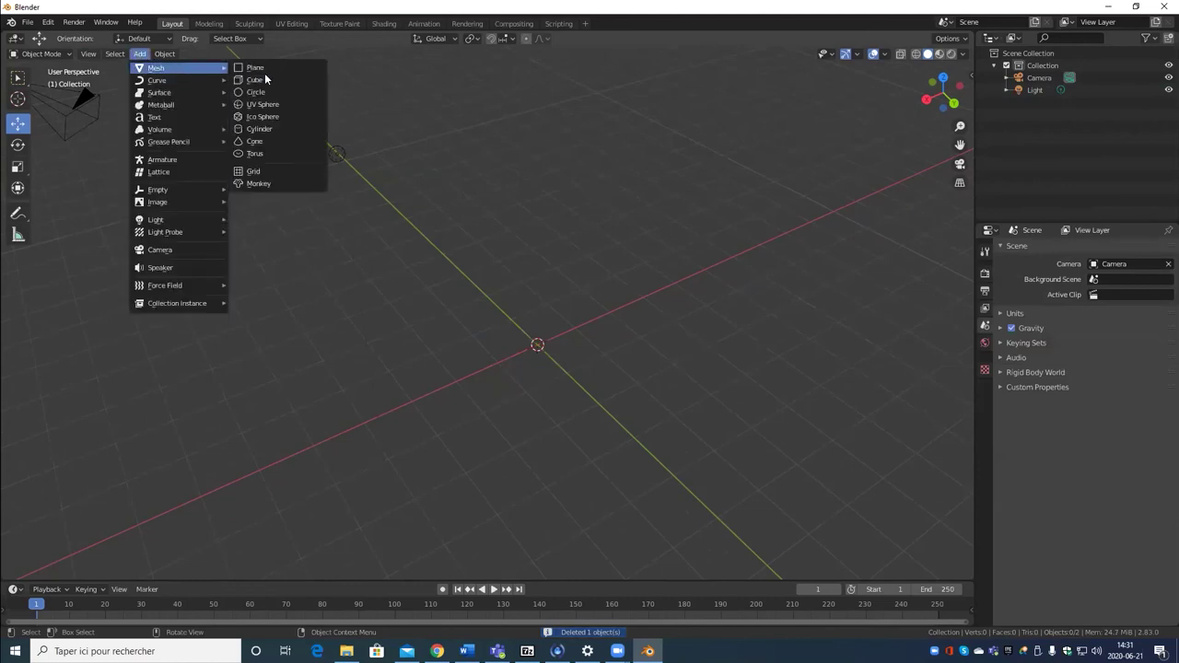
pyautogui.click(307, 104)
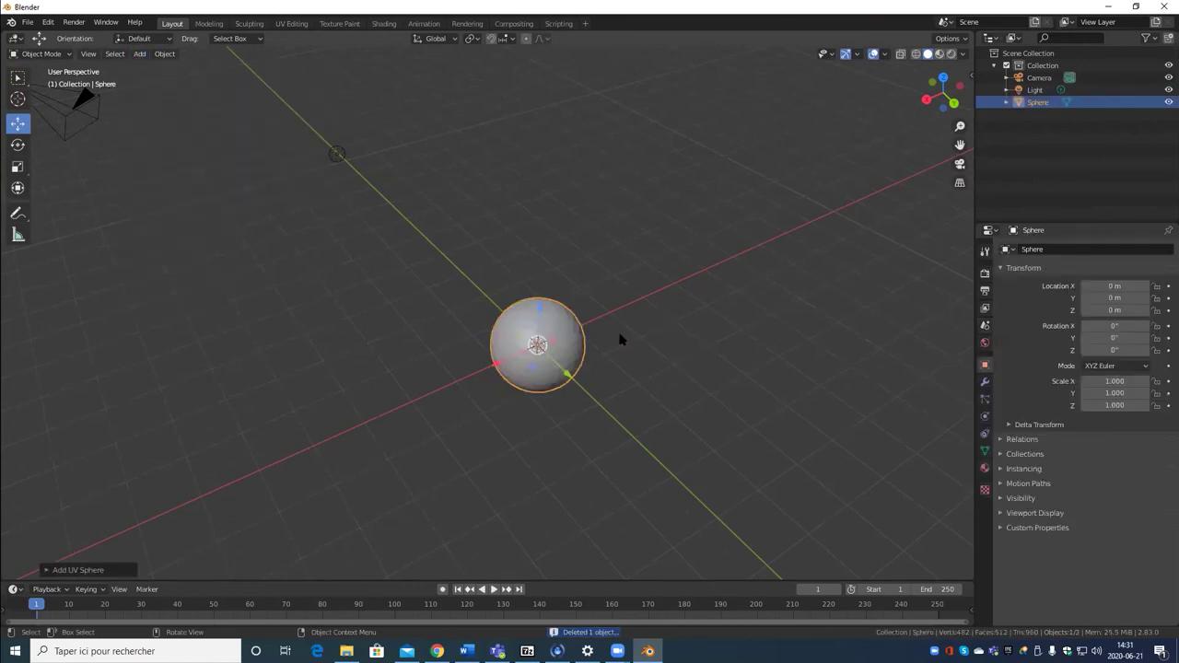
pyautogui.press('Delete')
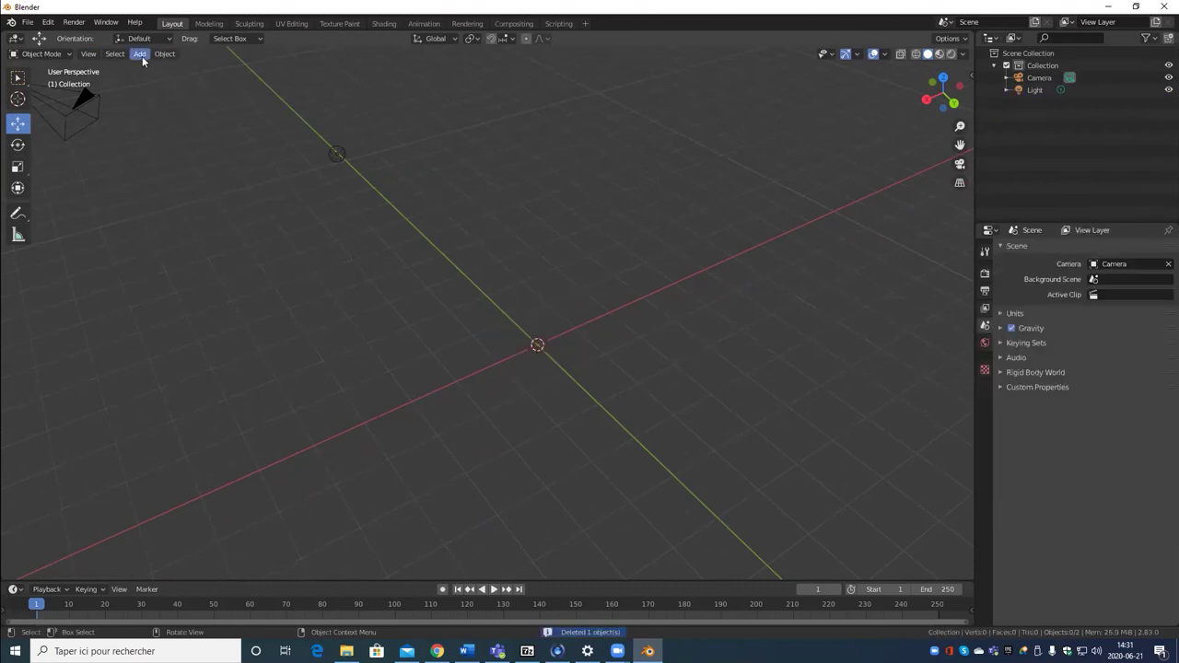
# Step: Add an ico sphere mesh at the world origin, inspect its faceted surface up close, and delete it
pyautogui.click(139, 53)
pyautogui.moveTo(183, 67)
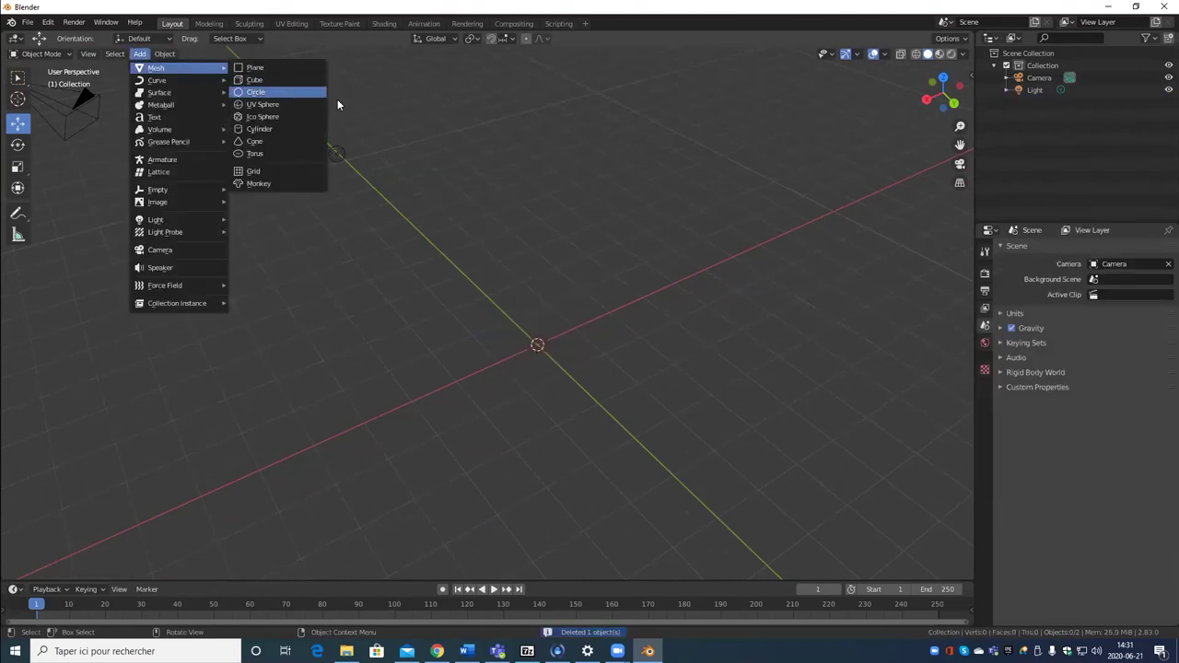
pyautogui.click(287, 118)
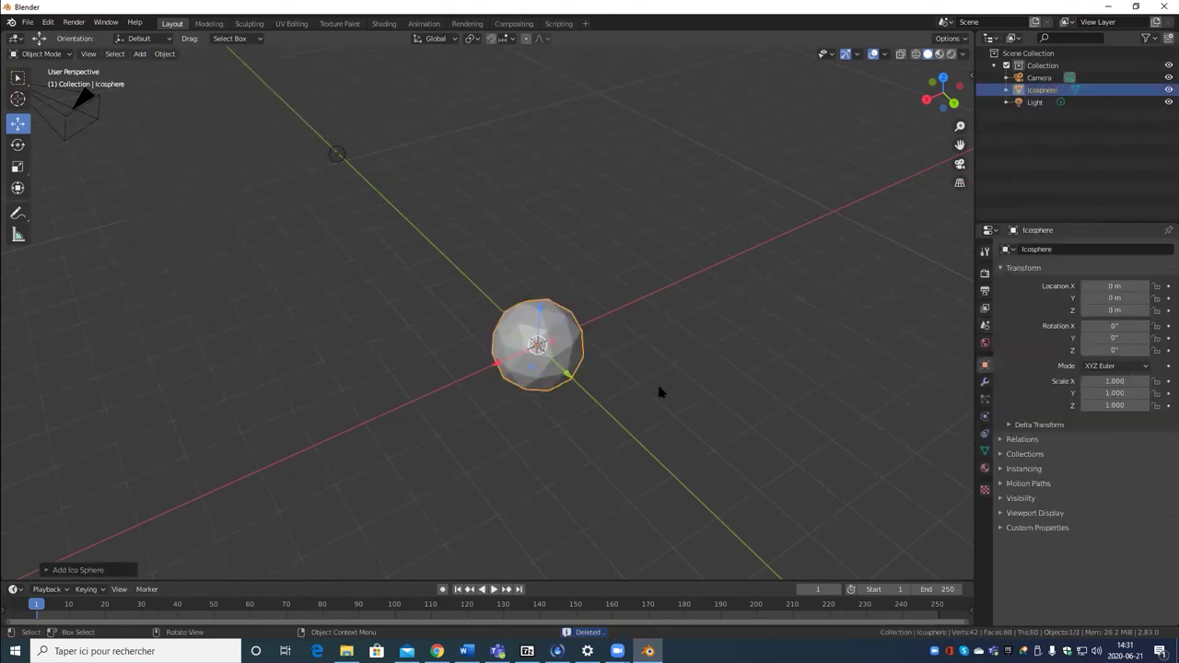
pyautogui.scroll(4, 589, 339)
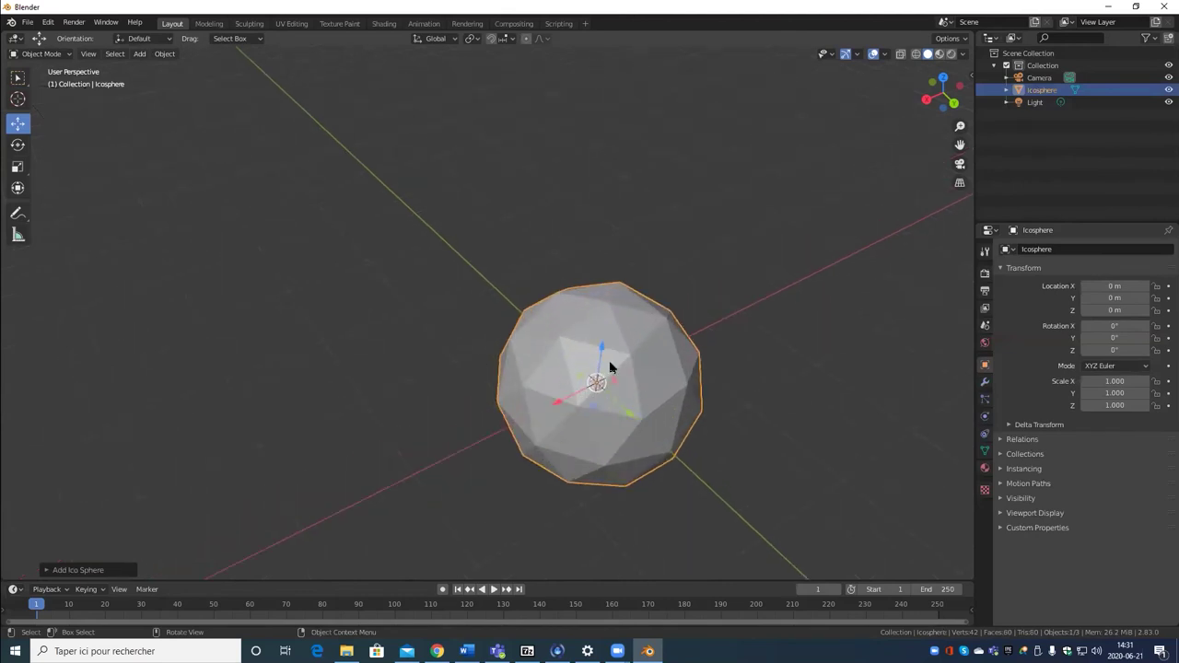
pyautogui.press('Delete')
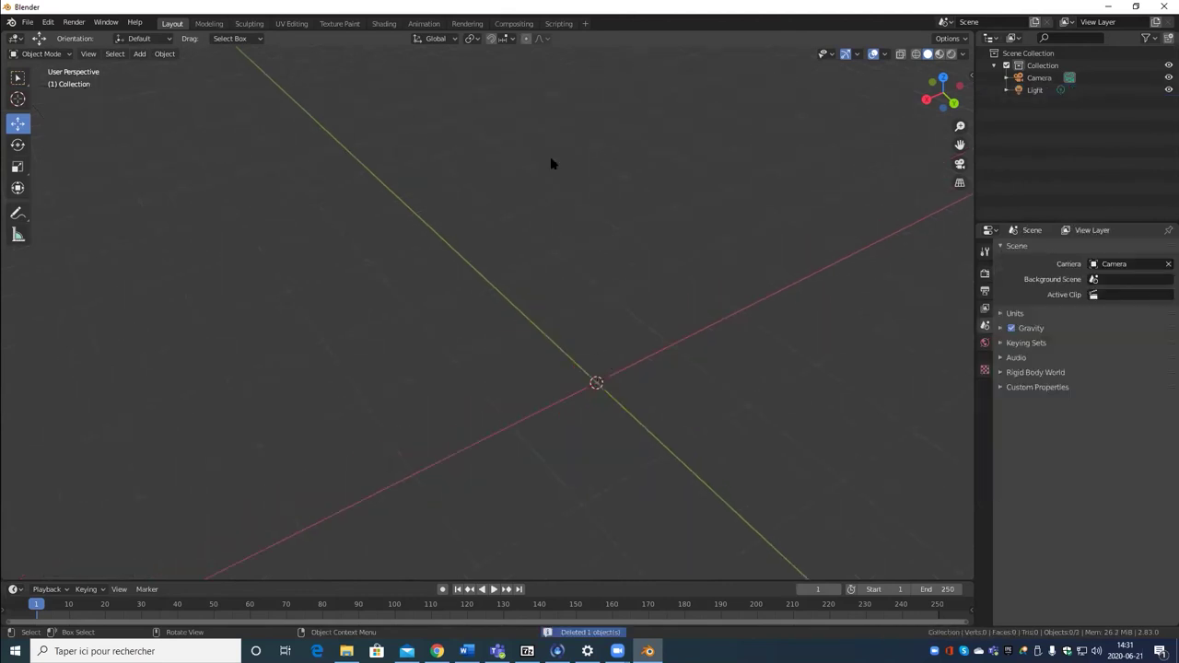
# Step: Add a cylinder mesh at the world origin and delete it
pyautogui.click(139, 55)
pyautogui.moveTo(162, 69)
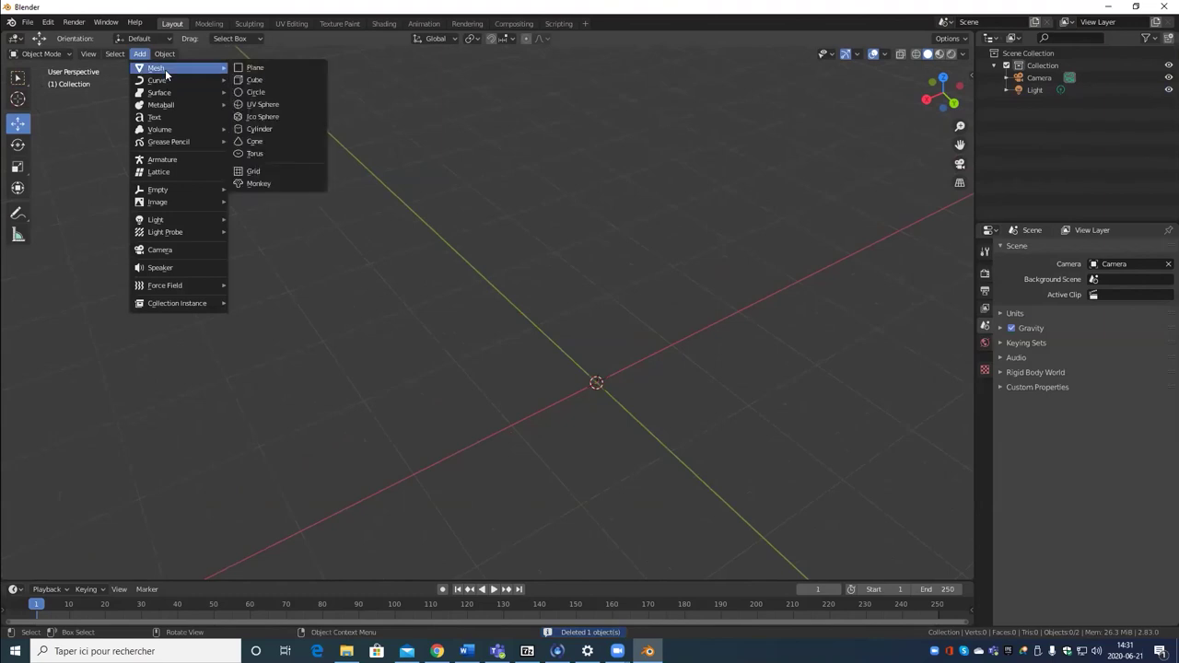
pyautogui.click(259, 132)
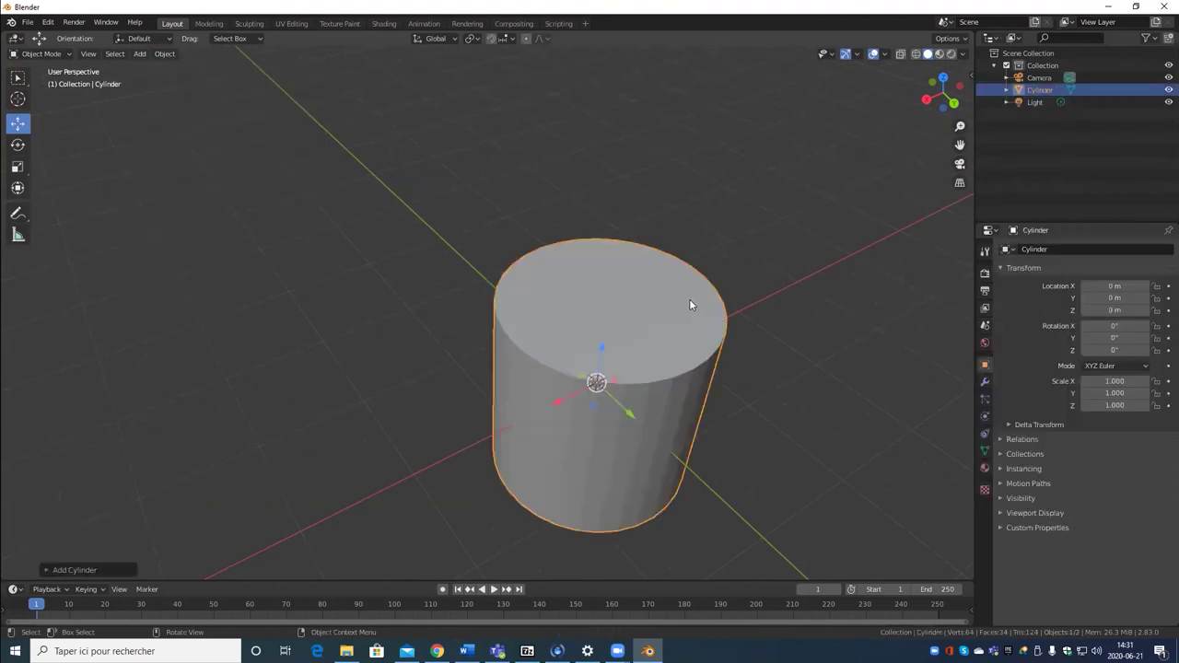
pyautogui.press('Delete')
# Step: Add a cone mesh at the world origin and delete it
pyautogui.click(139, 53)
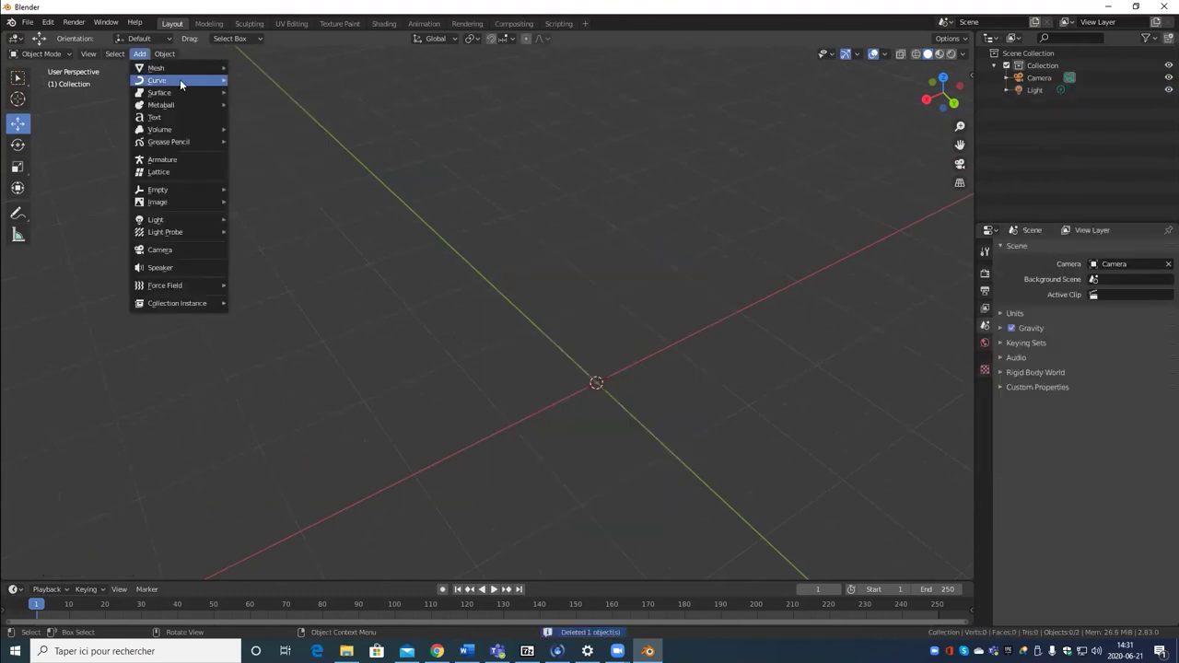
pyautogui.moveTo(179, 68)
pyautogui.click(286, 145)
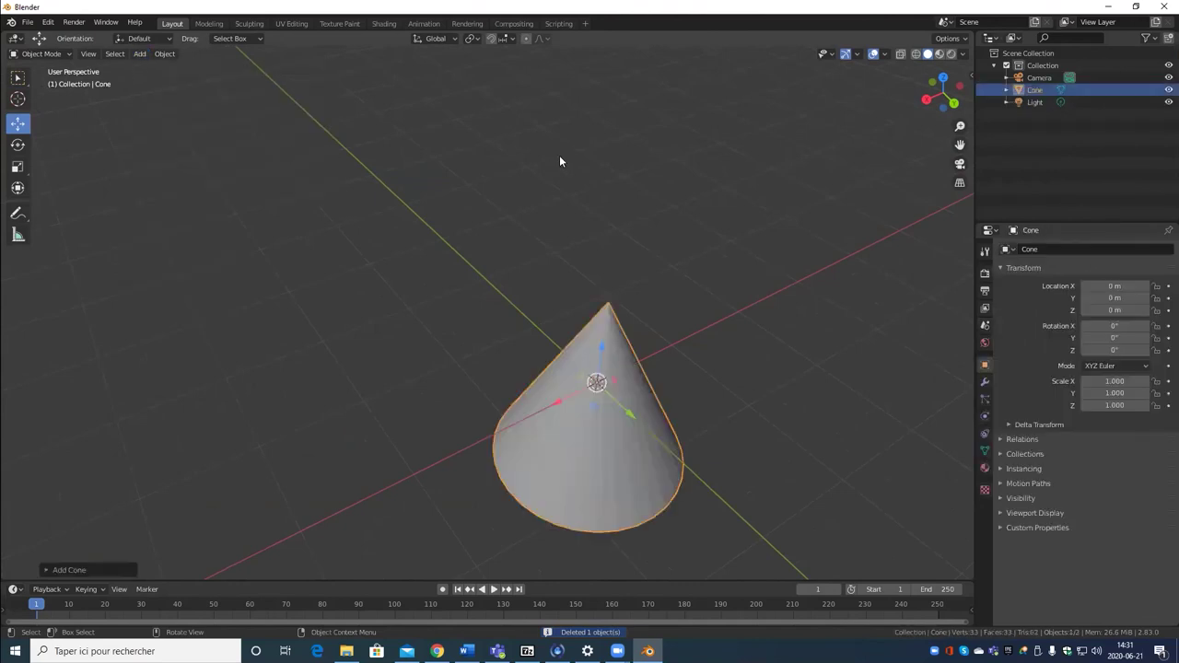
pyautogui.press('Delete')
# Step: Add a torus mesh at the world origin and delete it
pyautogui.click(139, 54)
pyautogui.moveTo(155, 68)
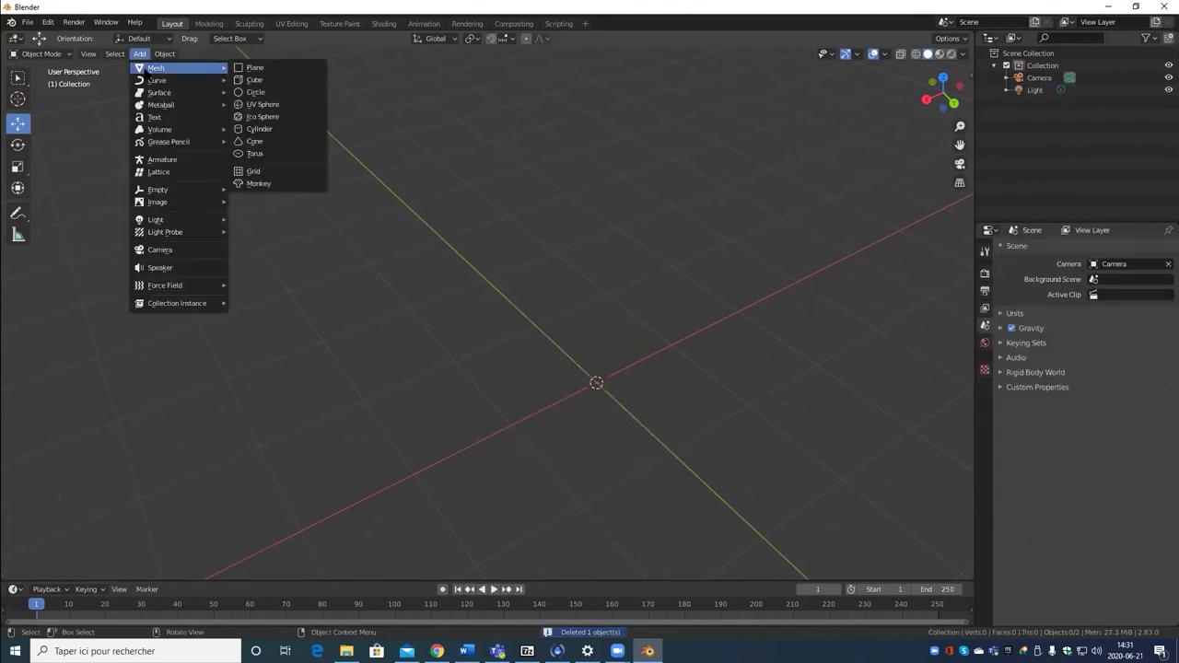
pyautogui.click(299, 153)
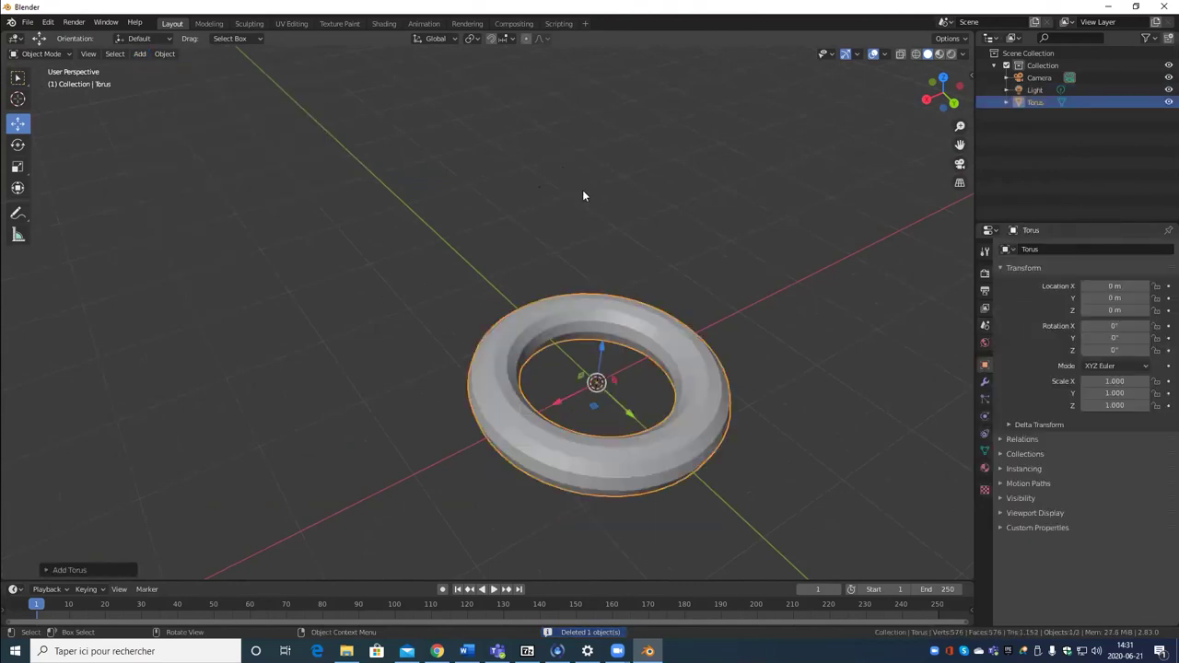
pyautogui.press('Delete')
# Step: Add a monkey mesh at the world origin, inspect the head from the front and side, and delete it
pyautogui.click(139, 53)
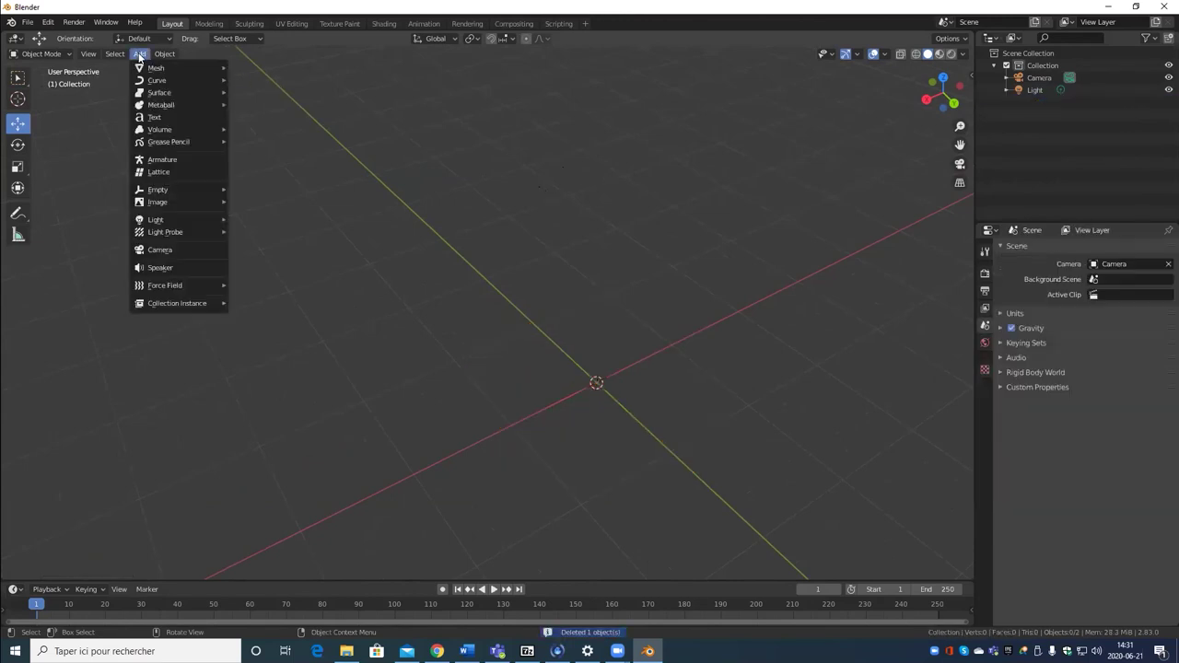
pyautogui.moveTo(147, 69)
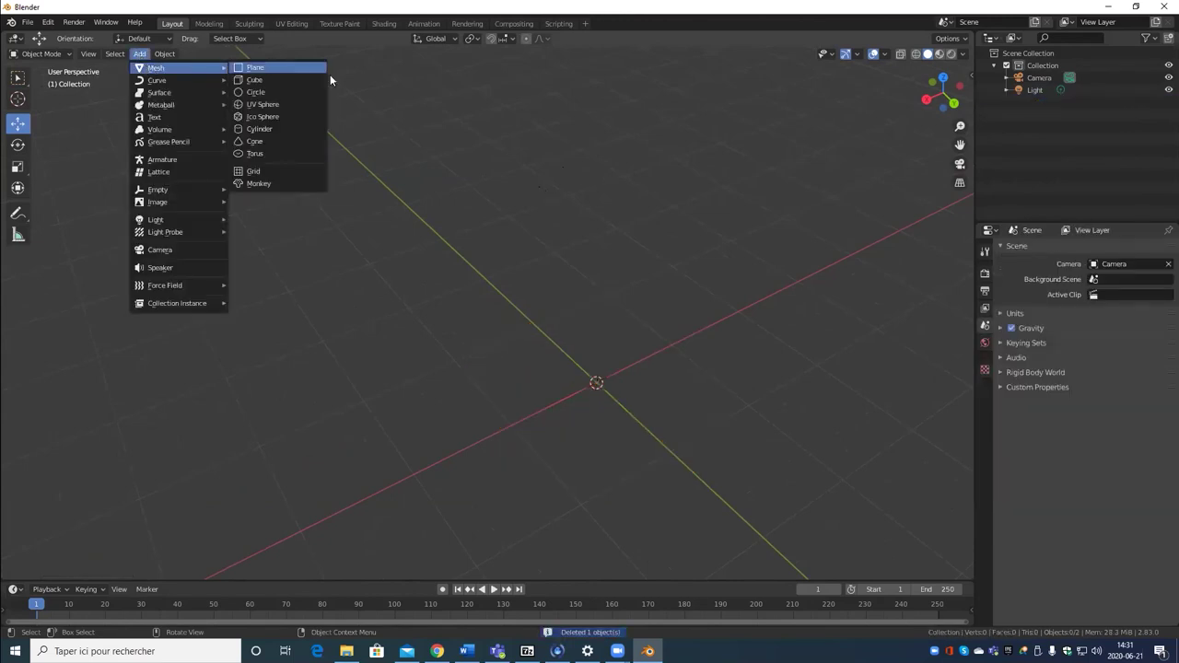
pyautogui.click(294, 183)
pyautogui.moveTo(294, 183); pyautogui.dragTo(601, 324, button='middle')
pyautogui.scroll(3, 474, 344)
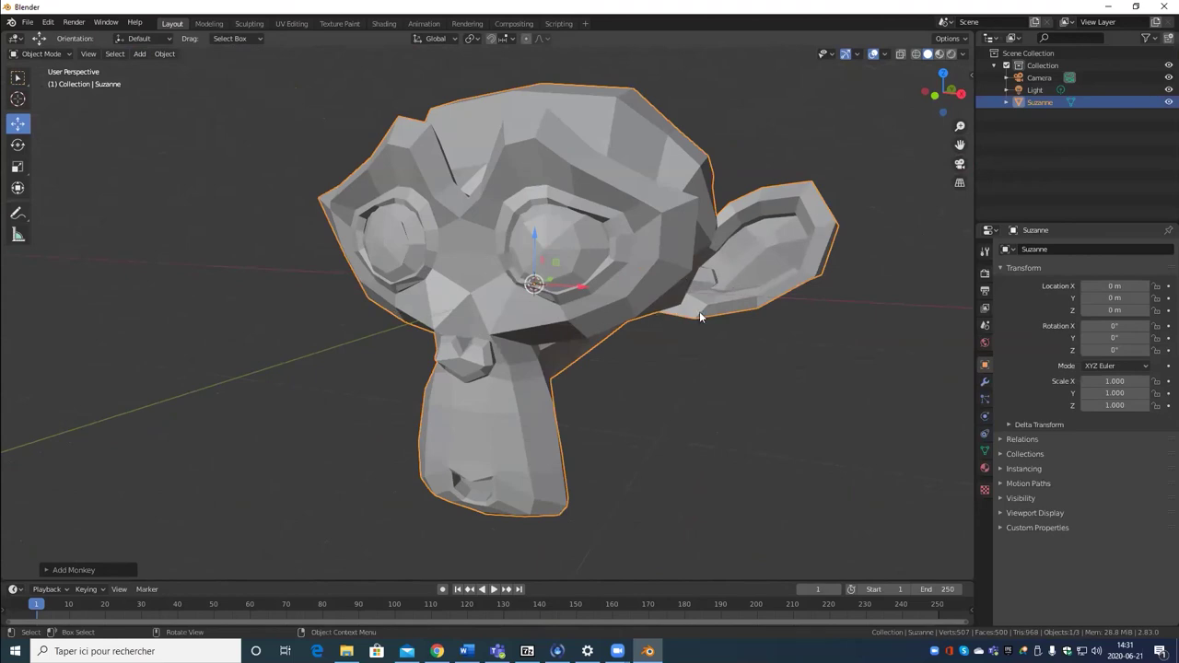
pyautogui.scroll(-3, 709, 318)
pyautogui.moveTo(716, 322); pyautogui.dragTo(742, 334, button='middle')
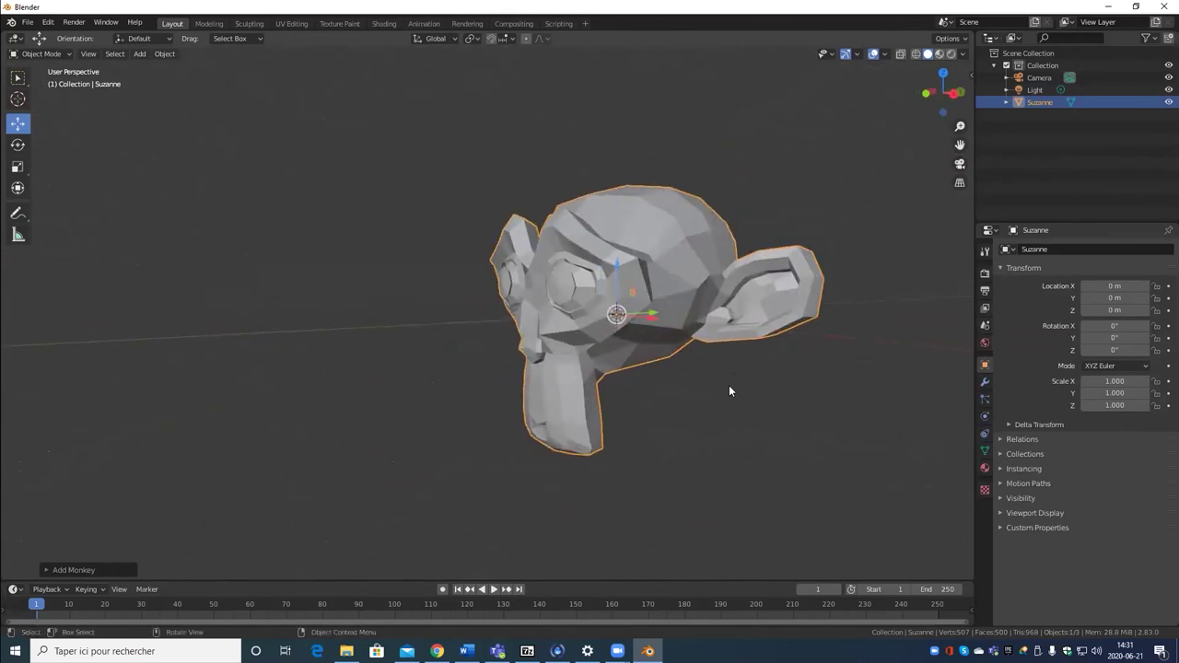
pyautogui.press('Delete')
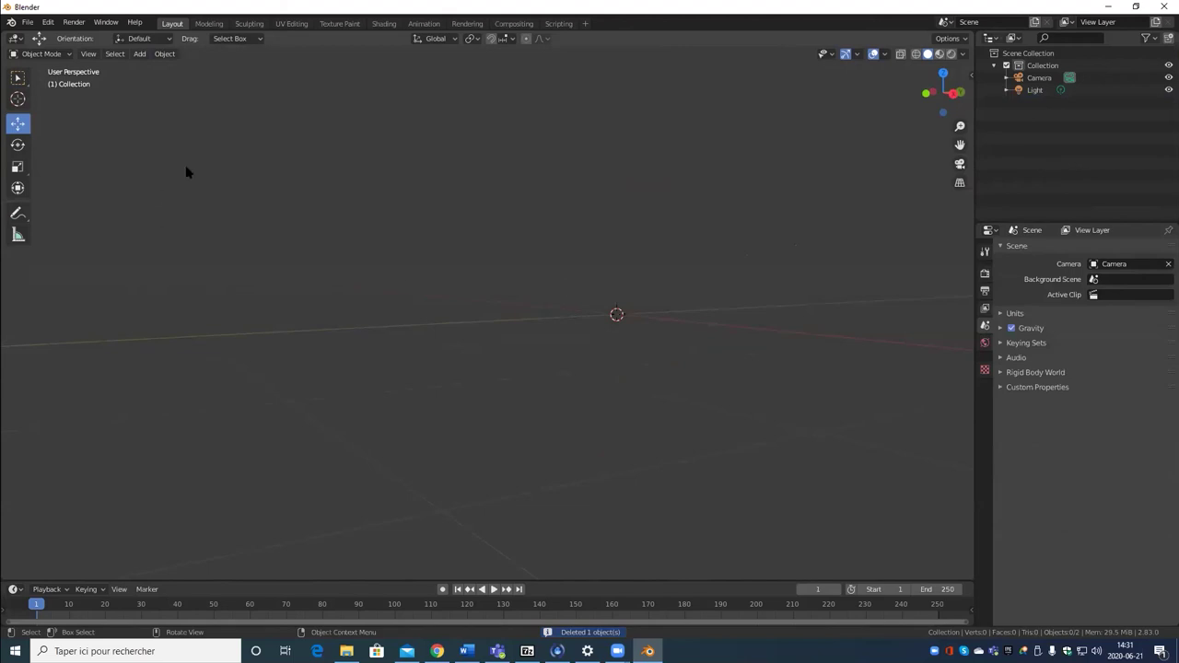
# Step: Add a grid mesh at the world origin and inspect its surface up close from above
pyautogui.click(140, 55)
pyautogui.moveTo(153, 69)
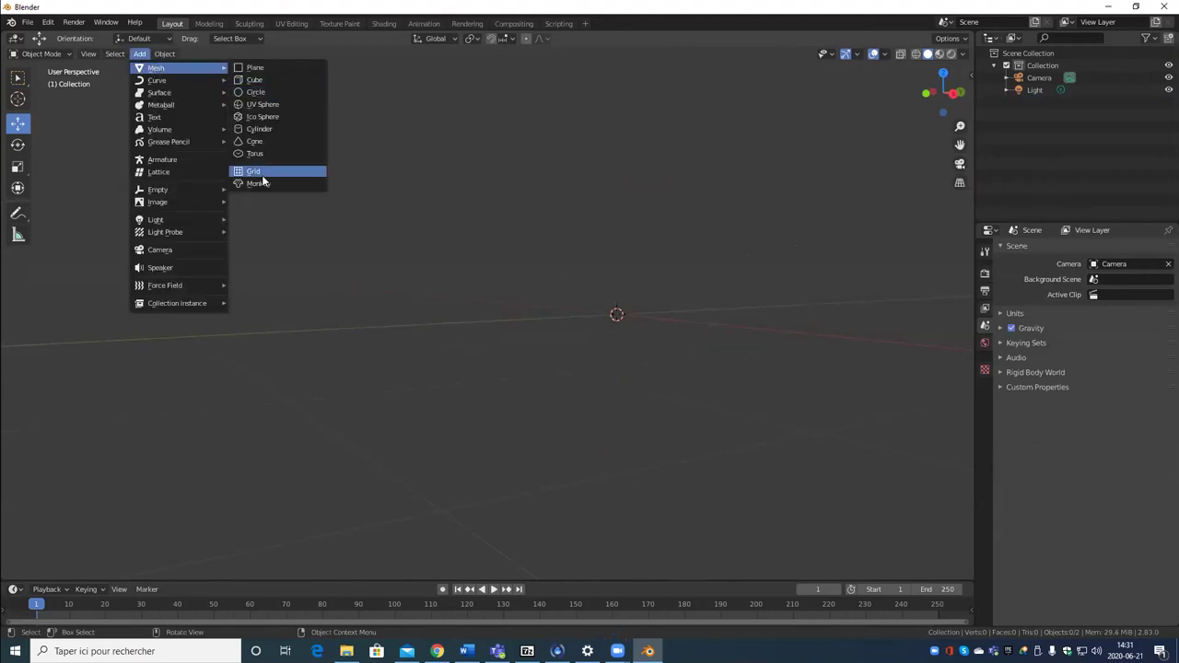
pyautogui.click(264, 176)
pyautogui.moveTo(482, 190); pyautogui.dragTo(581, 295, button='middle')
pyautogui.scroll(6, 579, 297)
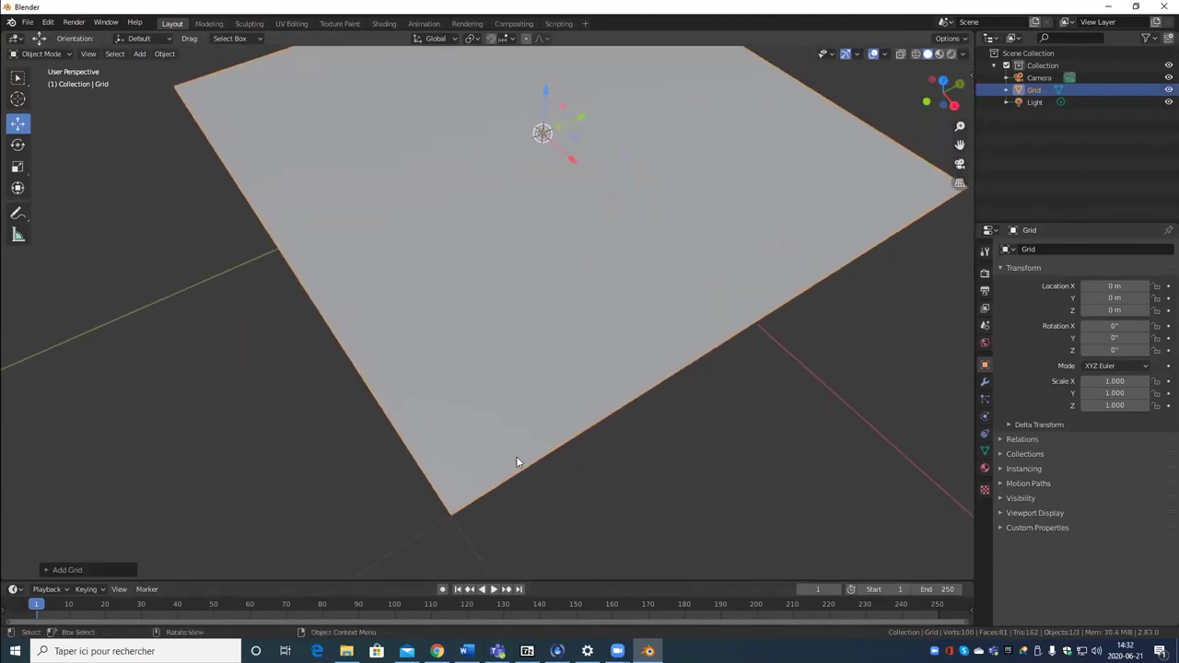
# Step: Examine the grid's subdivisions in Edit Mode, return to Object Mode and delete the grid
pyautogui.press('Tab')
pyautogui.scroll(-5, 461, 415)
pyautogui.moveTo(429, 411); pyautogui.dragTo(507, 325, button='middle')
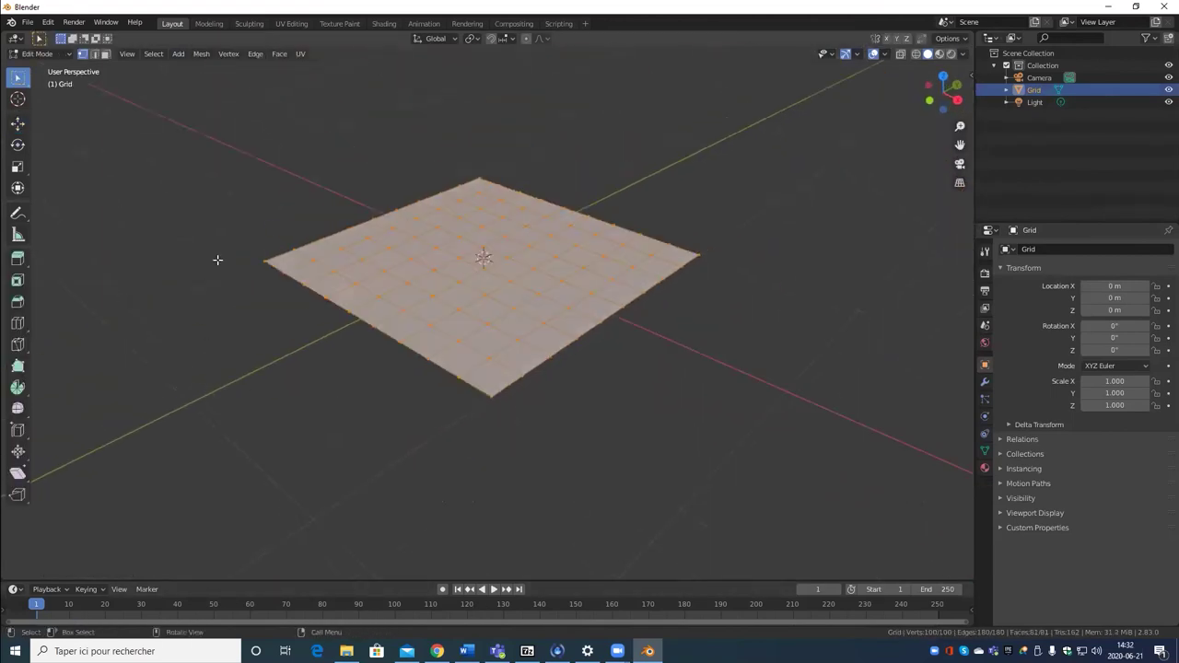
pyautogui.press('Tab')
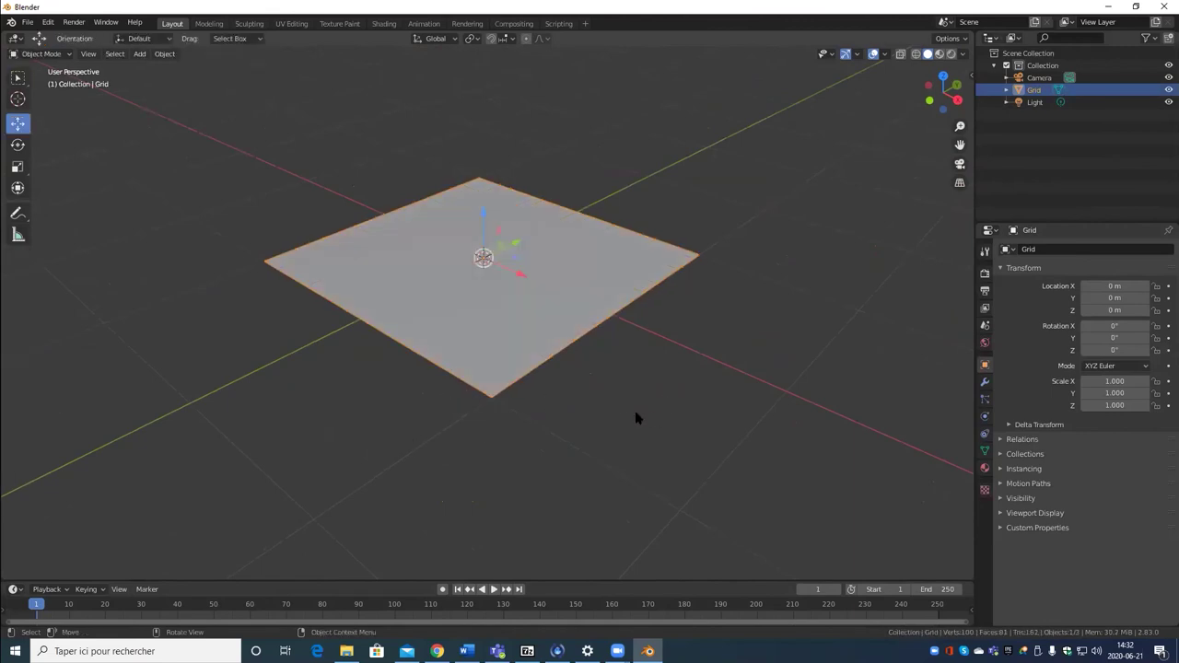
pyautogui.press('Delete')
# Step: Add an ico sphere with 3 subdivisions, radius 1.86 m, location -0.53, -1.4, 0.18 m and X rotation 33.2°
pyautogui.moveTo(606, 448); pyautogui.dragTo(451, 154, button='middle')
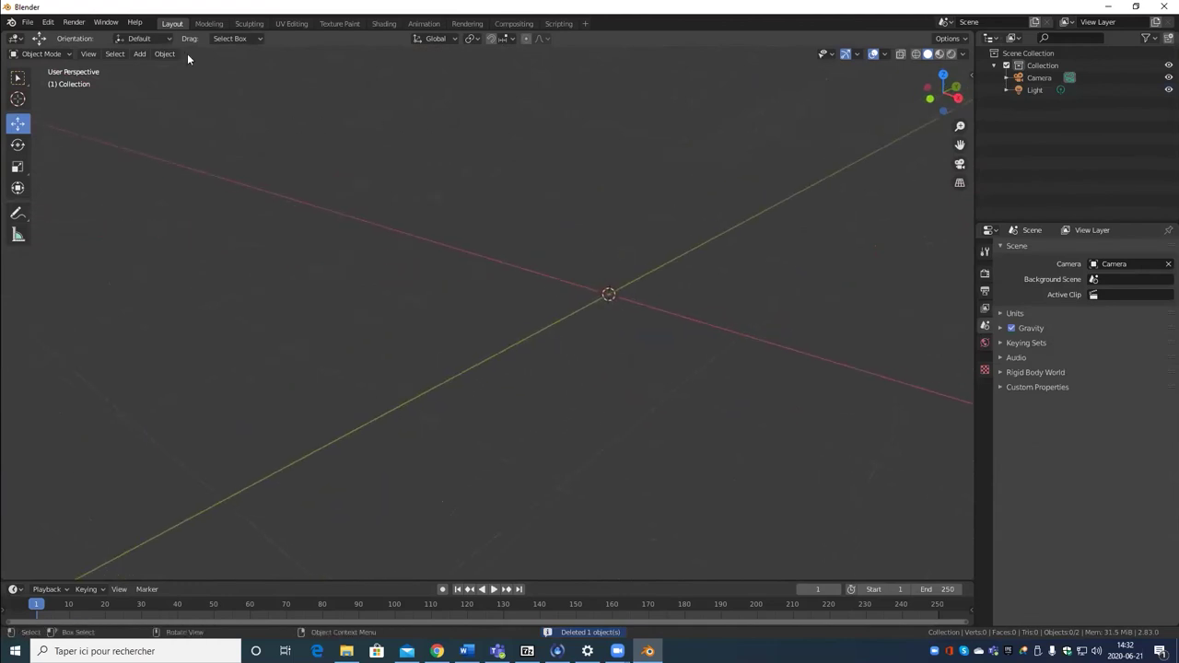
pyautogui.click(139, 54)
pyautogui.moveTo(156, 68)
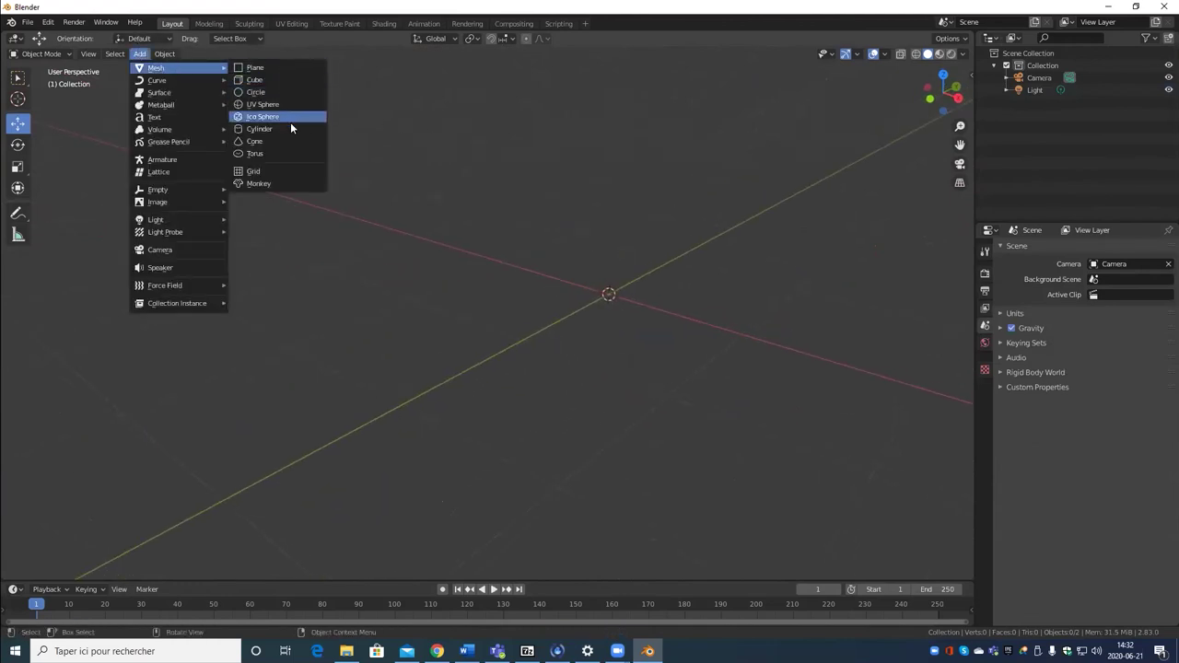
pyautogui.click(291, 116)
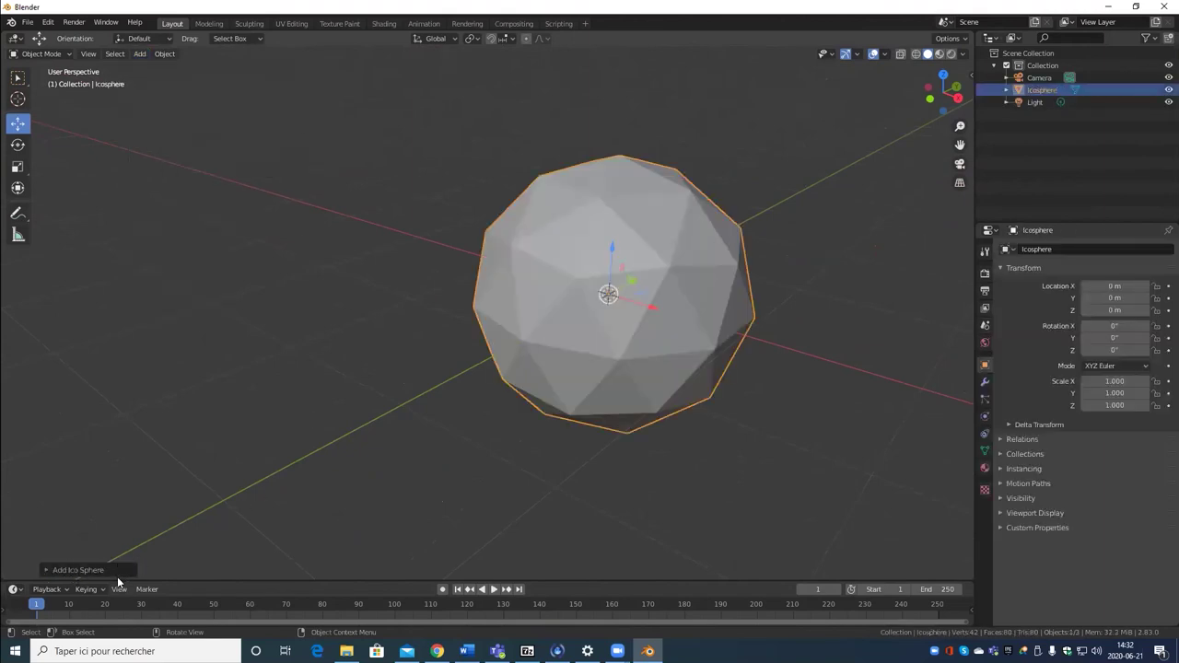
pyautogui.click(75, 569)
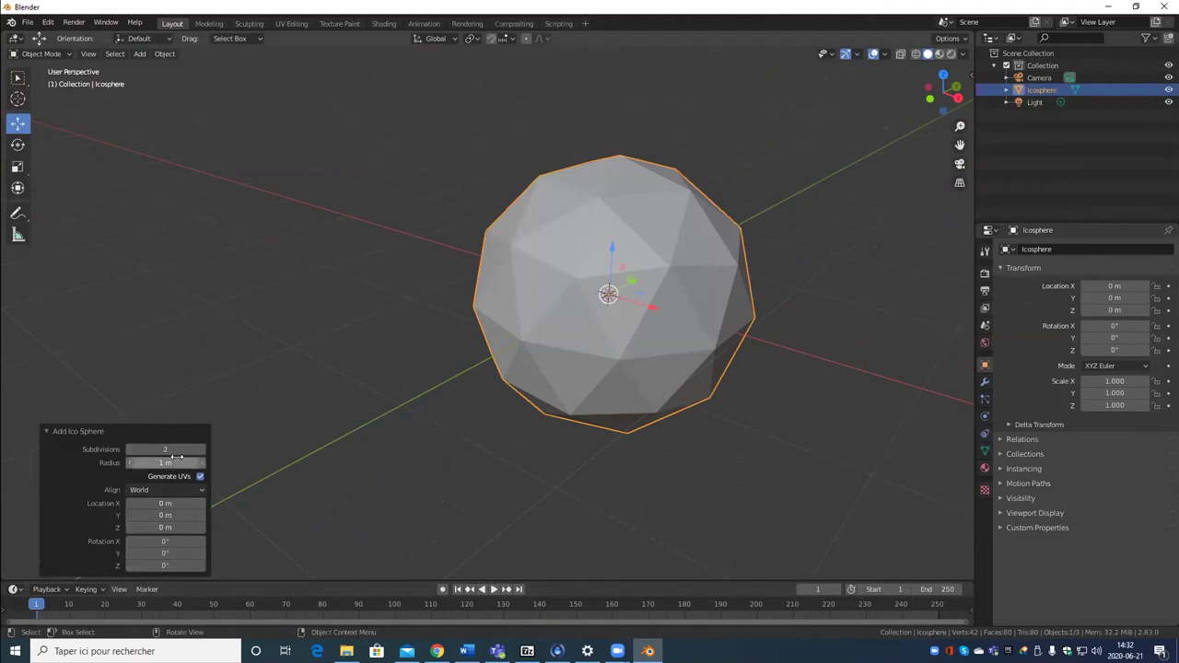
pyautogui.moveTo(165, 449); pyautogui.dragTo(221, 463)
pyautogui.moveTo(127, 503); pyautogui.dragTo(369, 528)
pyautogui.scroll(-6, 688, 330)
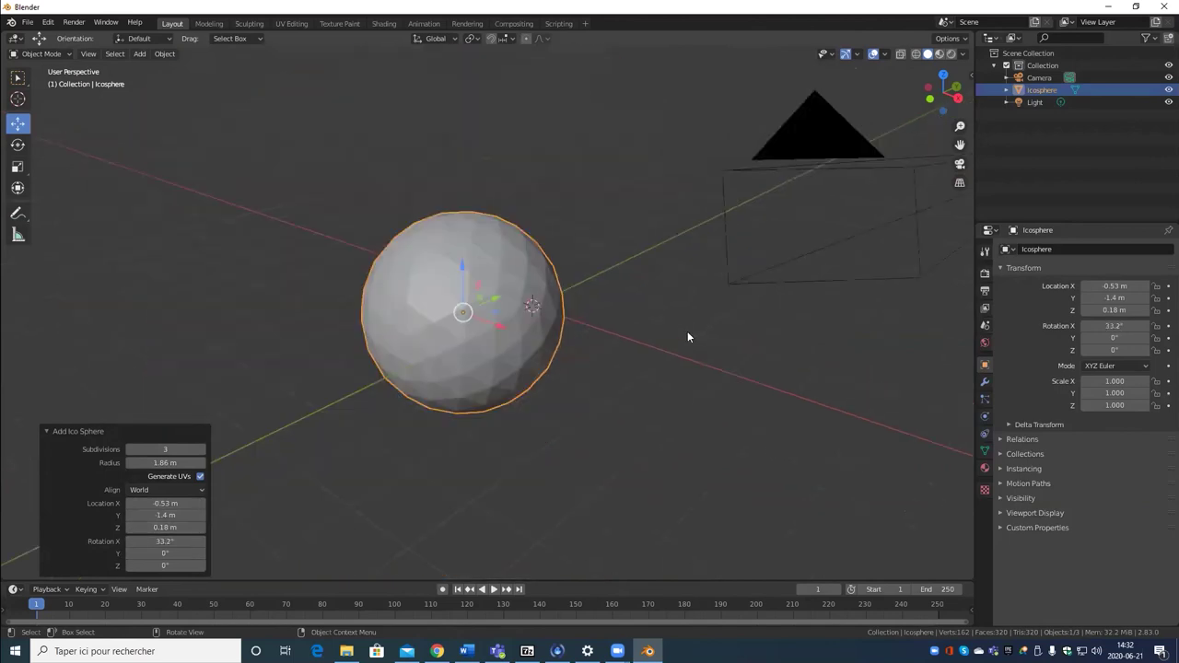
# Step: Delete the ico sphere from the scene
pyautogui.press('Delete')
pyautogui.scroll(-10, 263, 292)
pyautogui.scroll(8, 297, 308)
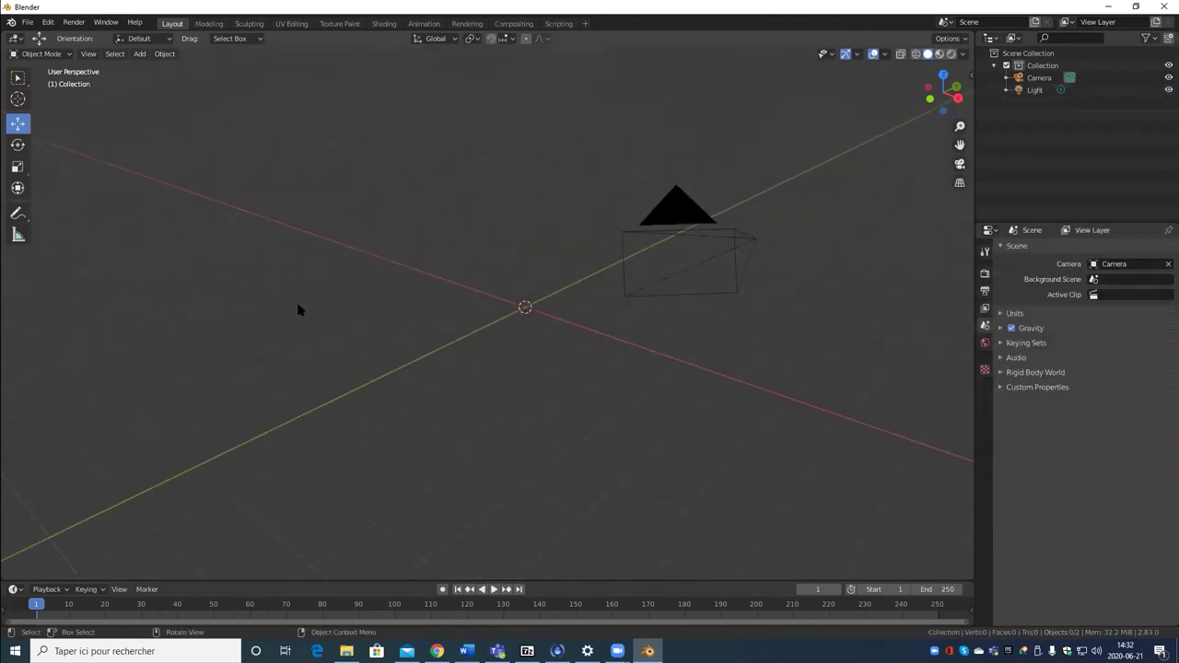
# Step: Add a cylinder mesh at the world origin and view it from slightly above
pyautogui.moveTo(297, 308); pyautogui.dragTo(344, 316, button='middle')
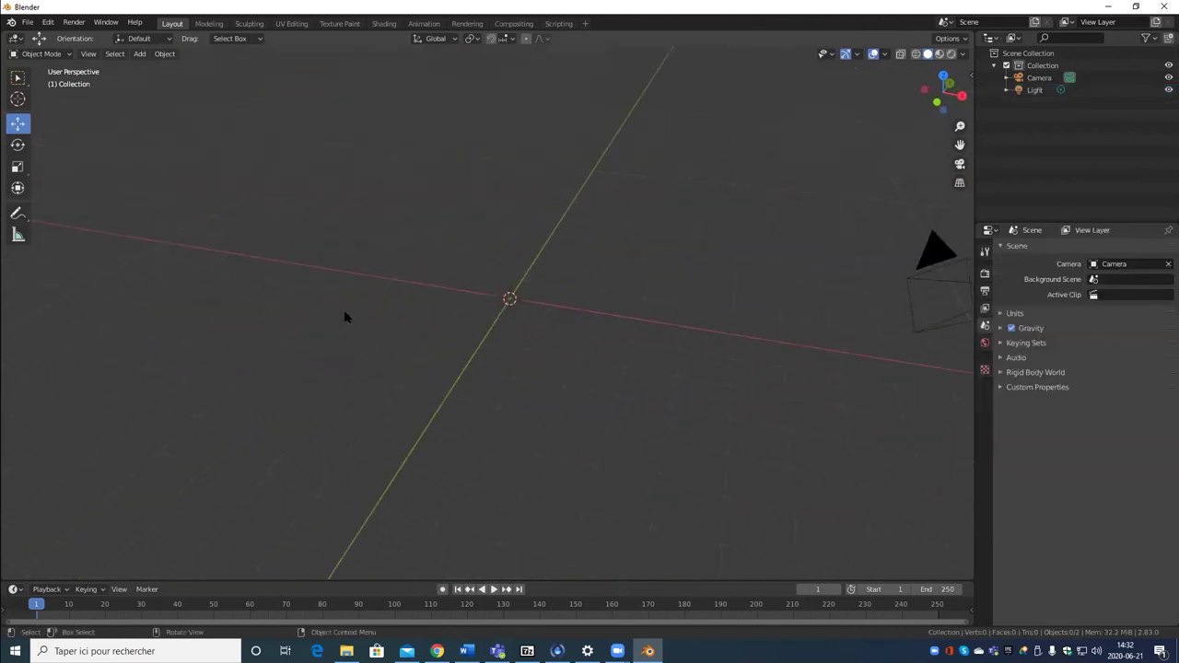
pyautogui.click(165, 53)
pyautogui.moveTo(139, 54)
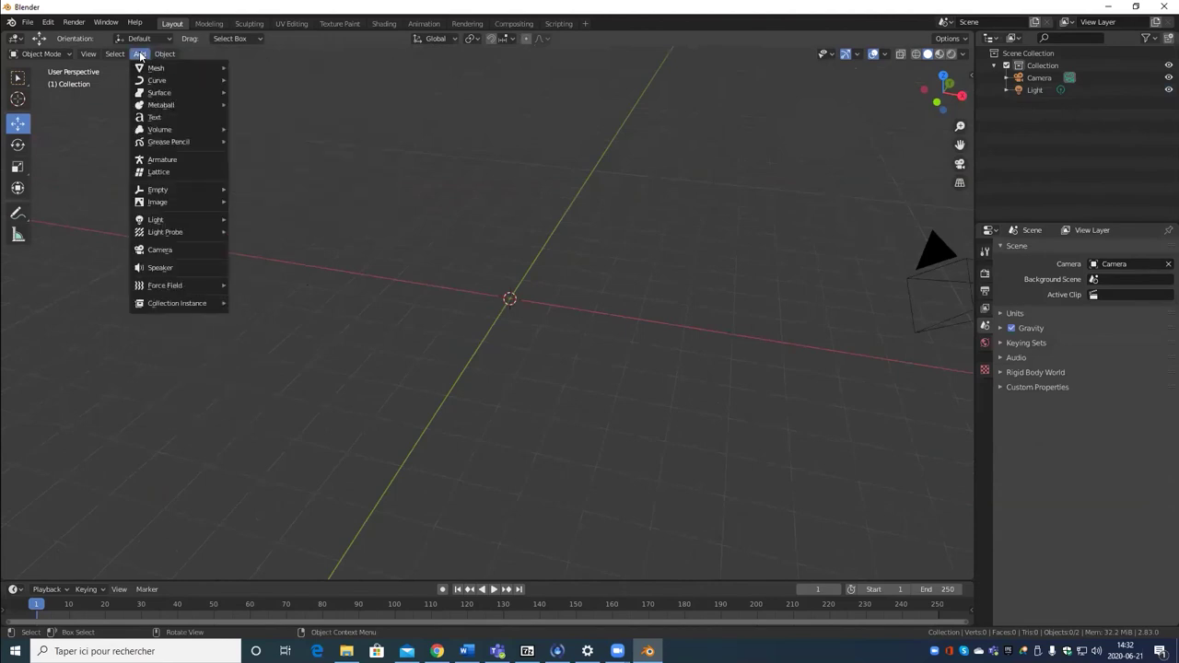
pyautogui.moveTo(177, 69)
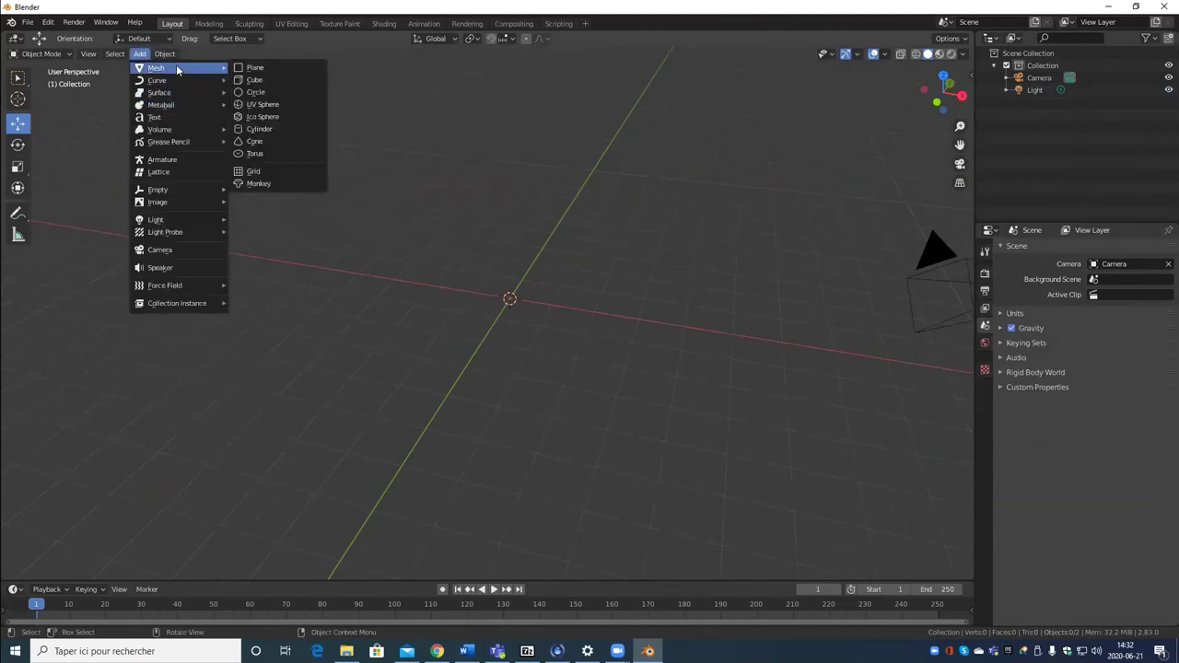
pyautogui.click(287, 129)
pyautogui.moveTo(408, 315); pyautogui.dragTo(445, 322, button='middle')
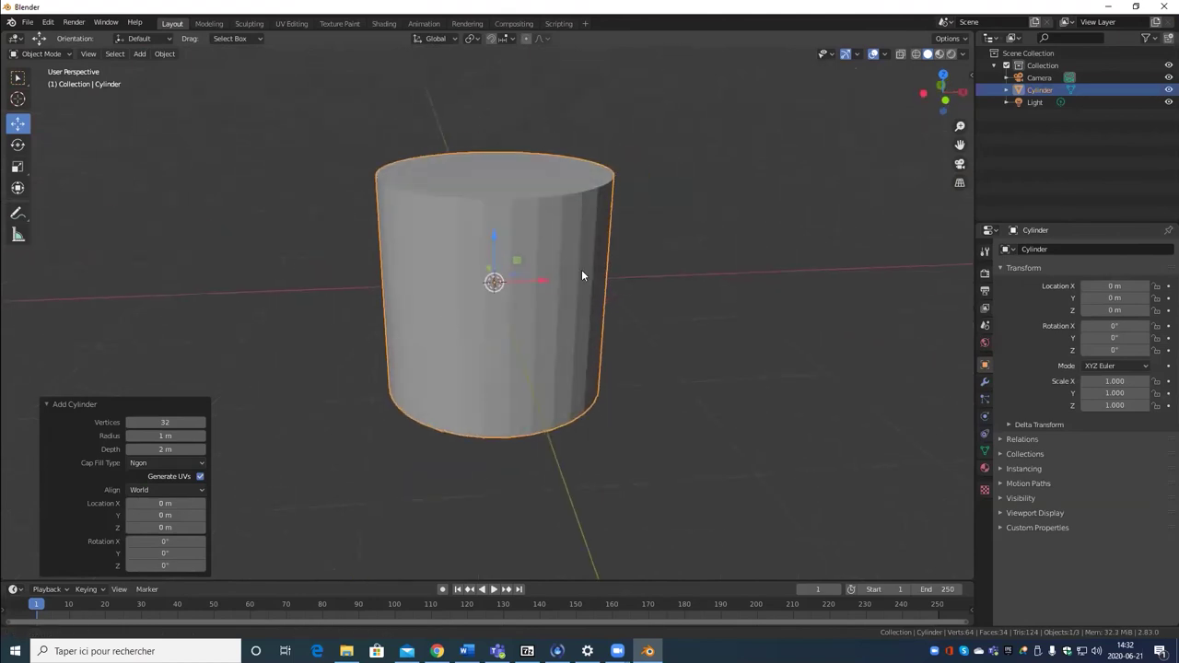
pyautogui.moveTo(582, 269); pyautogui.dragTo(574, 381, button='middle')
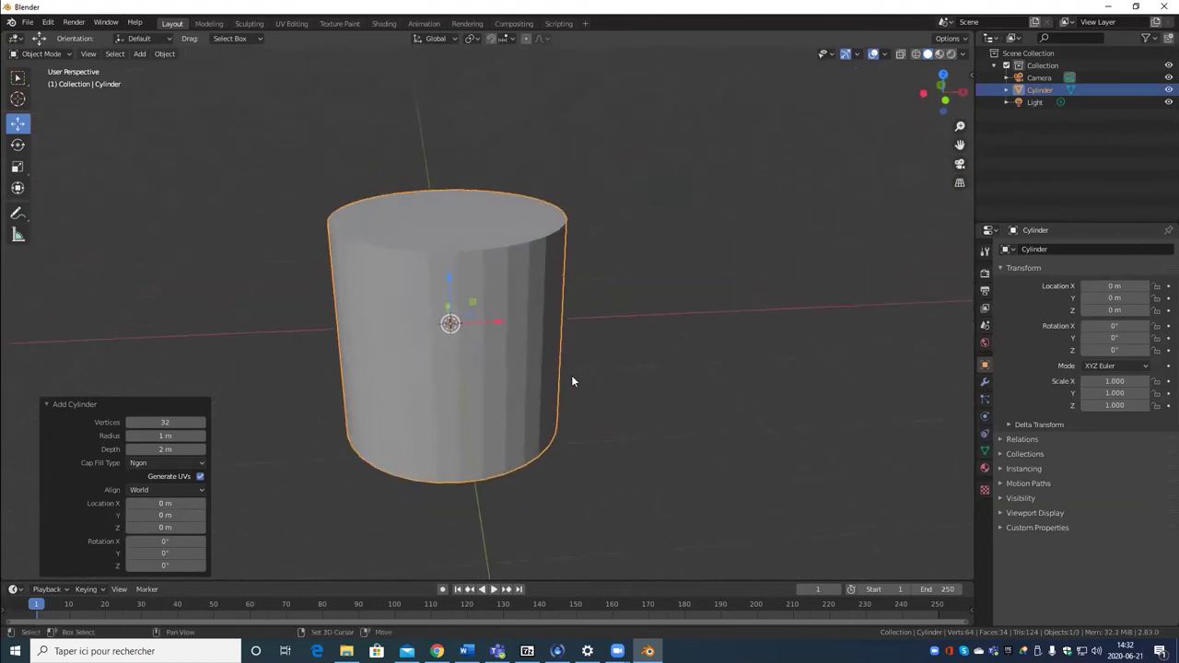
# Step: Set the new cylinder's vertices to 3 and inspect the resulting triangular prism from another side
pyautogui.click(167, 421)
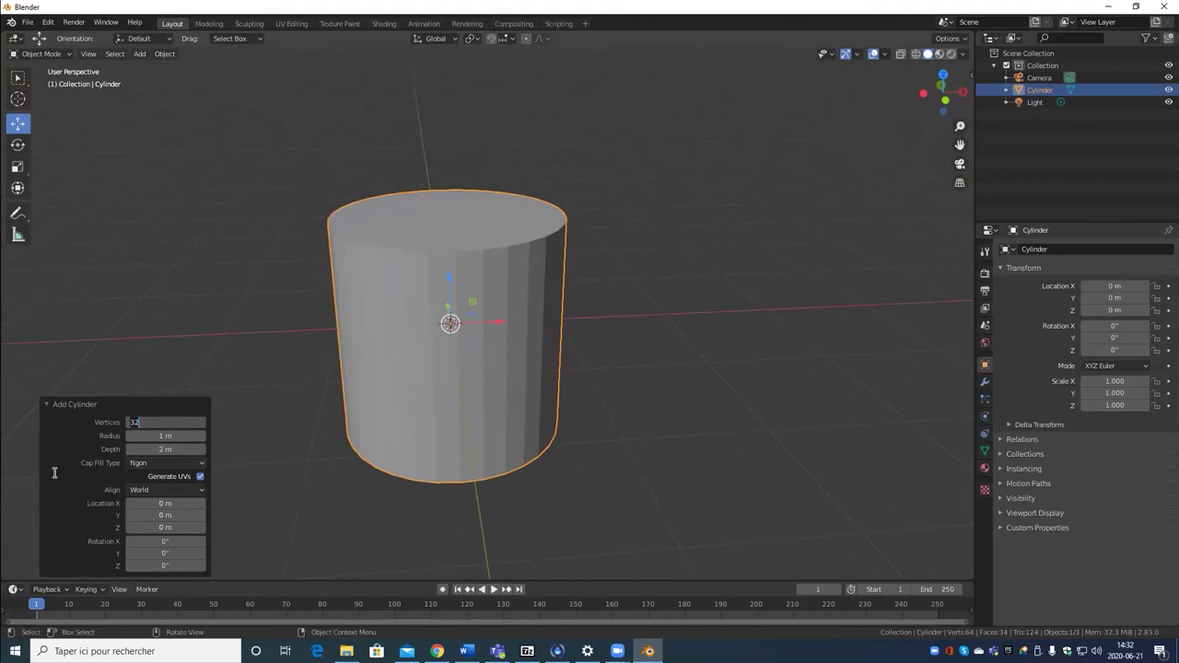
pyautogui.write('3')
pyautogui.press('Return')
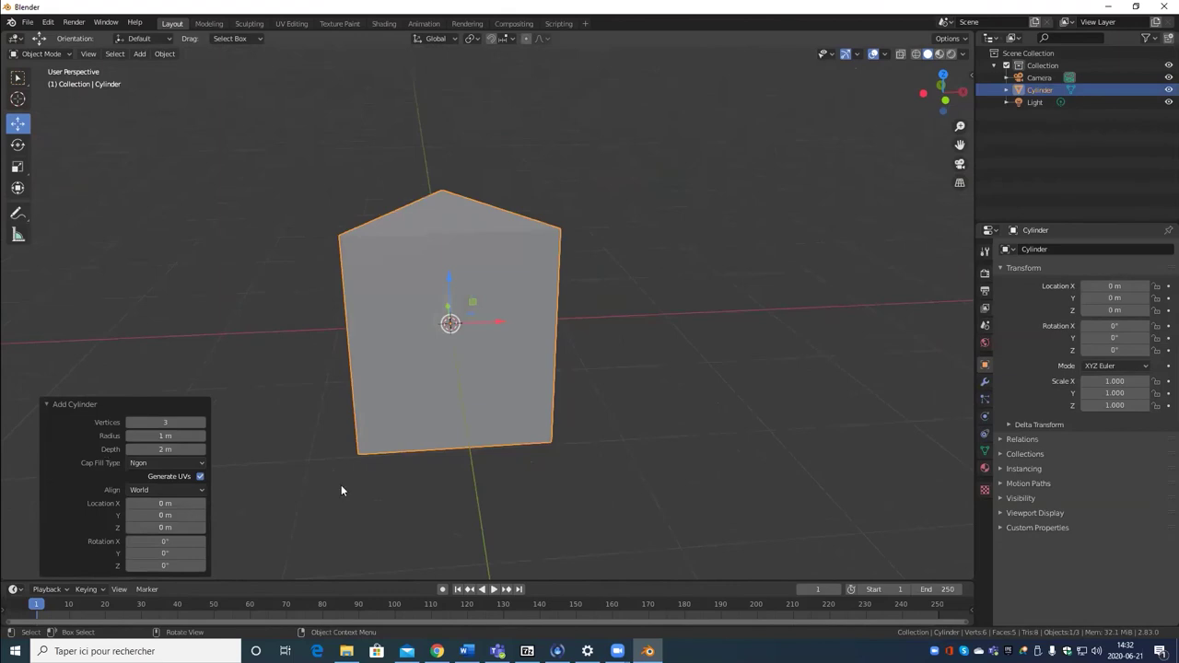
pyautogui.moveTo(341, 485); pyautogui.dragTo(580, 465, button='middle')
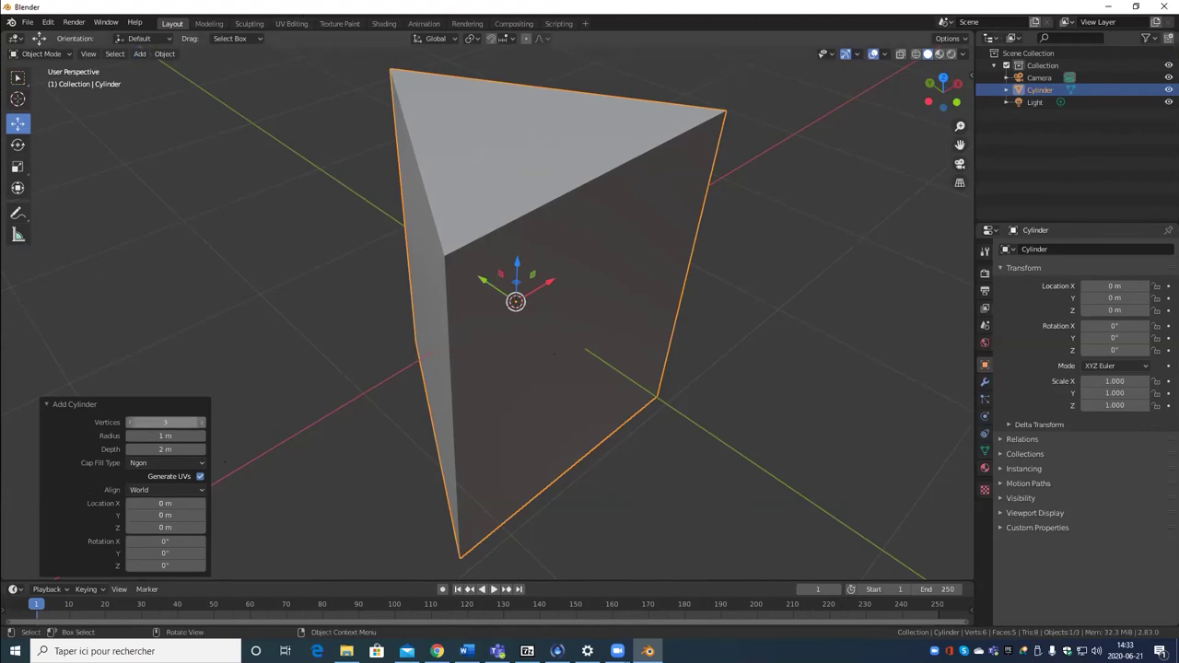
# Step: Set the cylinder's vertices to 5 to make a pentagonal prism
pyautogui.click(165, 422)
pyautogui.write('5')
pyautogui.press('Return')
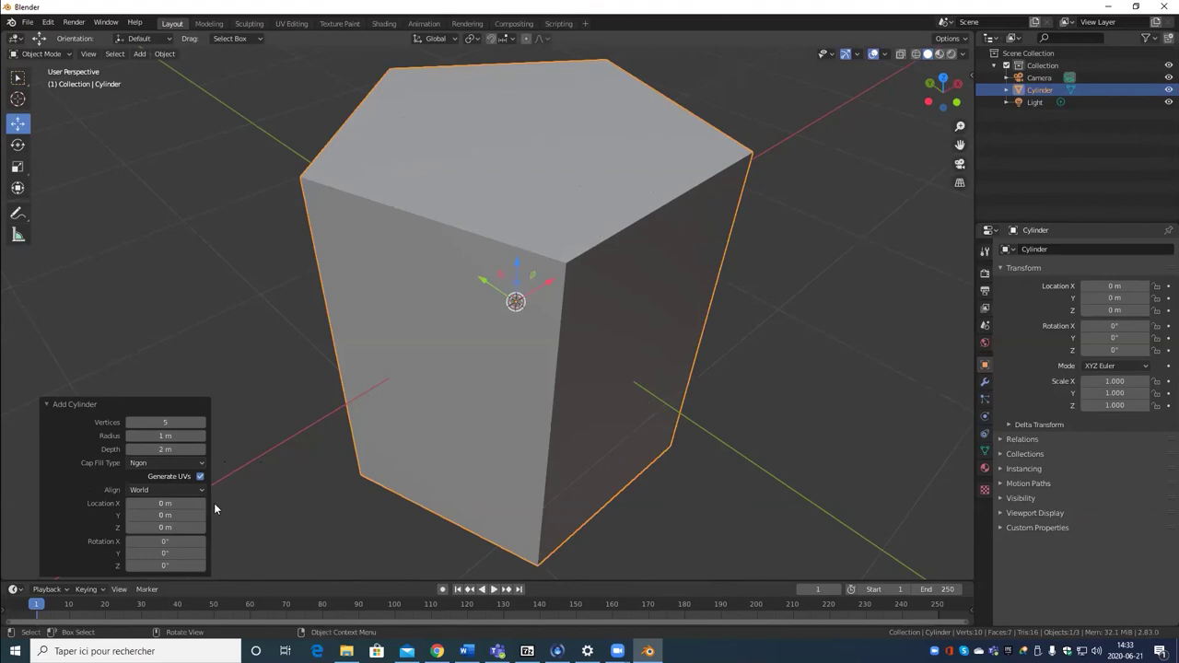
# Step: Try the Triangle Fan and Nothing cap fill types on the five-sided cylinder
pyautogui.click(162, 462)
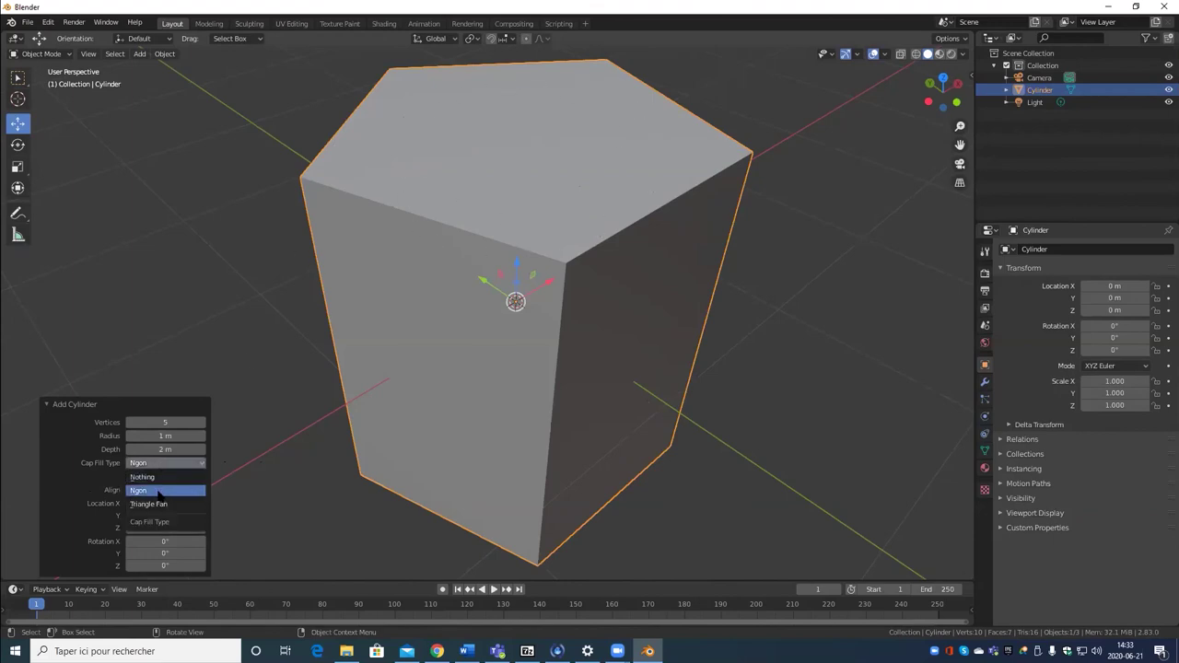
pyautogui.click(200, 505)
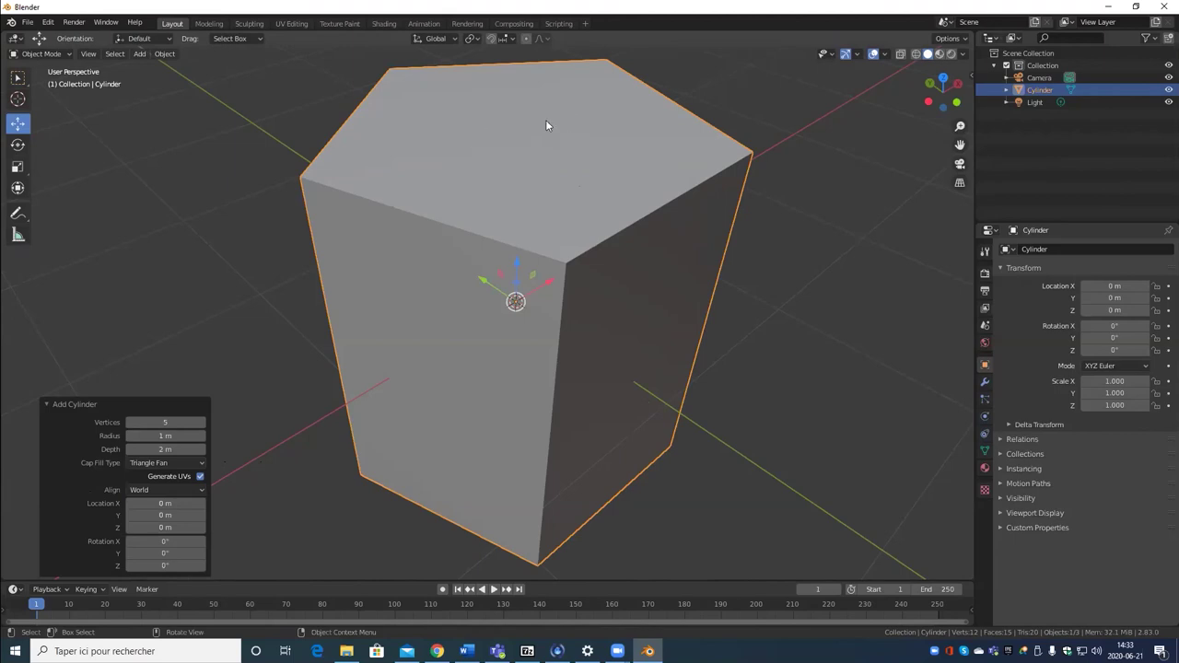
pyautogui.click(183, 465)
pyautogui.click(181, 475)
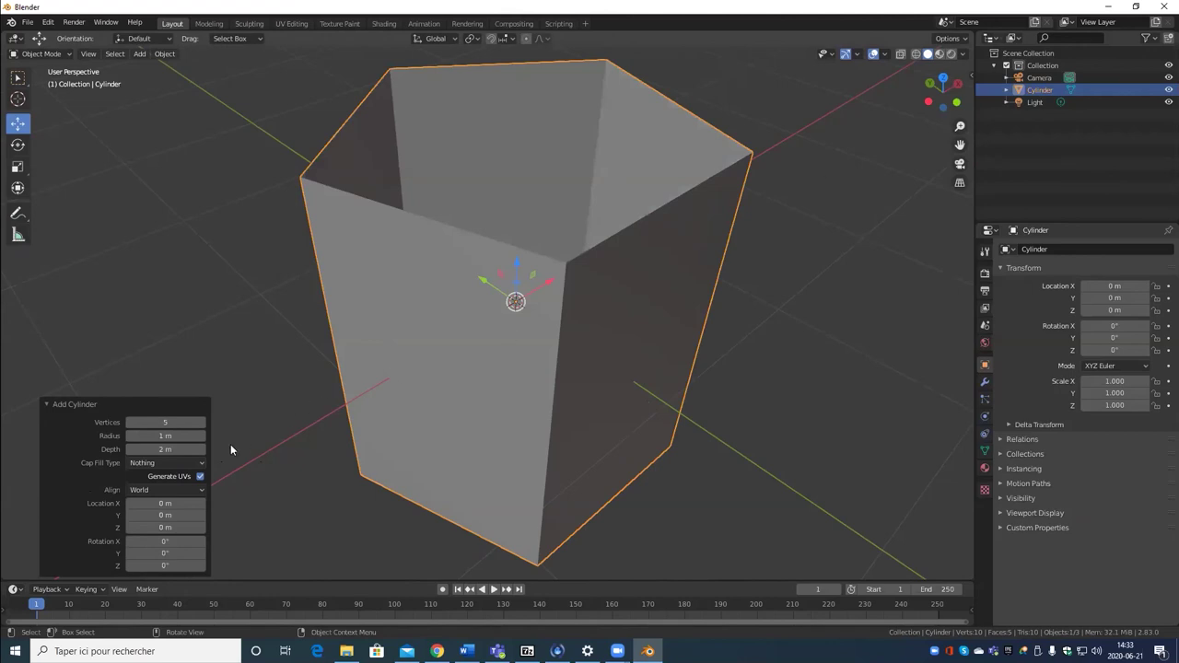
# Step: Set the cylinder's cap fill type to Triangle Fan and move it about 3.94 m along the Y axis
pyautogui.click(170, 474)
pyautogui.click(170, 464)
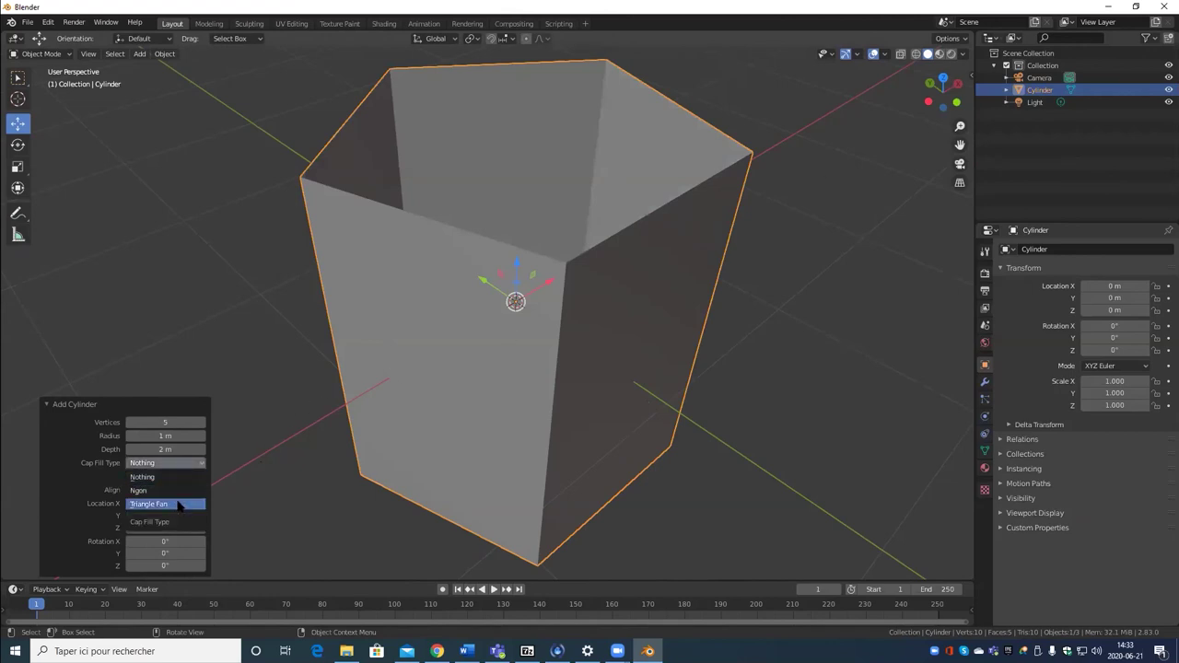
pyautogui.click(178, 505)
pyautogui.scroll(-4, 466, 307)
pyautogui.moveTo(480, 286); pyautogui.dragTo(279, 146)
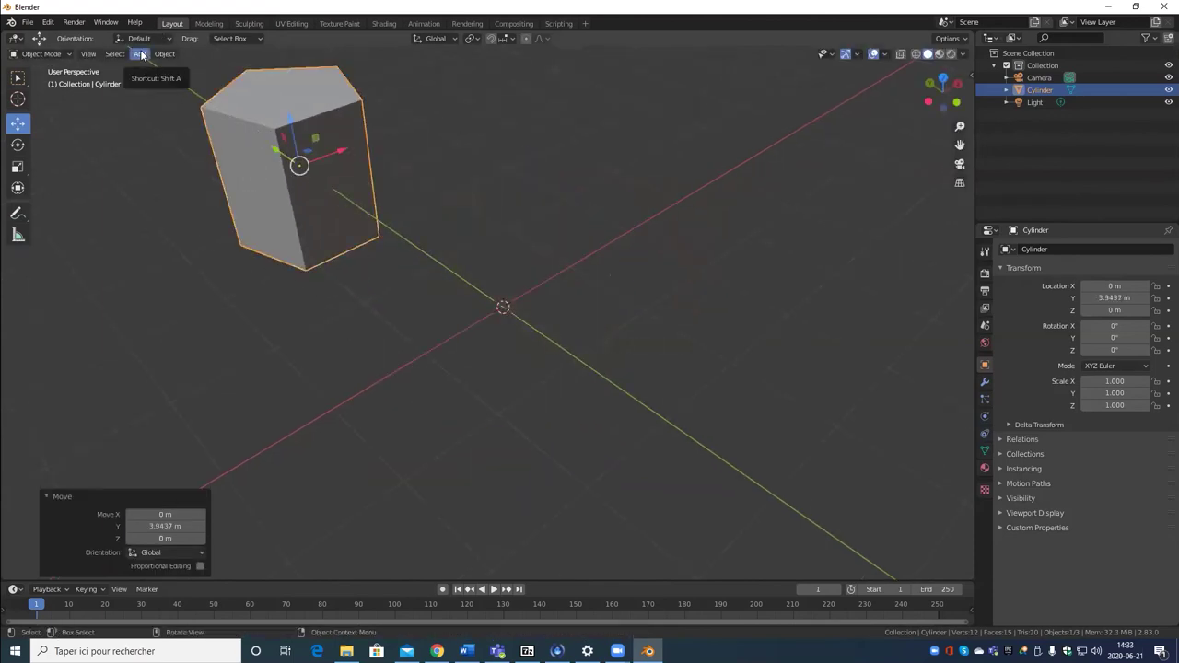
# Step: Add a second five-sided cylinder at the world origin with the Ngon cap fill type
pyautogui.click(141, 55)
pyautogui.moveTo(173, 66)
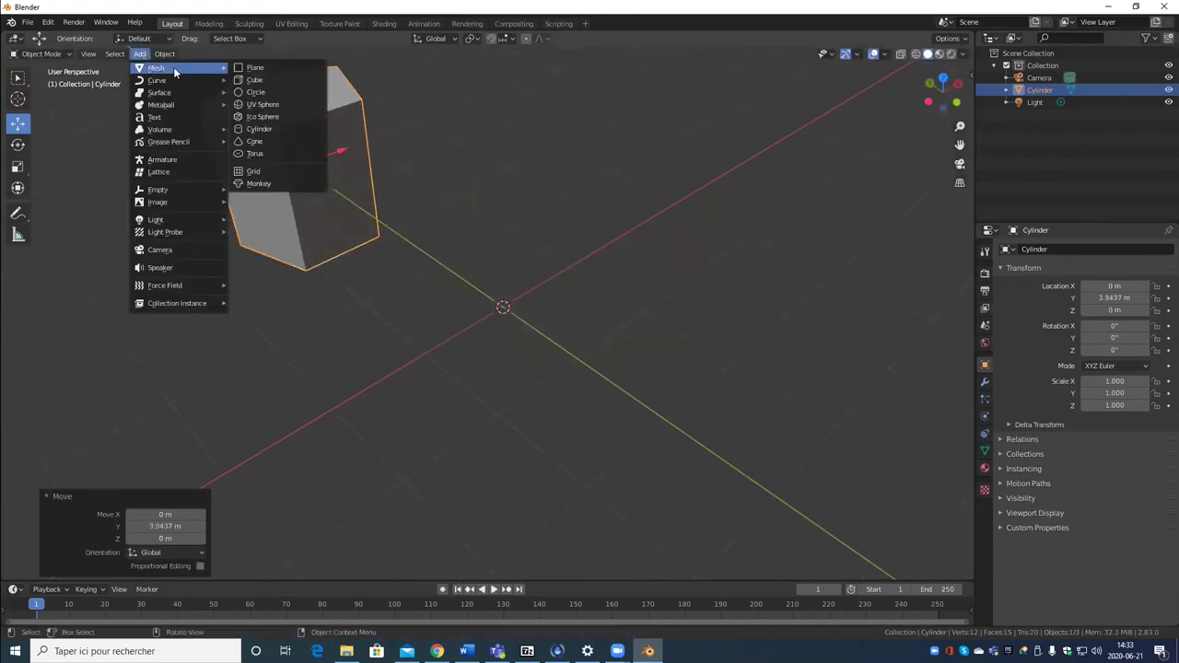
pyautogui.click(301, 129)
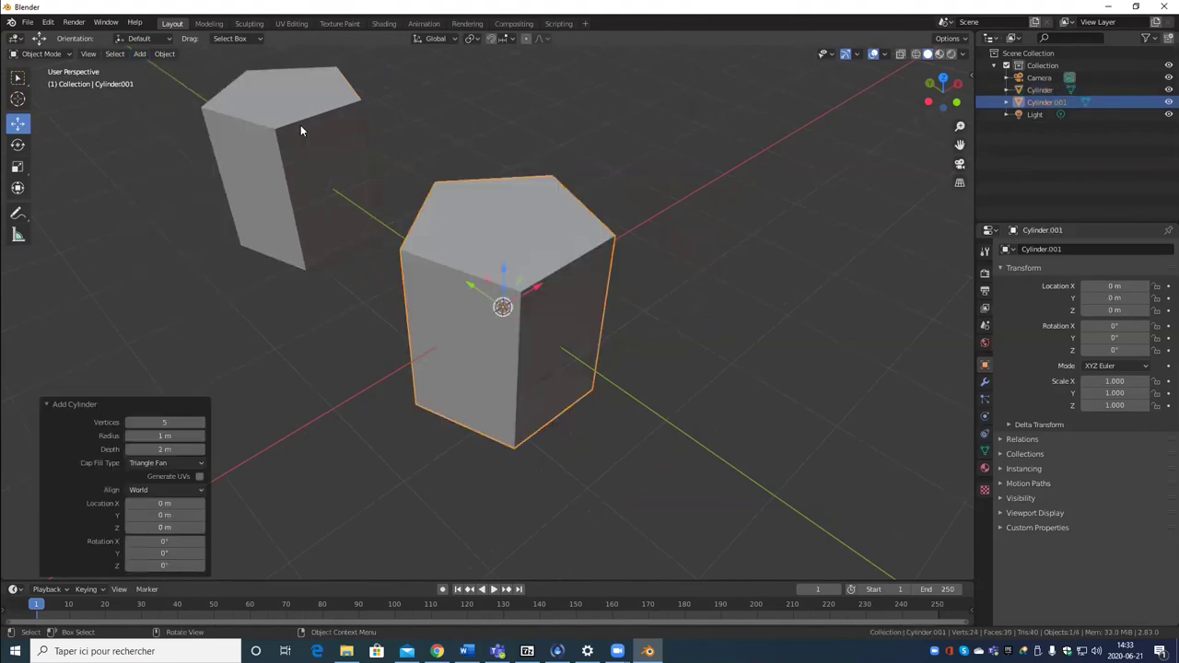
pyautogui.click(163, 465)
pyautogui.click(158, 489)
# Step: Select both cylinders and compare their top caps in Edit Mode from several angles, ending in Object Mode
pyautogui.moveTo(334, 375); pyautogui.dragTo(356, 375, button='middle')
pyautogui.scroll(4, 512, 429)
pyautogui.scroll(-4, 510, 426)
pyautogui.keyDown('shift'); pyautogui.moveTo(488, 411); pyautogui.dragTo(405, 354, button='middle'); pyautogui.keyUp('shift')
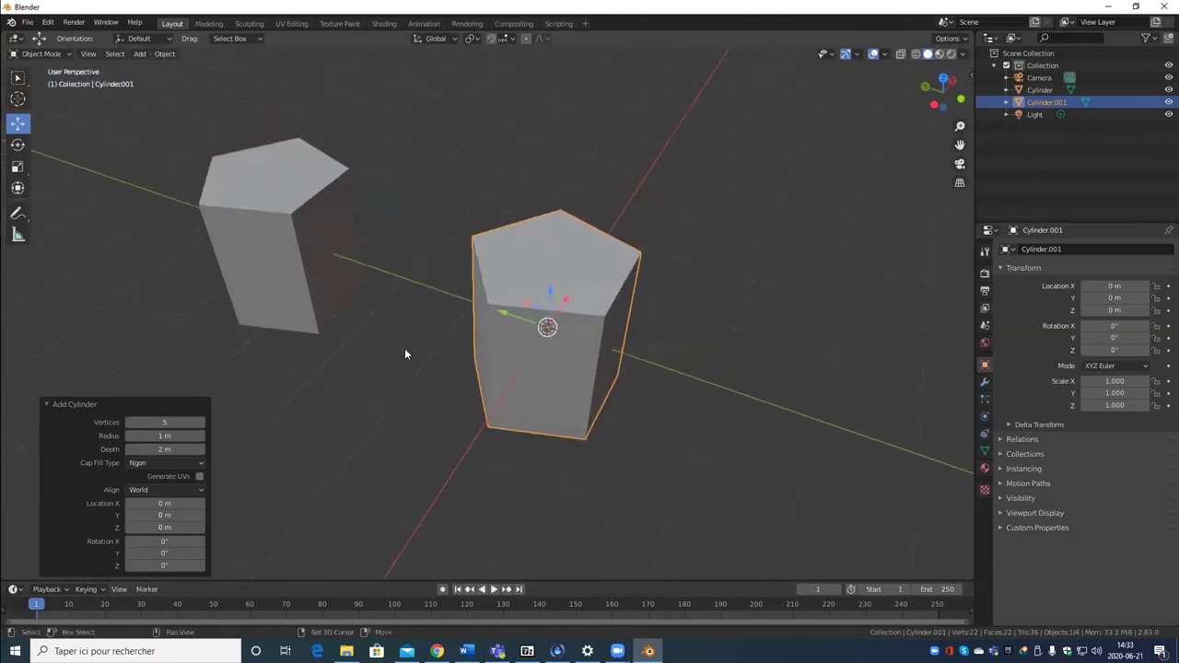
pyautogui.keyDown('shift'); pyautogui.click(323, 269); pyautogui.keyUp('shift')
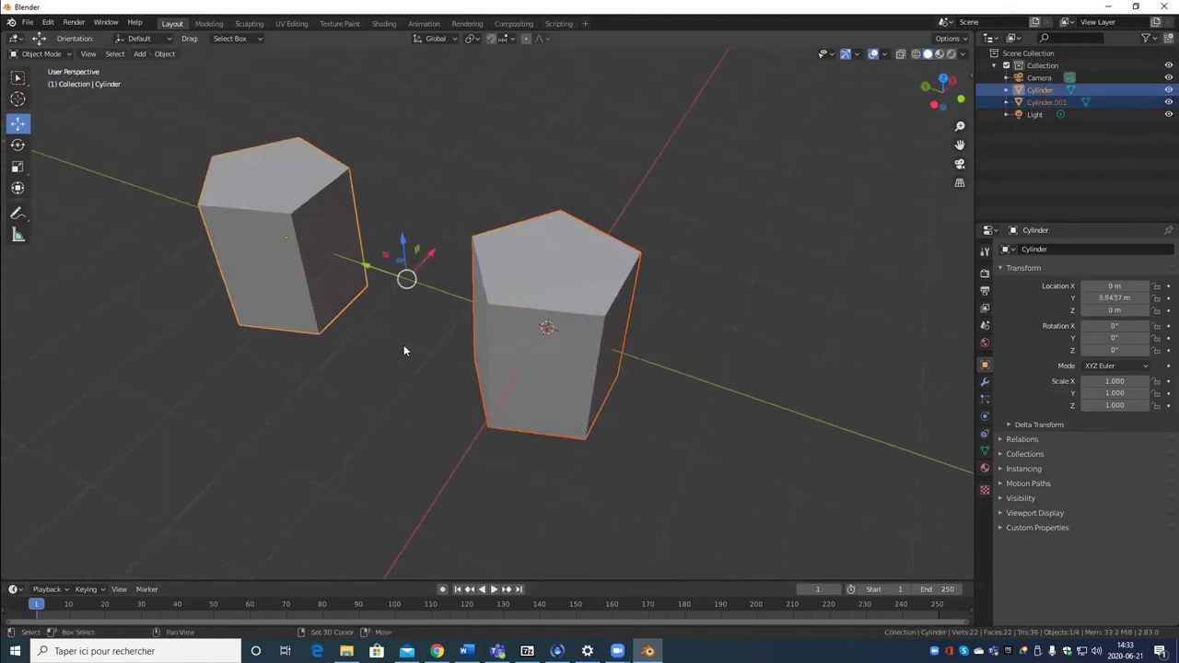
pyautogui.press('KP_Decimal')
pyautogui.press('Tab')
pyautogui.moveTo(421, 384); pyautogui.dragTo(349, 119, button='middle')
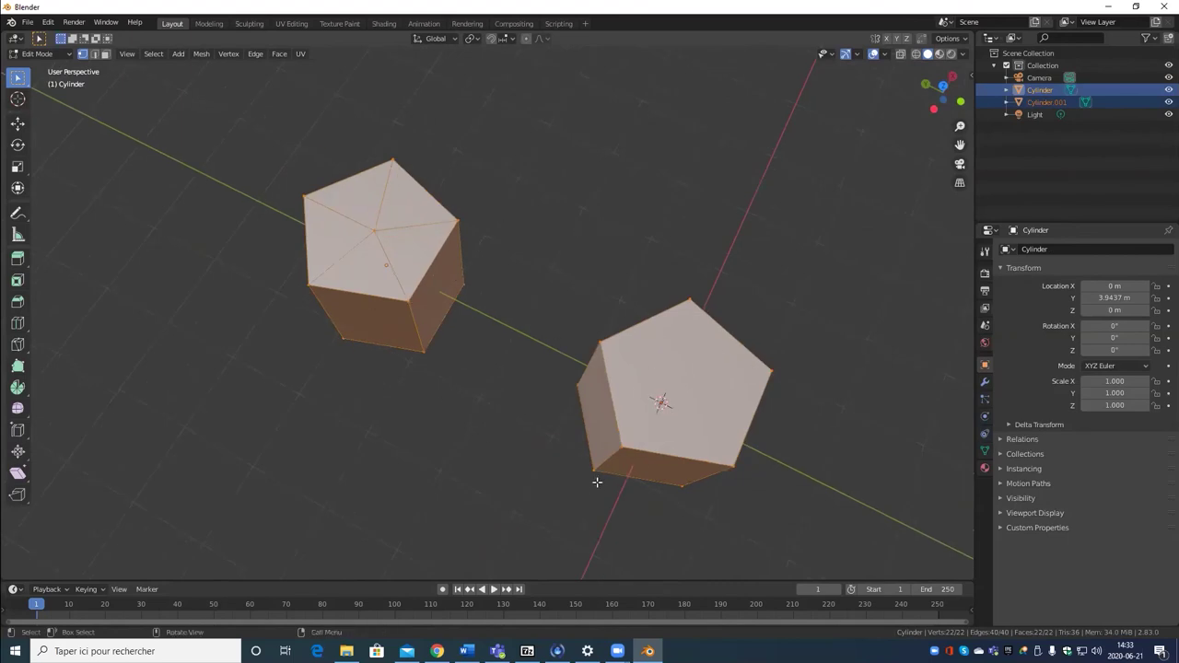
pyautogui.scroll(-3, 594, 488)
pyautogui.moveTo(586, 502); pyautogui.dragTo(623, 434, button='middle')
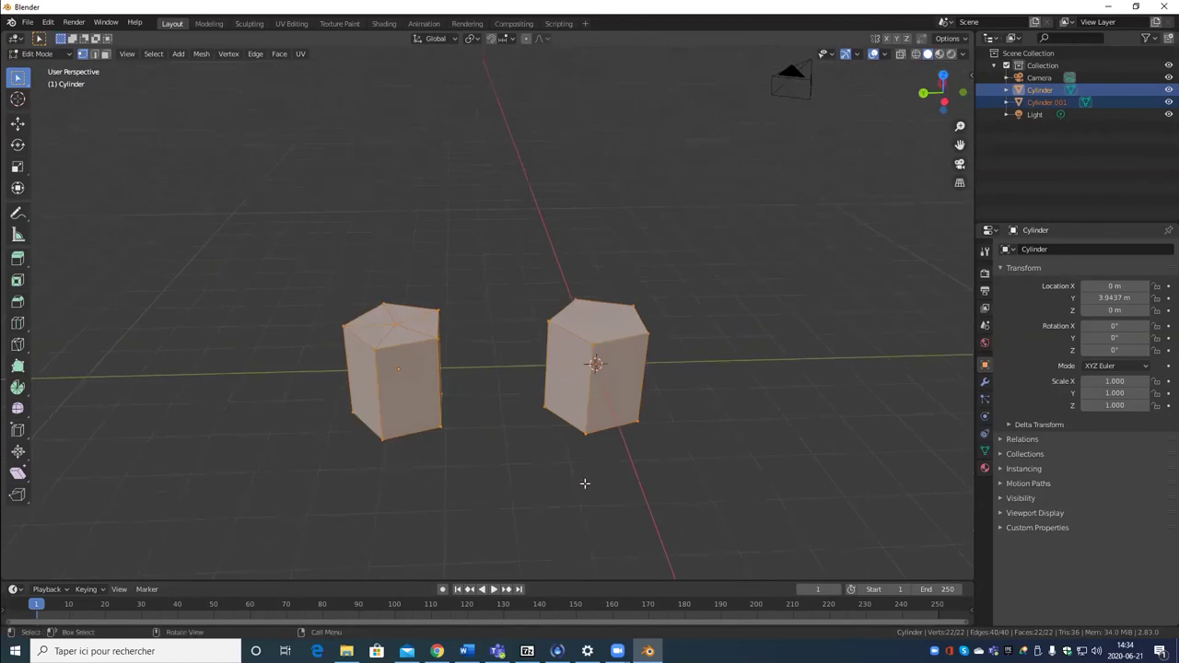
pyautogui.scroll(3, 587, 482)
pyautogui.moveTo(586, 520); pyautogui.dragTo(605, 363, button='middle')
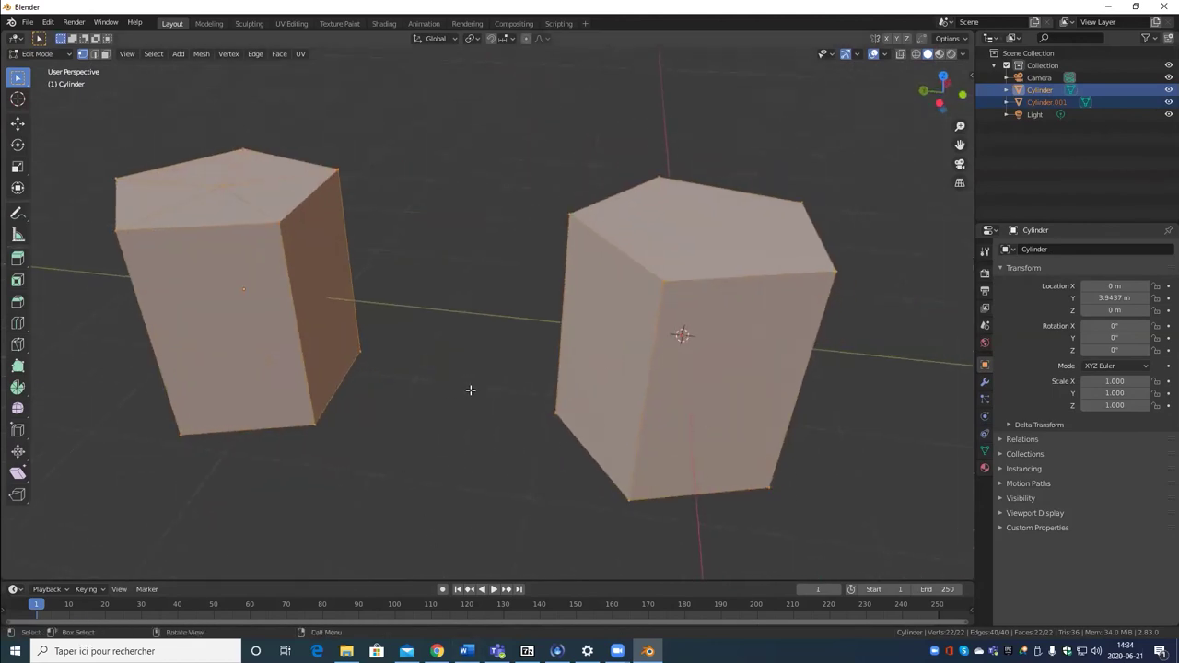
pyautogui.scroll(-3, 384, 390)
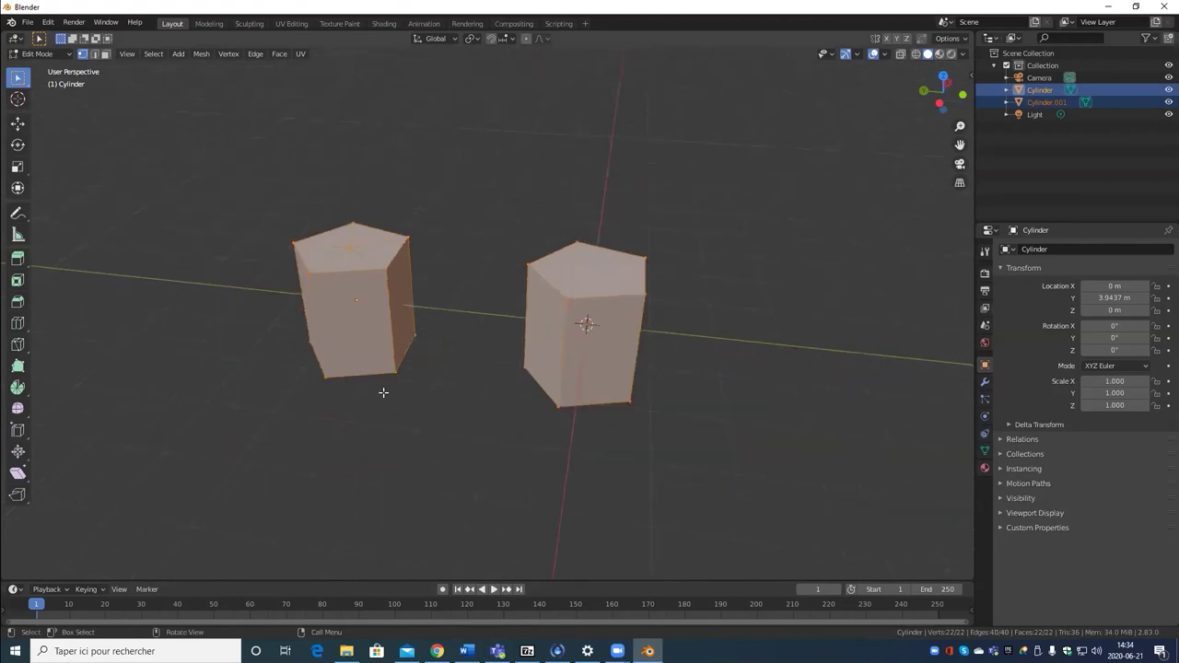
pyautogui.press('Tab')
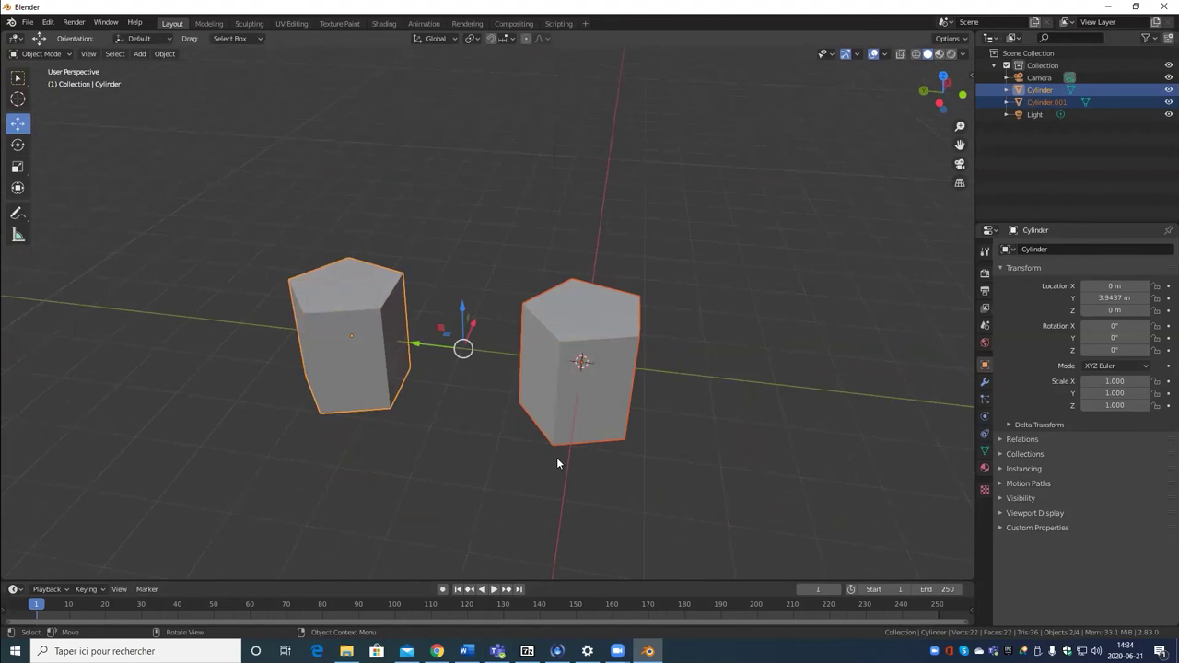
# Step: Delete both cylinders, undo the deletion, and delete them again with the confirmation variant
pyautogui.press('Delete')
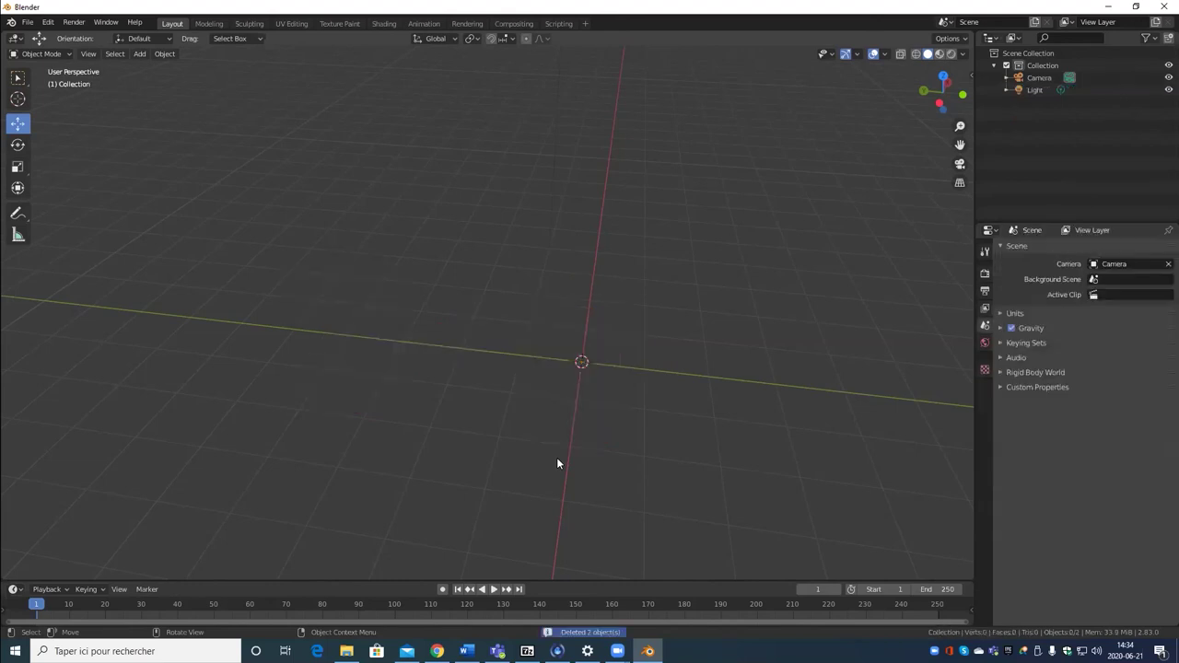
pyautogui.hotkey('ctrl', 'z')
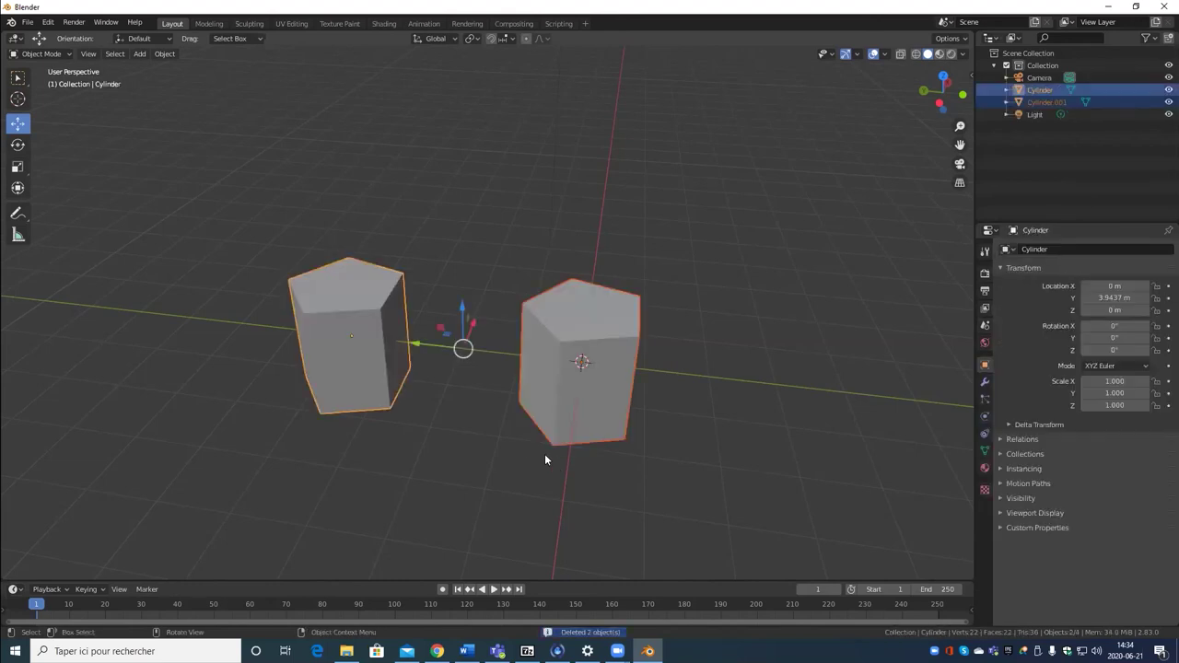
pyautogui.press('x')
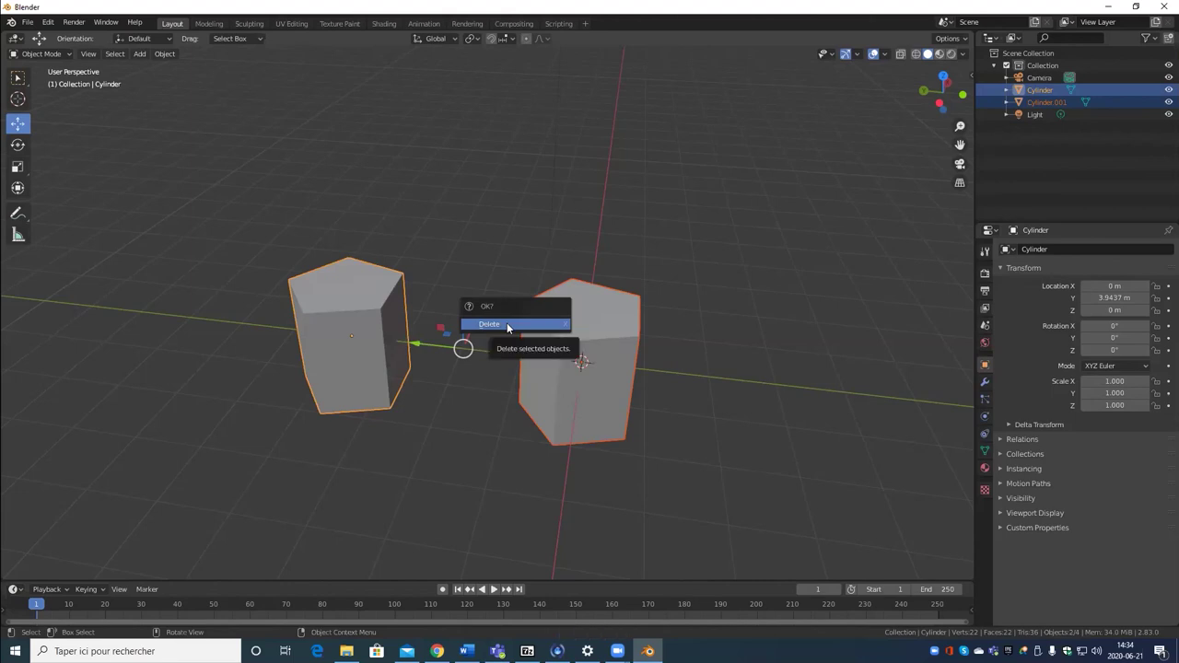
pyautogui.click(507, 325)
pyautogui.moveTo(703, 380); pyautogui.dragTo(621, 342, button='middle')
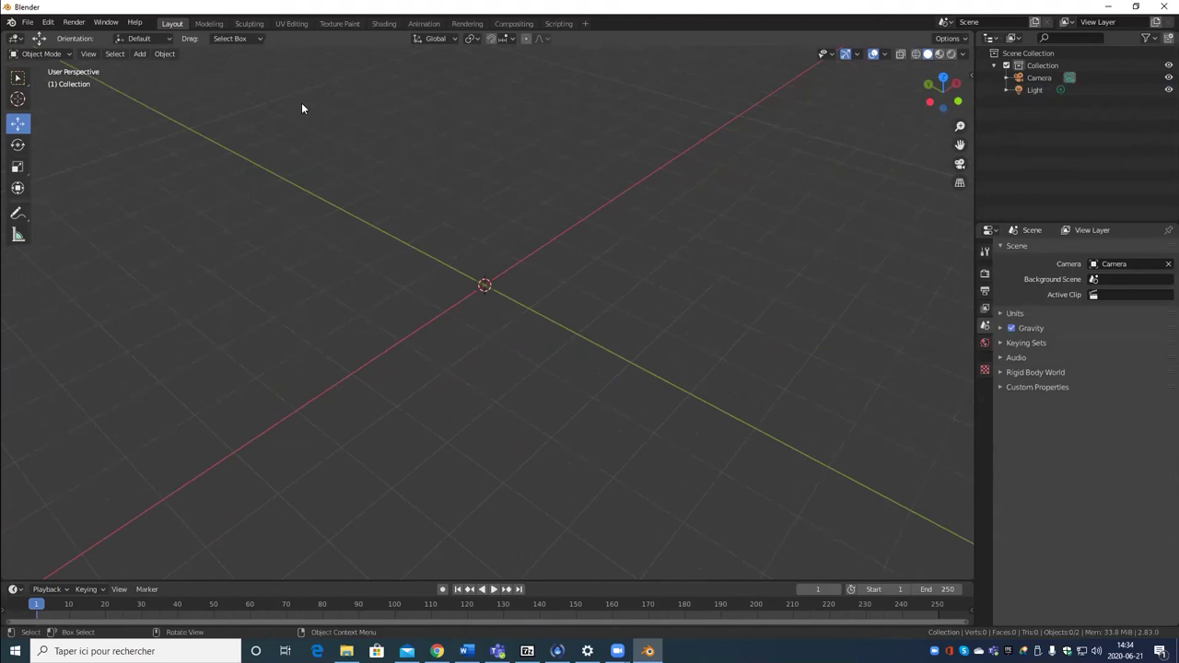
# Step: Add a five-sided cylinder at the world origin and toggle its creation settings, leaving them collapsed
pyautogui.click(141, 53)
pyautogui.moveTo(171, 70)
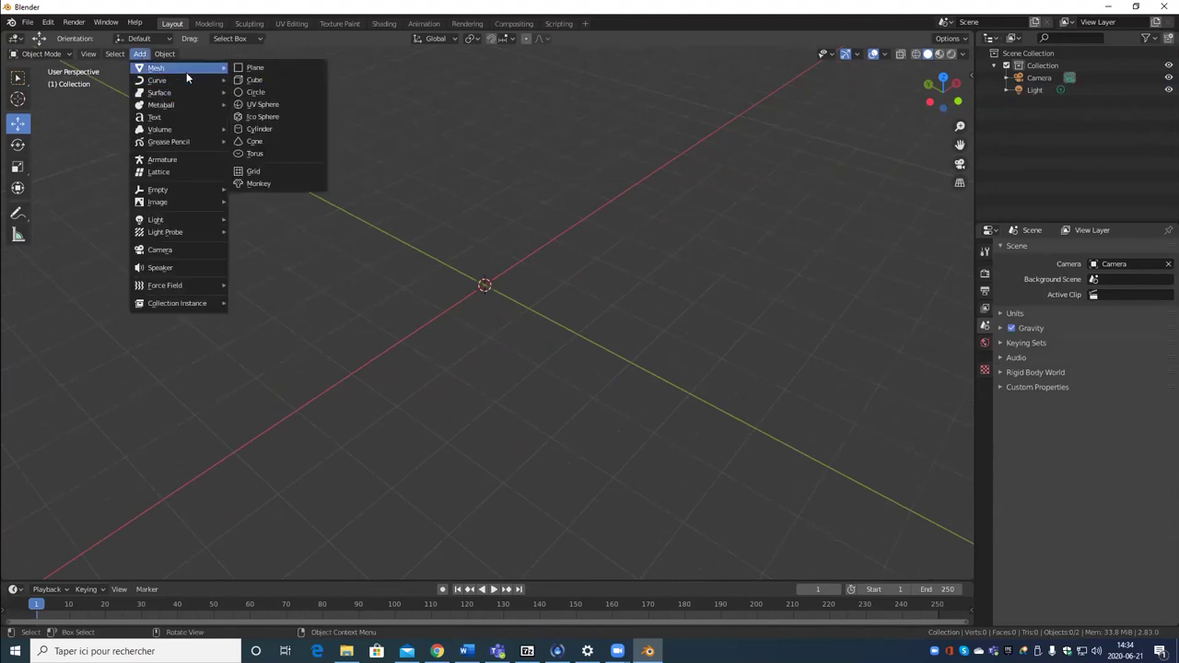
pyautogui.click(282, 131)
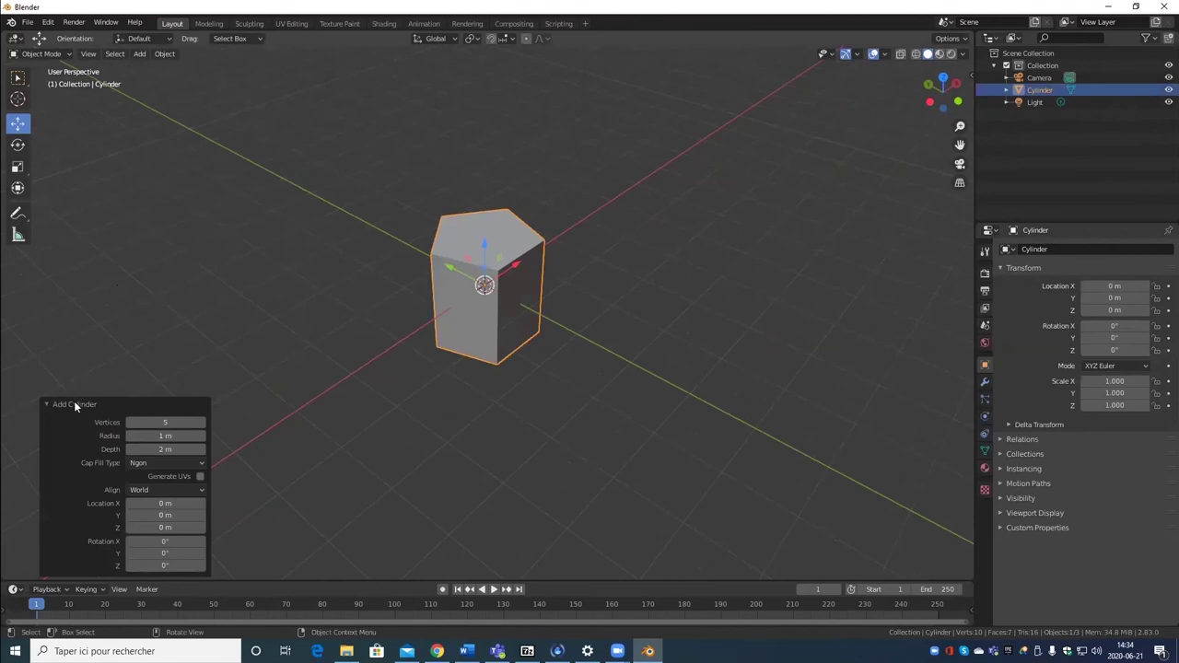
pyautogui.click(75, 404)
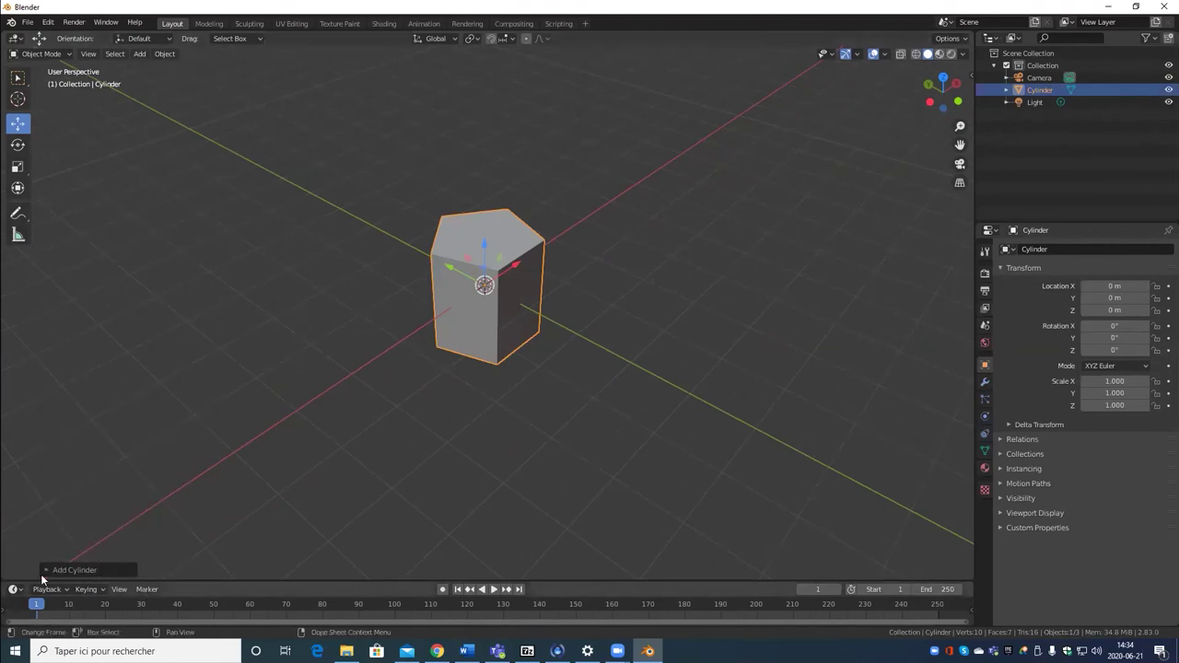
pyautogui.click(75, 570)
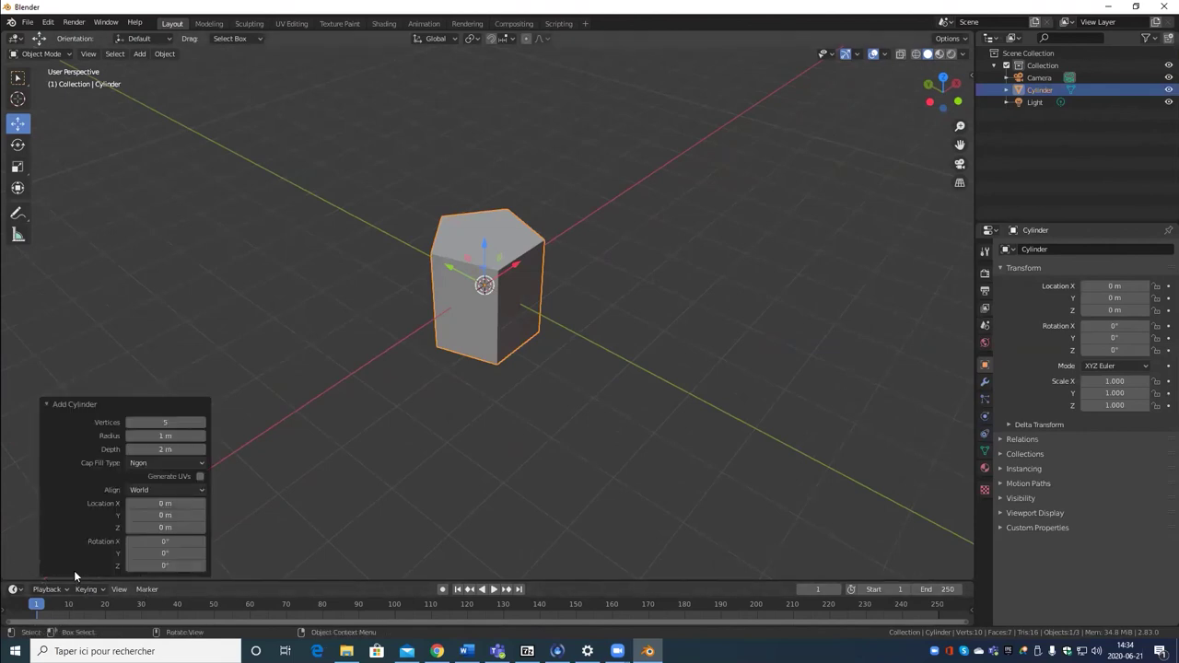
pyautogui.click(124, 404)
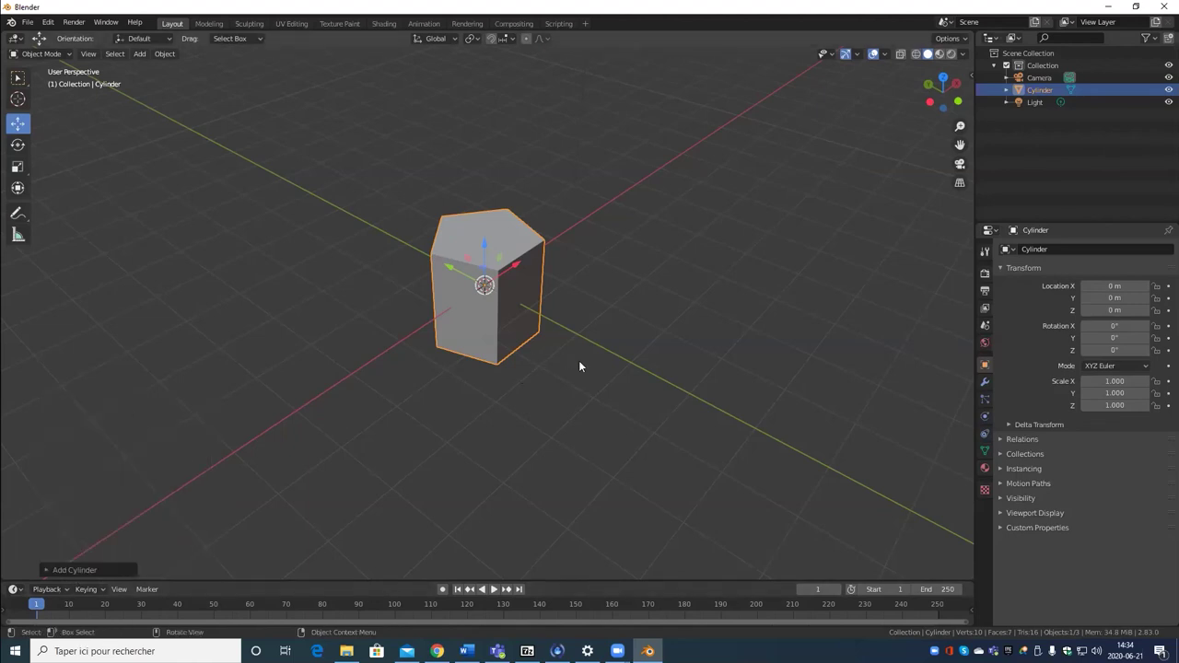
# Step: Delete the newly added cylinder from the scene
pyautogui.press('Delete')
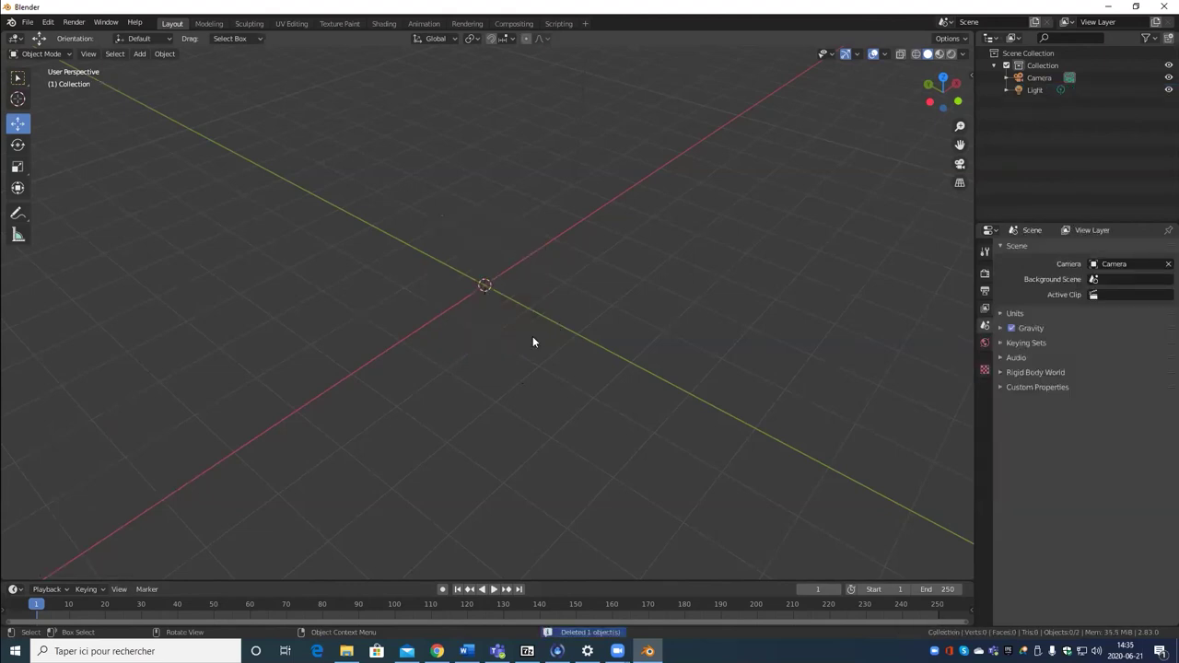
pyautogui.scroll(-2, 521, 348)
pyautogui.moveTo(515, 354)
pyautogui.mouseDown(button='middle')
pyautogui.moveTo(552, 308)
pyautogui.moveTo(623, 326)
pyautogui.moveTo(463, 228)
pyautogui.moveTo(469, 284)
pyautogui.moveTo(519, 271)
pyautogui.moveTo(574, 324)
pyautogui.moveTo(595, 310)
pyautogui.moveTo(484, 295)
pyautogui.moveTo(705, 331)
pyautogui.moveTo(656, 347)
pyautogui.moveTo(660, 292)
pyautogui.moveTo(737, 329)
pyautogui.moveTo(504, 348)
pyautogui.mouseUp(button='middle')
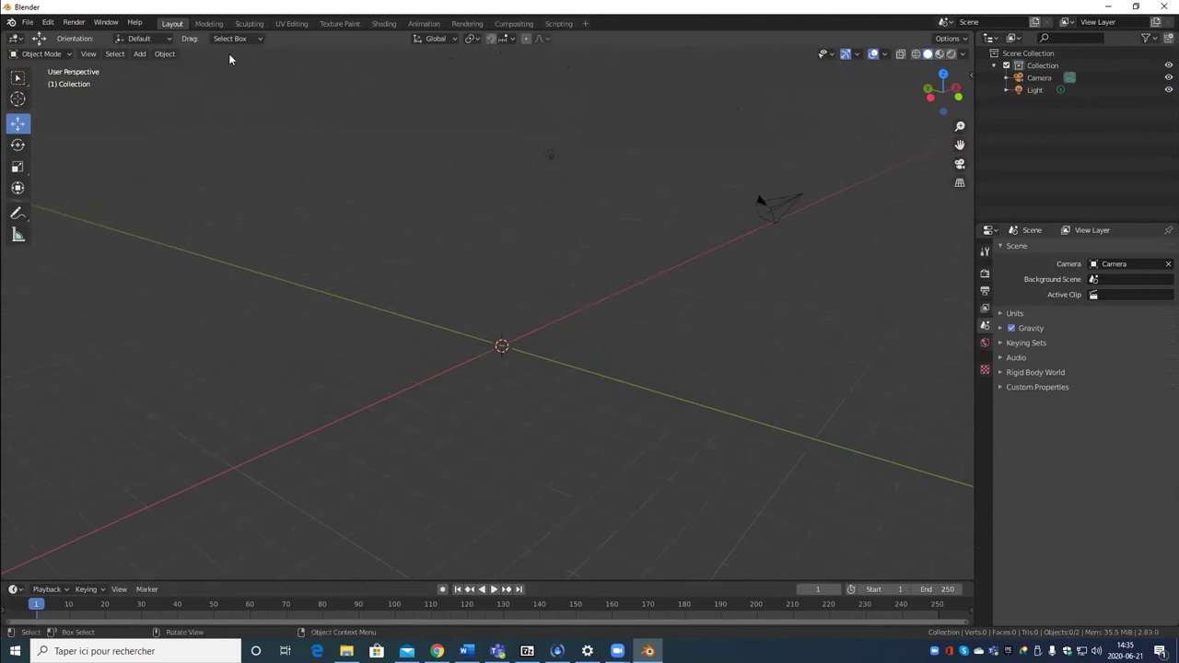
# Step: Add a text object at the world origin and face it from above
pyautogui.click(139, 53)
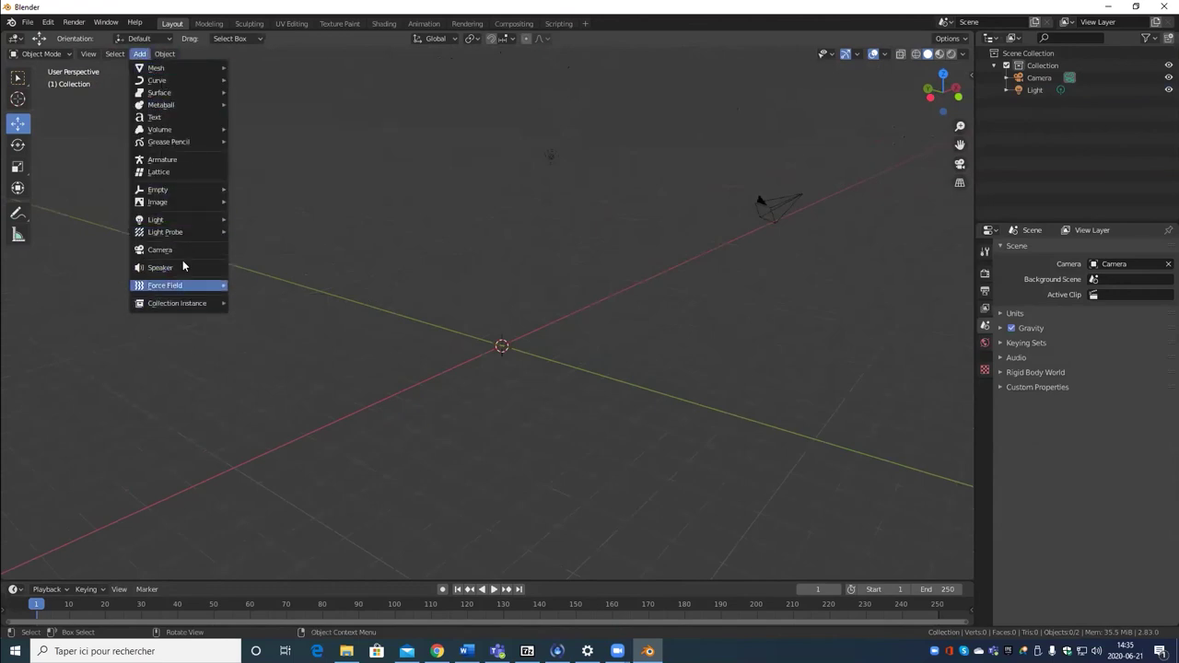
pyautogui.moveTo(161, 72)
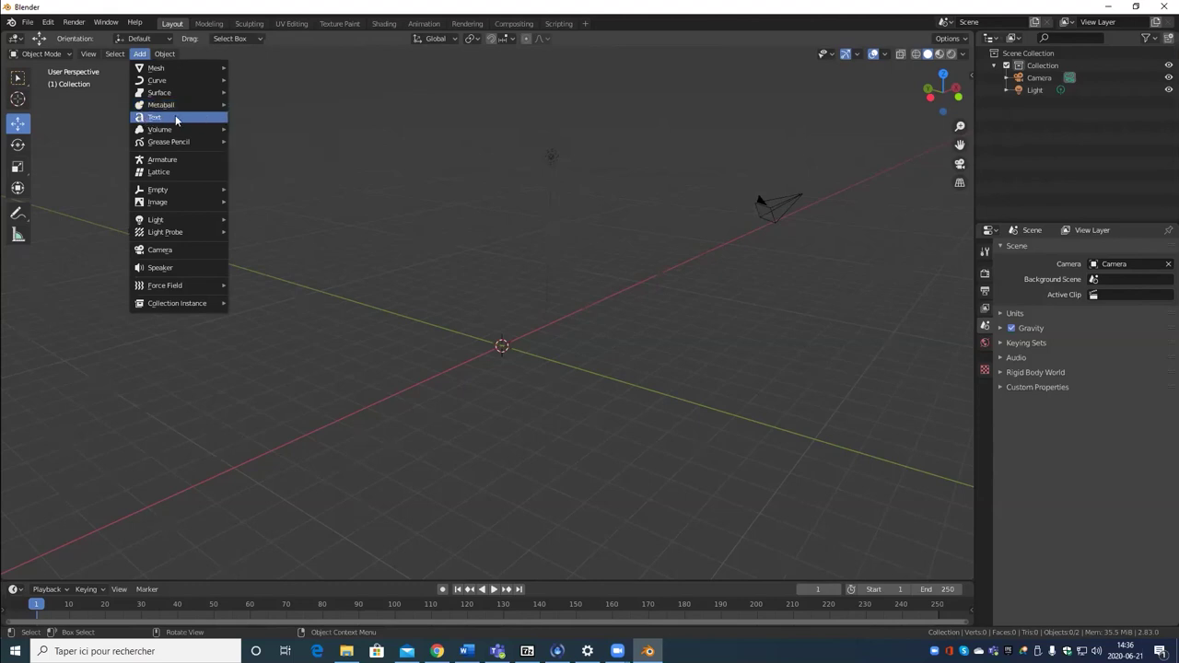
pyautogui.click(176, 120)
pyautogui.scroll(3, 719, 337)
pyautogui.moveTo(718, 337); pyautogui.dragTo(421, 479, button='middle')
pyautogui.scroll(3, 525, 448)
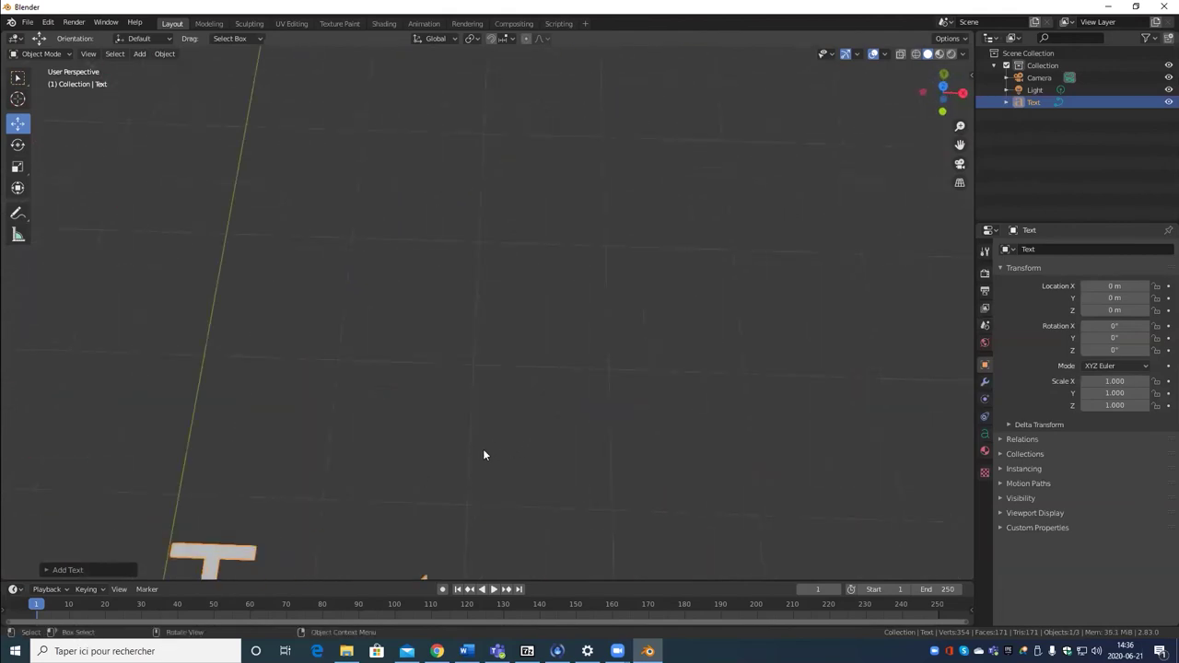
pyautogui.scroll(-3, 483, 454)
pyautogui.moveTo(561, 316); pyautogui.dragTo(569, 345, button='middle')
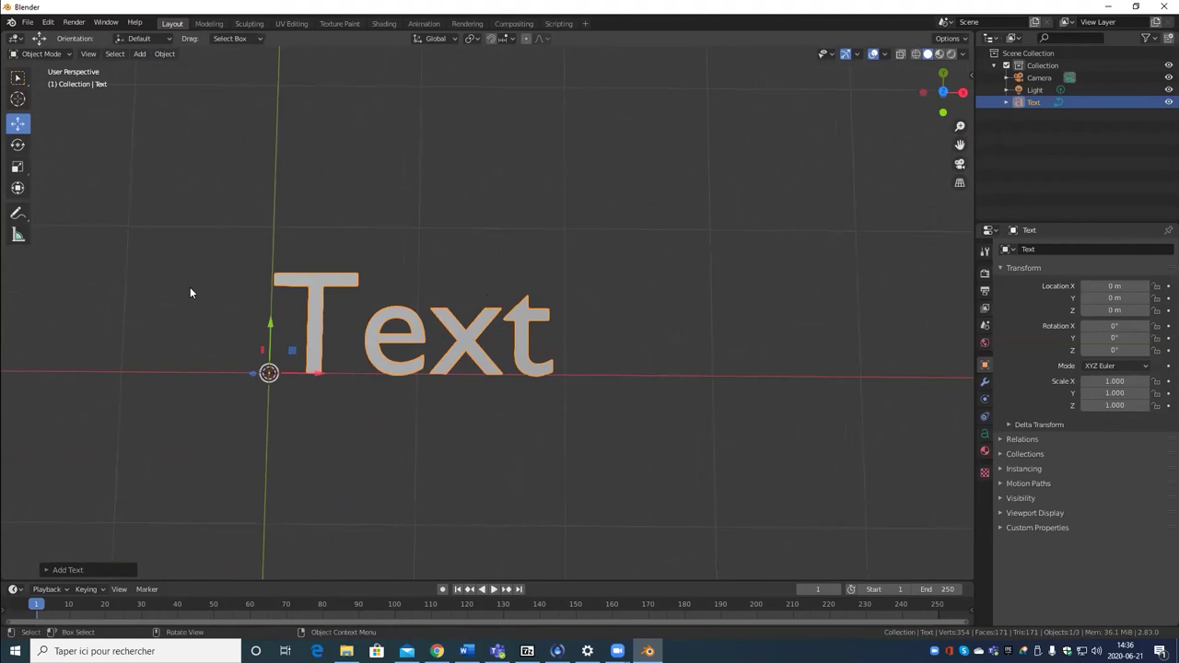
# Step: Replace the text object's default wording with "Pas mal n'importe quoi!" in Edit Mode and return to Object Mode
pyautogui.press('Tab')
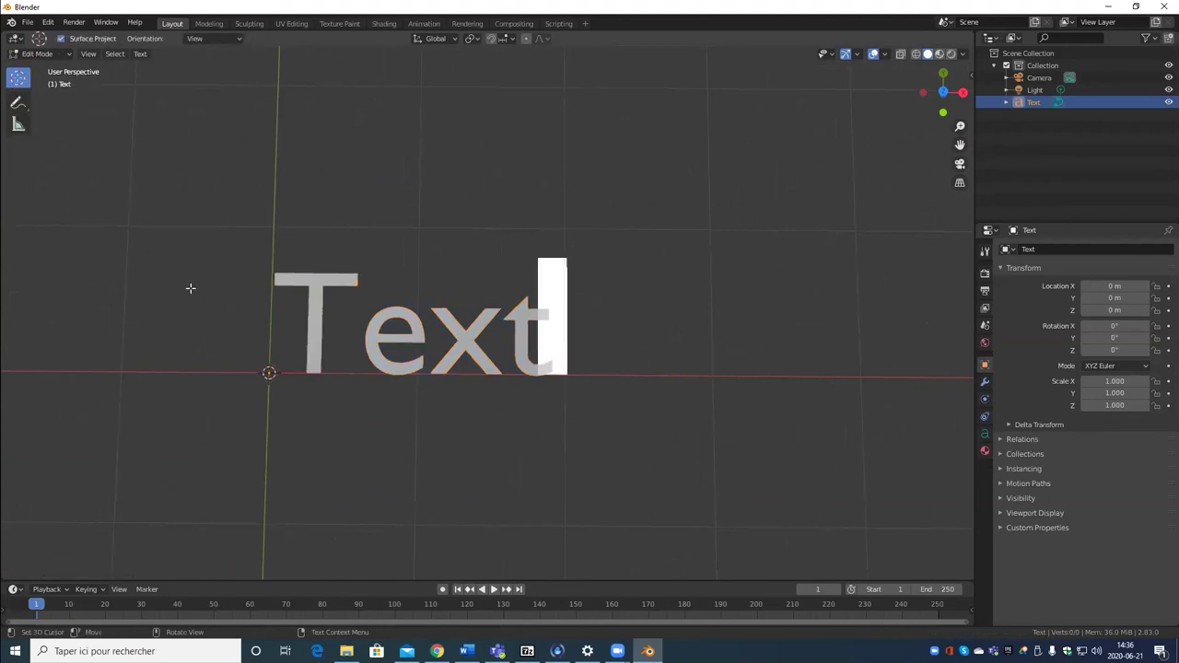
pyautogui.press('BackSpace')
pyautogui.press('BackSpace')
pyautogui.press('BackSpace')
pyautogui.press('BackSpace')
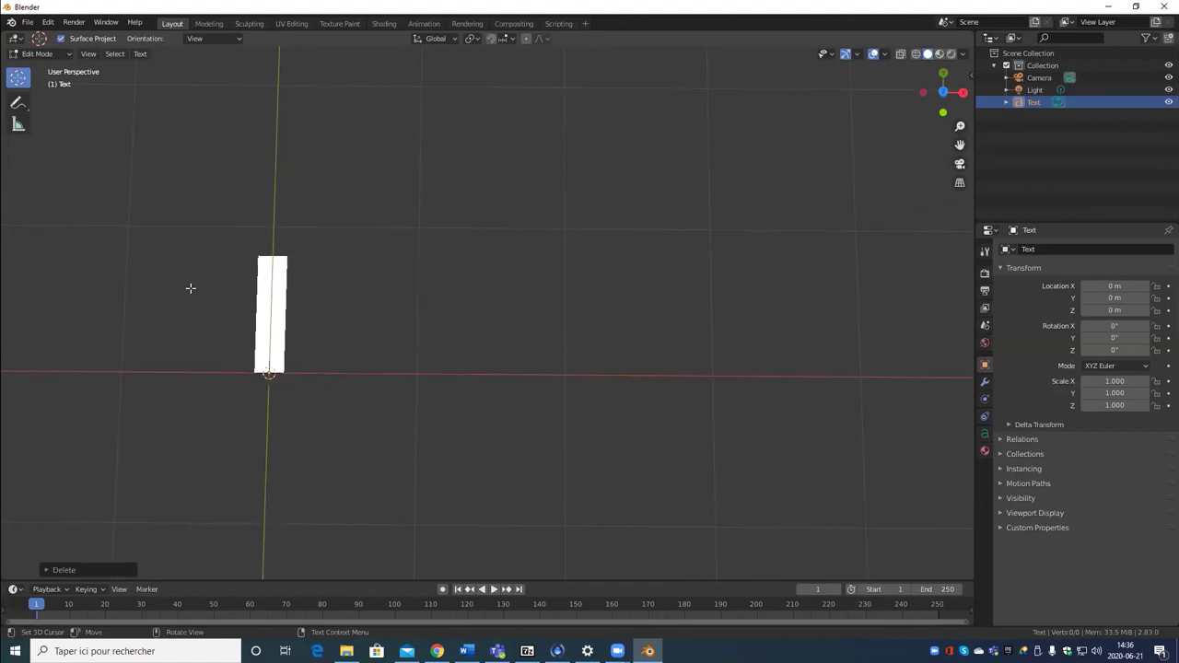
pyautogui.write('Pas mal')
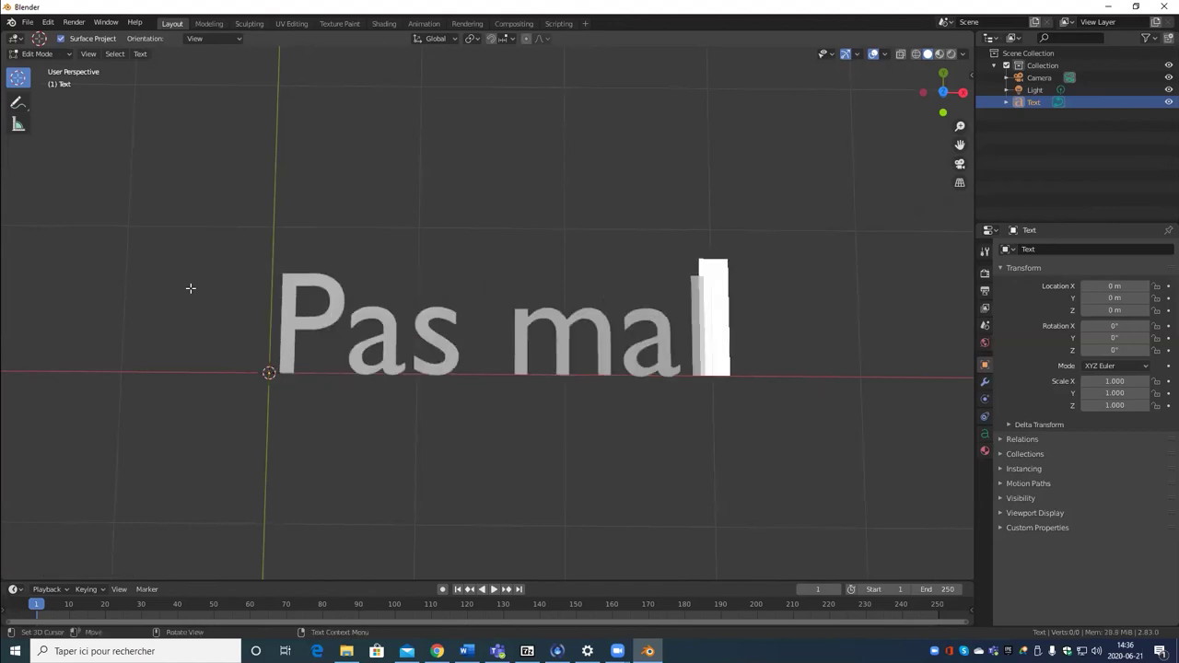
pyautogui.write(" n'im")
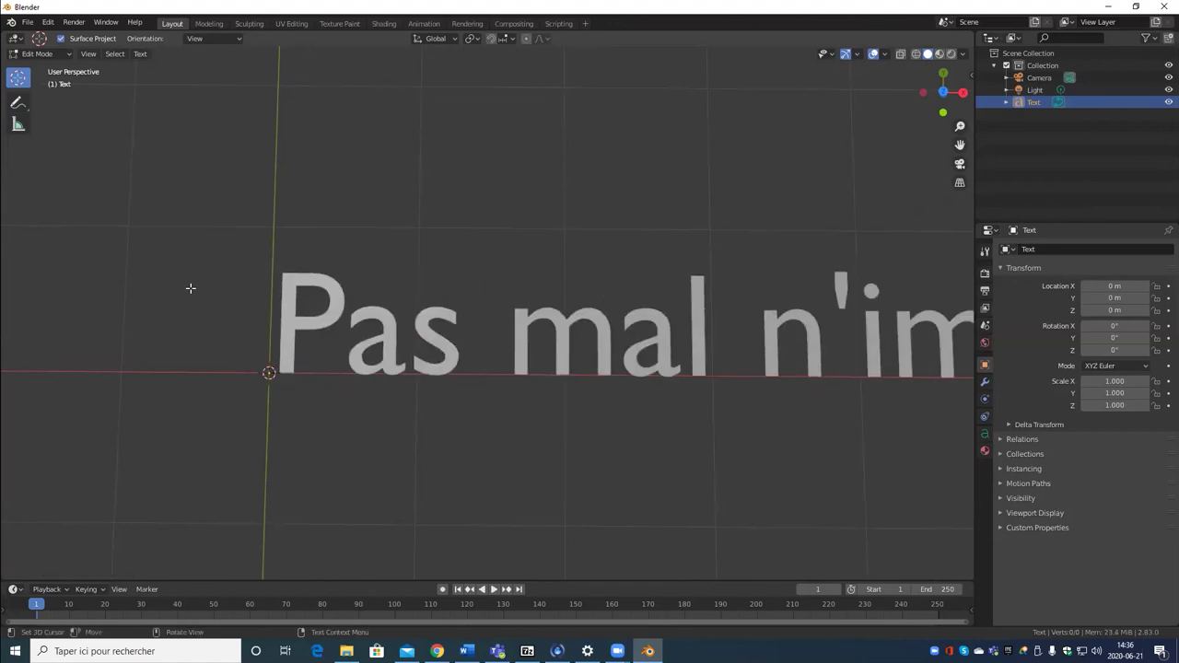
pyautogui.write('porte')
pyautogui.scroll(-3, 525, 322)
pyautogui.scroll(-1, 525, 323)
pyautogui.write('qu')
pyautogui.keyDown('ctrl'); pyautogui.scroll(-3, 621, 344); pyautogui.keyUp('ctrl')
pyautogui.write('oi!')
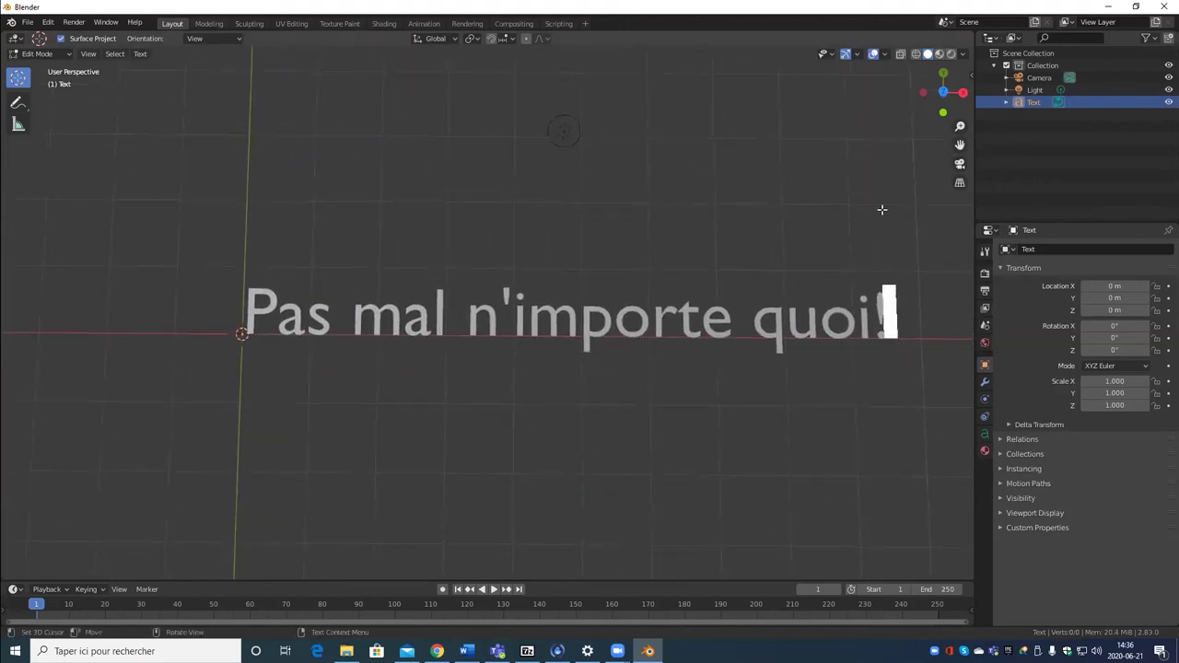
pyautogui.press('Tab')
# Step: Raise the text object about 1.64 m along the Z axis
pyautogui.moveTo(734, 329); pyautogui.dragTo(352, 435, button='middle')
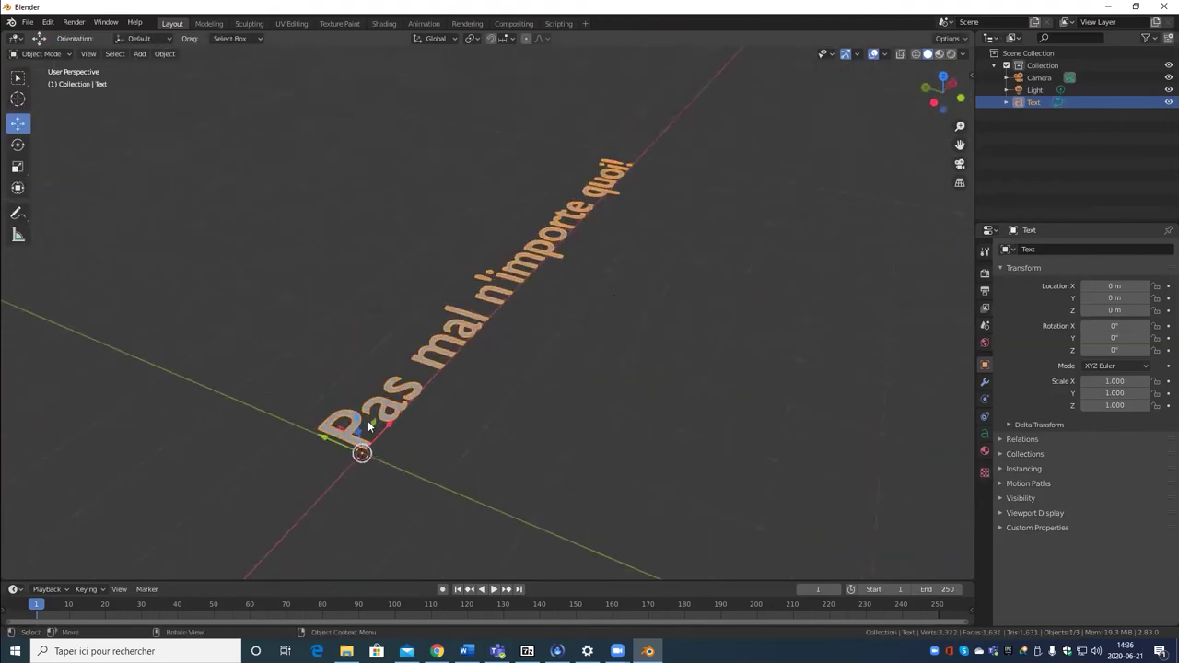
pyautogui.moveTo(357, 426); pyautogui.dragTo(481, 347)
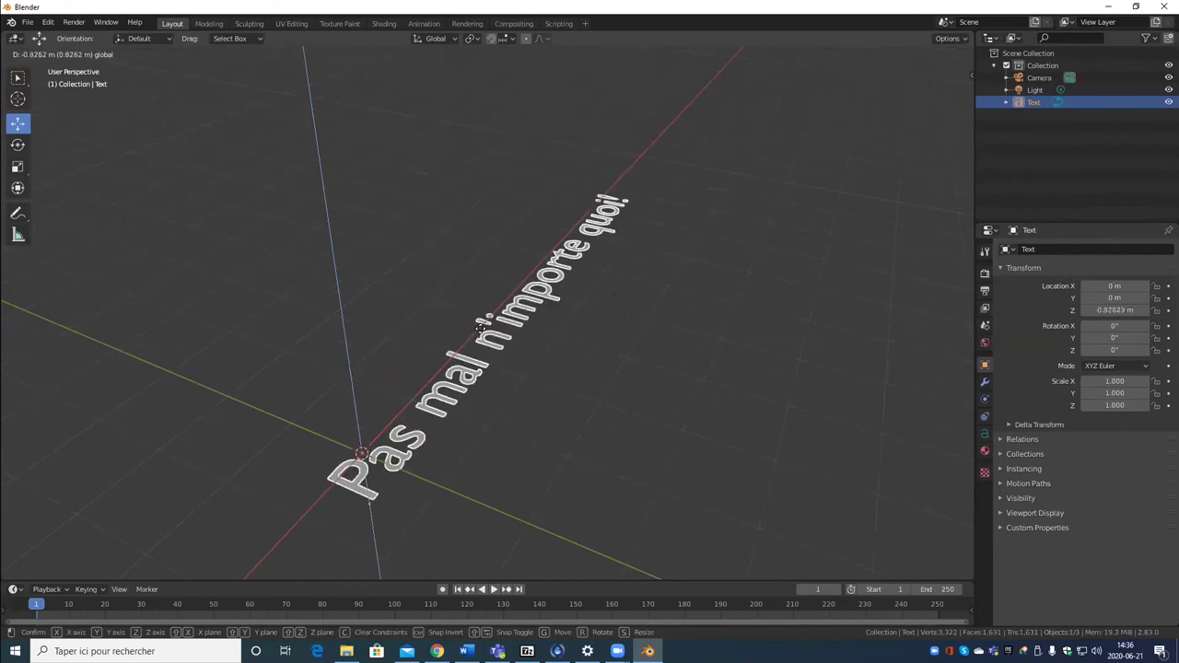
pyautogui.click(553, 516)
pyautogui.moveTo(553, 515); pyautogui.dragTo(612, 398, button='middle')
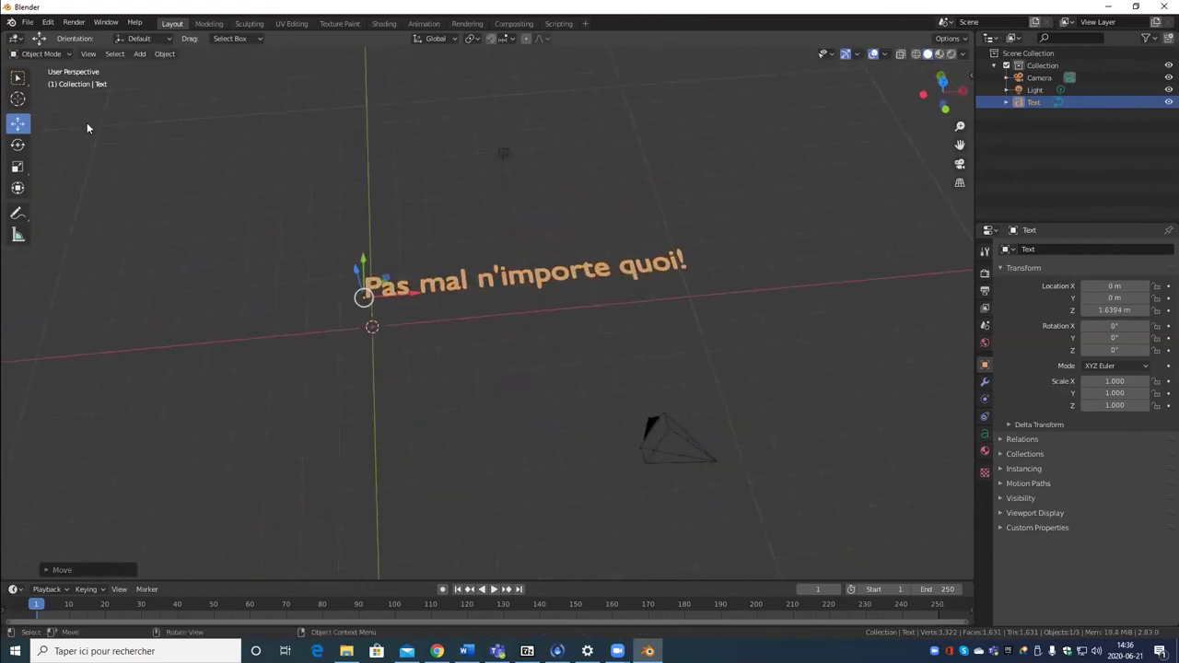
# Step: Scale the text object to about 6.96 along X and 31.08 along Z, and inspect its thickness up close
pyautogui.click(18, 167)
pyautogui.moveTo(411, 295); pyautogui.dragTo(711, 298)
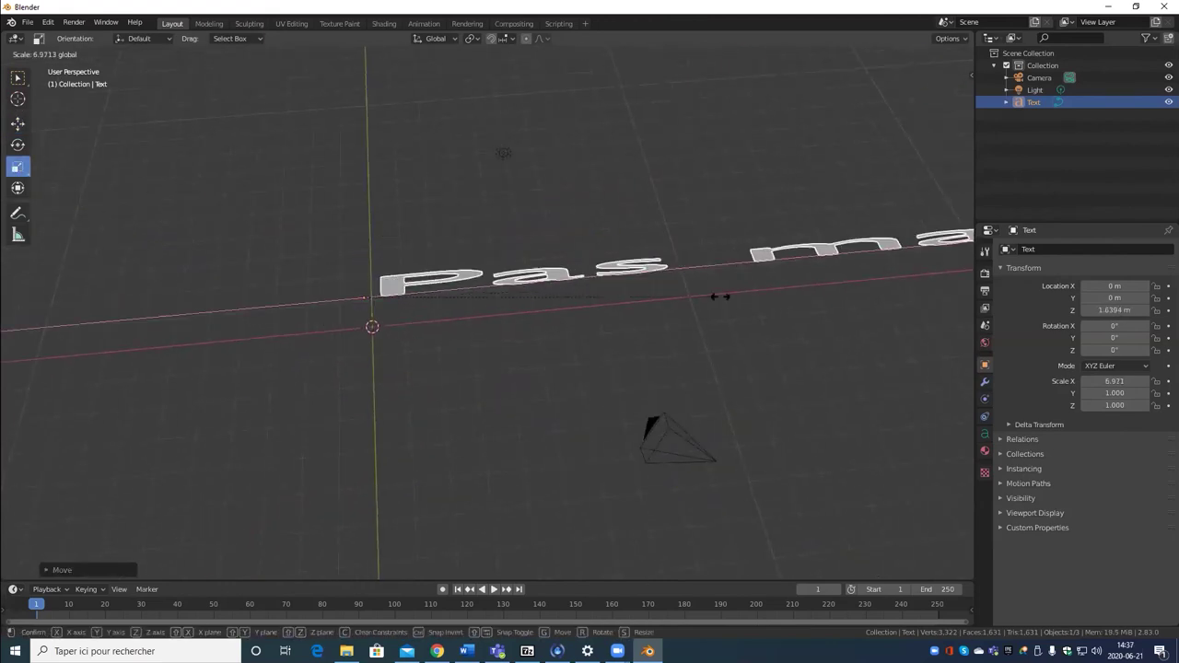
pyautogui.moveTo(710, 298); pyautogui.dragTo(391, 413, button='middle')
pyautogui.moveTo(390, 410); pyautogui.dragTo(413, 198)
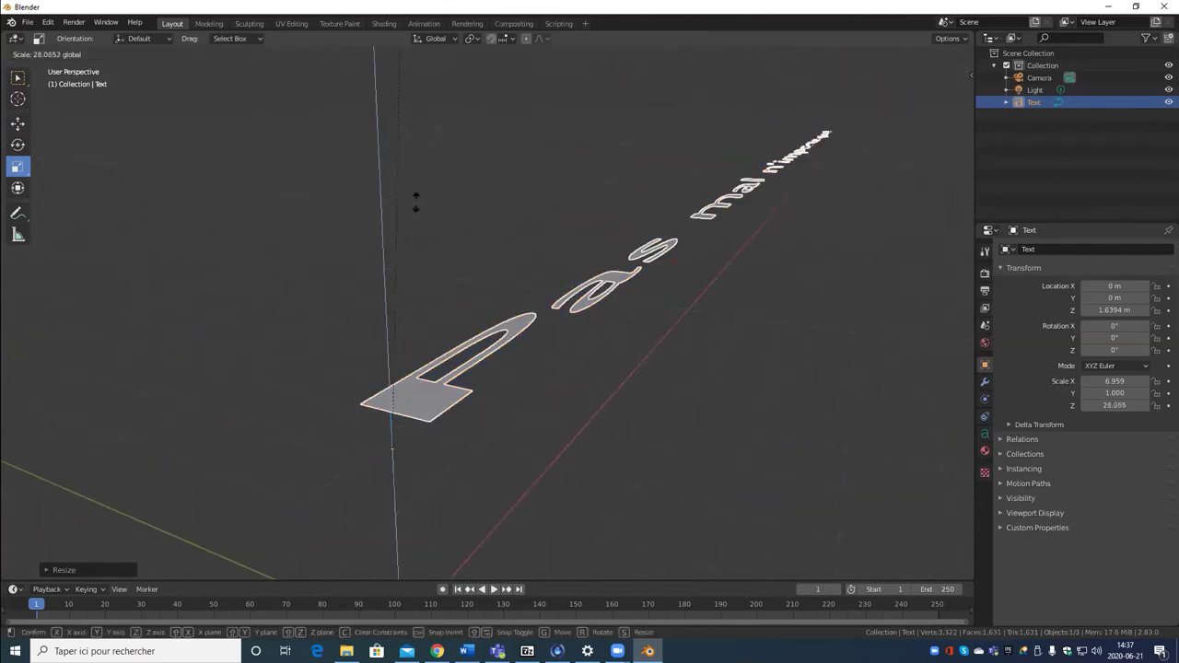
pyautogui.click(577, 258)
pyautogui.scroll(6, 476, 398)
pyautogui.moveTo(491, 362); pyautogui.dragTo(614, 326, button='middle')
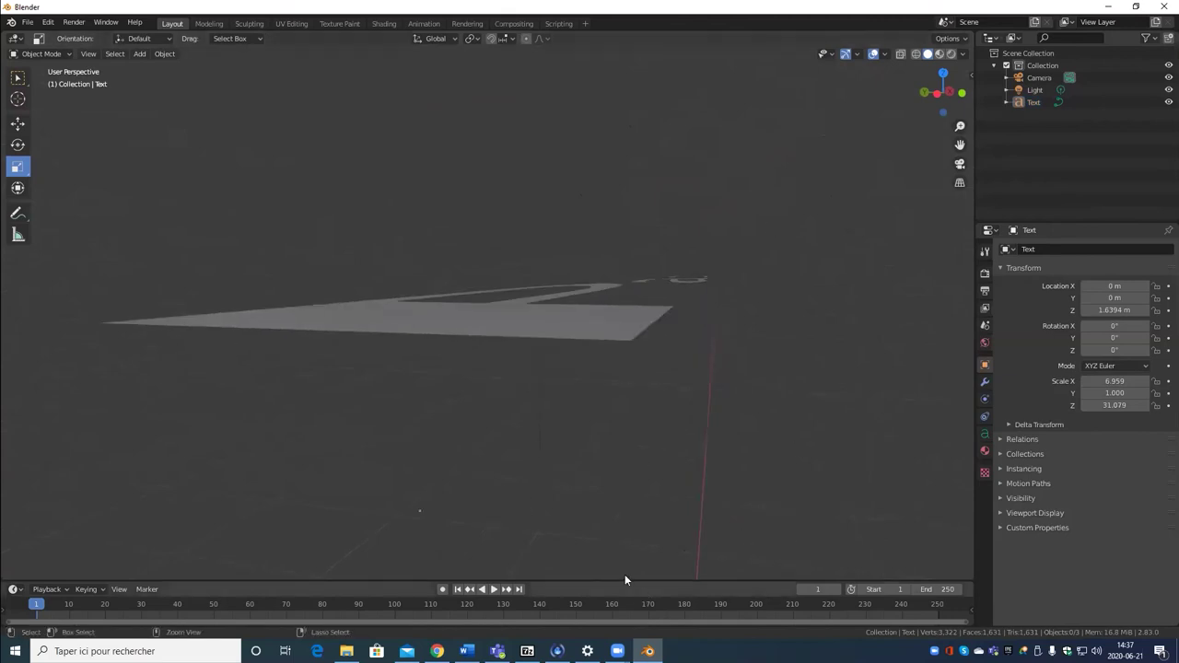
# Step: Restore the text object's selection and delete it
pyautogui.hotkey('ctrl', 'z')
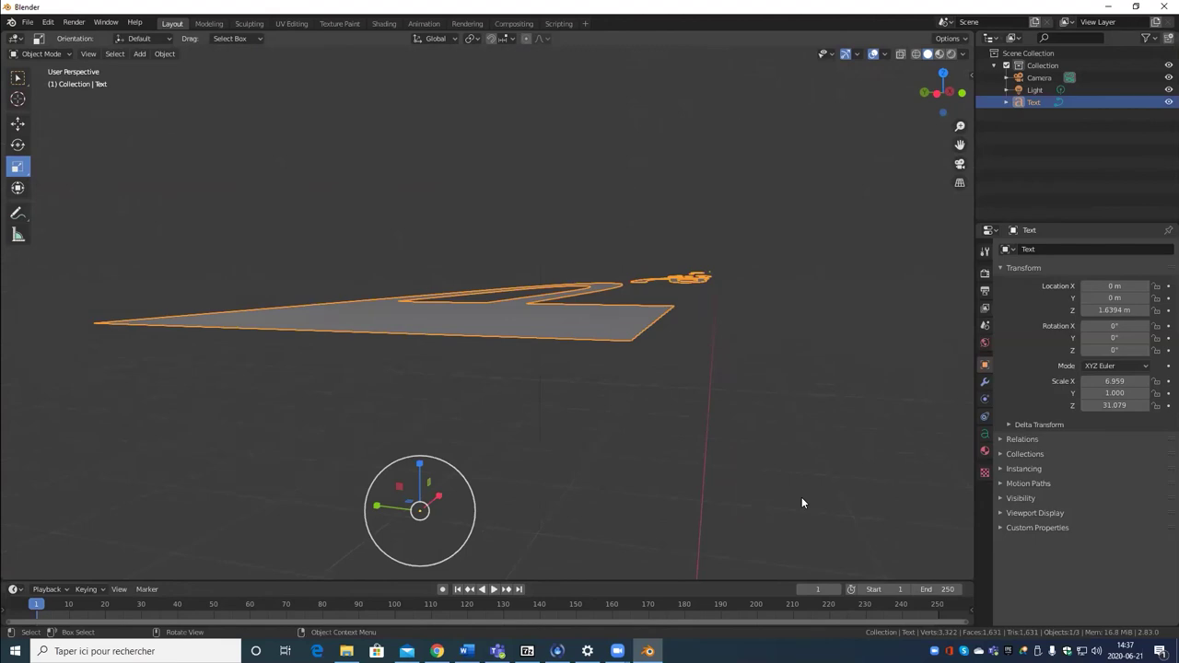
pyautogui.press('Delete')
pyautogui.moveTo(182, 271); pyautogui.dragTo(158, 58, button='middle')
# Step: Browse the available object types and add an ico sphere at the world origin
pyautogui.click(139, 54)
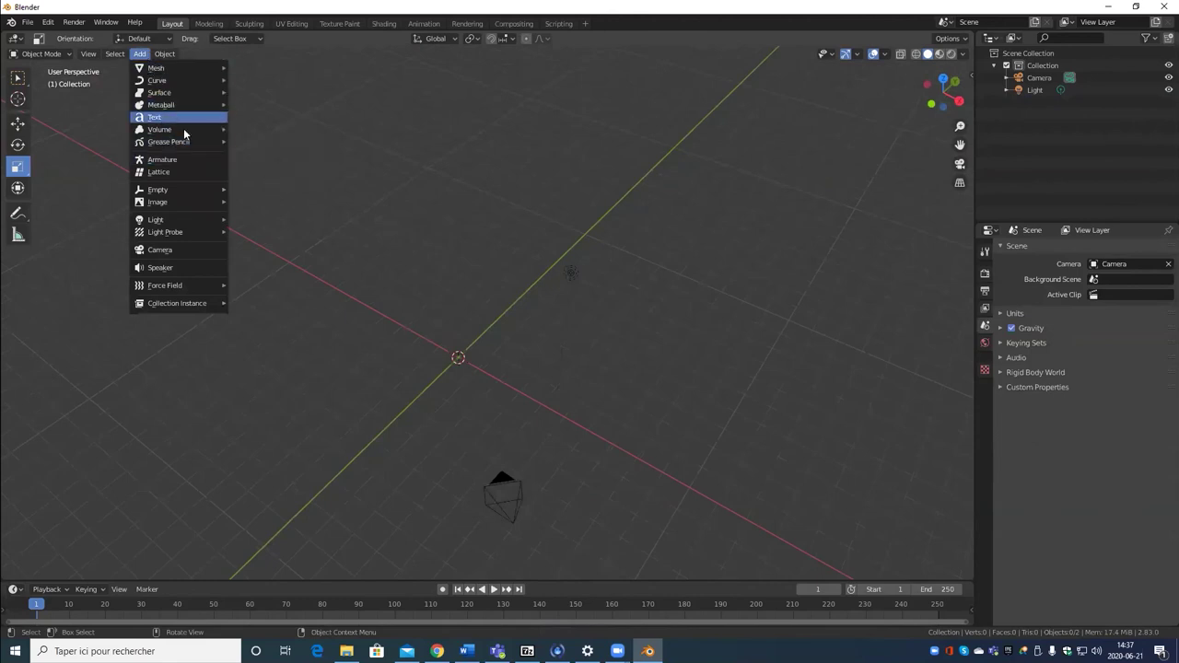
pyautogui.moveTo(188, 134)
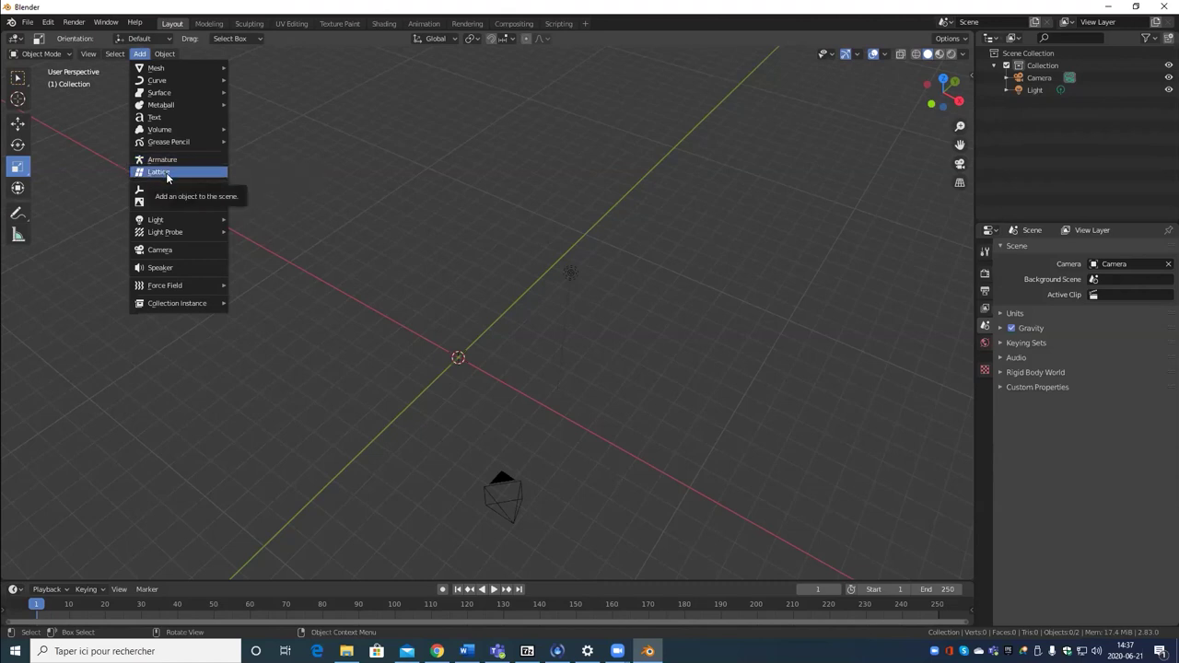
pyautogui.click(141, 54)
pyautogui.moveTo(184, 71)
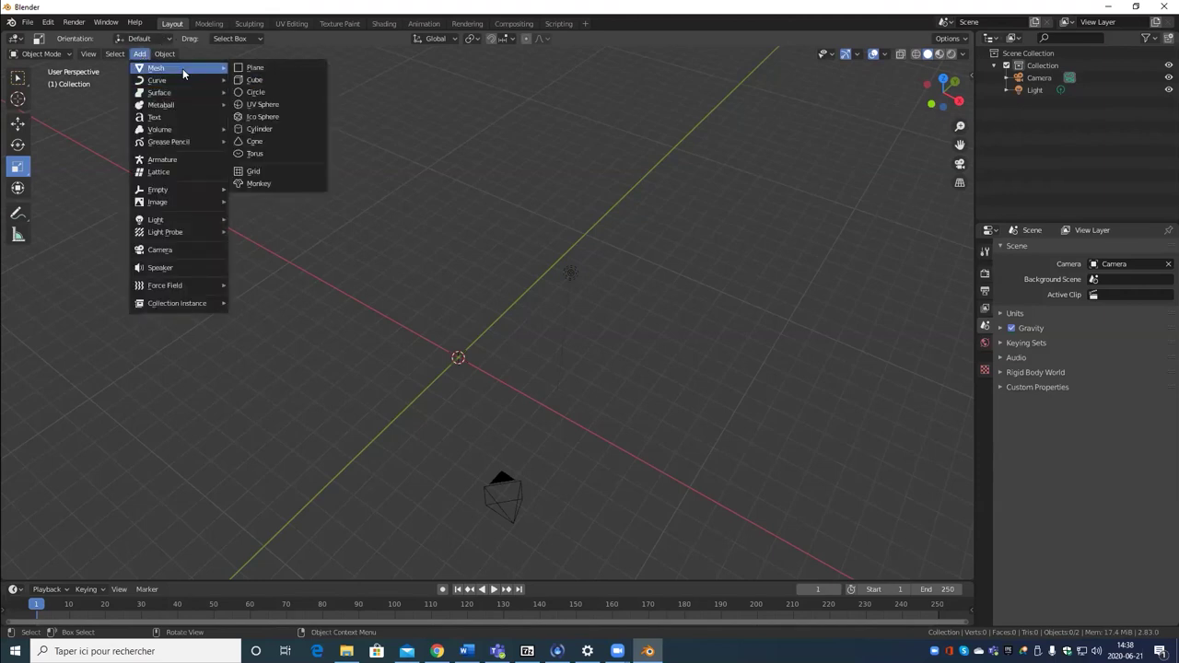
pyautogui.click(276, 116)
pyautogui.moveTo(614, 366); pyautogui.dragTo(608, 332, button='middle')
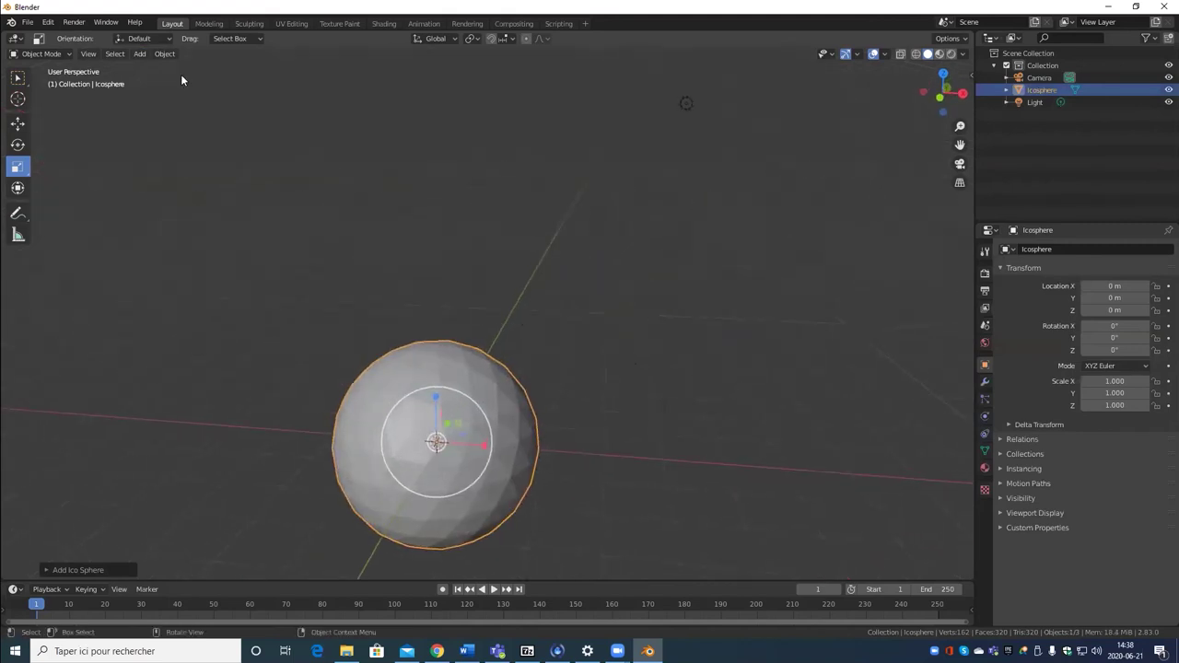
# Step: Add a lattice object at the ico sphere's centre
pyautogui.click(147, 53)
pyautogui.click(140, 54)
pyautogui.click(175, 172)
pyautogui.scroll(-3, 479, 394)
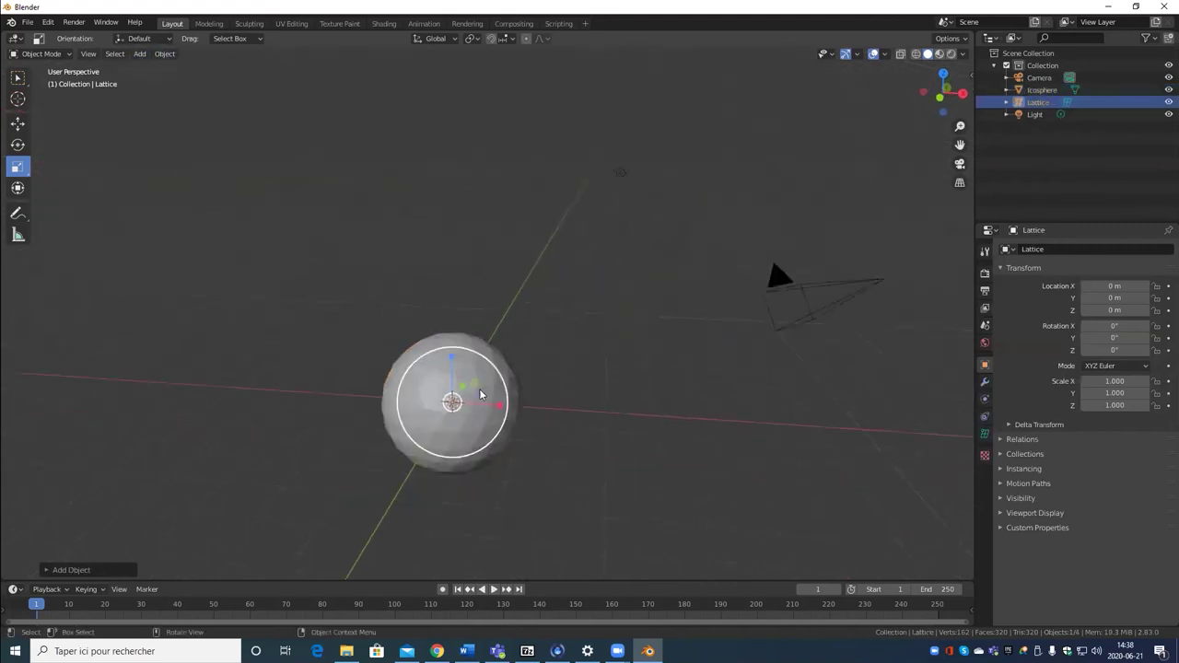
pyautogui.moveTo(480, 394); pyautogui.dragTo(522, 400, button='middle')
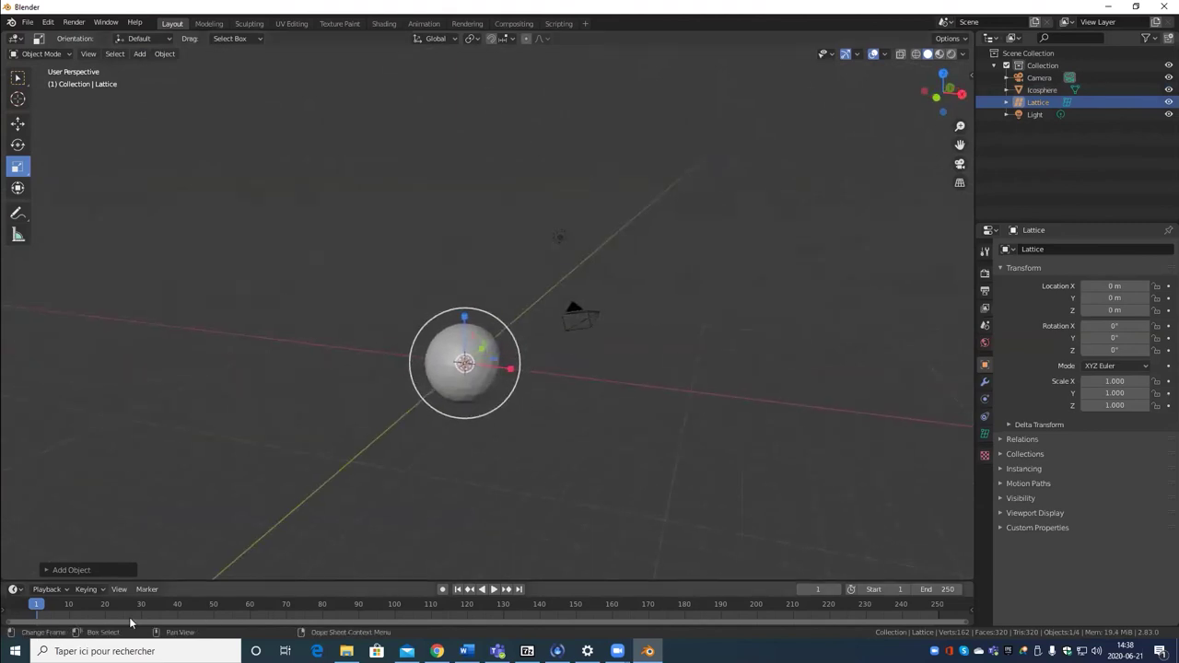
# Step: Try adjusting the lattice's radius in its creation settings, and undo the lattice's addition
pyautogui.click(72, 570)
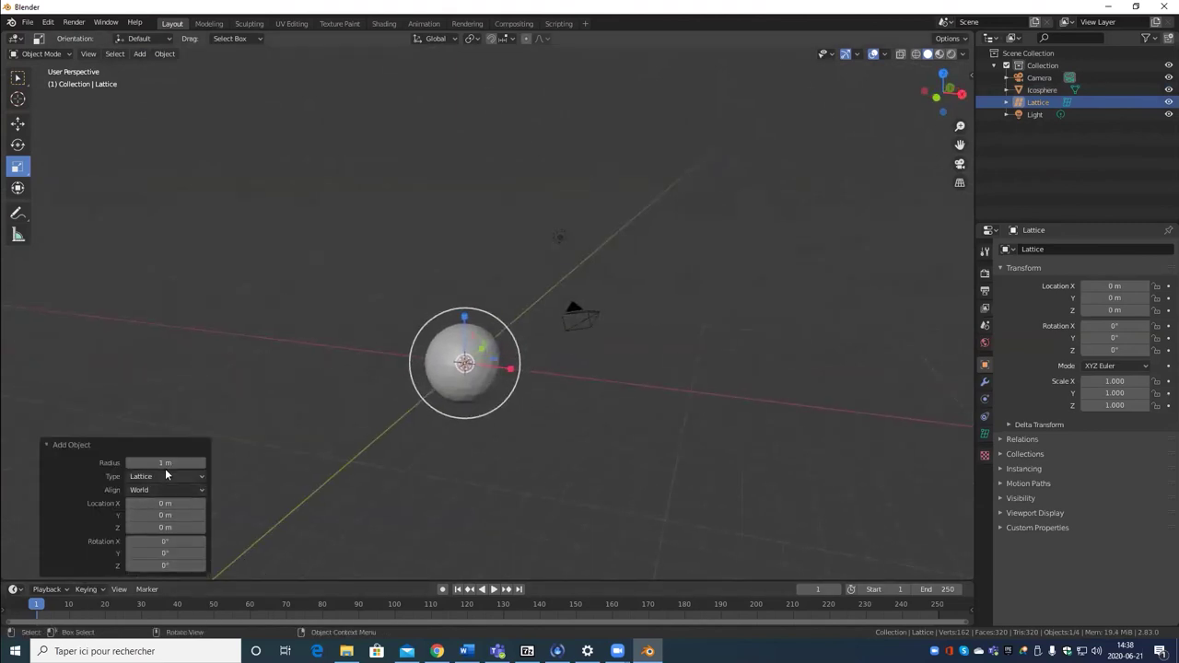
pyautogui.scroll(4, 293, 512)
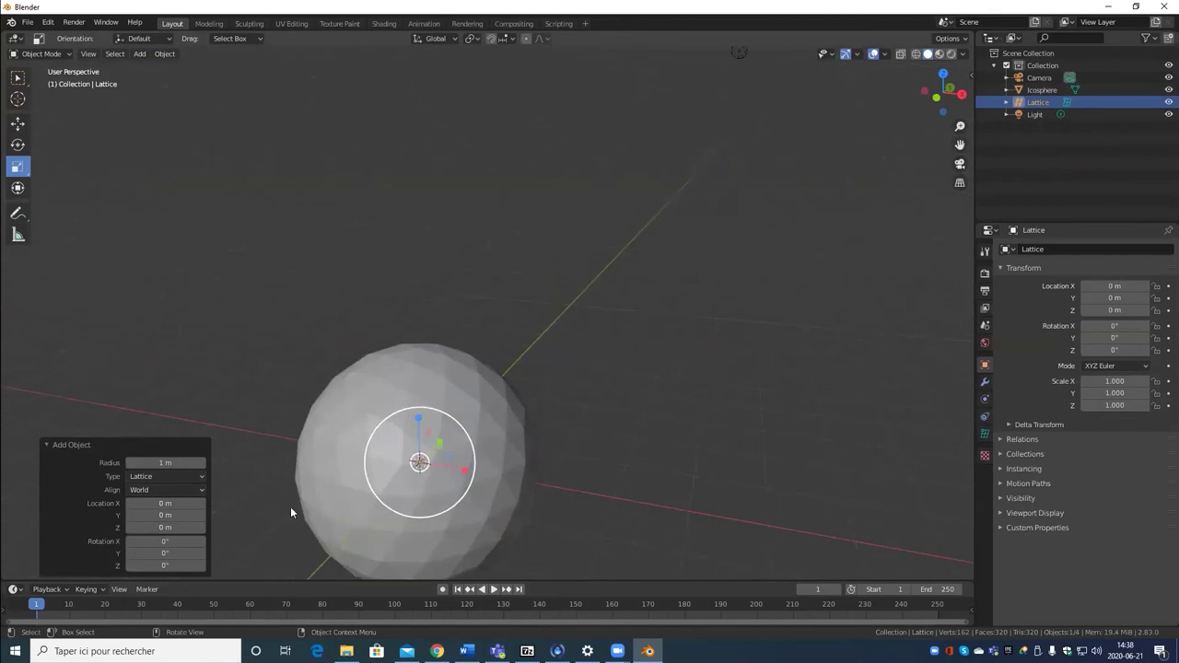
pyautogui.moveTo(166, 463); pyautogui.dragTo(170, 463)
pyautogui.hotkey('ctrl', 'z')
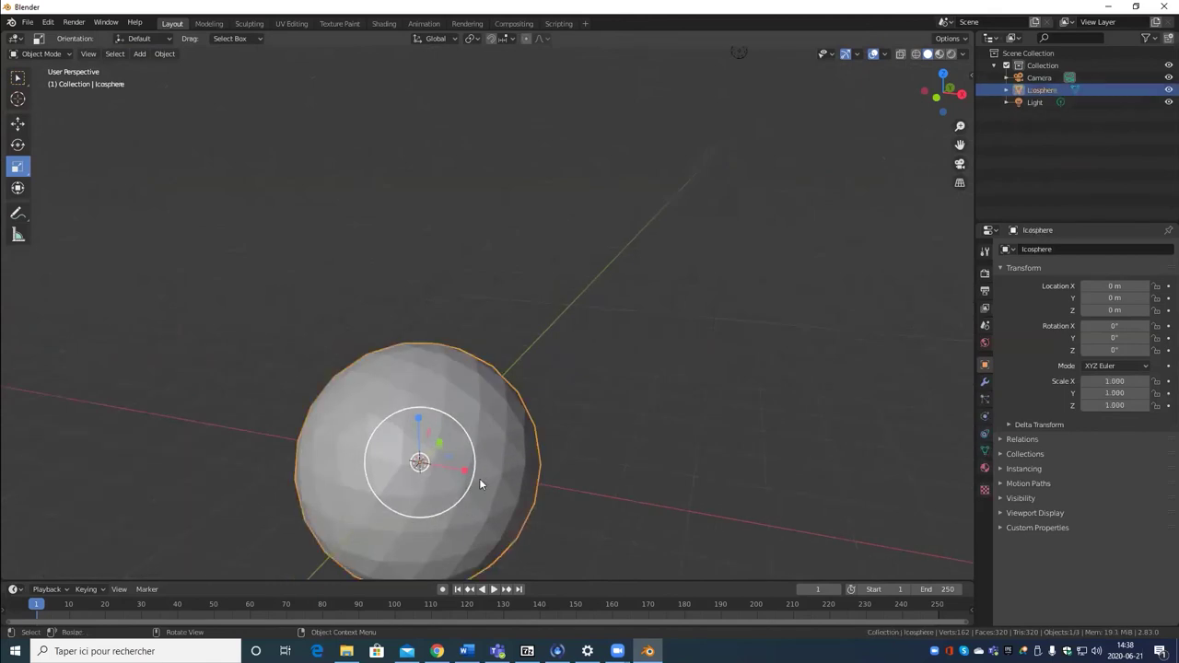
# Step: Examine the ico sphere's triangular faces up close and from a distance, and deselect it
pyautogui.scroll(5, 479, 478)
pyautogui.moveTo(508, 476); pyautogui.dragTo(584, 411, button='middle')
pyautogui.scroll(3, 584, 427)
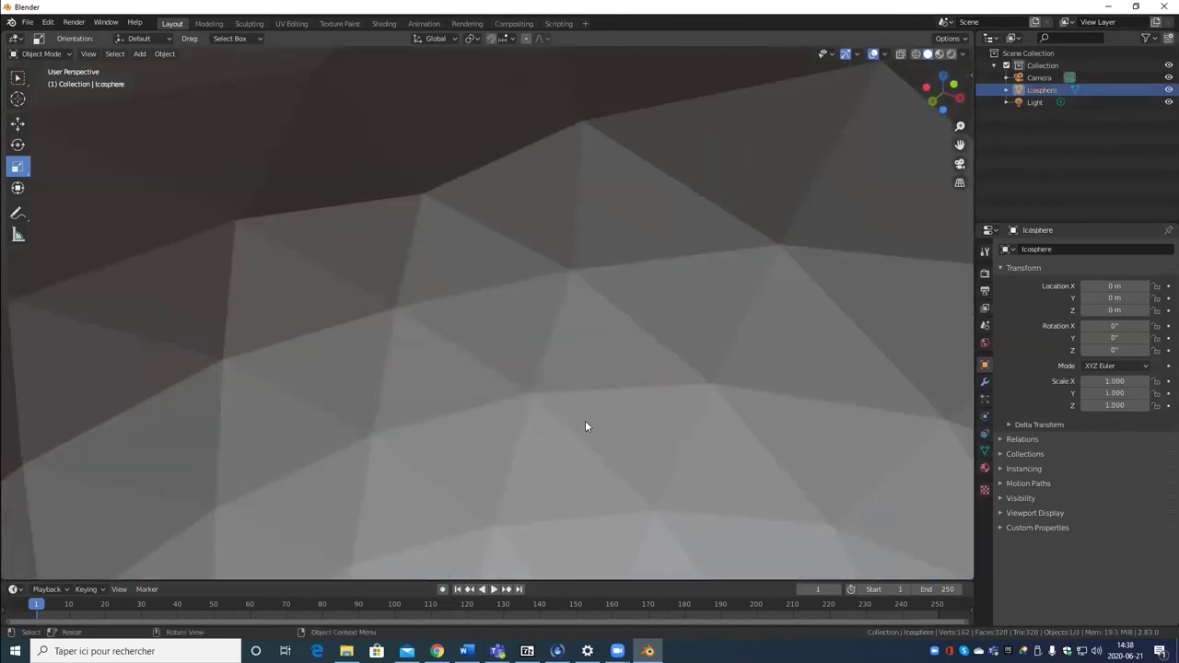
pyautogui.scroll(-6, 653, 393)
pyautogui.scroll(-2, 677, 411)
pyautogui.moveTo(677, 412); pyautogui.dragTo(660, 476, button='middle')
pyautogui.scroll(-2, 667, 440)
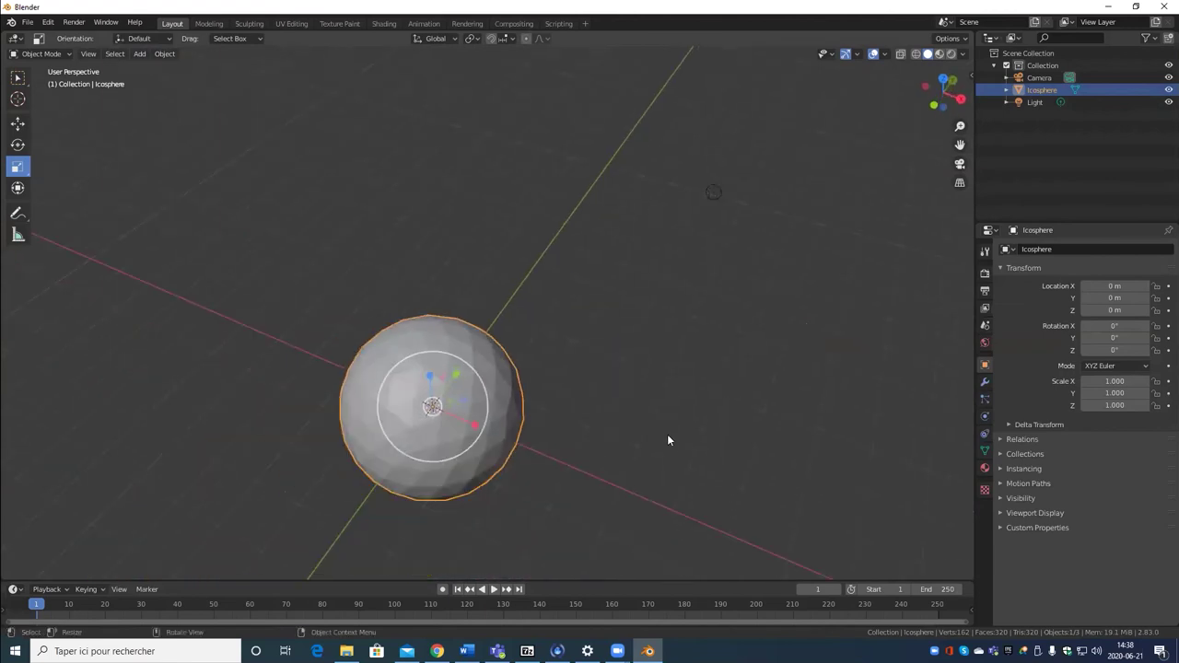
pyautogui.click(475, 205)
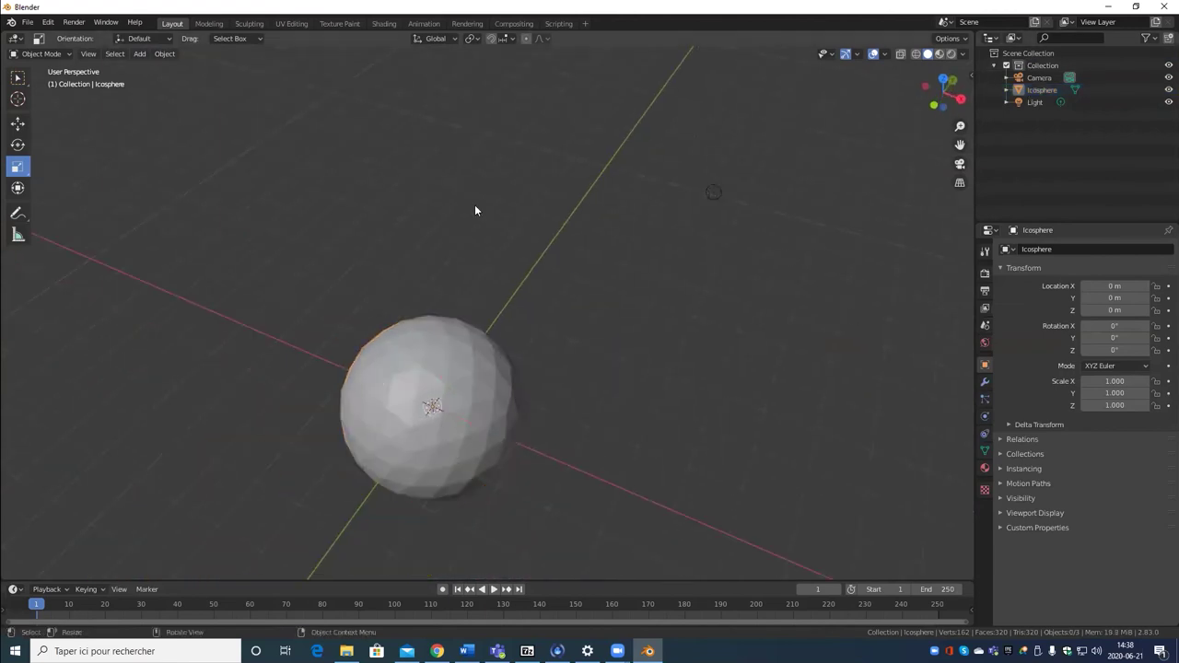
# Step: Add a lattice at the ico sphere's centre and enlarge its creation radius until the cage encloses the whole sphere
pyautogui.click(139, 54)
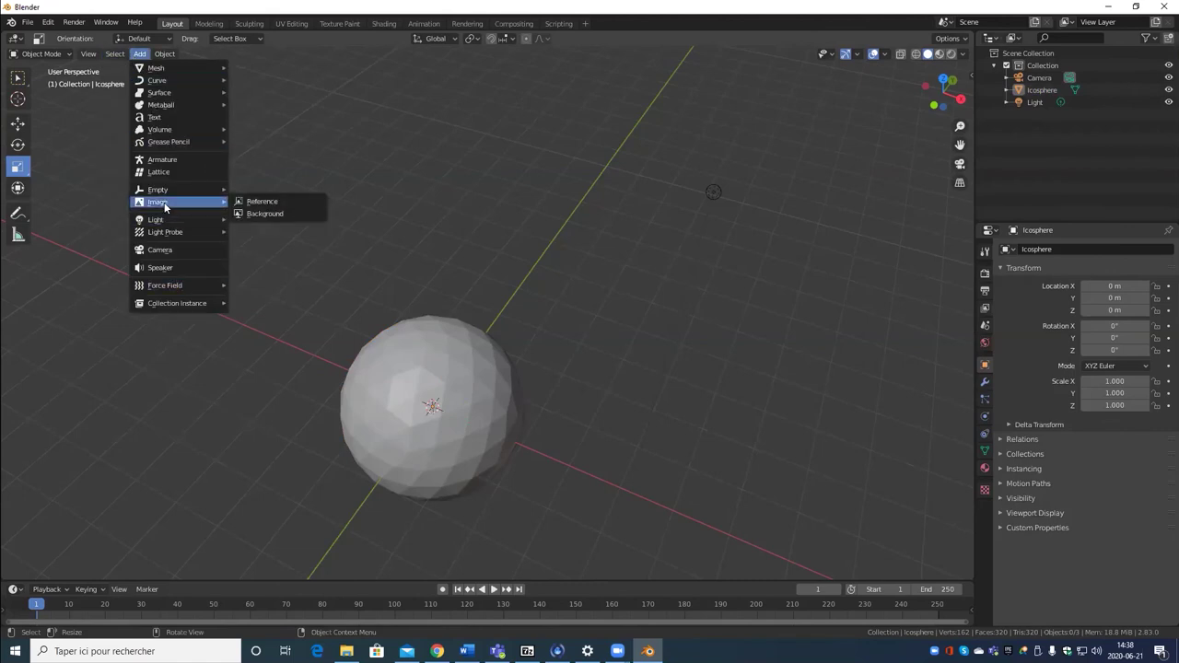
pyautogui.click(161, 172)
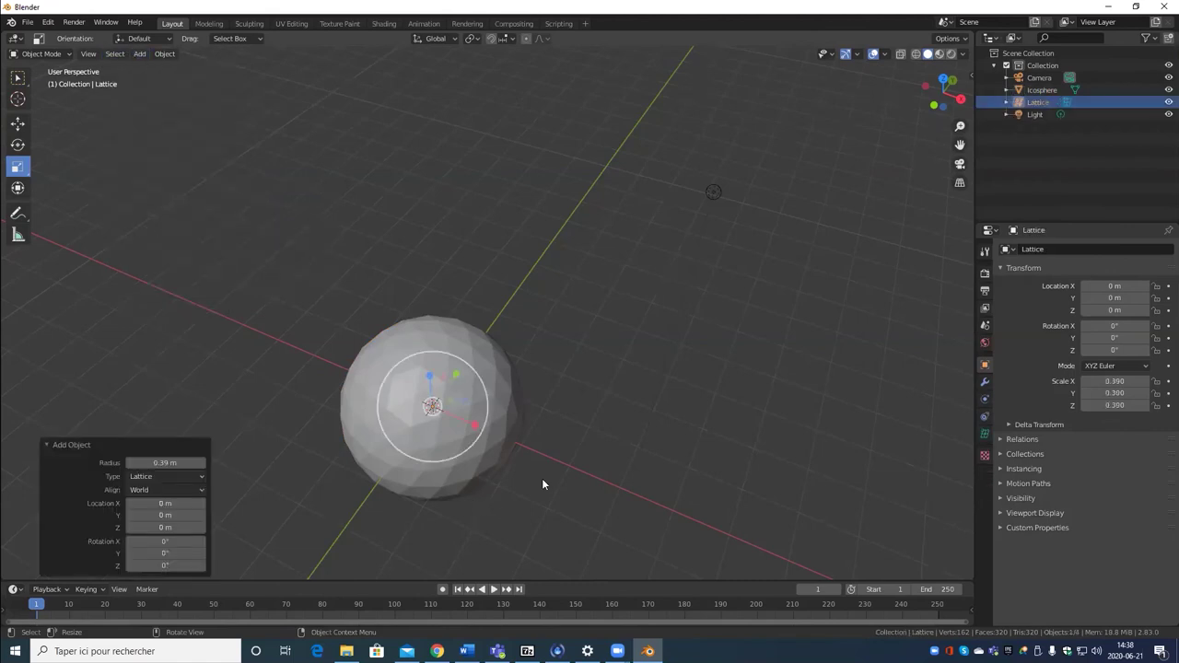
pyautogui.moveTo(513, 469); pyautogui.dragTo(549, 430, button='middle')
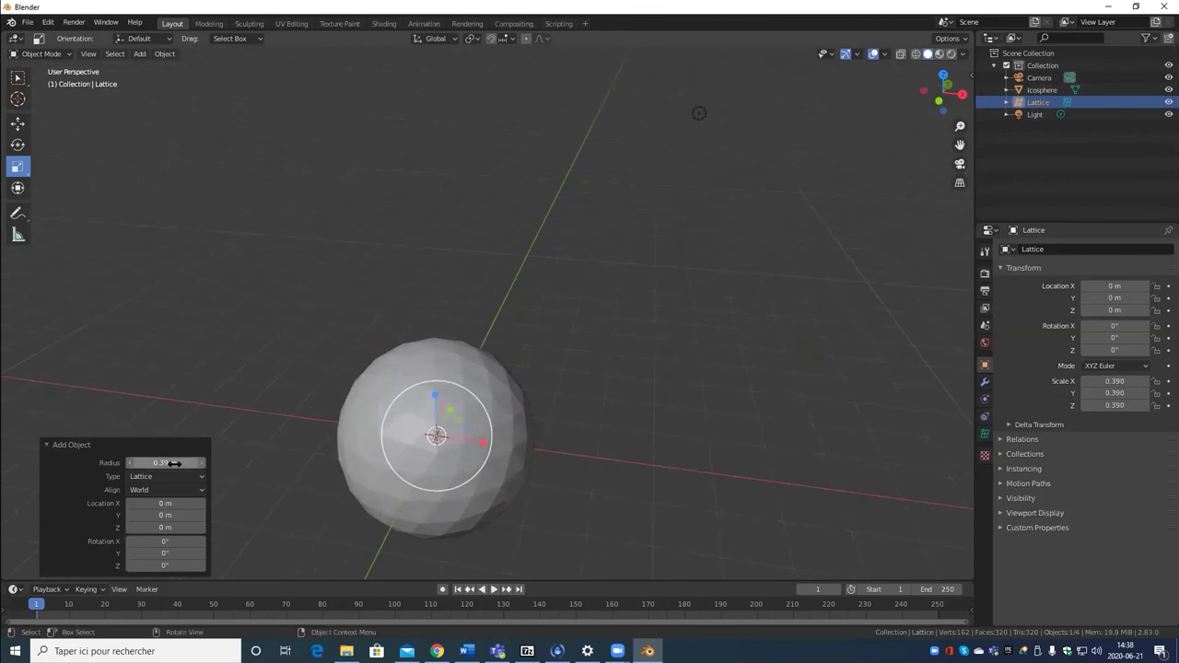
pyautogui.moveTo(165, 463); pyautogui.dragTo(229, 463)
pyautogui.moveTo(472, 391); pyautogui.dragTo(553, 382, button='middle')
pyautogui.press('KP_1')
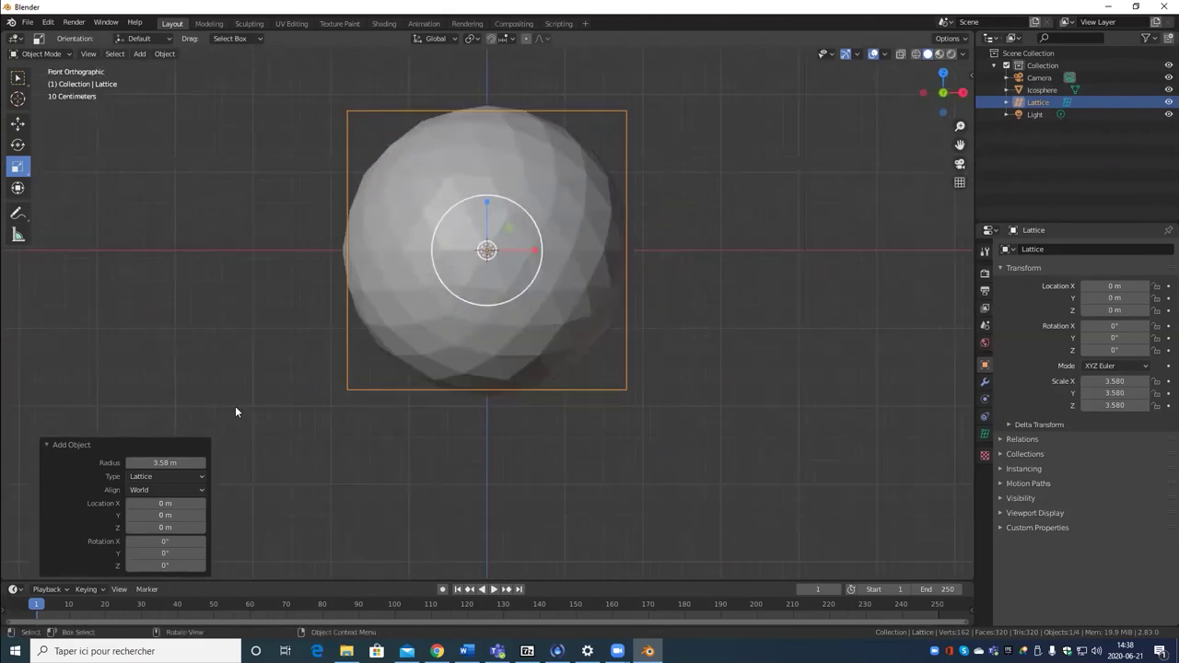
pyautogui.moveTo(166, 463); pyautogui.dragTo(207, 462)
pyautogui.moveTo(424, 368); pyautogui.dragTo(556, 285, button='middle')
# Step: Select the ico sphere and give it a Lattice modifier with the surrounding lattice as its target object
pyautogui.click(558, 283)
pyautogui.moveTo(419, 495); pyautogui.dragTo(631, 459, button='middle')
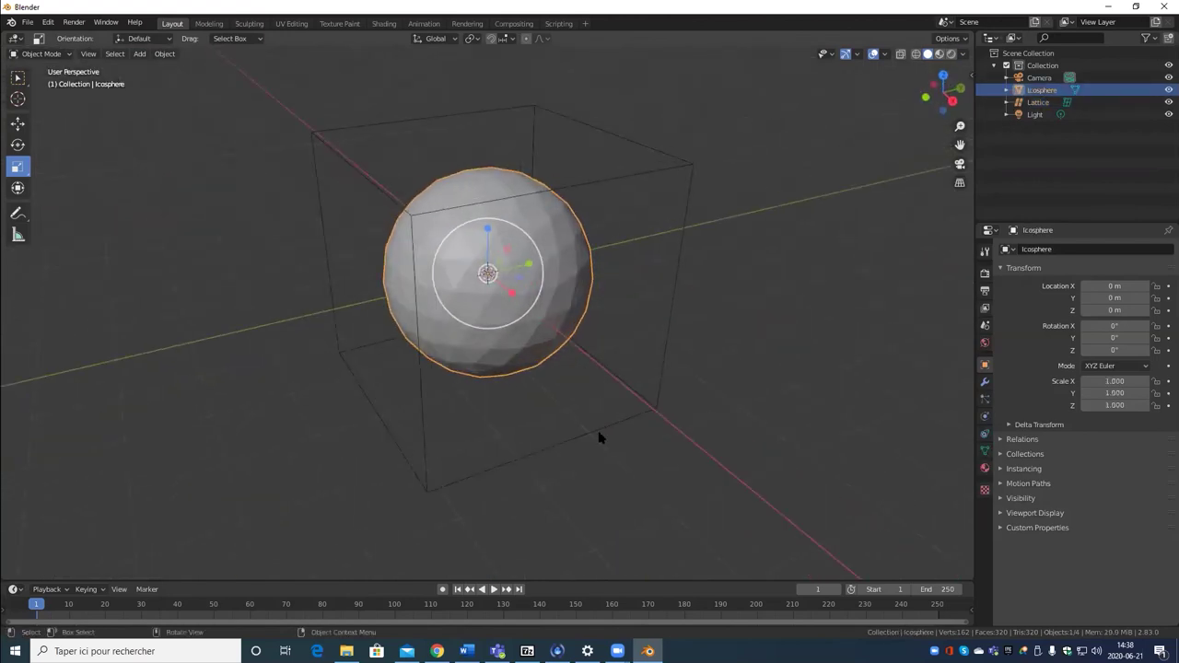
pyautogui.moveTo(486, 433); pyautogui.dragTo(519, 450, button='middle')
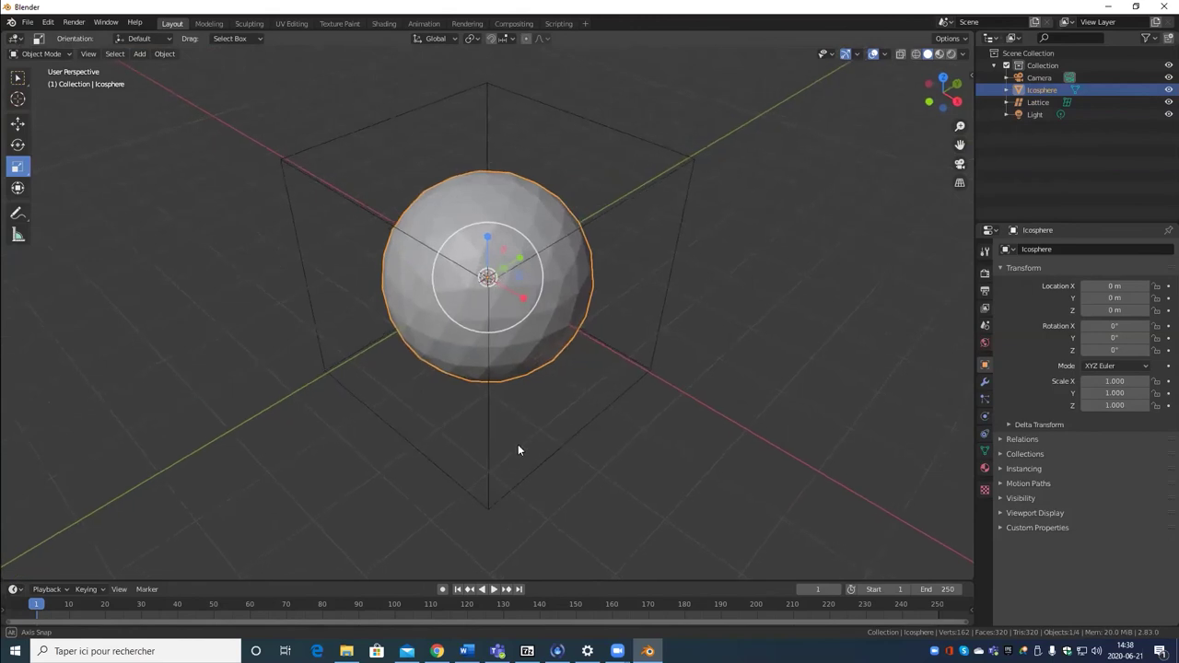
pyautogui.scroll(4, 615, 425)
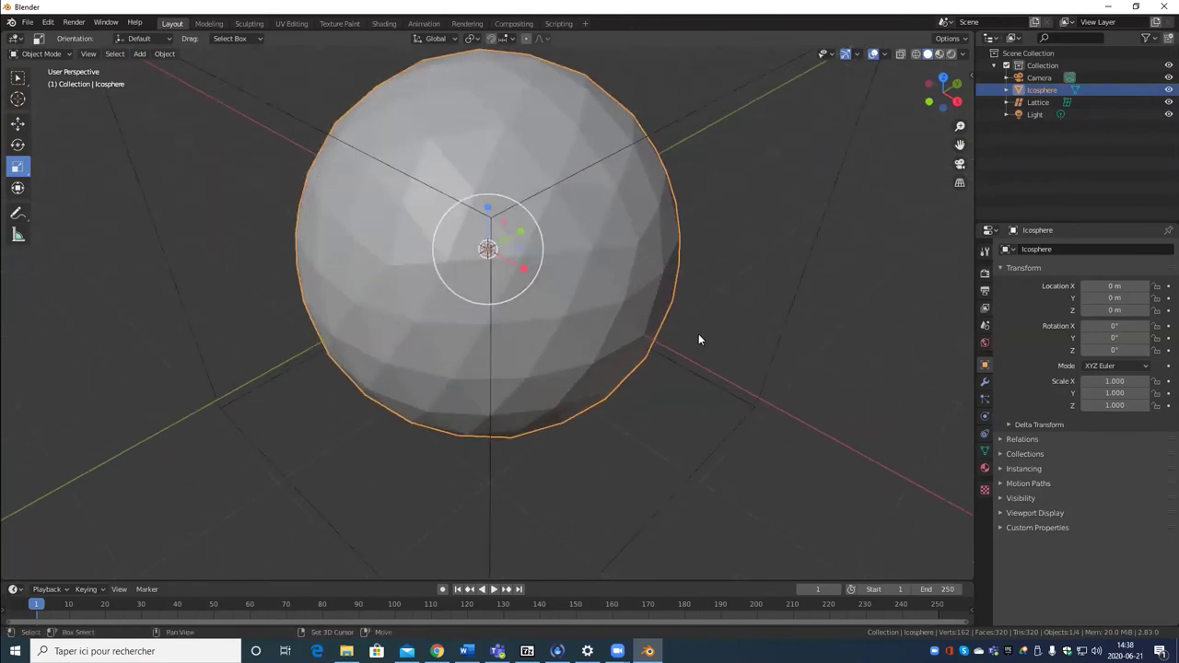
pyautogui.moveTo(700, 337); pyautogui.dragTo(590, 433, button='middle')
pyautogui.scroll(-5, 544, 397)
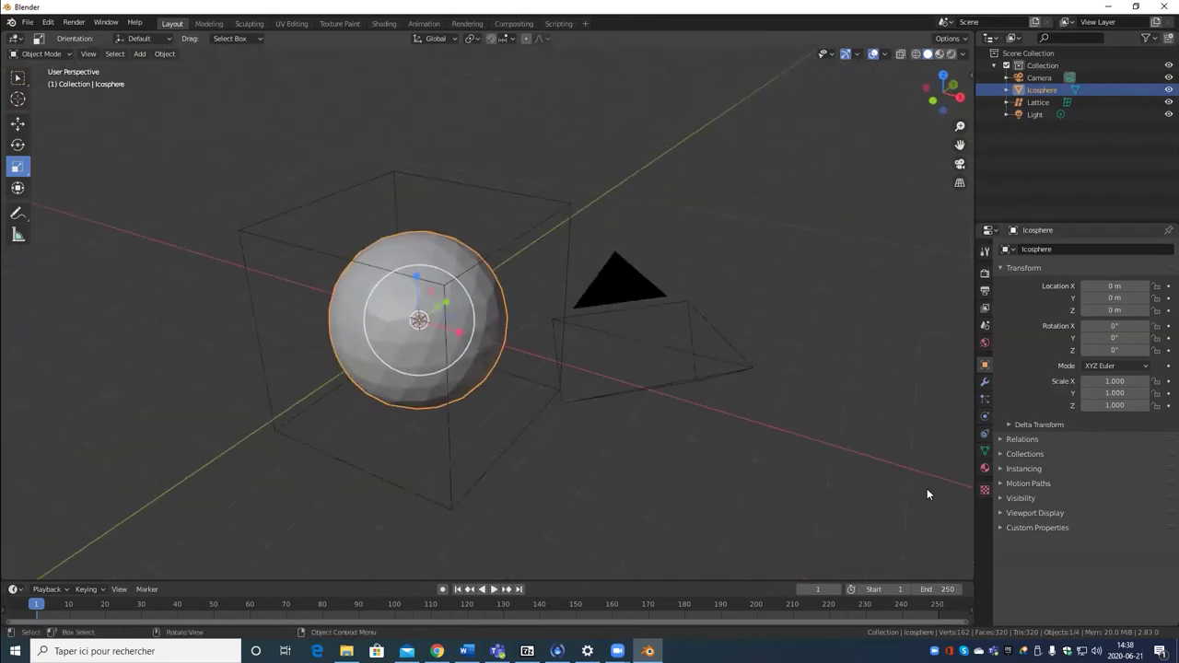
pyautogui.click(986, 383)
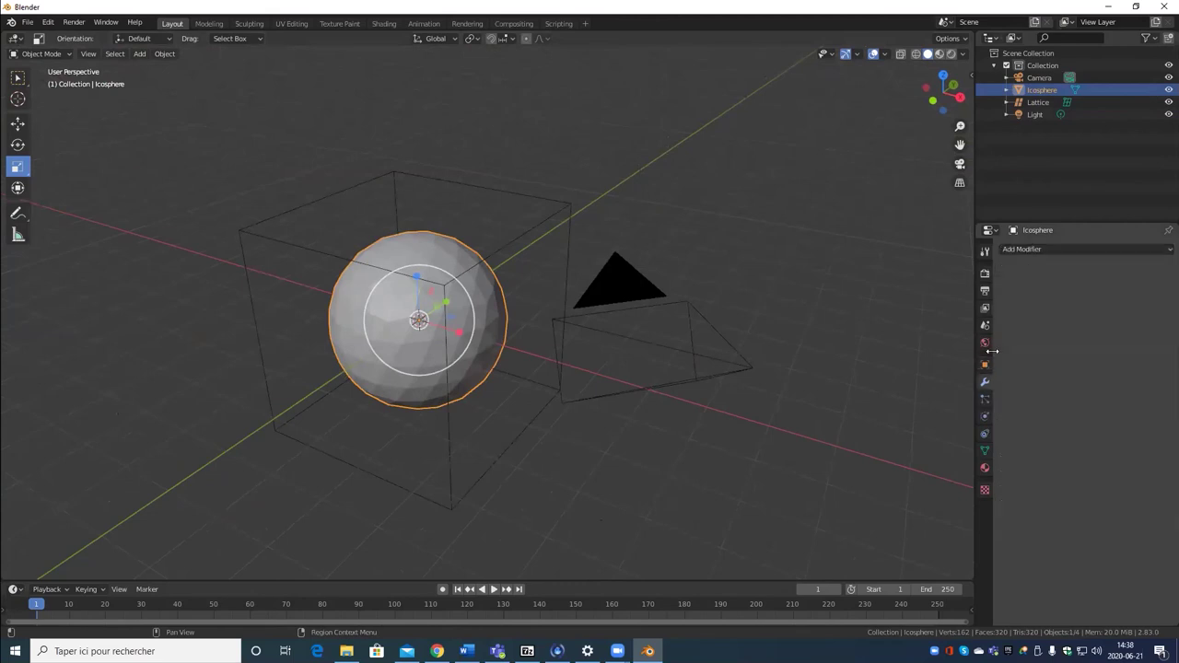
pyautogui.click(1064, 248)
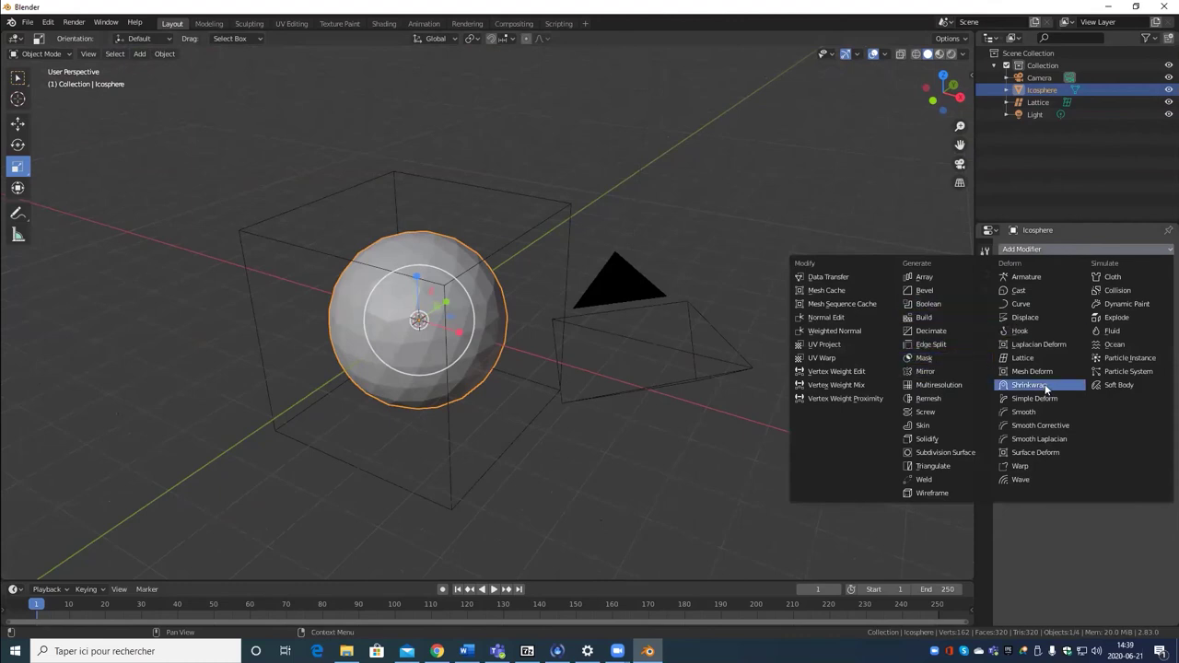
pyautogui.click(1023, 357)
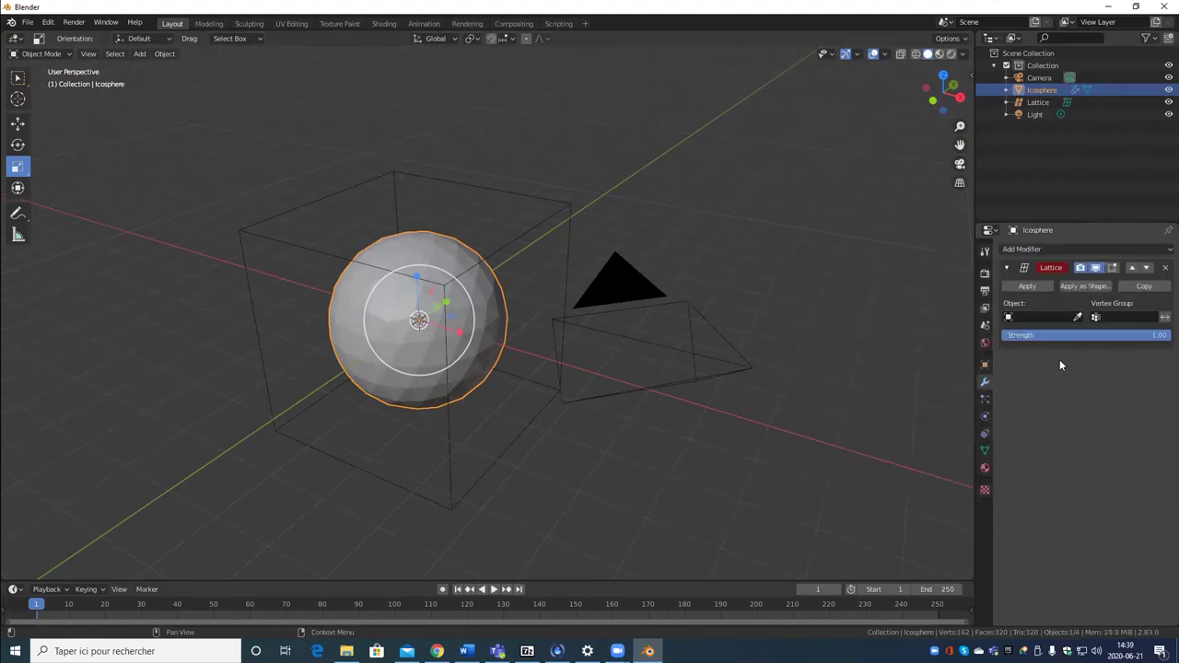
pyautogui.click(1077, 317)
pyautogui.click(540, 222)
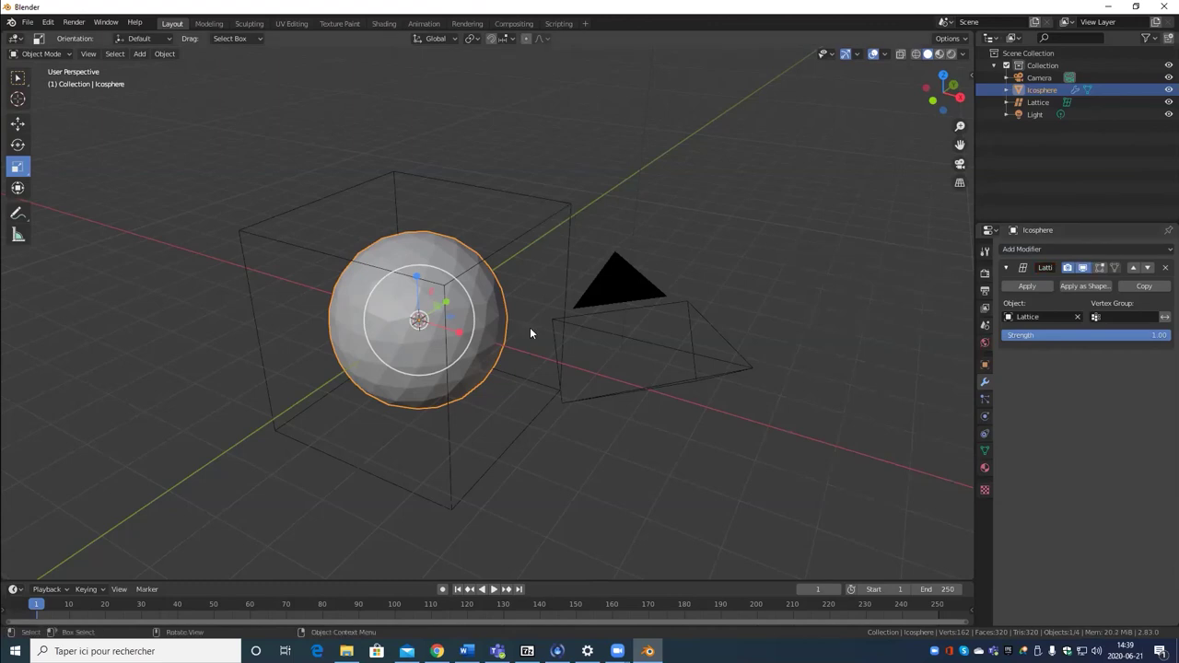
# Step: Select the lattice and, in Edit Mode, move two of its upper corner points about 8.06 m in X, 0.54 m in Y and 6.88 m in Z
pyautogui.moveTo(531, 331); pyautogui.dragTo(567, 310, button='middle')
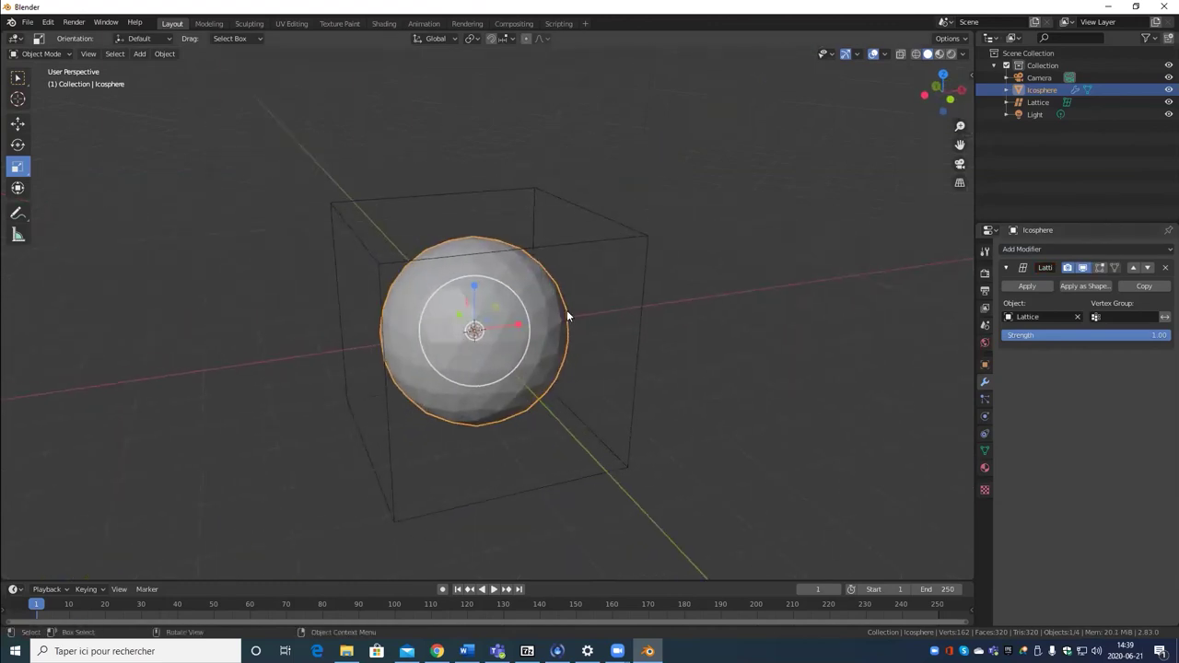
pyautogui.click(632, 249)
pyautogui.click(633, 238)
pyautogui.moveTo(672, 258); pyautogui.dragTo(669, 263, button='middle')
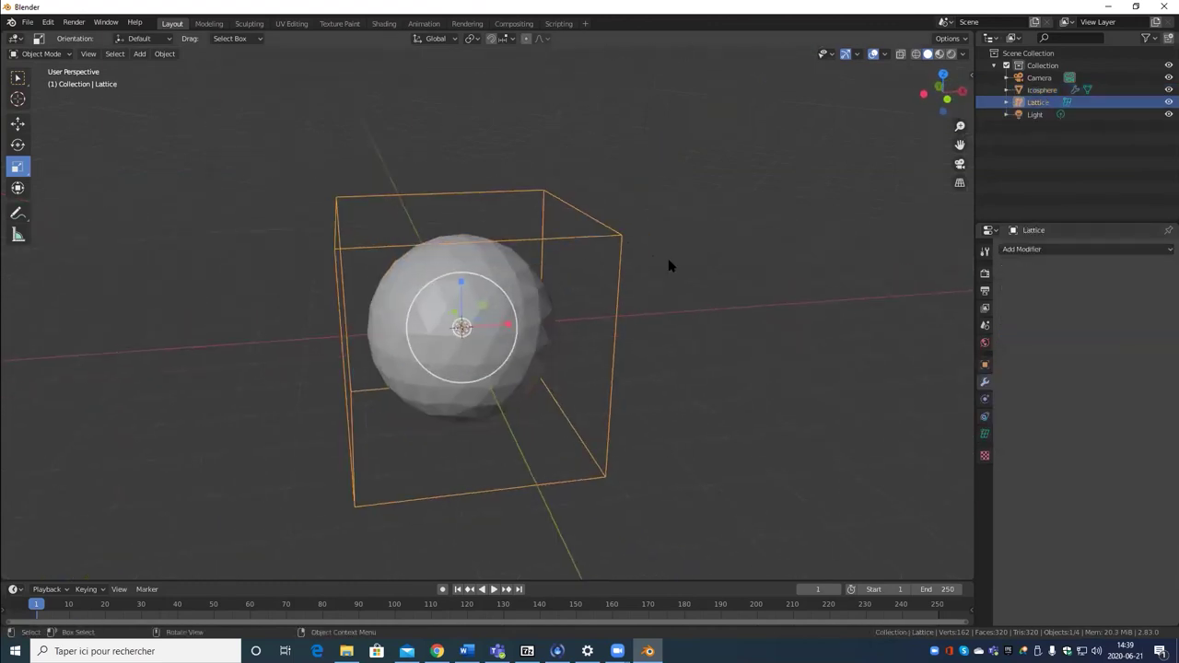
pyautogui.press('Tab')
pyautogui.click(621, 236)
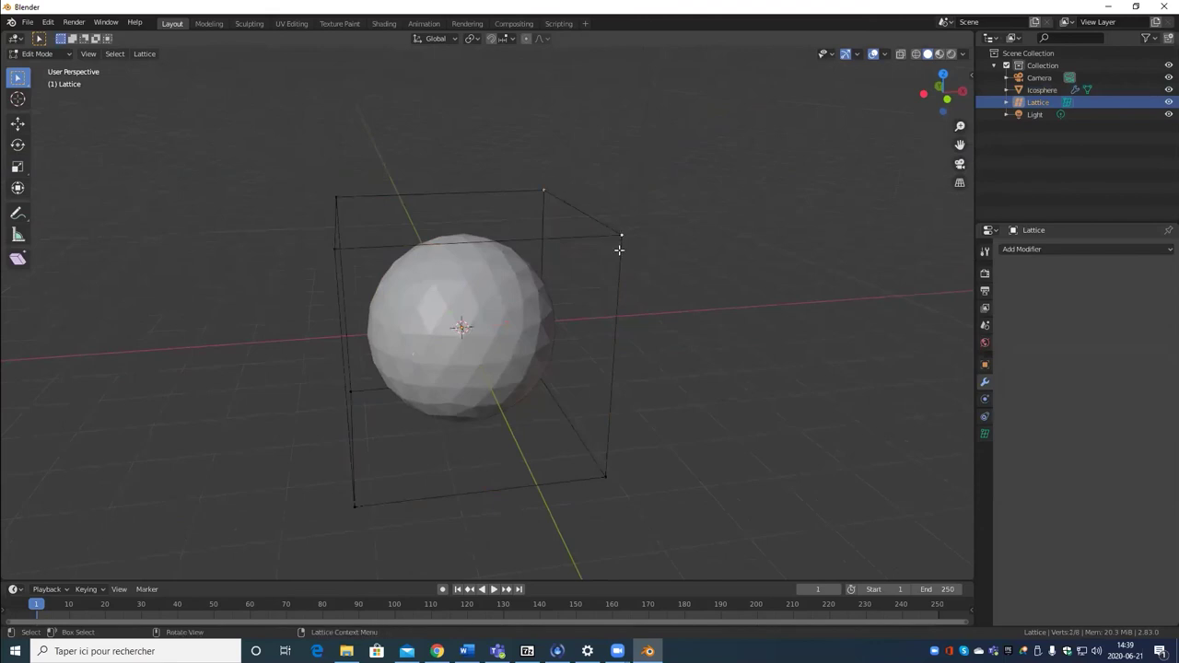
pyautogui.scroll(-3, 623, 277)
pyautogui.press('g')
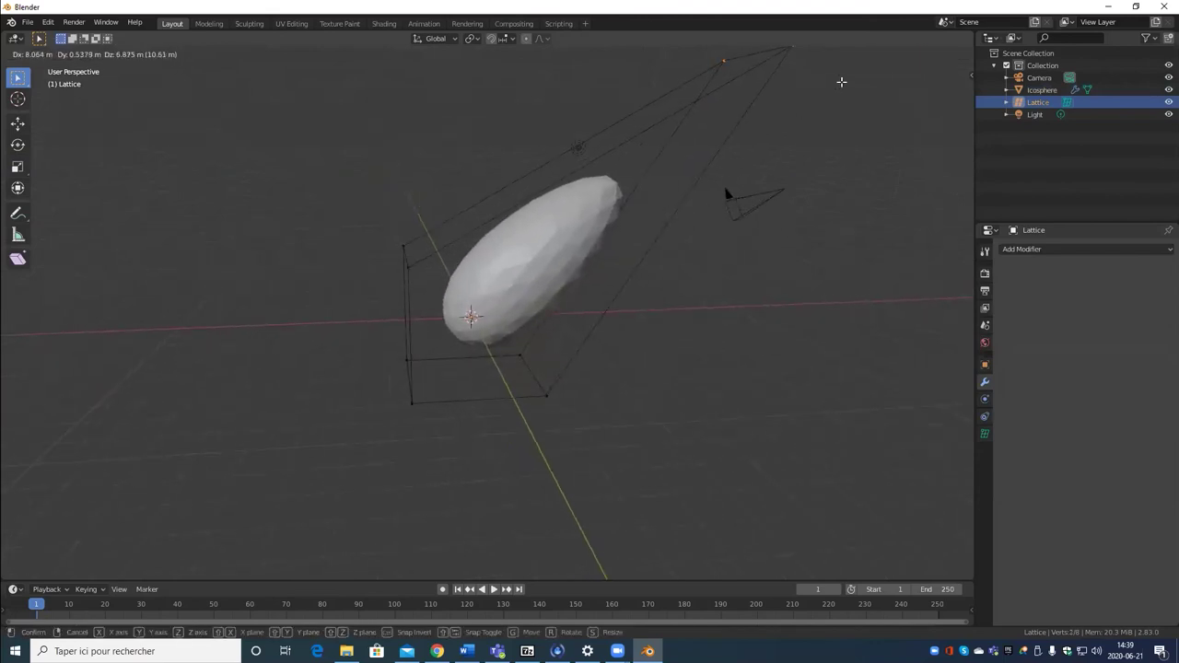
pyautogui.click(724, 190)
# Step: Scale the two raised lattice points apart by about 9.7 to widen the deformed sphere, and return to Object Mode
pyautogui.moveTo(724, 189); pyautogui.dragTo(681, 257, button='middle')
pyautogui.press('s')
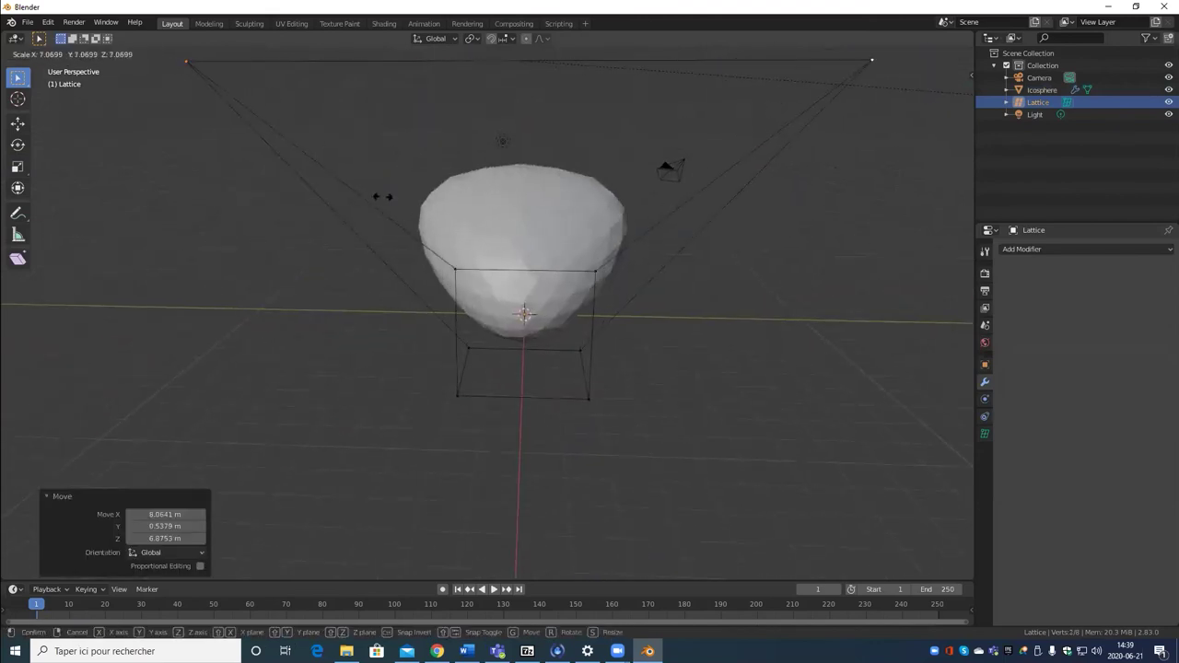
pyautogui.click(57, 177)
pyautogui.scroll(-3, 414, 203)
pyautogui.moveTo(415, 202); pyautogui.dragTo(678, 95, button='middle')
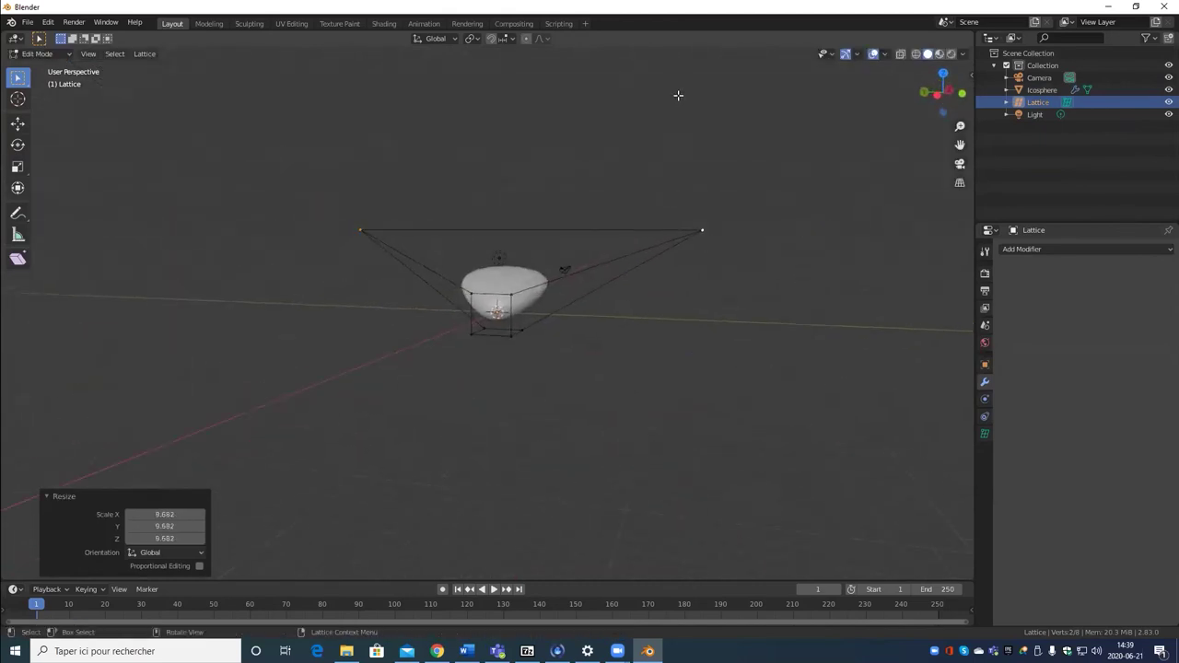
pyautogui.press('Tab')
pyautogui.scroll(5, 276, 163)
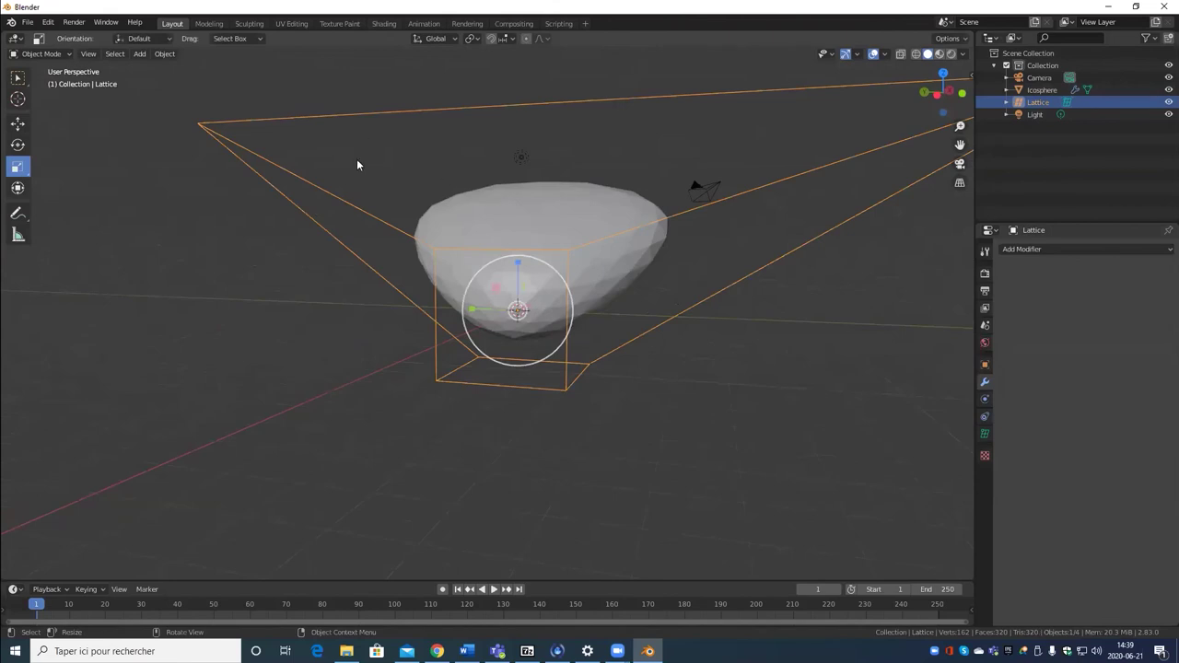
# Step: Delete the lattice object and remove the Lattice modifier from the icosphere
pyautogui.press('Delete')
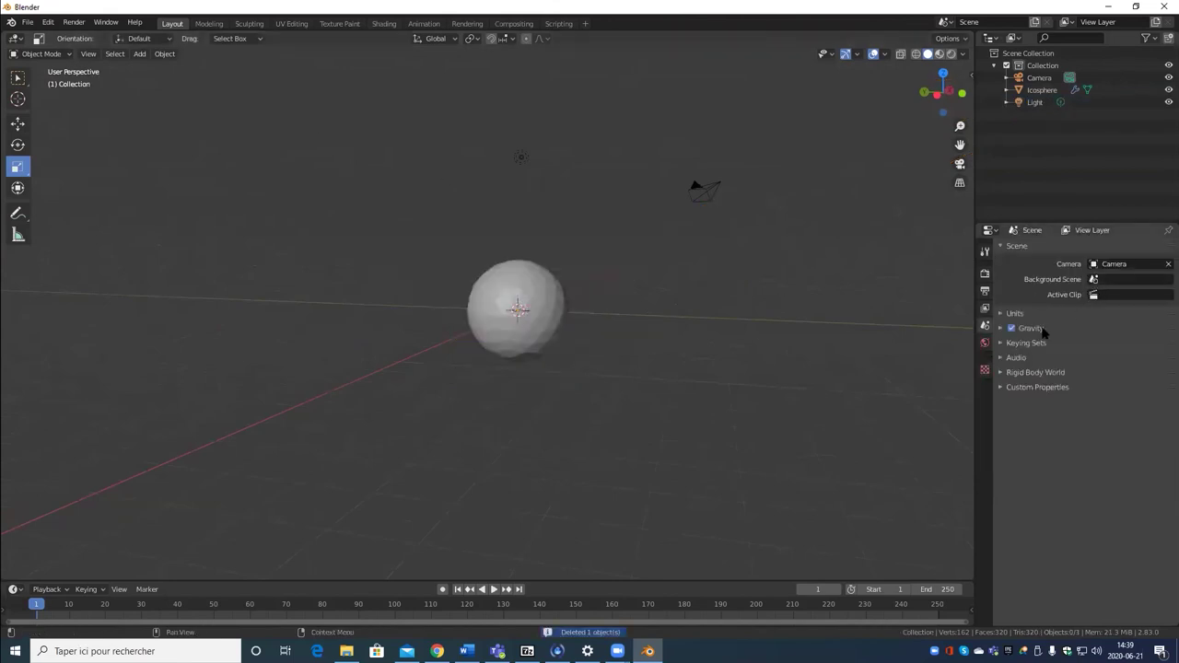
pyautogui.click(500, 282)
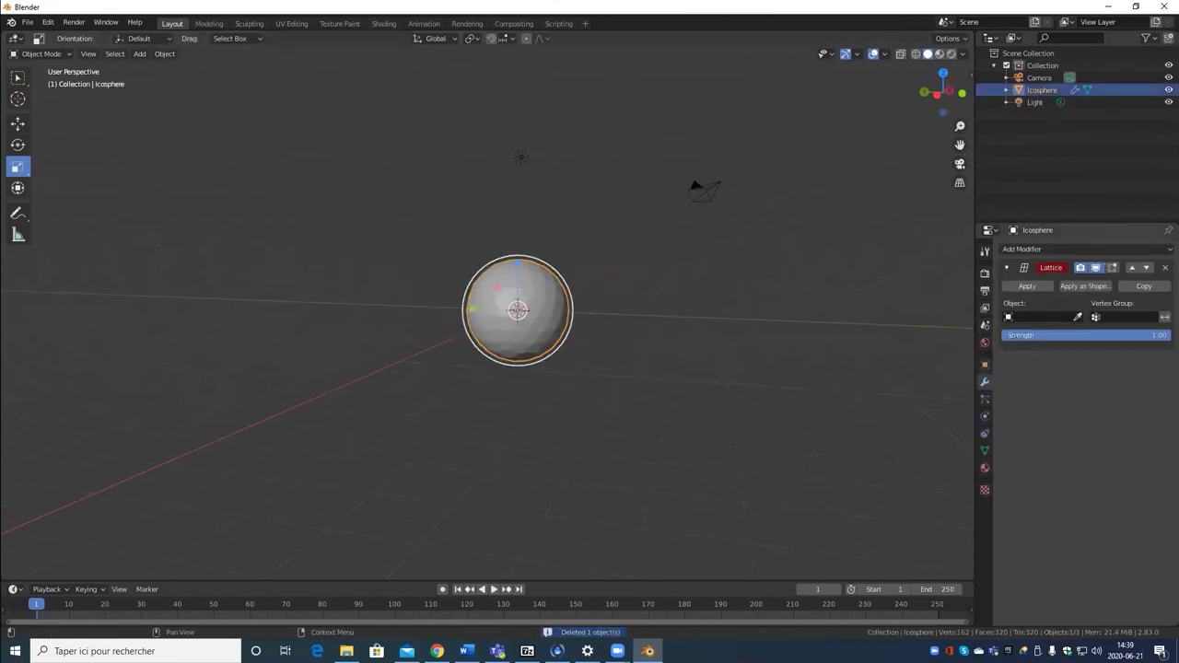
pyautogui.click(1165, 268)
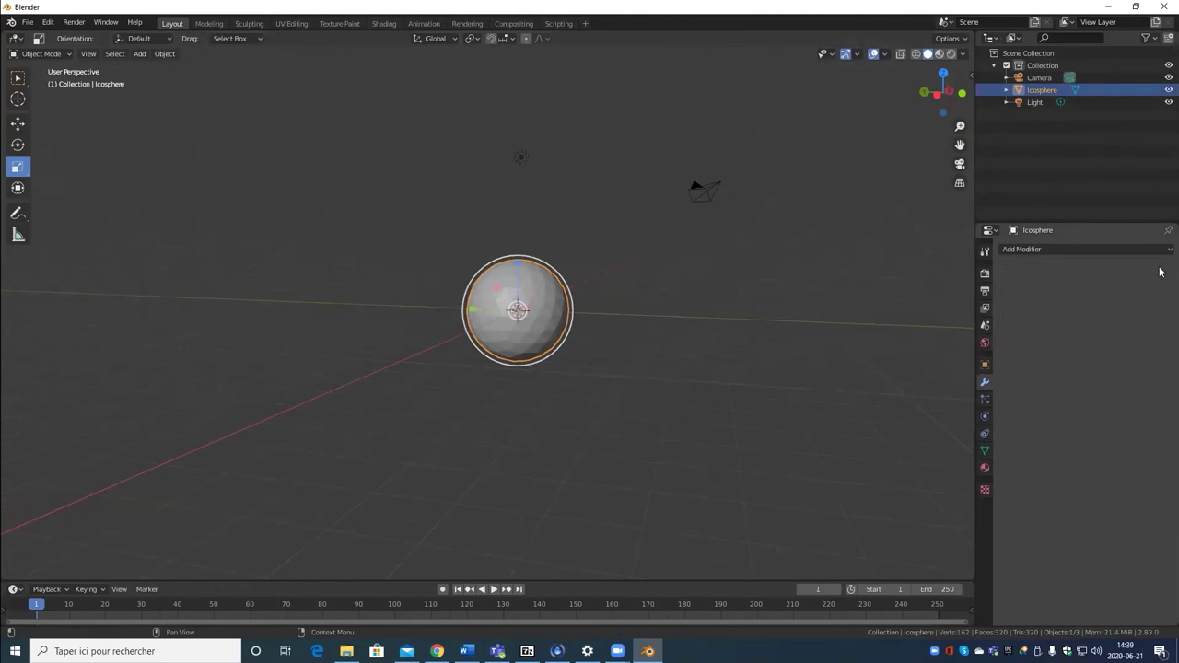
# Step: Examine the light types available to add, and select the scene's existing light to inspect it
pyautogui.scroll(3, 566, 341)
pyautogui.moveTo(566, 341); pyautogui.dragTo(505, 368, button='middle')
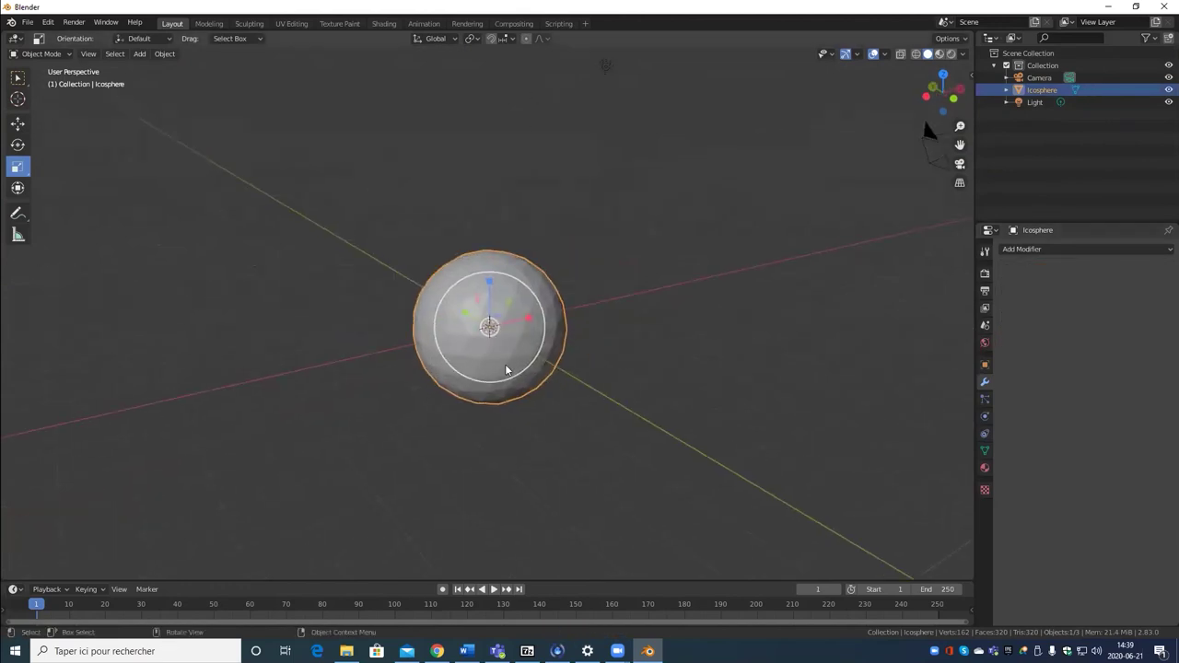
pyautogui.click(140, 53)
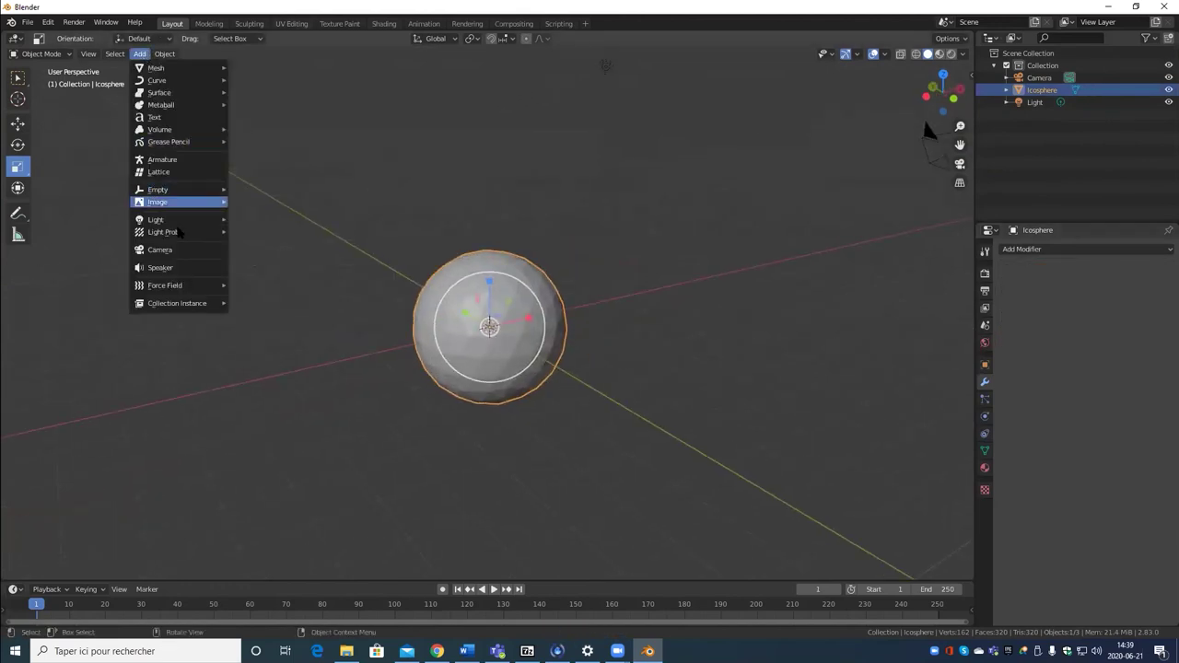
pyautogui.moveTo(165, 226)
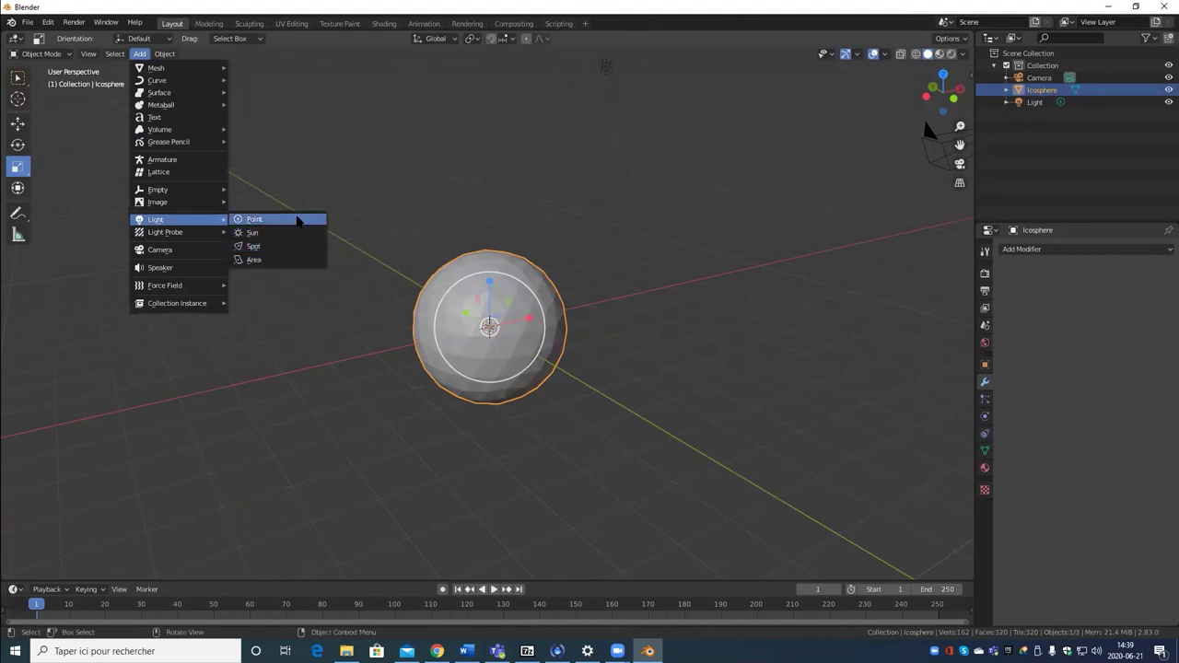
pyautogui.press('Escape')
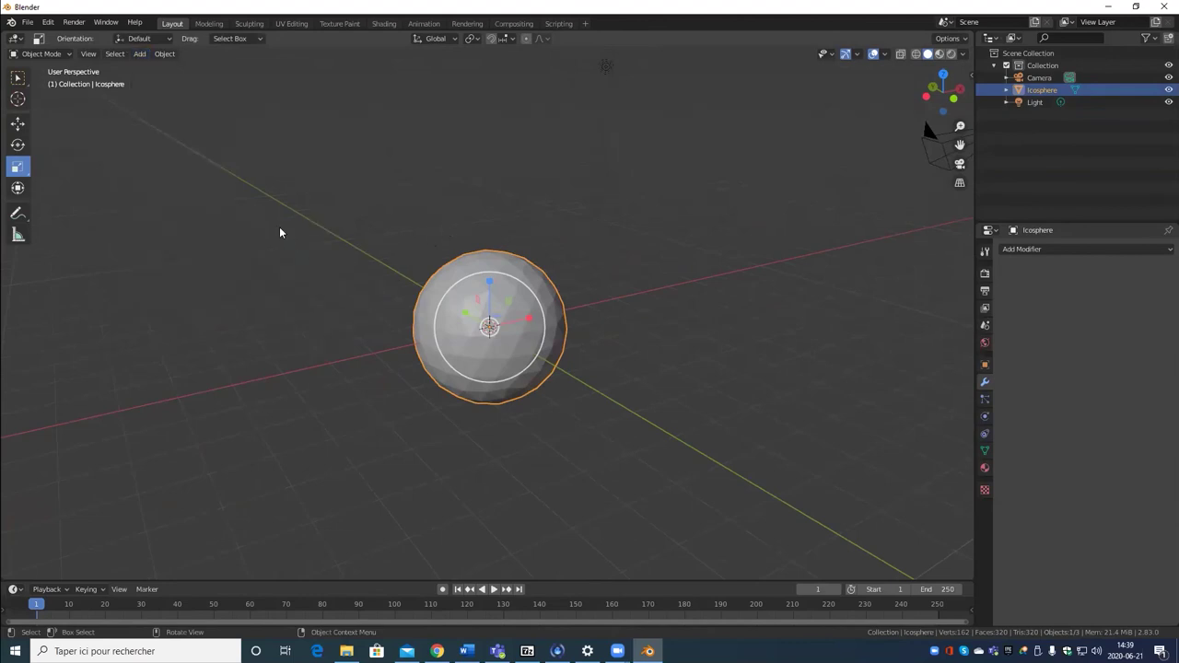
pyautogui.click(607, 72)
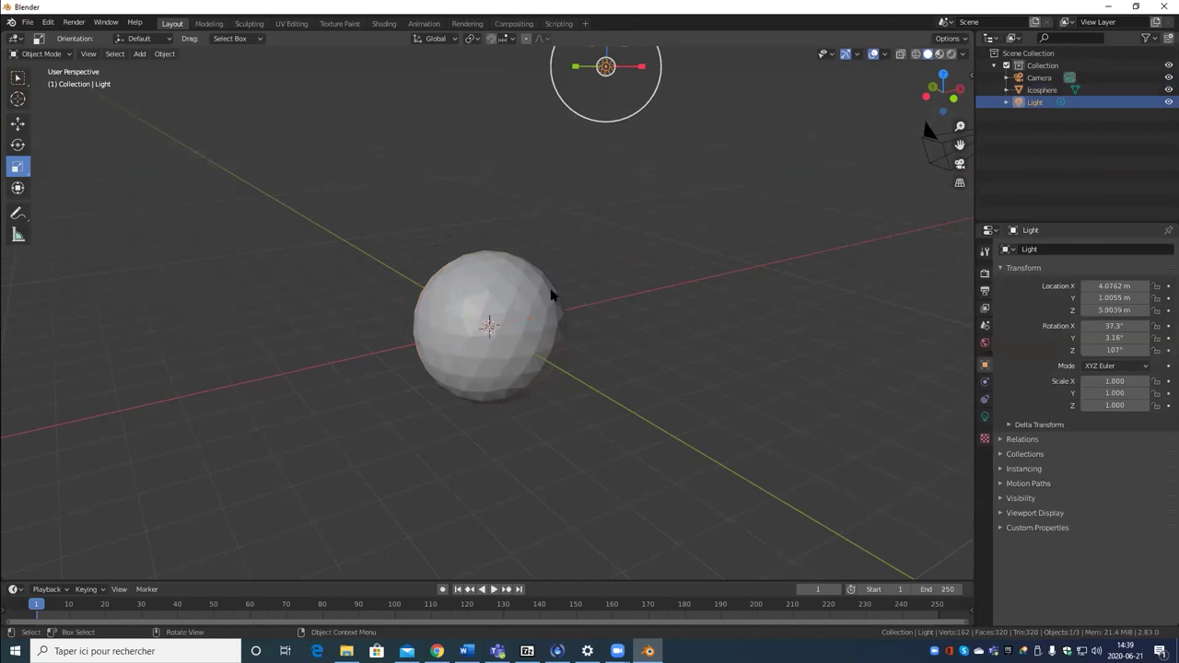
pyautogui.scroll(-4, 580, 332)
pyautogui.moveTo(581, 342); pyautogui.dragTo(481, 356, button='middle')
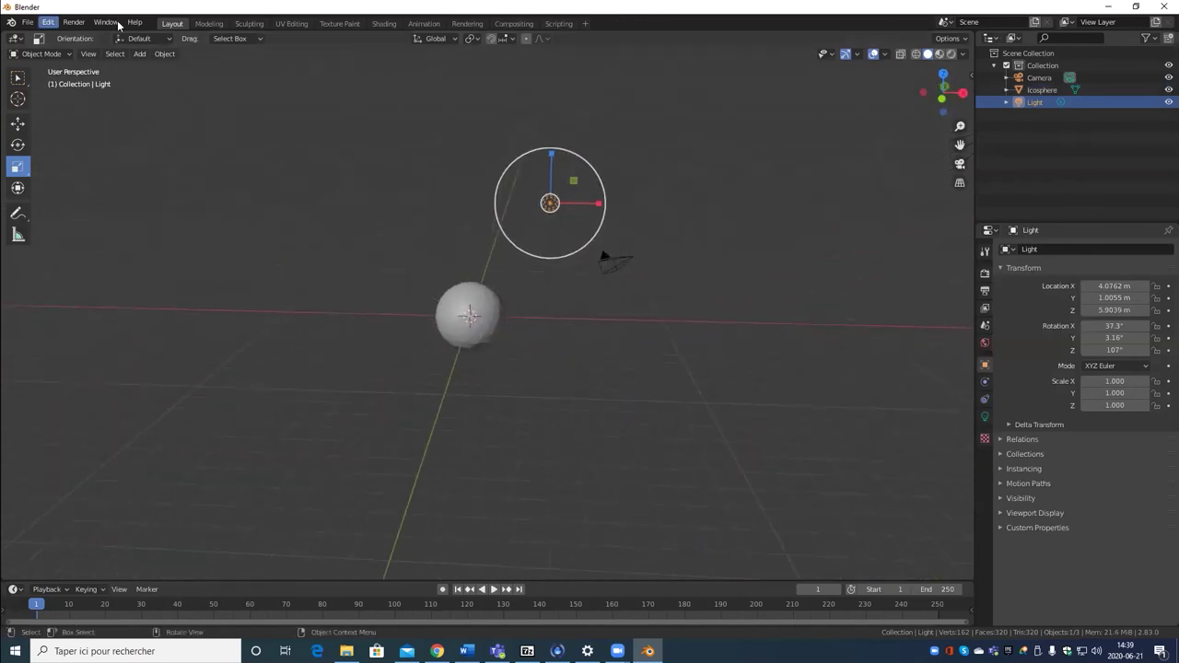
# Step: Examine the Force Field and Collection Instance options for adding objects, adding nothing, and deselect the light
pyautogui.click(140, 54)
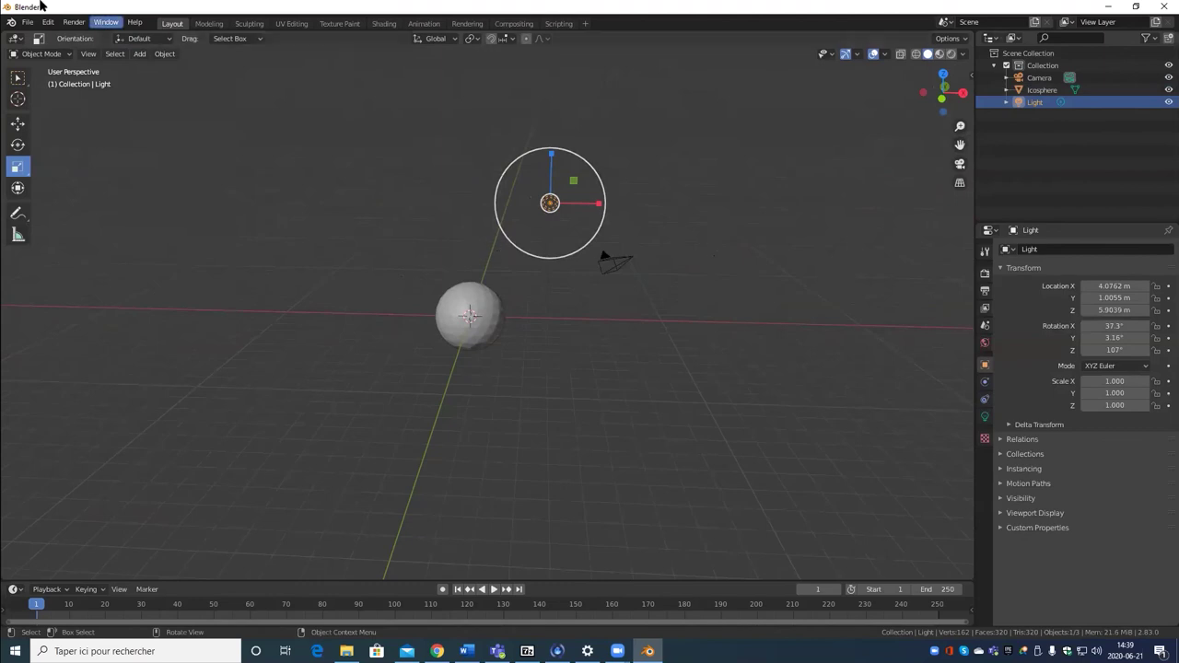
pyautogui.click(140, 53)
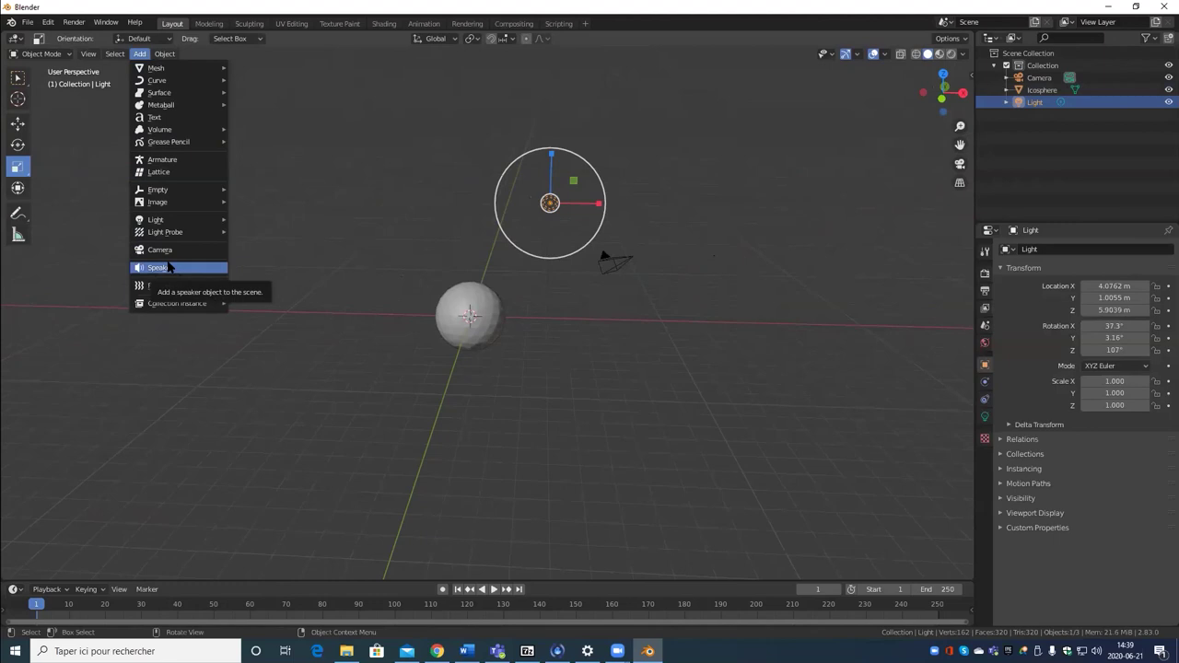
pyautogui.moveTo(158, 289)
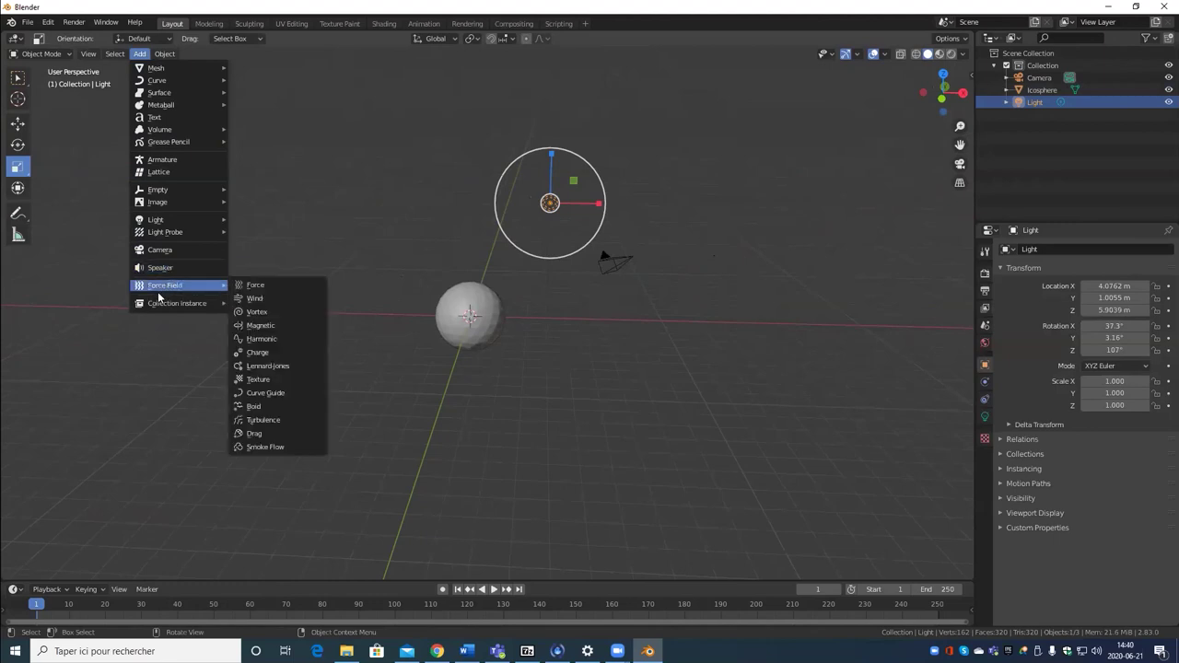
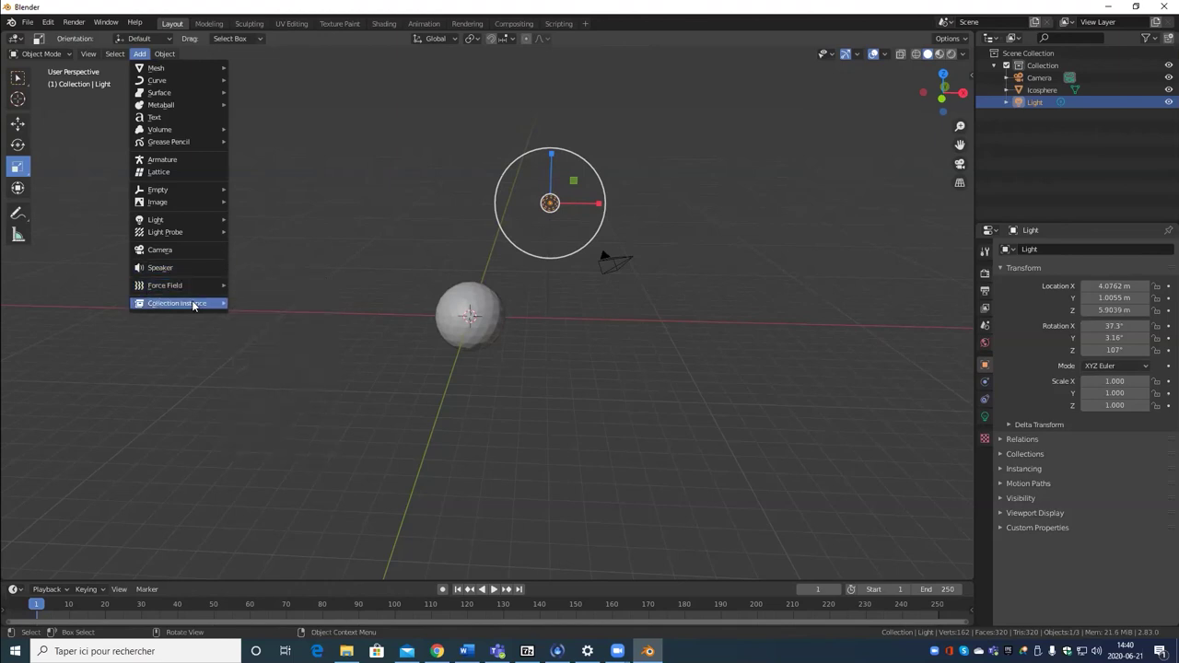
pyautogui.moveTo(187, 308)
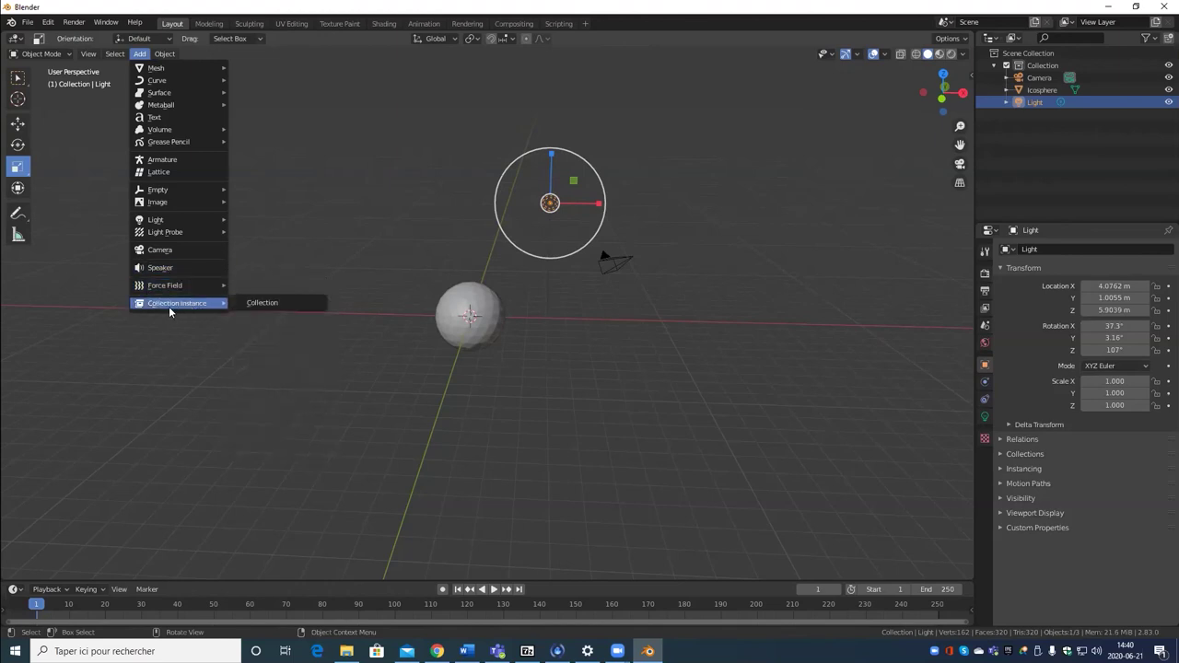
pyautogui.moveTo(169, 289)
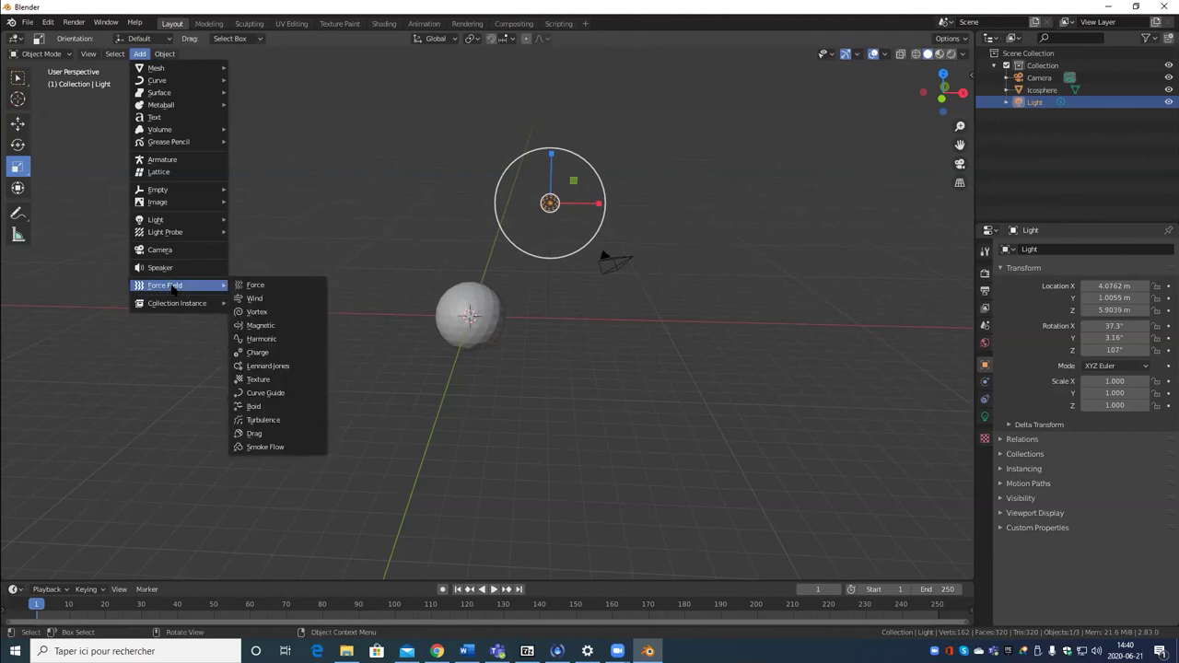
pyautogui.click(664, 323)
# Step: Examine how the camera frames the icosphere by alternating between the camera view and the free perspective around the scene
pyautogui.scroll(3, 658, 336)
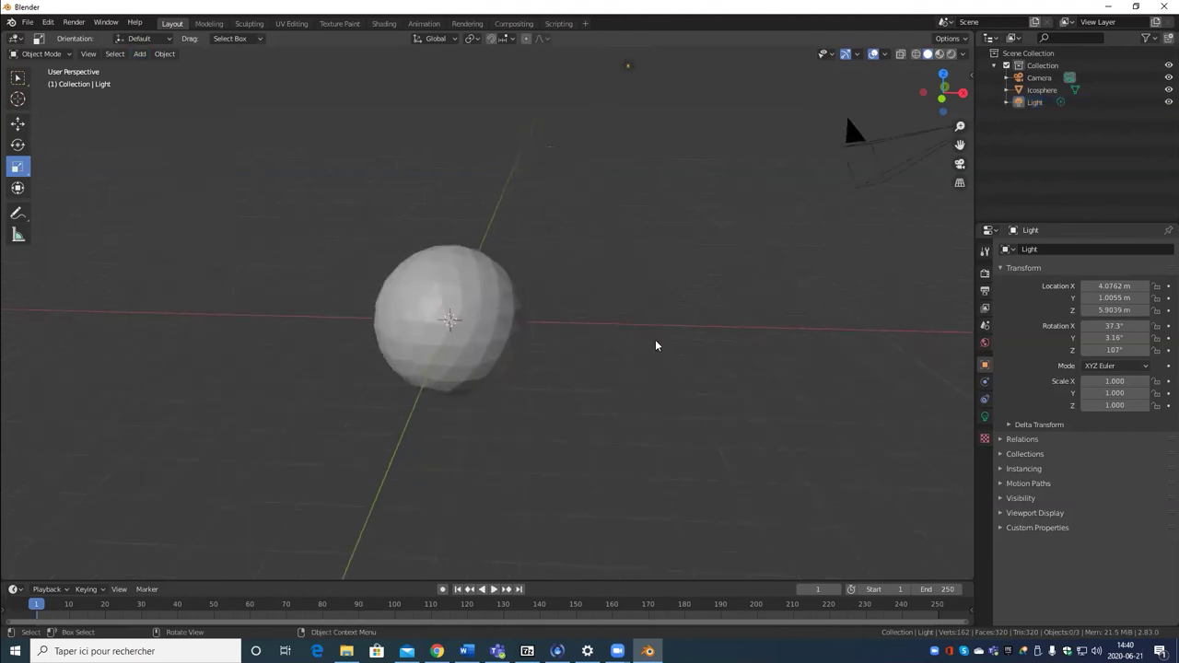
pyautogui.moveTo(655, 346); pyautogui.dragTo(597, 345, button='middle')
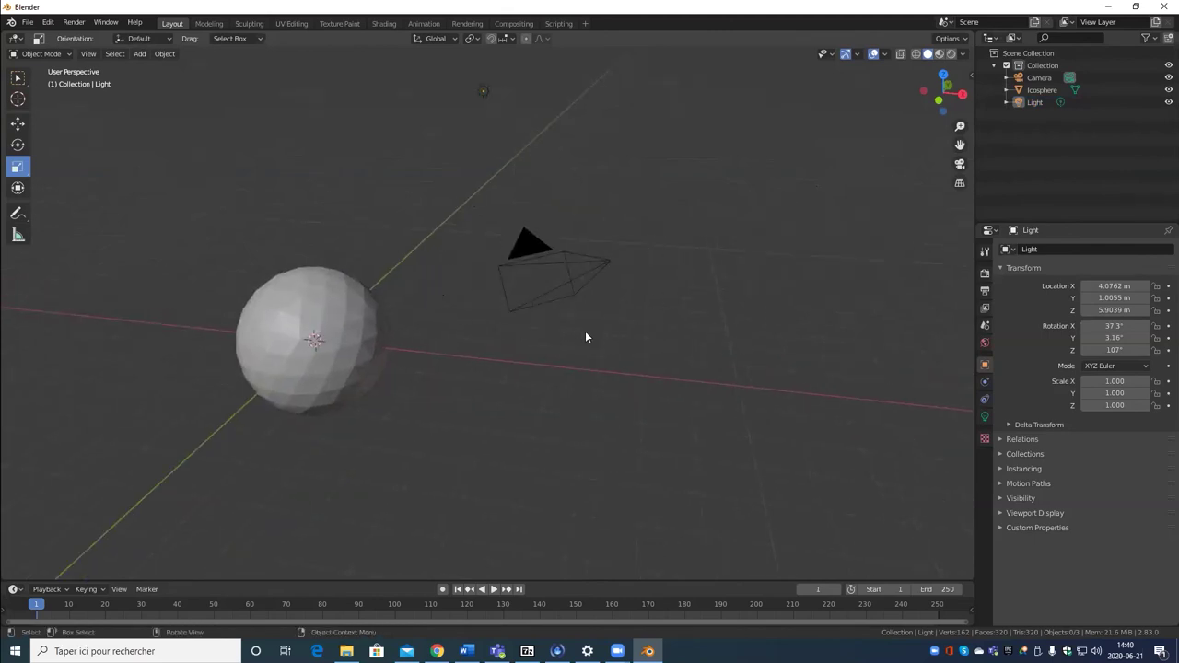
pyautogui.moveTo(523, 287); pyautogui.dragTo(456, 287, button='middle')
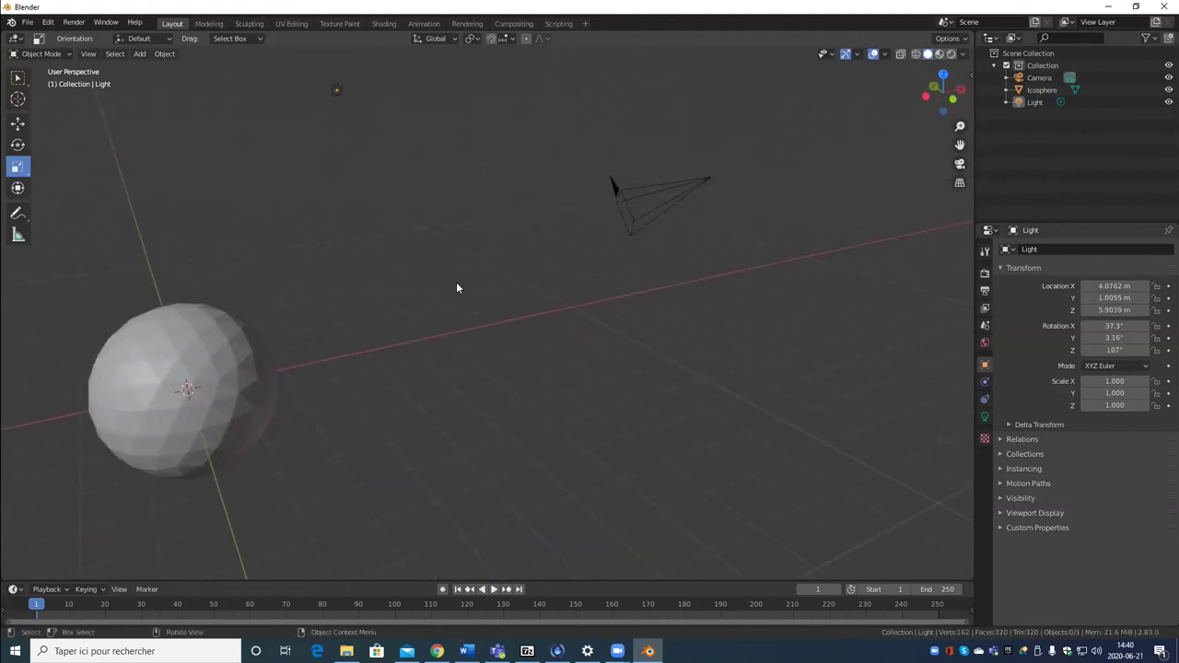
pyautogui.press('KP_0')
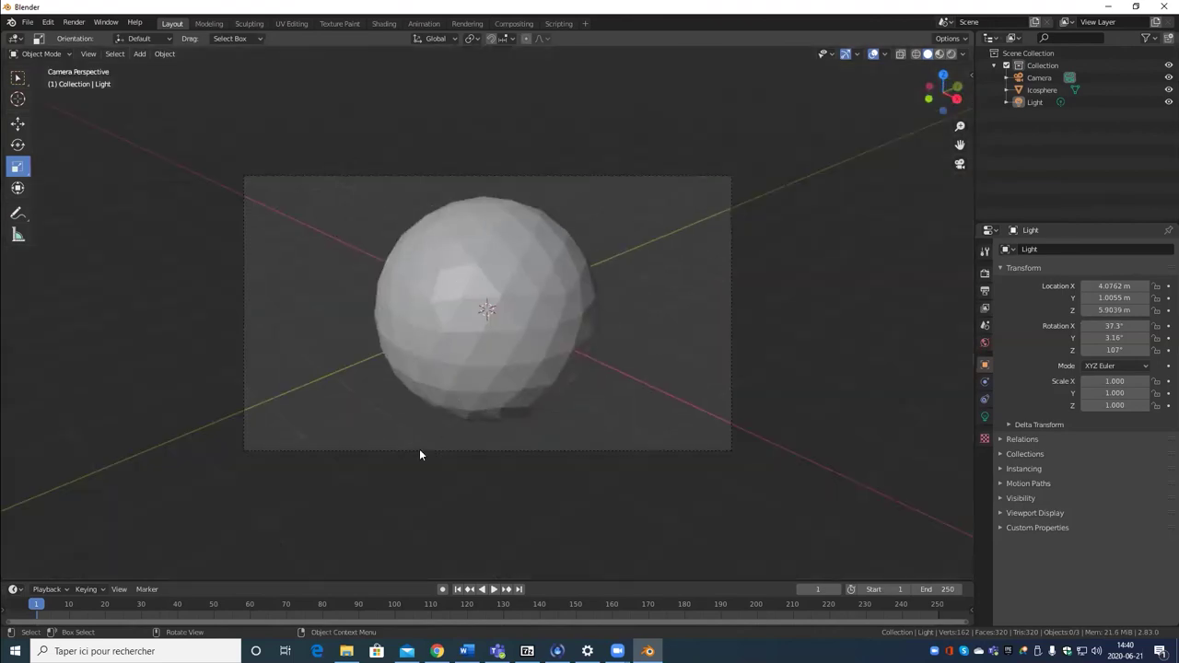
pyautogui.scroll(-3, 526, 331)
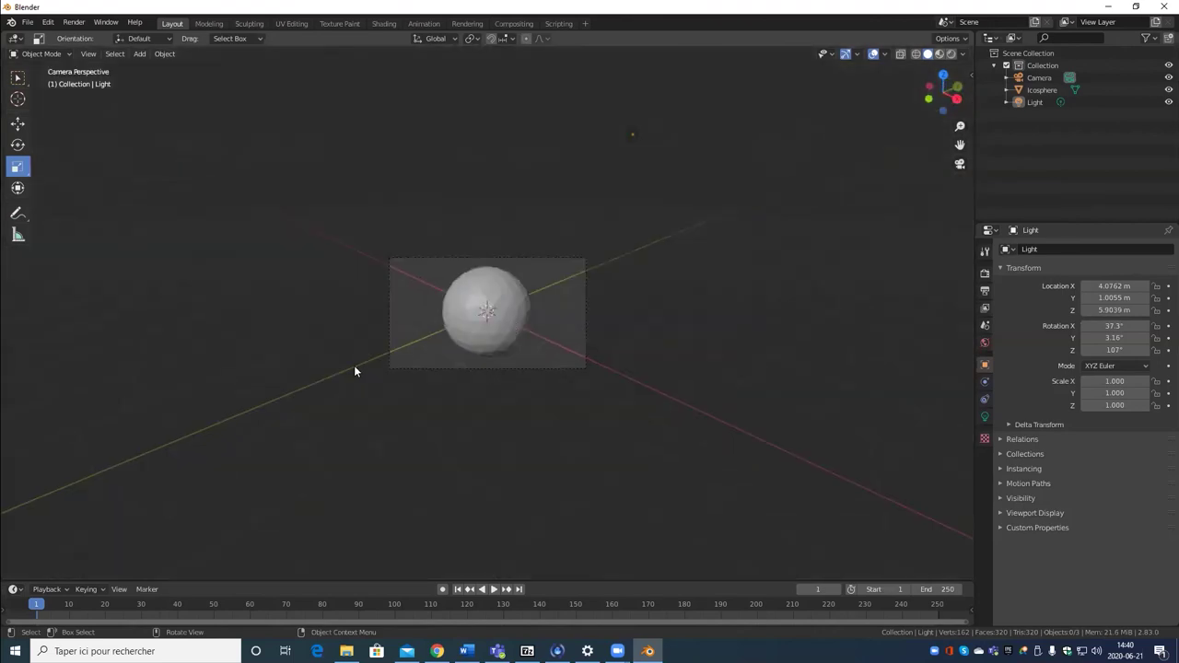
pyautogui.moveTo(354, 365); pyautogui.dragTo(506, 356, button='middle')
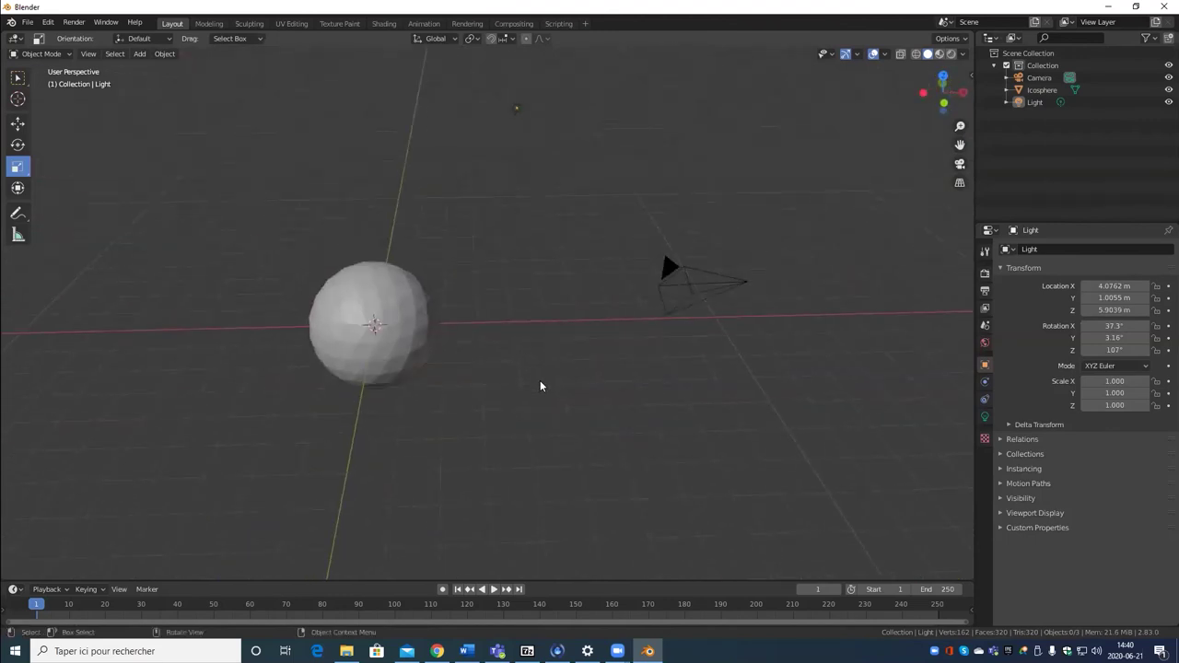
pyautogui.scroll(2, 540, 386)
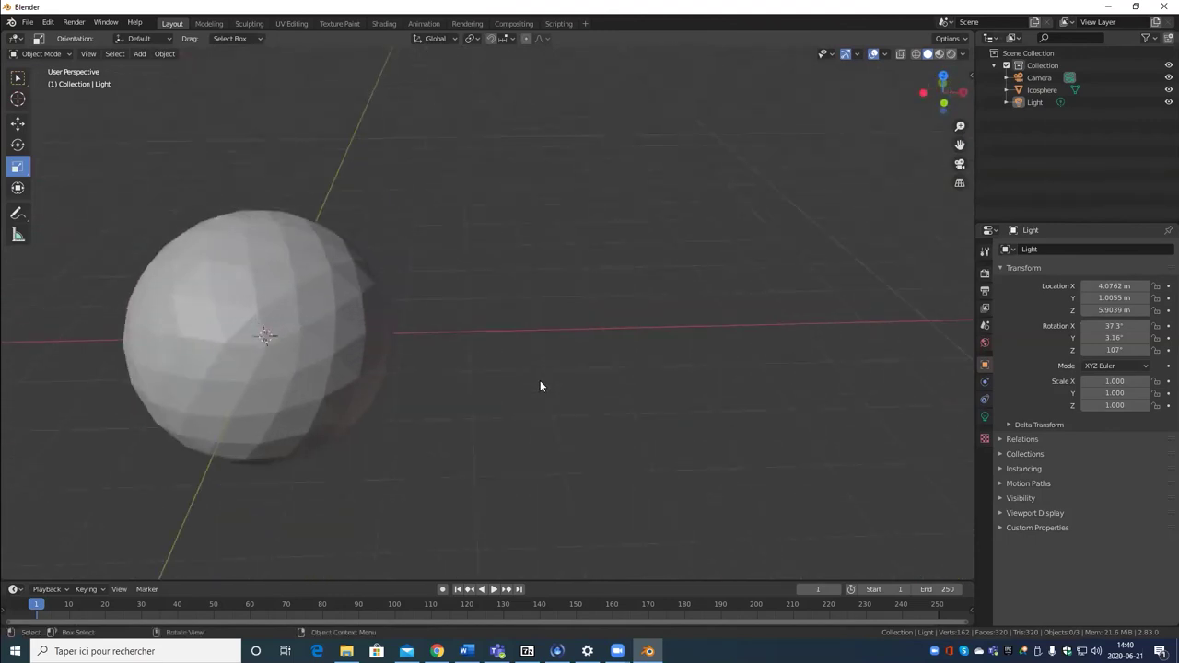
pyautogui.scroll(-2, 552, 373)
pyautogui.press('KP_0')
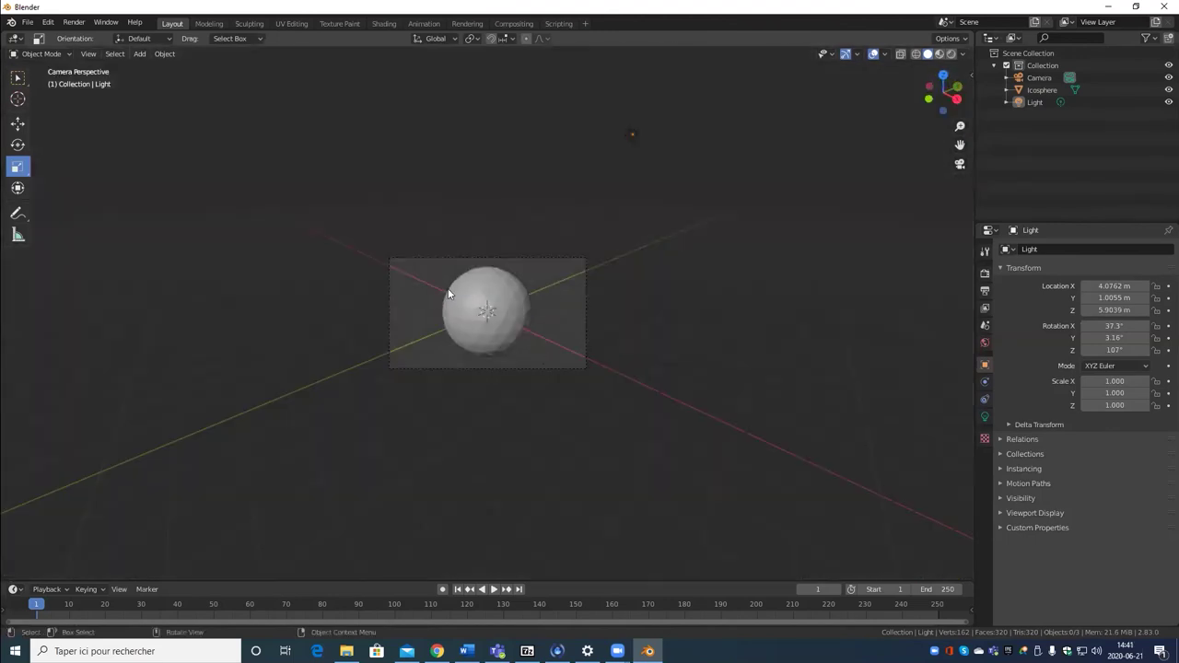
pyautogui.moveTo(452, 299); pyautogui.dragTo(521, 362, button='middle')
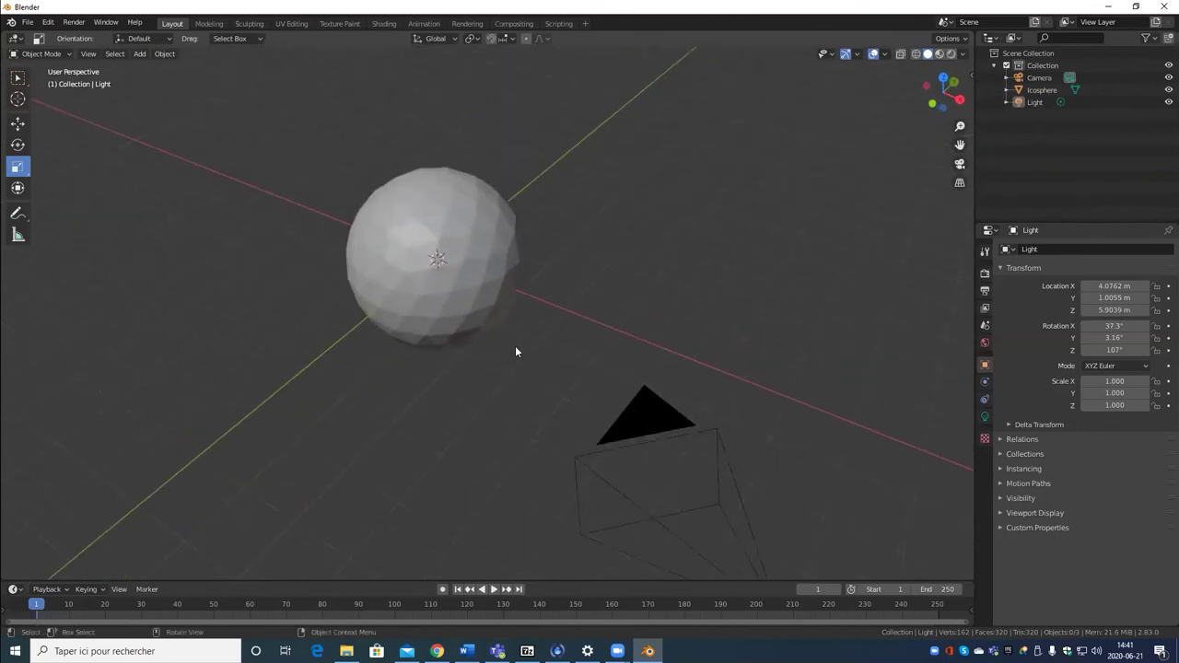
pyautogui.press('KP_0')
pyautogui.keyDown('shift'); pyautogui.moveTo(613, 360); pyautogui.dragTo(567, 352, button='middle'); pyautogui.keyUp('shift')
pyautogui.scroll(5, 547, 362)
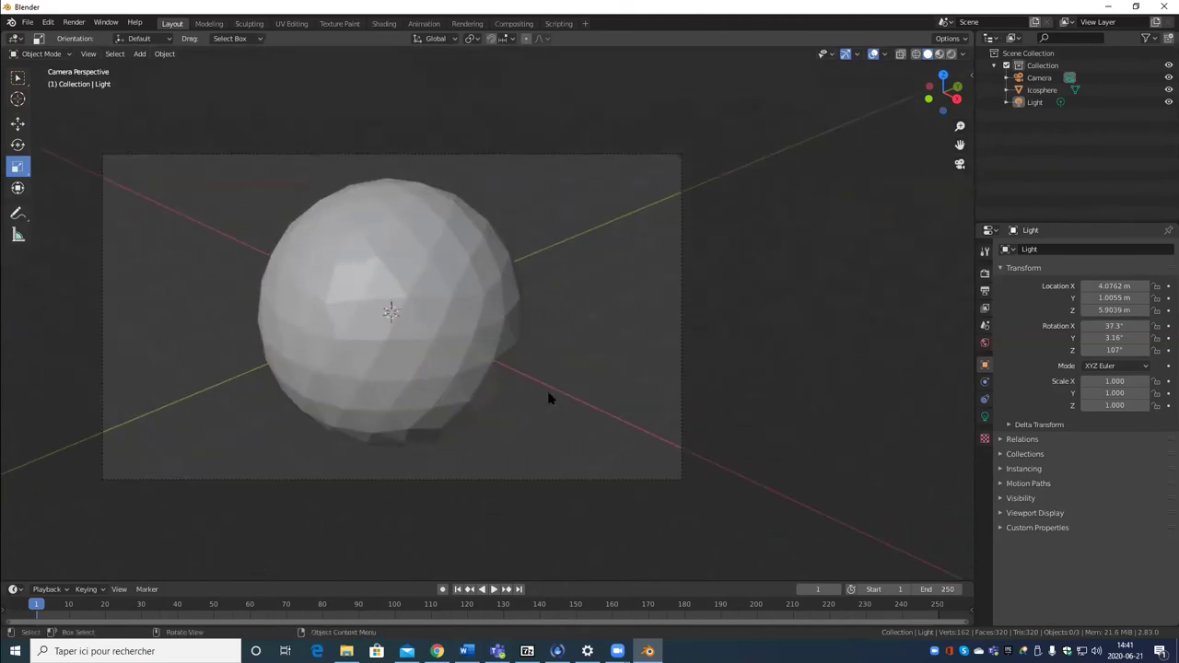
pyautogui.scroll(-5, 545, 415)
pyautogui.scroll(5, 526, 408)
pyautogui.keyDown('shift'); pyautogui.moveTo(526, 408); pyautogui.dragTo(802, 390, button='middle'); pyautogui.keyUp('shift')
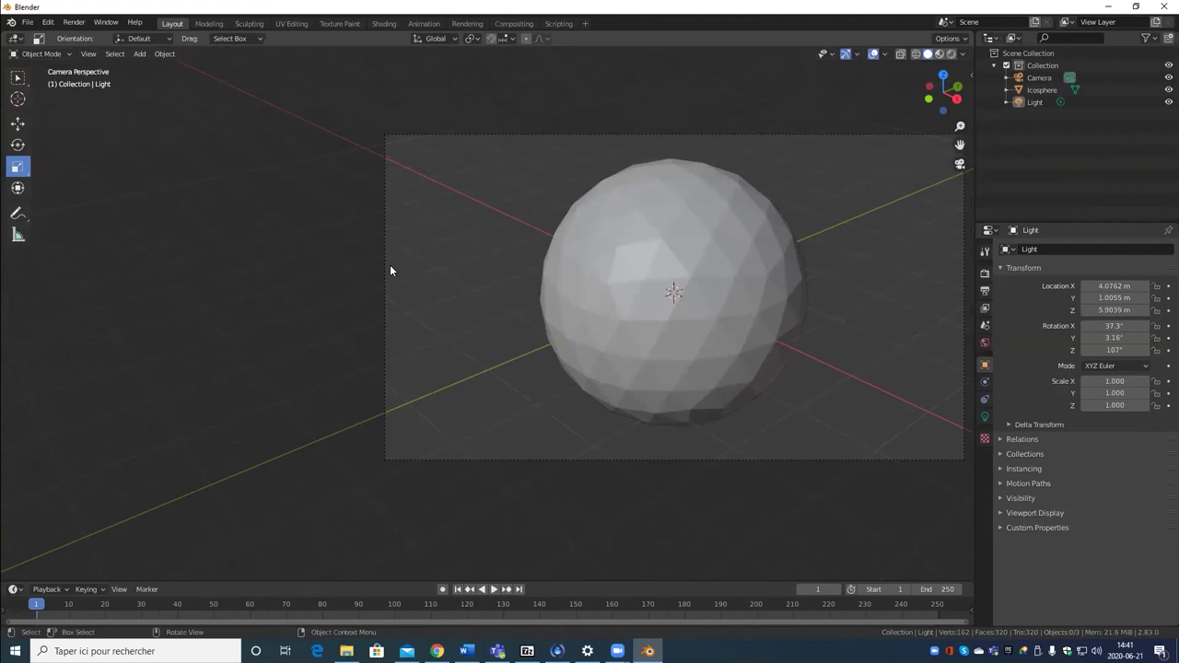
pyautogui.moveTo(393, 265); pyautogui.dragTo(608, 256, button='middle')
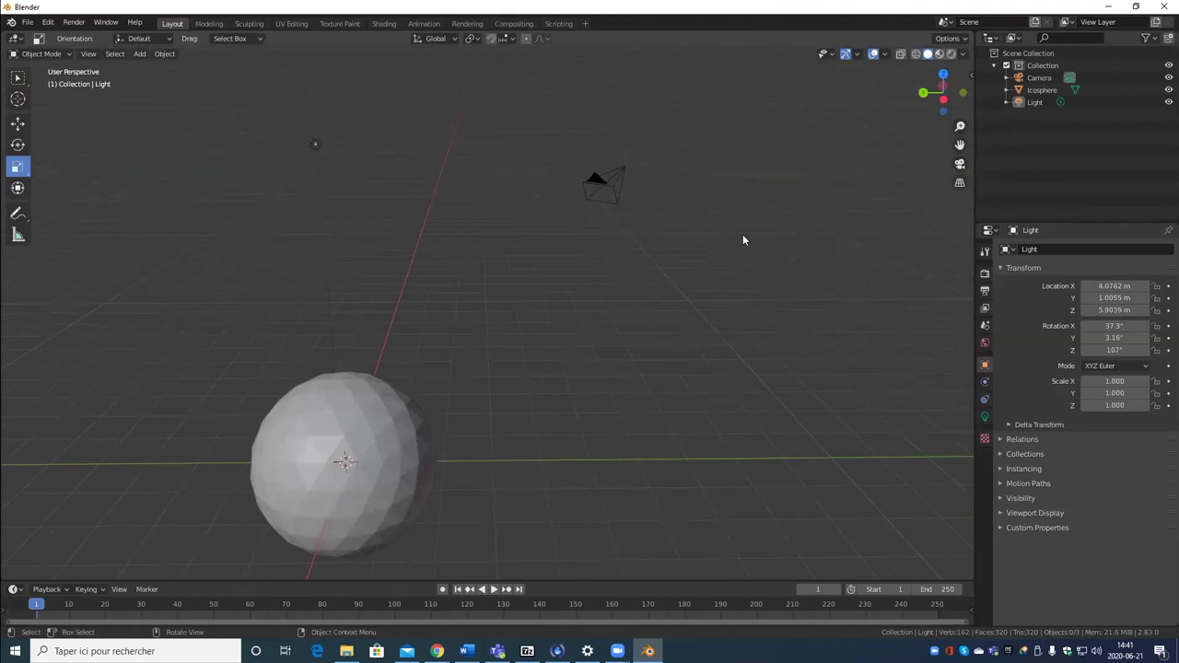
pyautogui.moveTo(387, 371); pyautogui.dragTo(563, 361, button='middle')
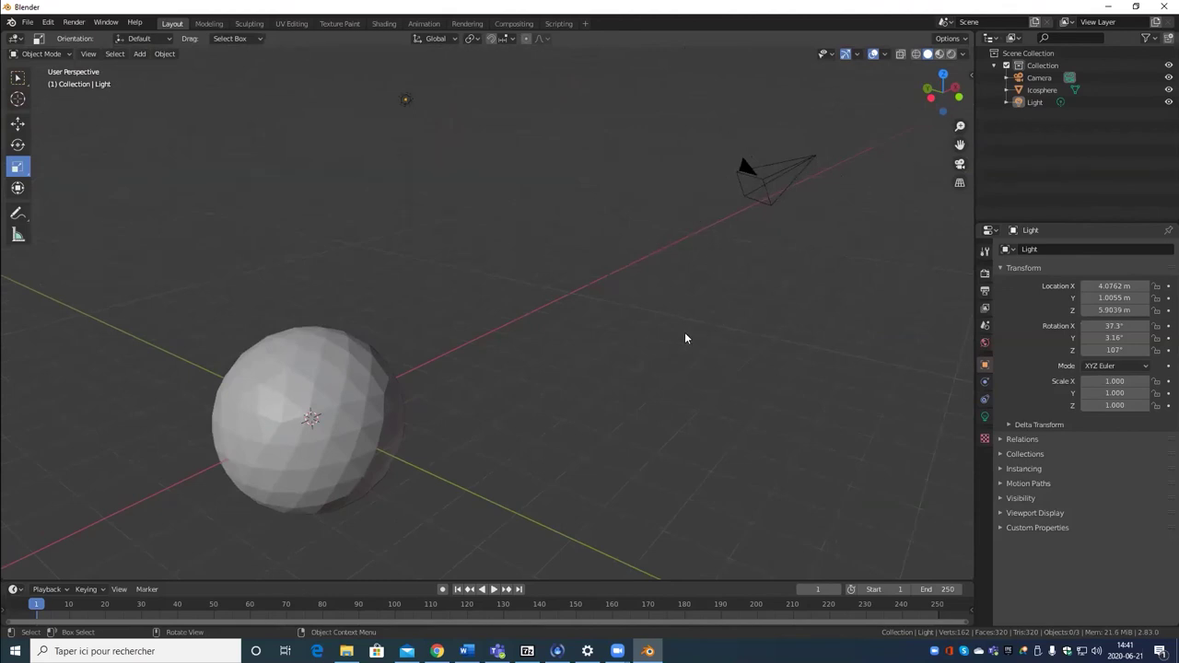
# Step: Look through the scene camera and enable Lock Camera to View in the view settings
pyautogui.press('KP_0')
pyautogui.keyDown('shift'); pyautogui.moveTo(777, 293); pyautogui.dragTo(482, 303, button='middle'); pyautogui.keyUp('shift')
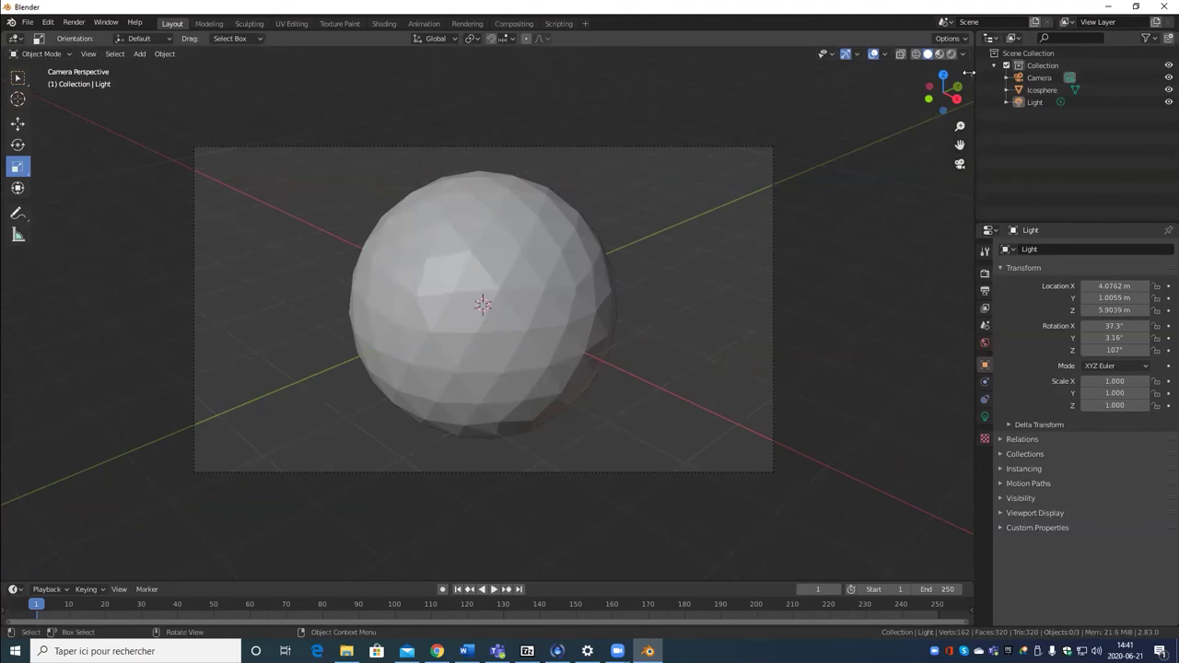
pyautogui.press('n')
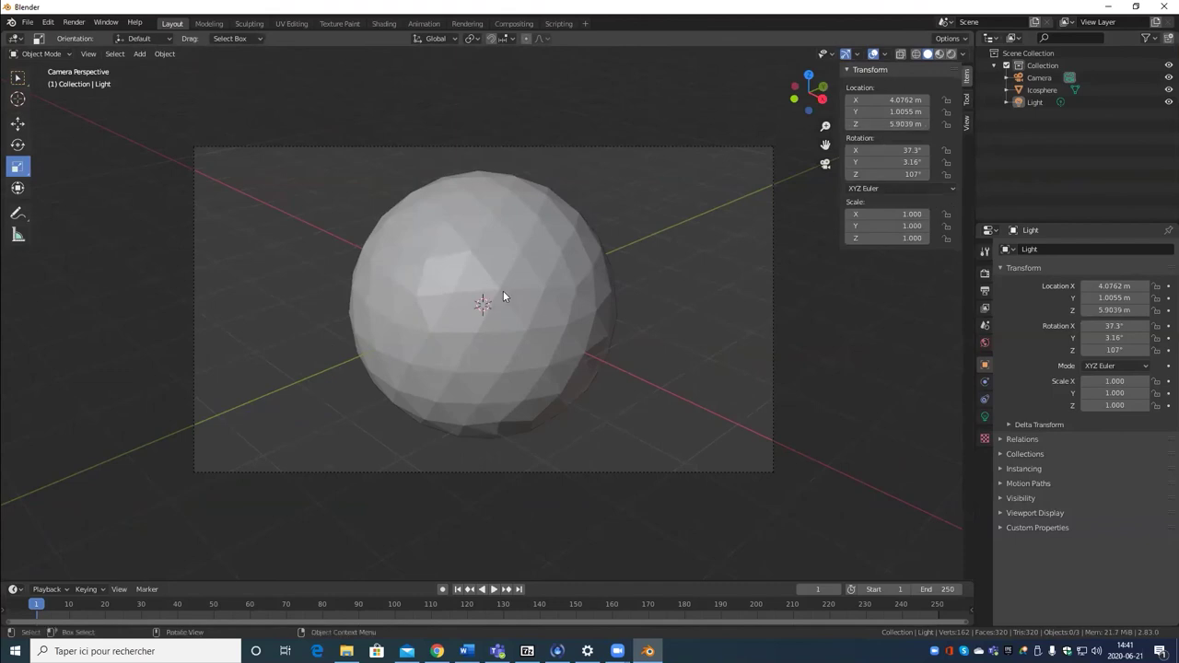
pyautogui.press('t')
pyautogui.press('t')
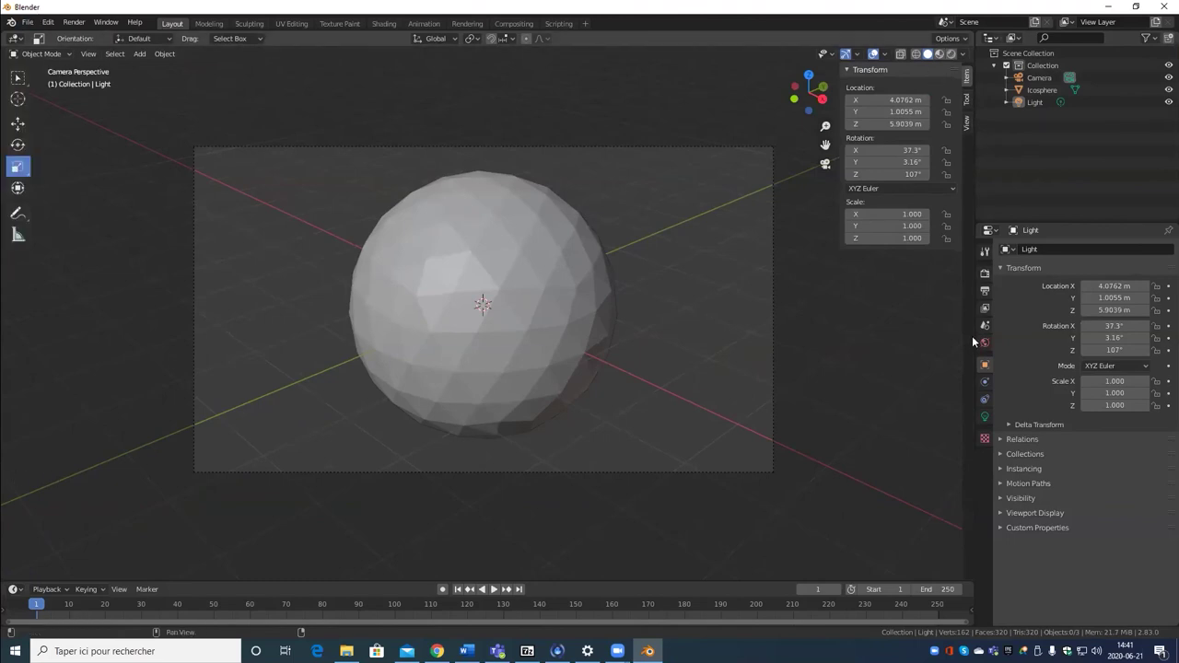
pyautogui.press('n')
pyautogui.press('n')
pyautogui.click(968, 122)
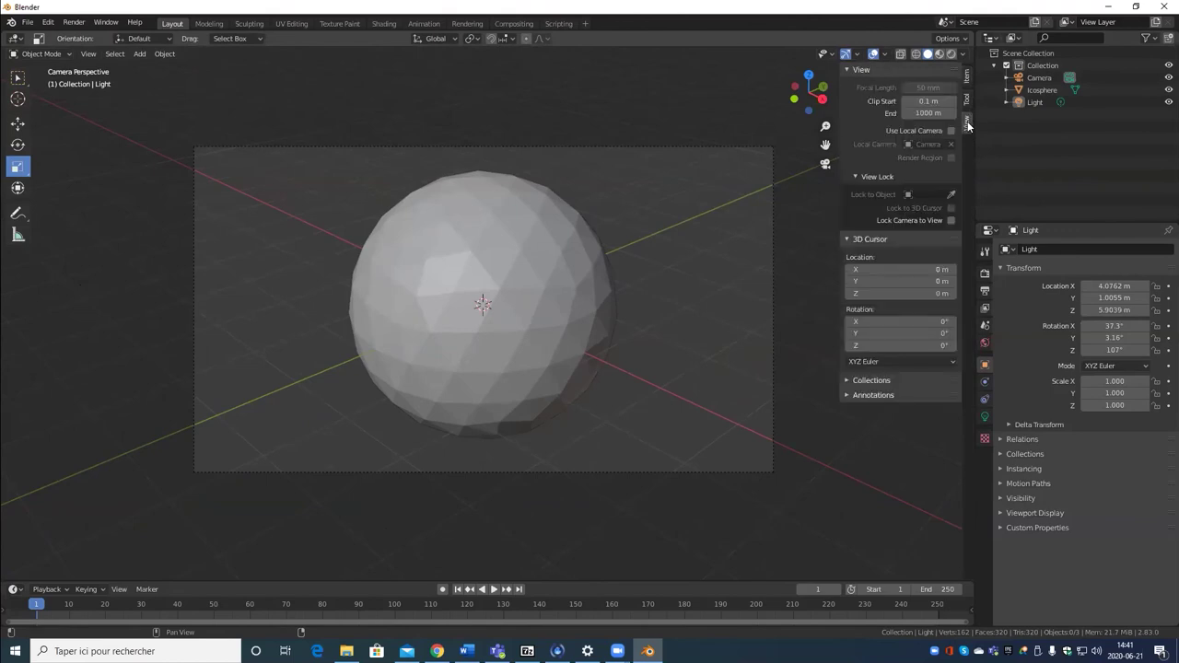
pyautogui.click(950, 220)
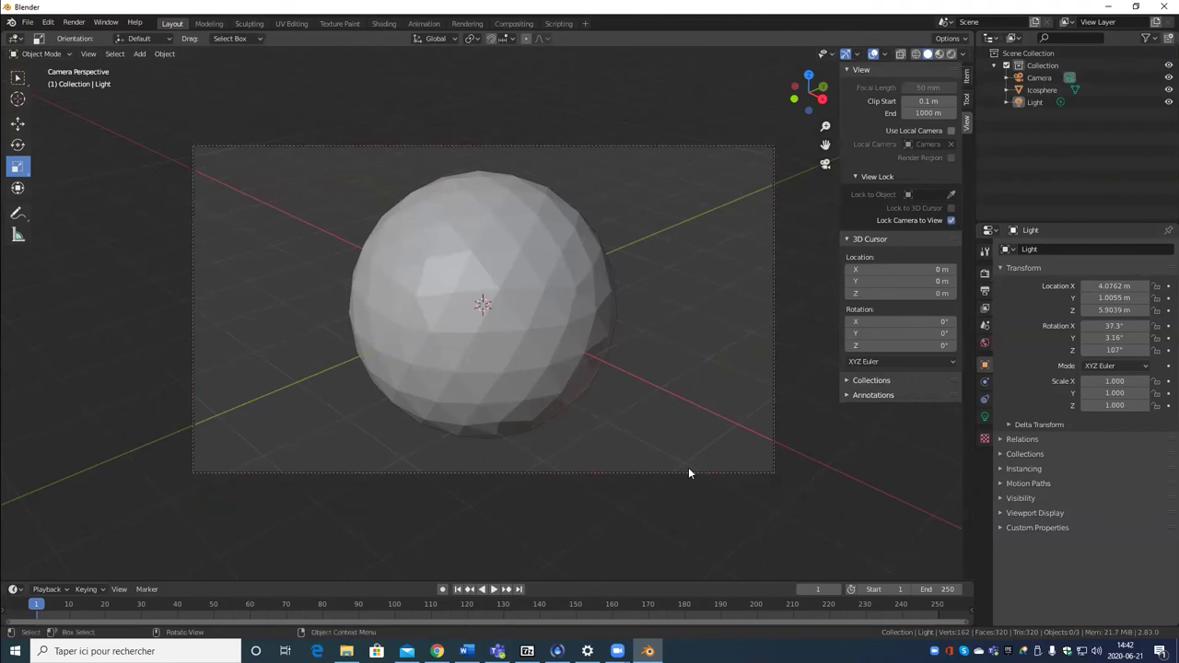
# Step: Swing the locked camera around the icosphere to a new angle and inspect its placement from the free perspective
pyautogui.moveTo(688, 472); pyautogui.dragTo(558, 356, button='middle')
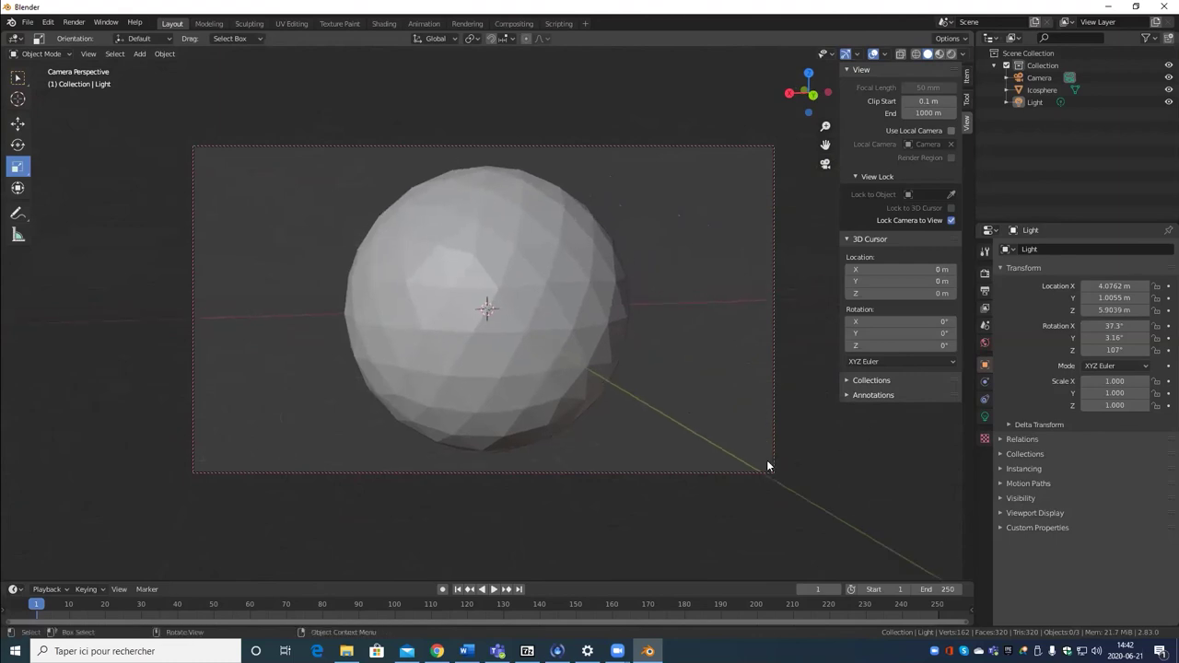
pyautogui.moveTo(768, 466); pyautogui.dragTo(682, 433, button='middle')
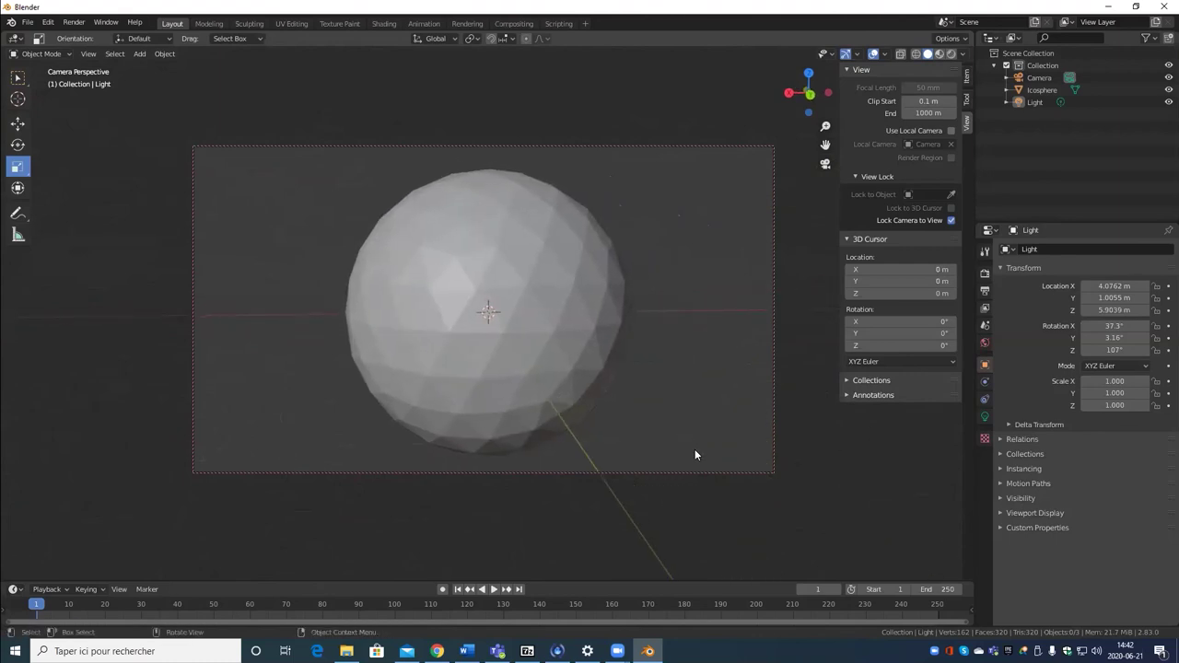
pyautogui.press('KP_0')
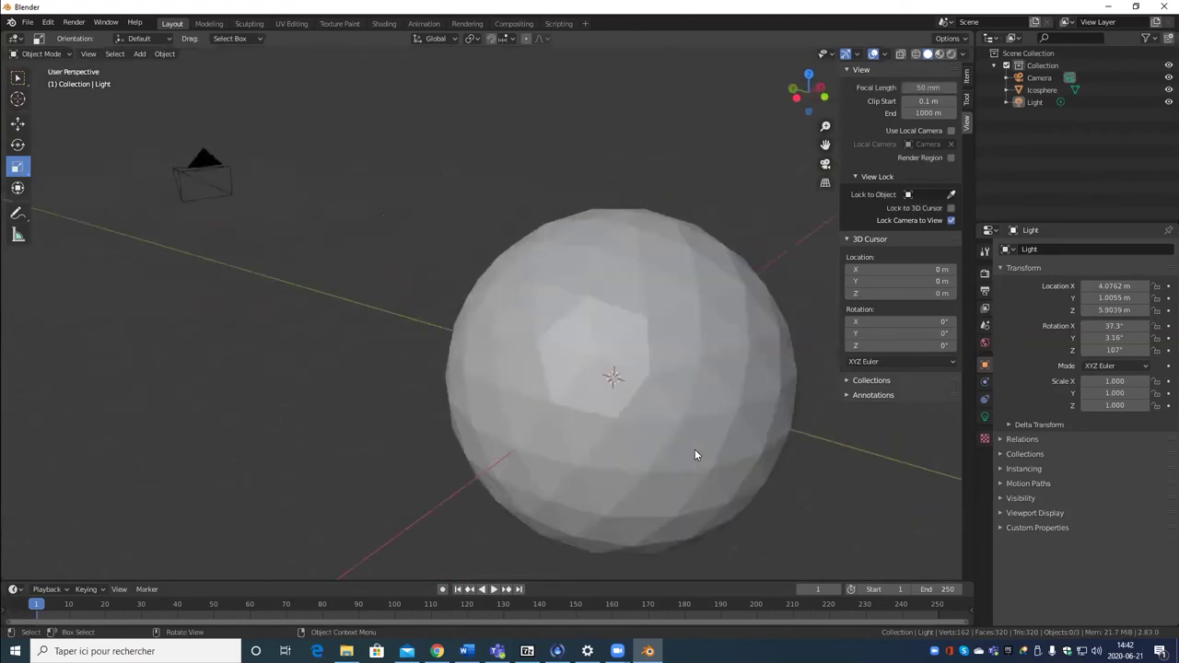
pyautogui.scroll(-4, 516, 332)
pyautogui.moveTo(316, 393); pyautogui.dragTo(273, 422, button='middle')
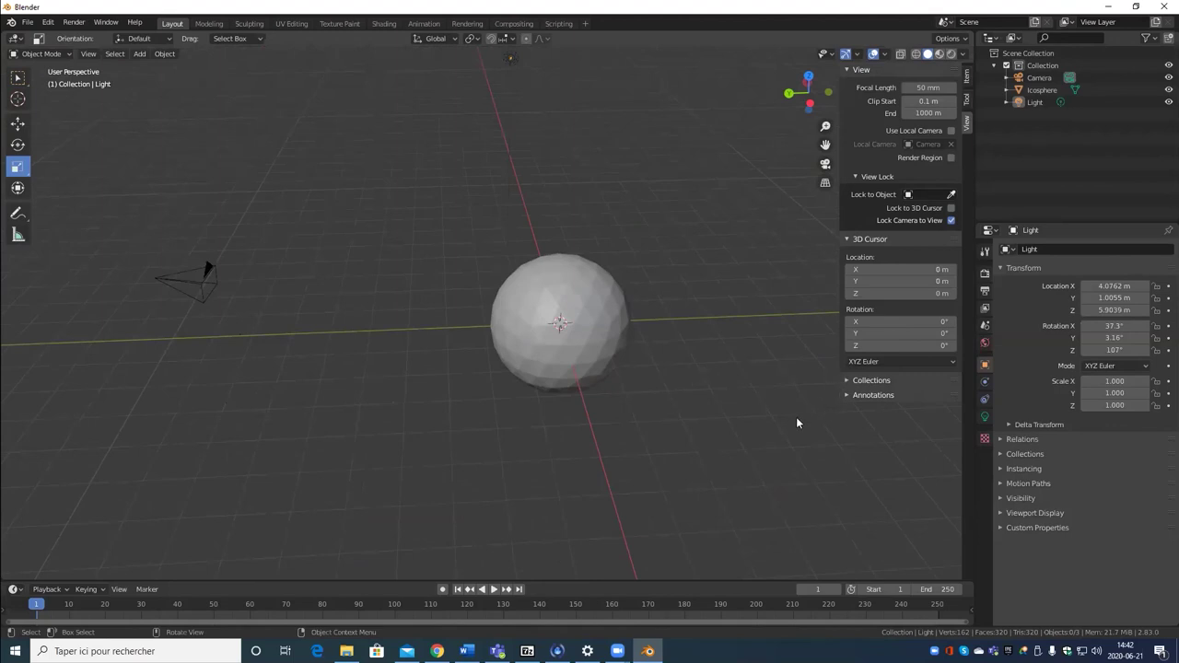
pyautogui.moveTo(390, 384); pyautogui.dragTo(485, 370, button='middle')
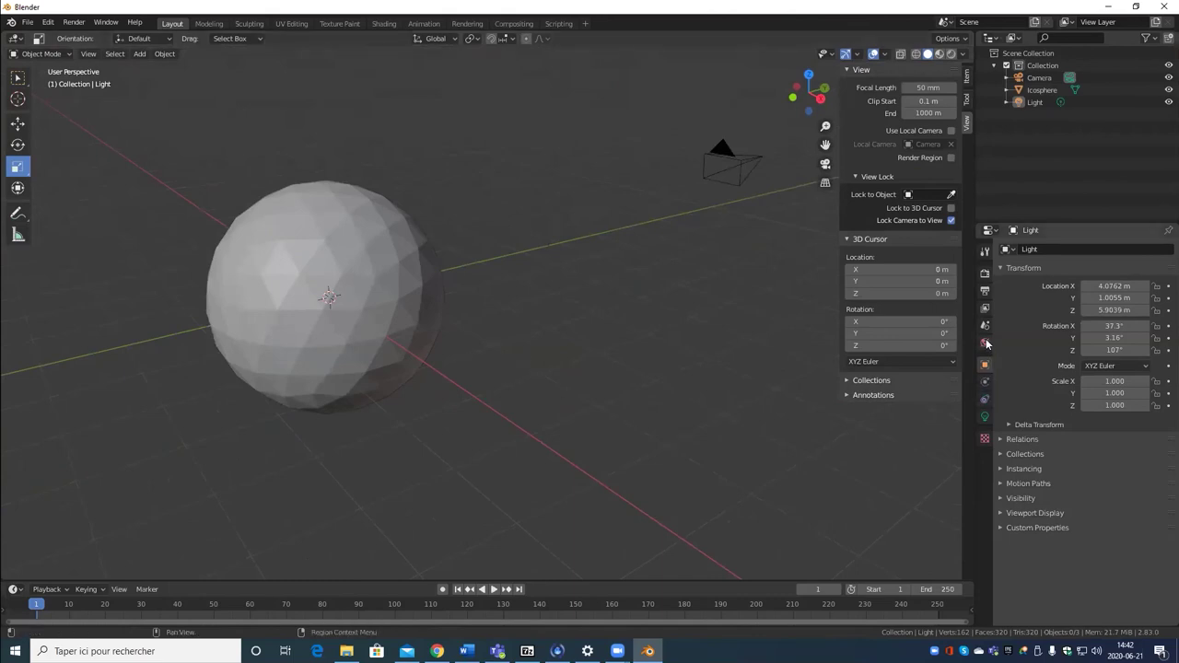
pyautogui.scroll(-3, 436, 359)
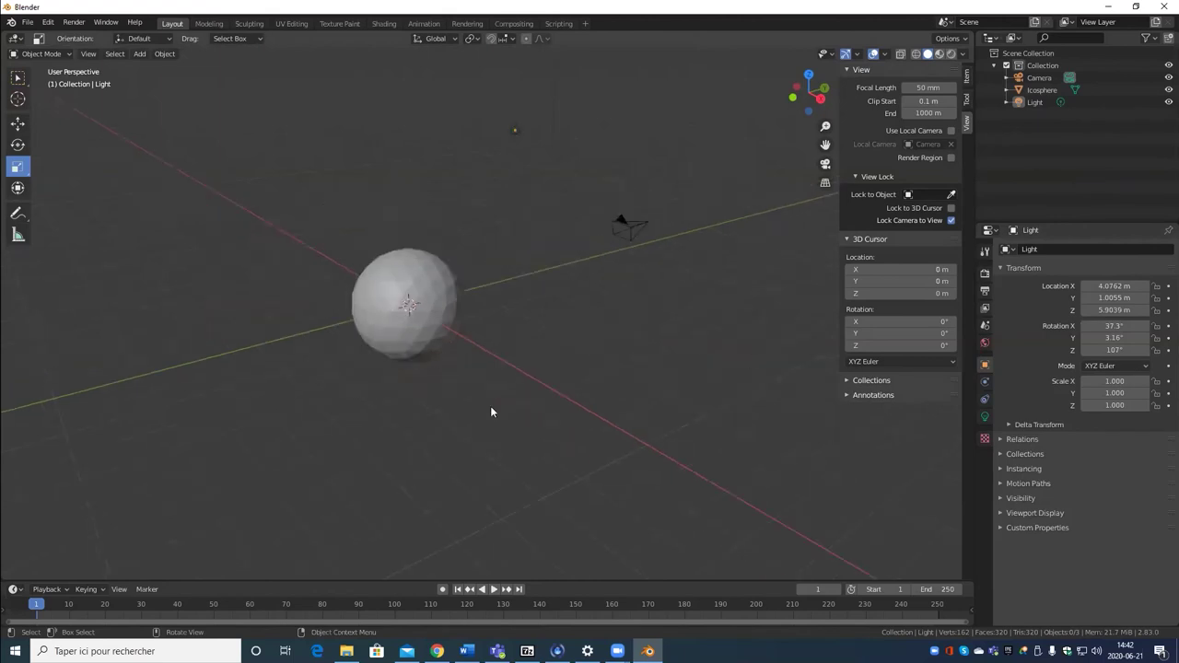
pyautogui.scroll(3, 479, 396)
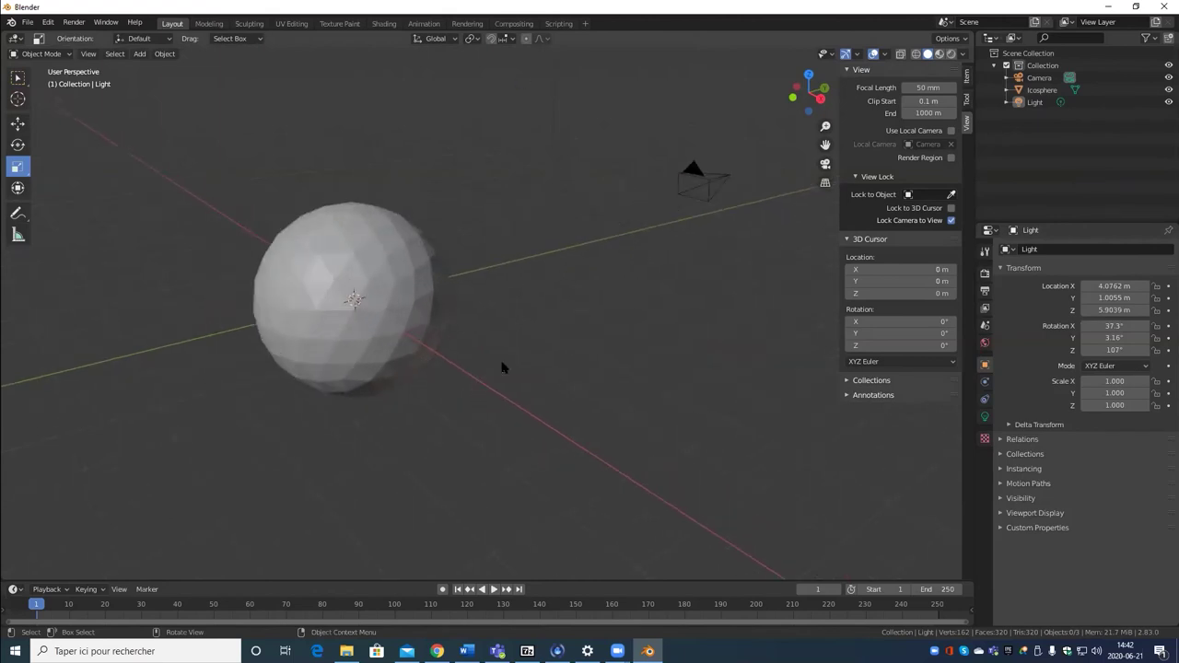
# Step: Select the icosphere and create a new material for it
pyautogui.click(412, 242)
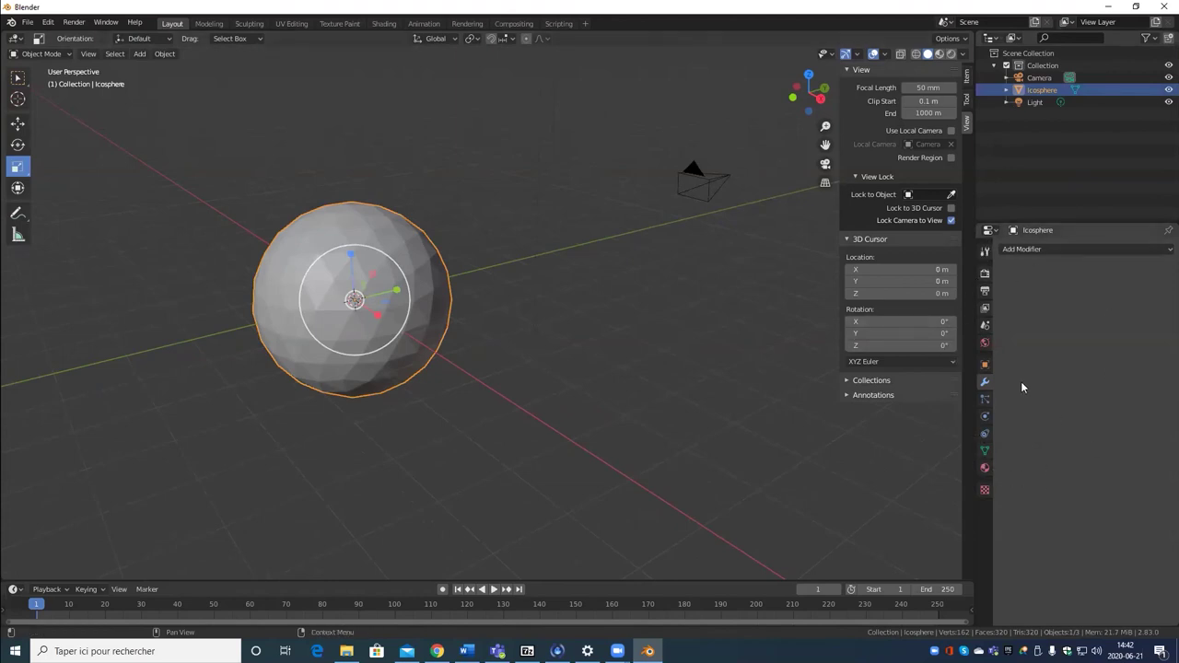
pyautogui.click(989, 467)
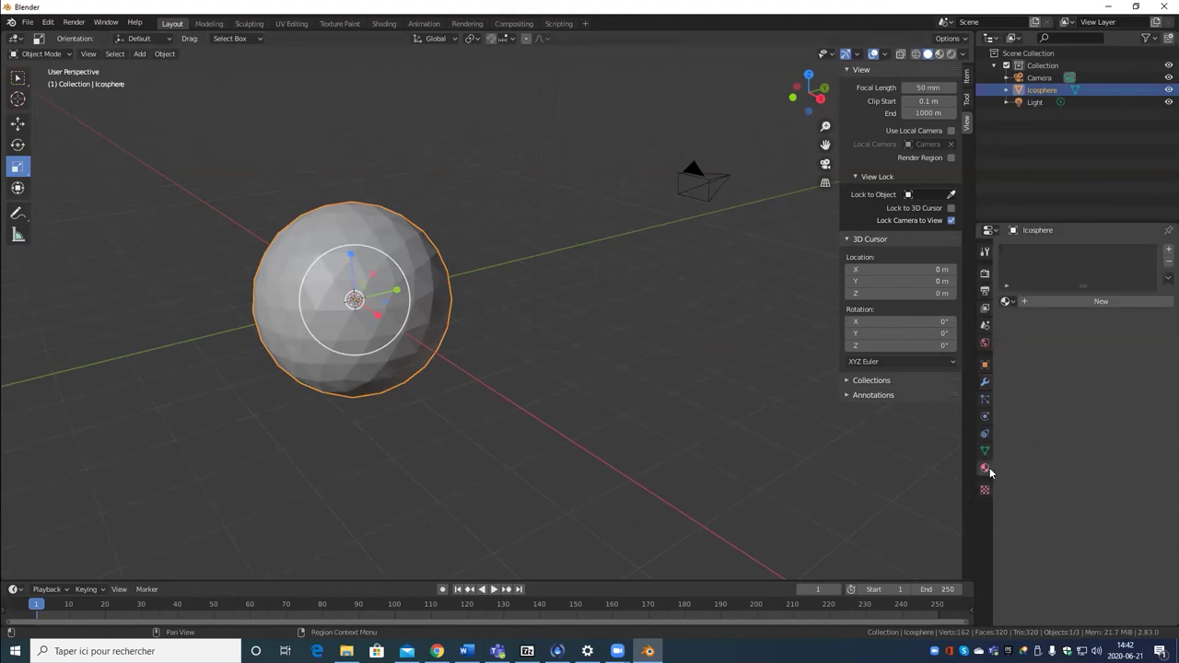
pyautogui.click(1097, 301)
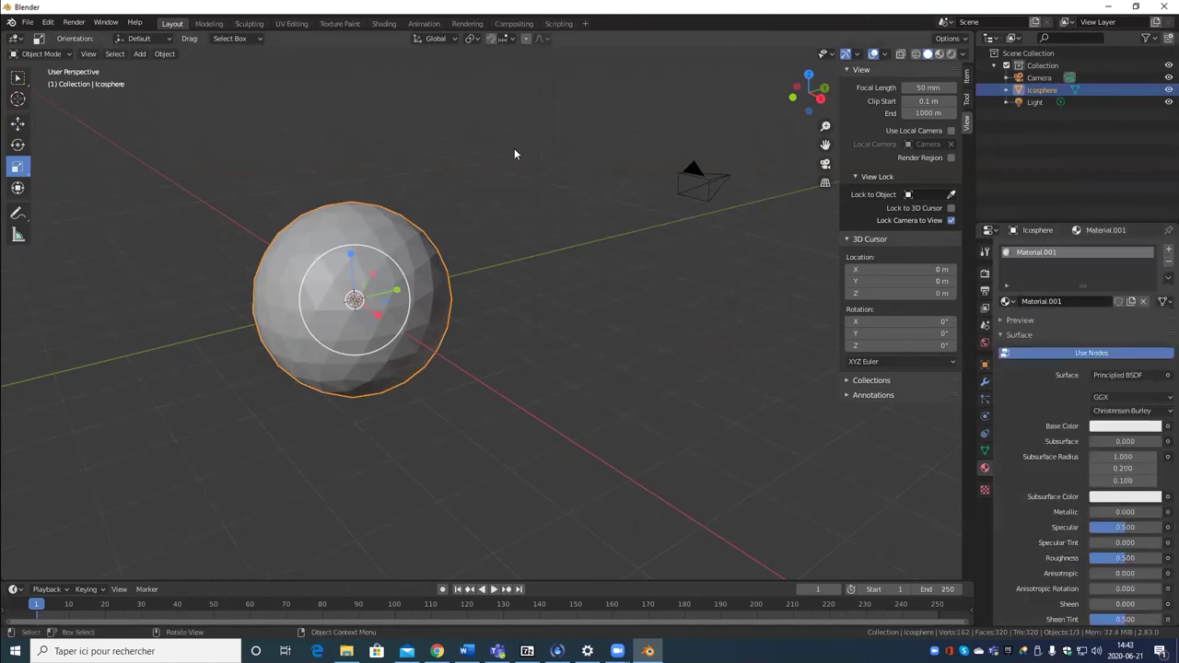
# Step: Set the icosphere material's base color to a light pinkish purple and deselect the object
pyautogui.click(1110, 426)
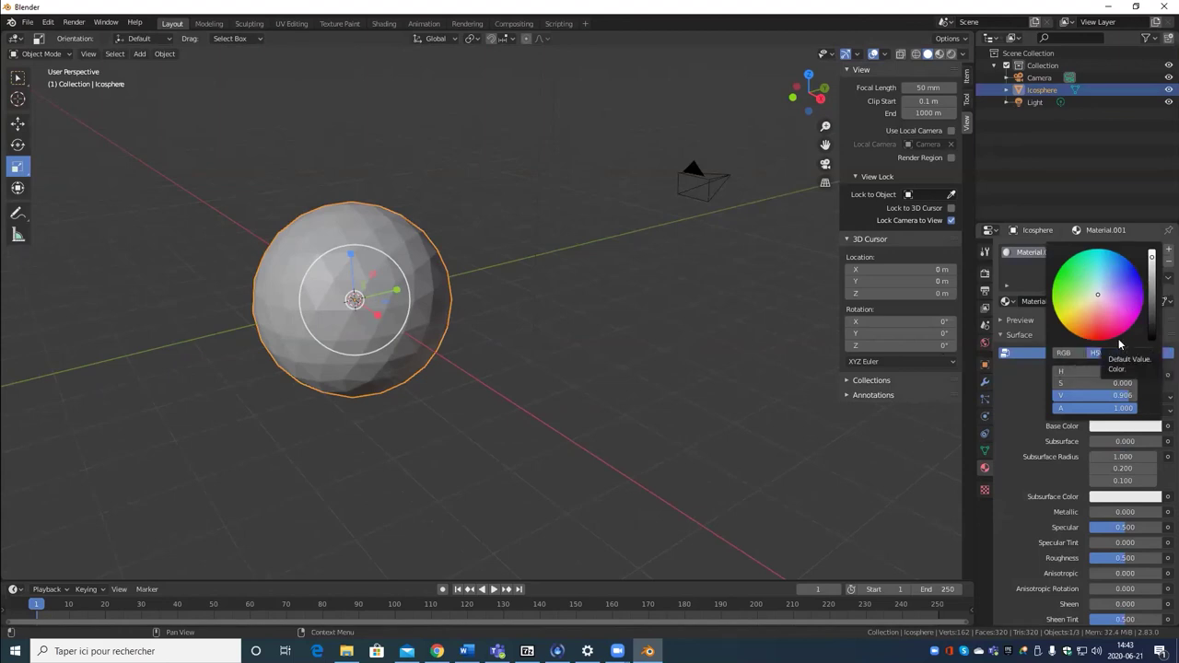
pyautogui.click(1131, 310)
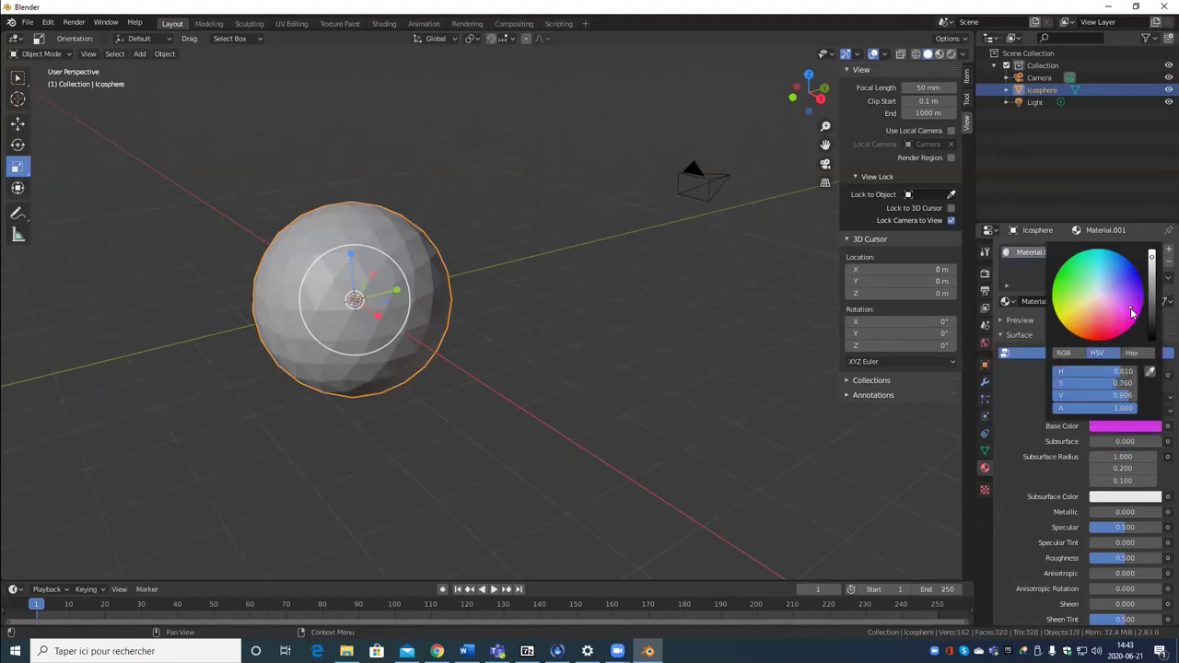
pyautogui.moveTo(1124, 317); pyautogui.dragTo(1114, 301)
pyautogui.click(625, 329)
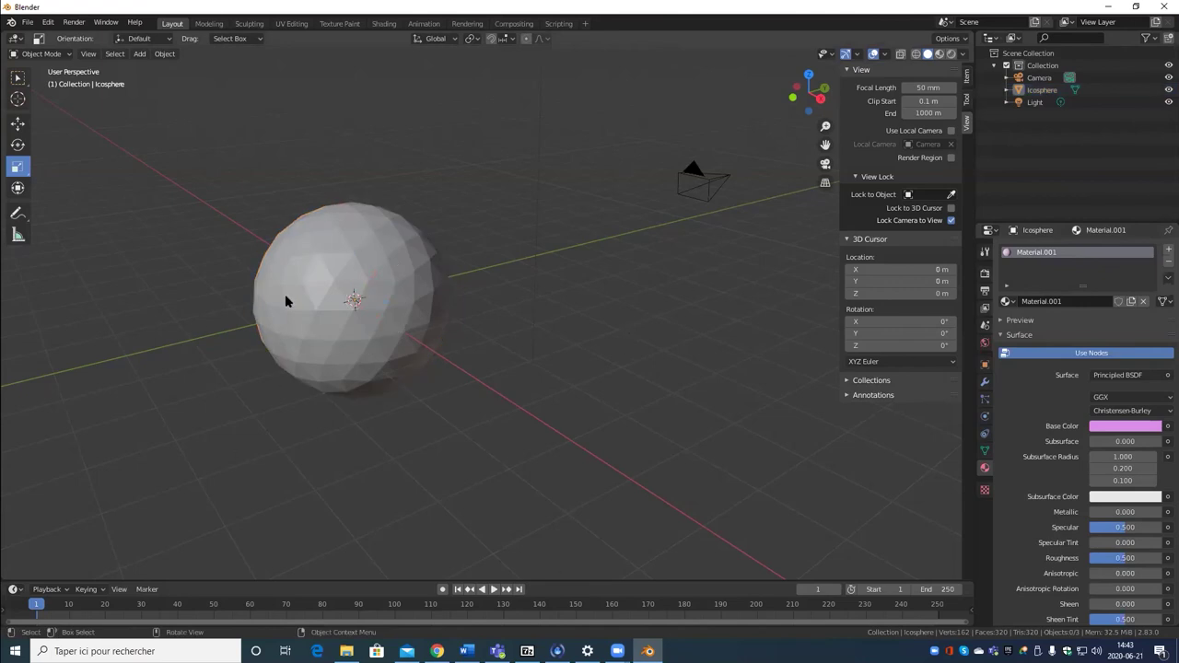
# Step: Display the scene in Wireframe shading and inspect the icosphere's mesh from several angles
pyautogui.moveTo(617, 310); pyautogui.dragTo(500, 456, button='middle')
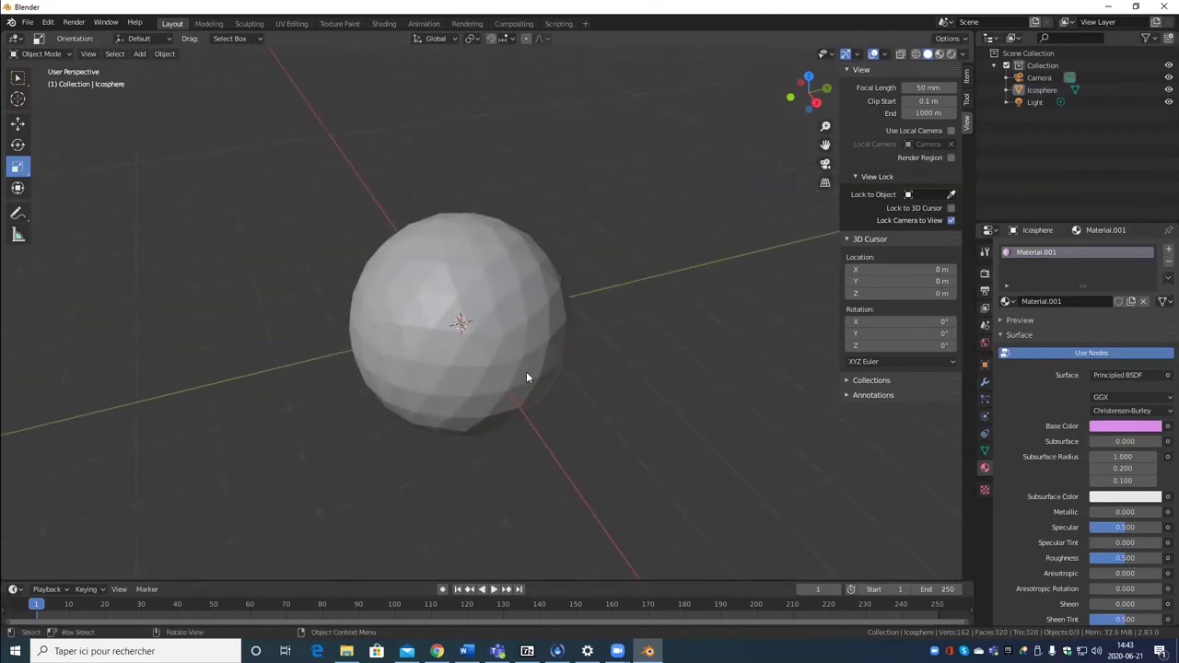
pyautogui.moveTo(527, 373); pyautogui.dragTo(592, 383, button='middle')
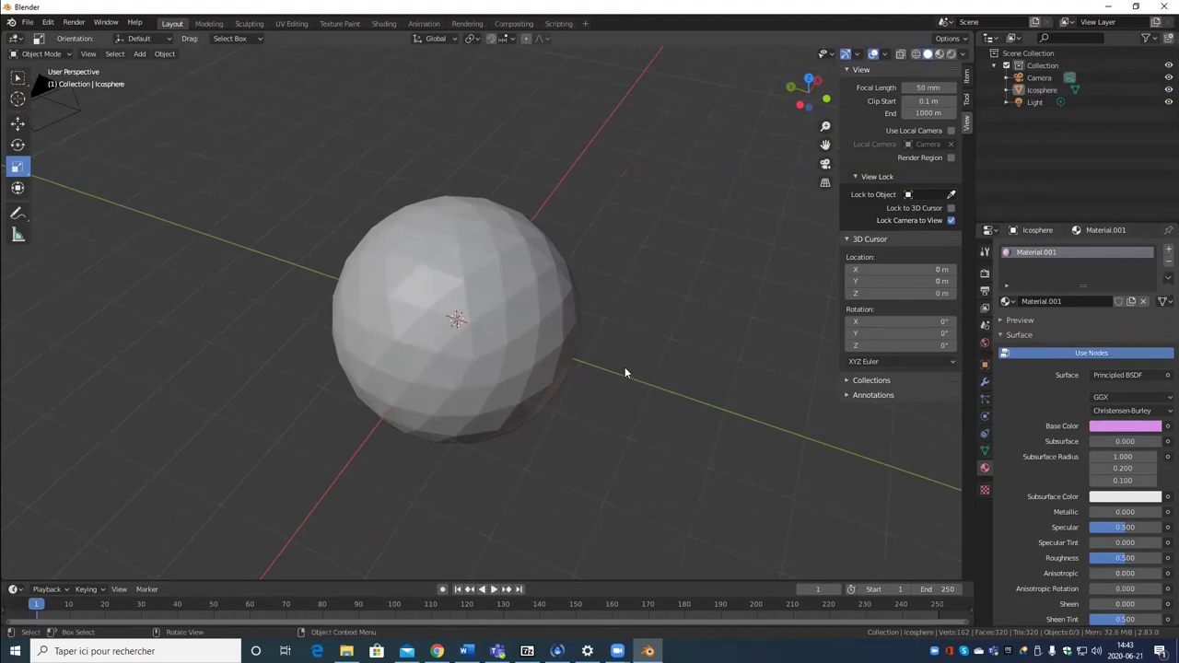
pyautogui.press('z')
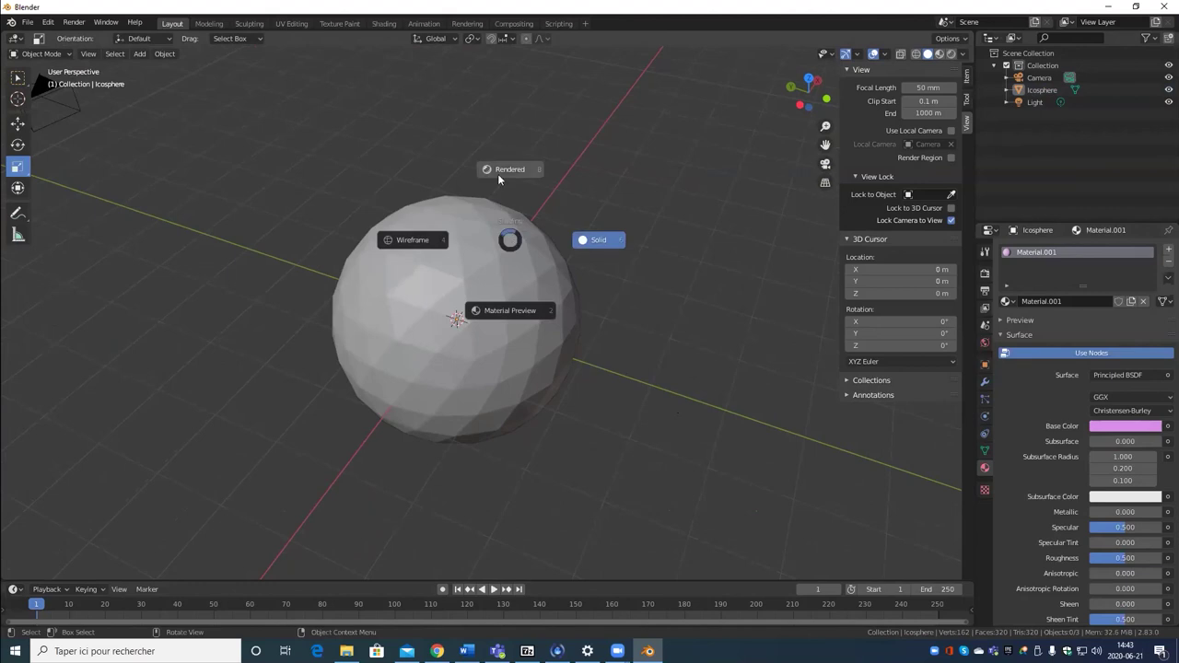
pyautogui.click(427, 240)
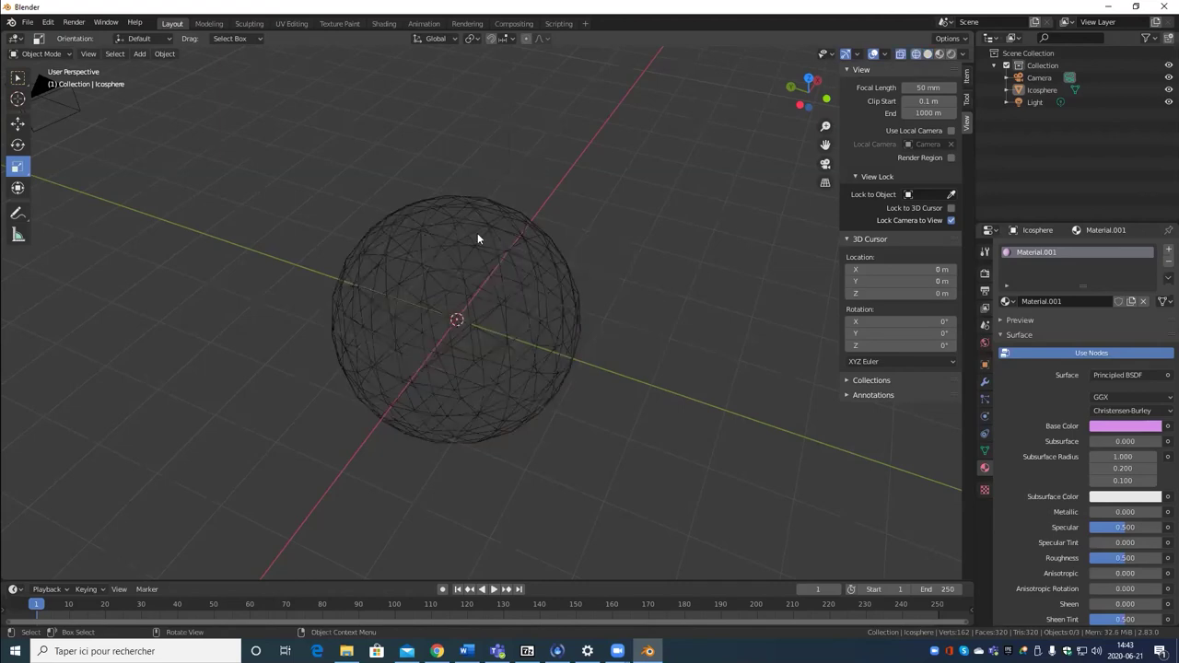
pyautogui.scroll(4, 641, 391)
pyautogui.moveTo(647, 391); pyautogui.dragTo(581, 346, button='middle')
pyautogui.scroll(-3, 497, 341)
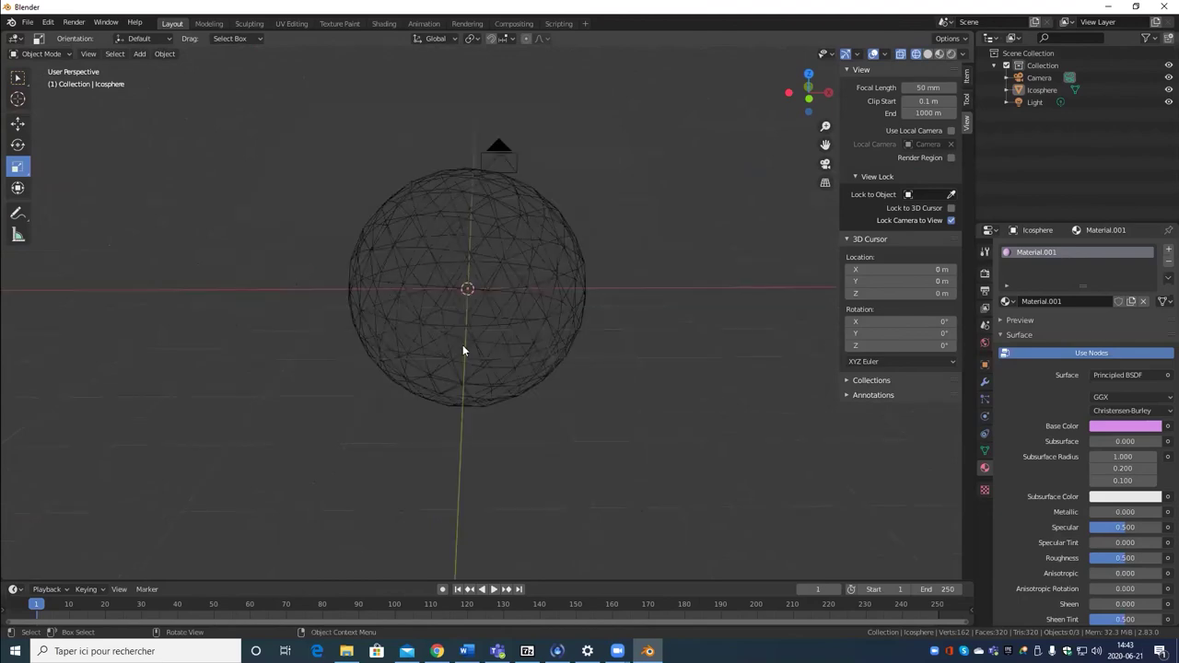
pyautogui.moveTo(464, 347); pyautogui.dragTo(651, 534, button='middle')
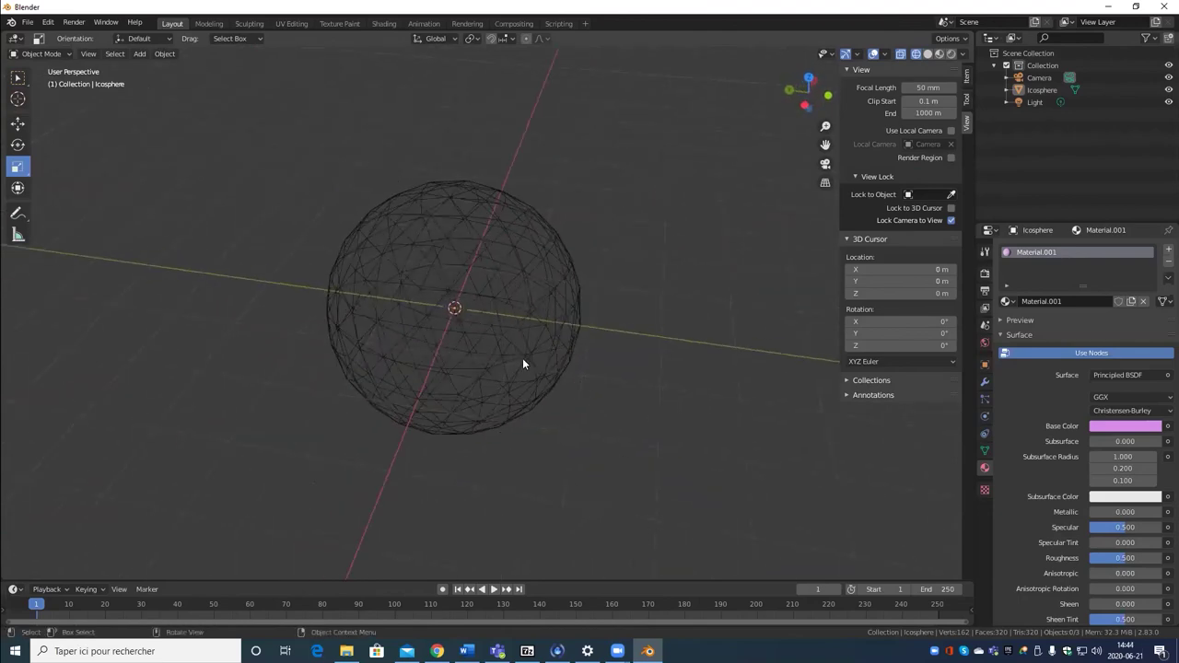
# Step: Return the viewport to Solid shading and view the icosphere up close
pyautogui.press('z')
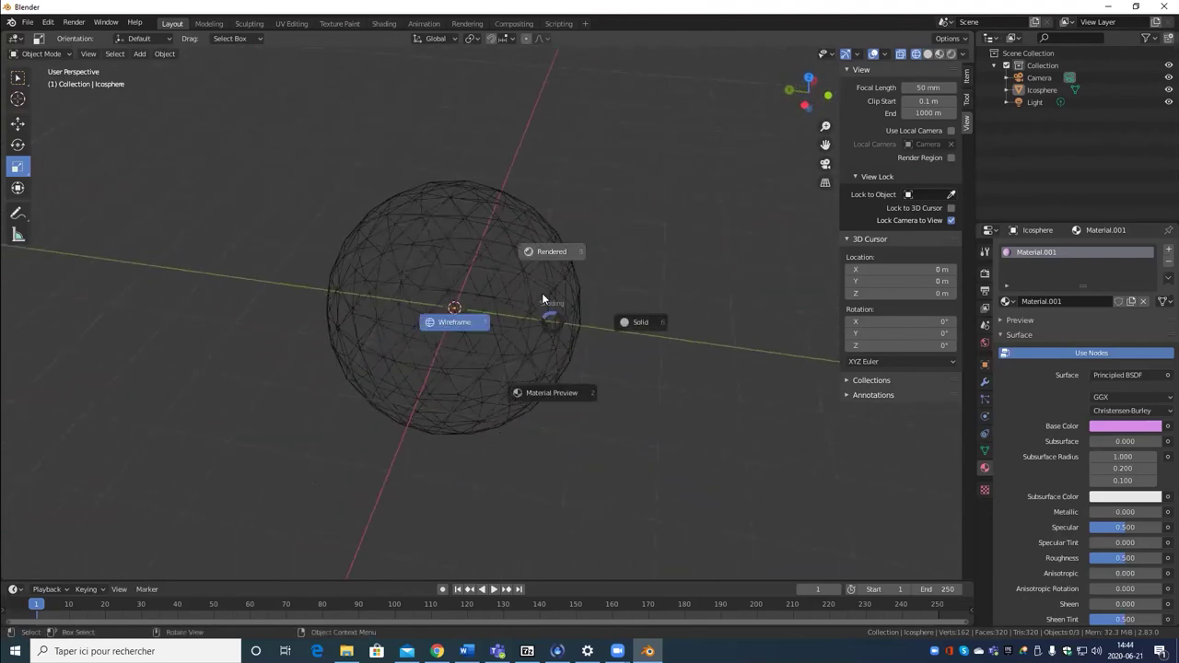
pyautogui.click(668, 333)
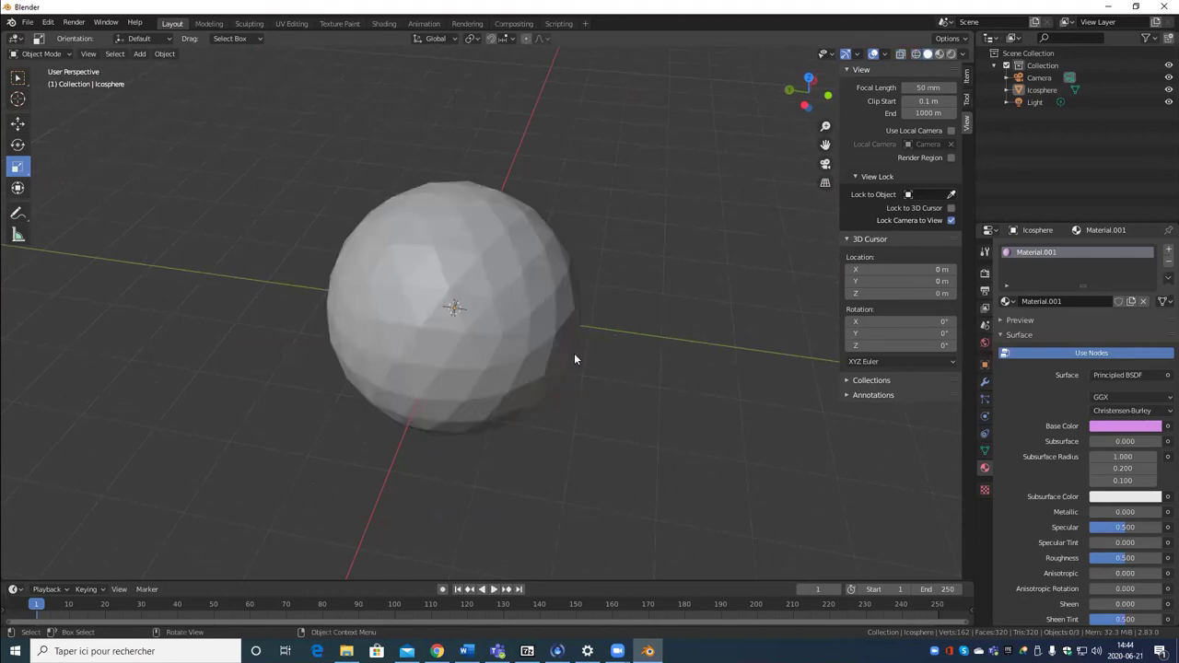
pyautogui.scroll(3, 574, 359)
# Step: Switch the viewport to Material Preview shading and examine the icosphere's color from different angles and distances
pyautogui.press('z')
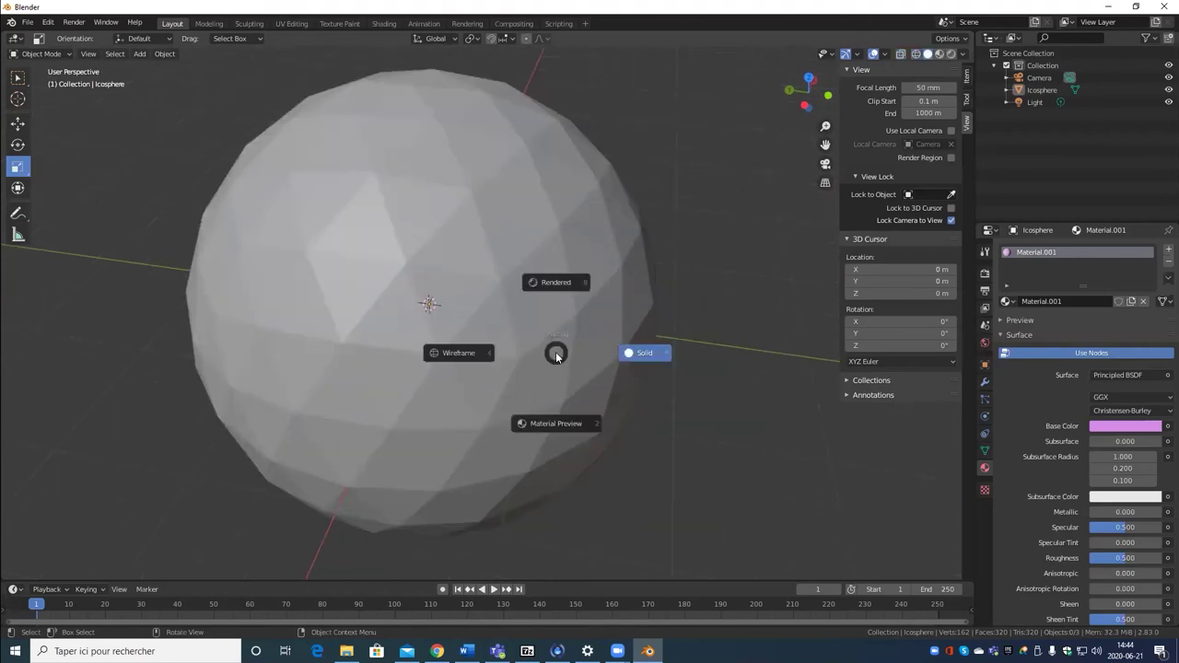
pyautogui.click(551, 425)
pyautogui.scroll(-5, 426, 387)
pyautogui.moveTo(431, 376); pyautogui.dragTo(361, 361, button='middle')
pyautogui.scroll(4, 658, 323)
pyautogui.scroll(-4, 500, 266)
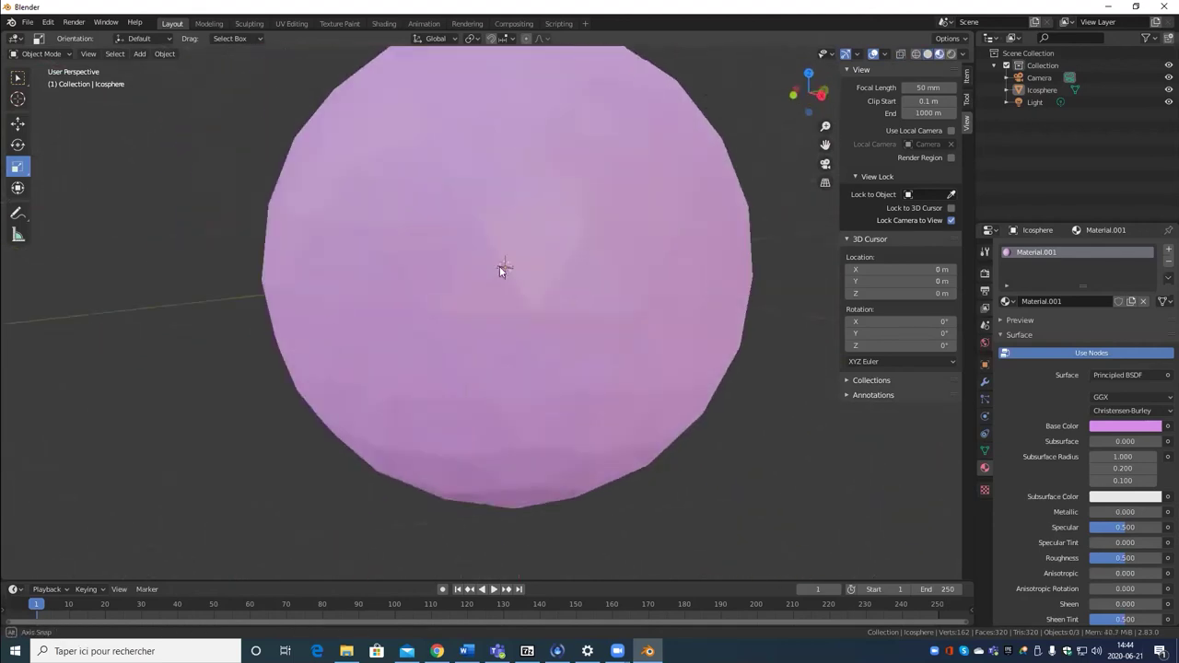
pyautogui.moveTo(500, 266); pyautogui.dragTo(716, 350, button='middle')
pyautogui.scroll(2, 827, 294)
pyautogui.scroll(-5, 645, 369)
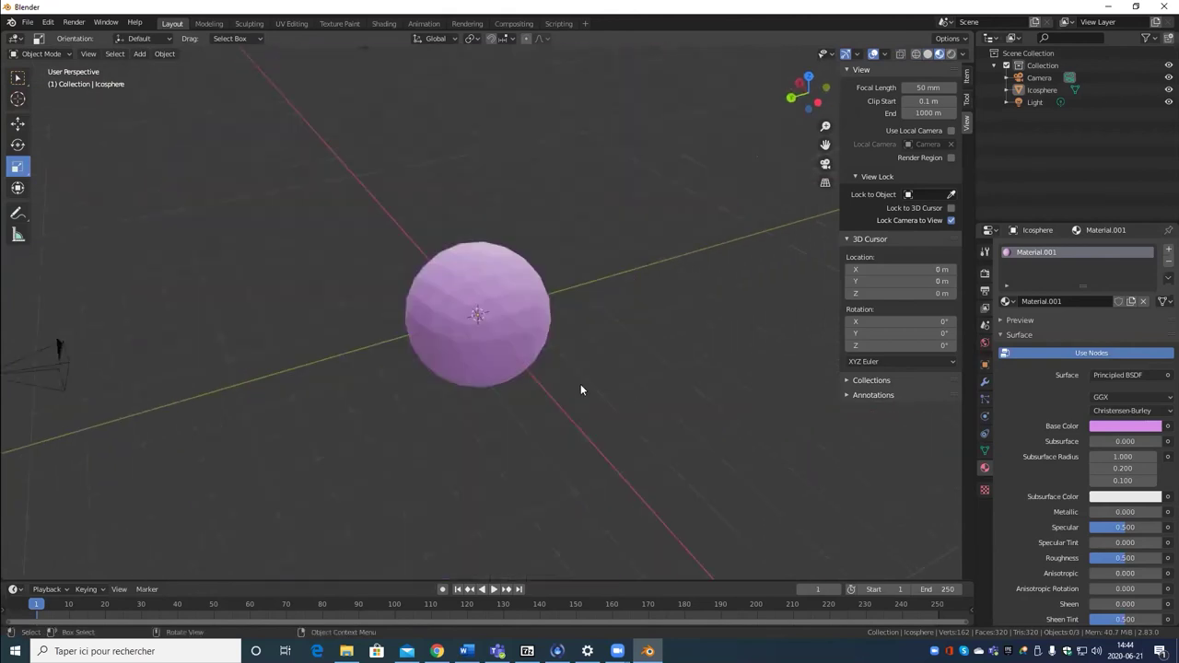
# Step: Switch the viewport to Rendered shading and examine how the scene's light falls on the icosphere from all around
pyautogui.scroll(4, 533, 347)
pyautogui.press('z')
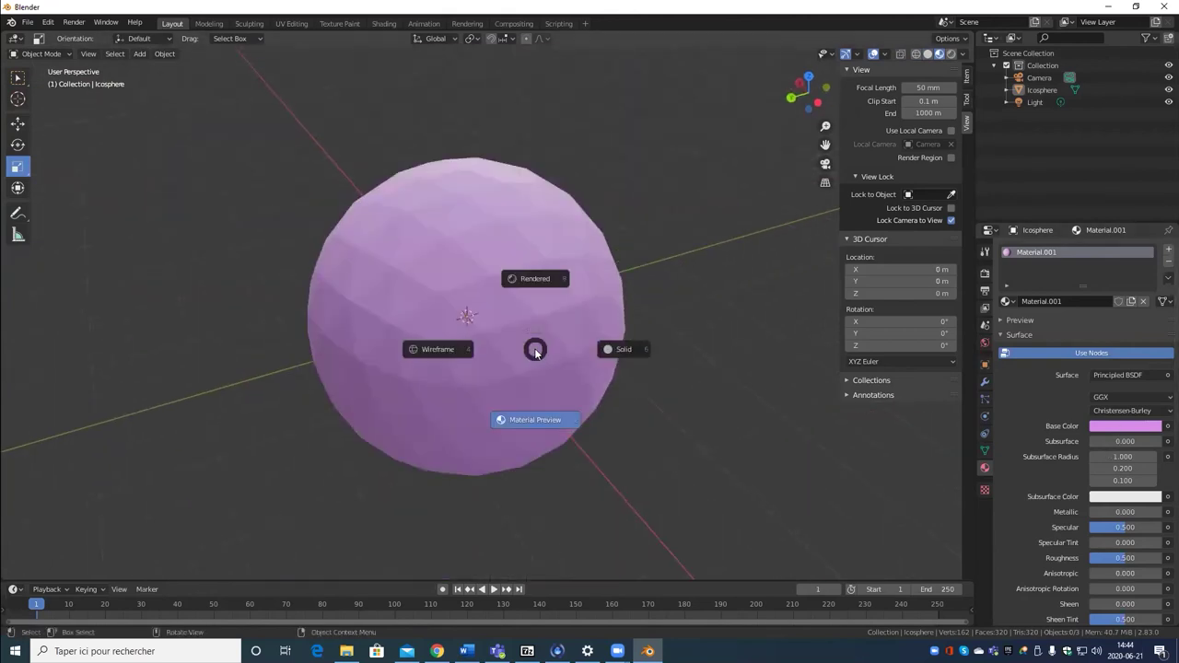
pyautogui.click(557, 284)
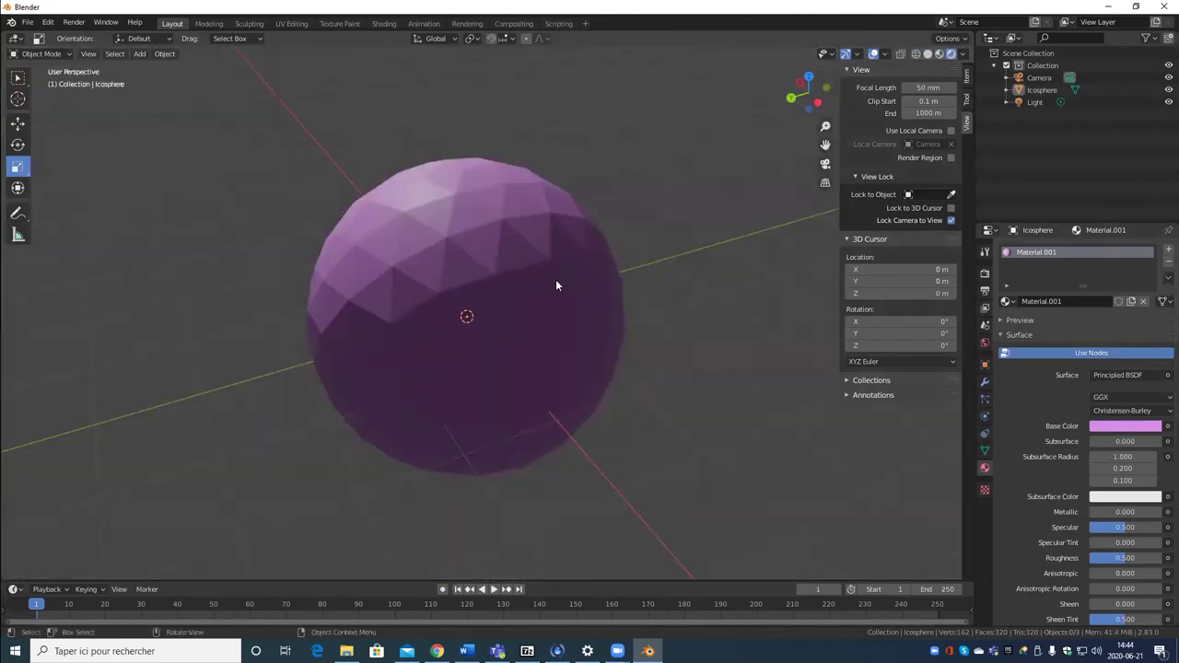
pyautogui.scroll(-4, 555, 286)
pyautogui.moveTo(555, 285)
pyautogui.mouseDown(button='middle')
pyautogui.moveTo(563, 269)
pyautogui.moveTo(710, 260)
pyautogui.moveTo(546, 257)
pyautogui.moveTo(559, 283)
pyautogui.mouseUp(button='middle')
pyautogui.scroll(4, 411, 299)
pyautogui.moveTo(411, 299); pyautogui.dragTo(341, 241, button='middle')
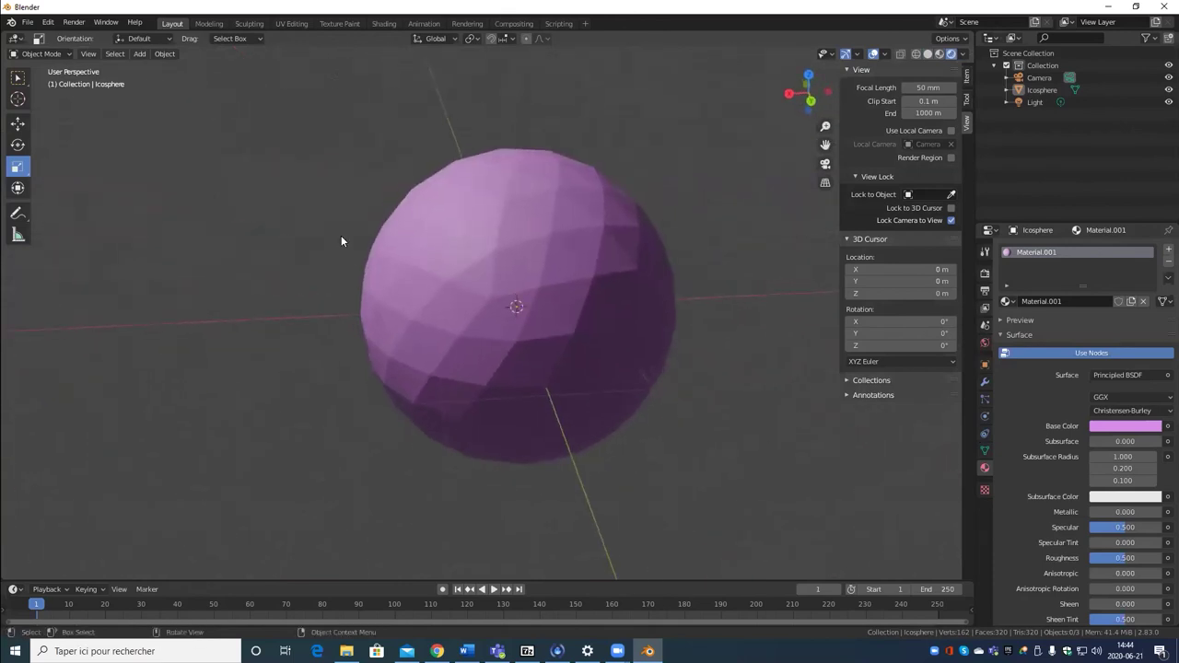
pyautogui.scroll(-3, 552, 317)
pyautogui.moveTo(552, 317); pyautogui.dragTo(567, 306, button='middle')
pyautogui.scroll(4, 563, 309)
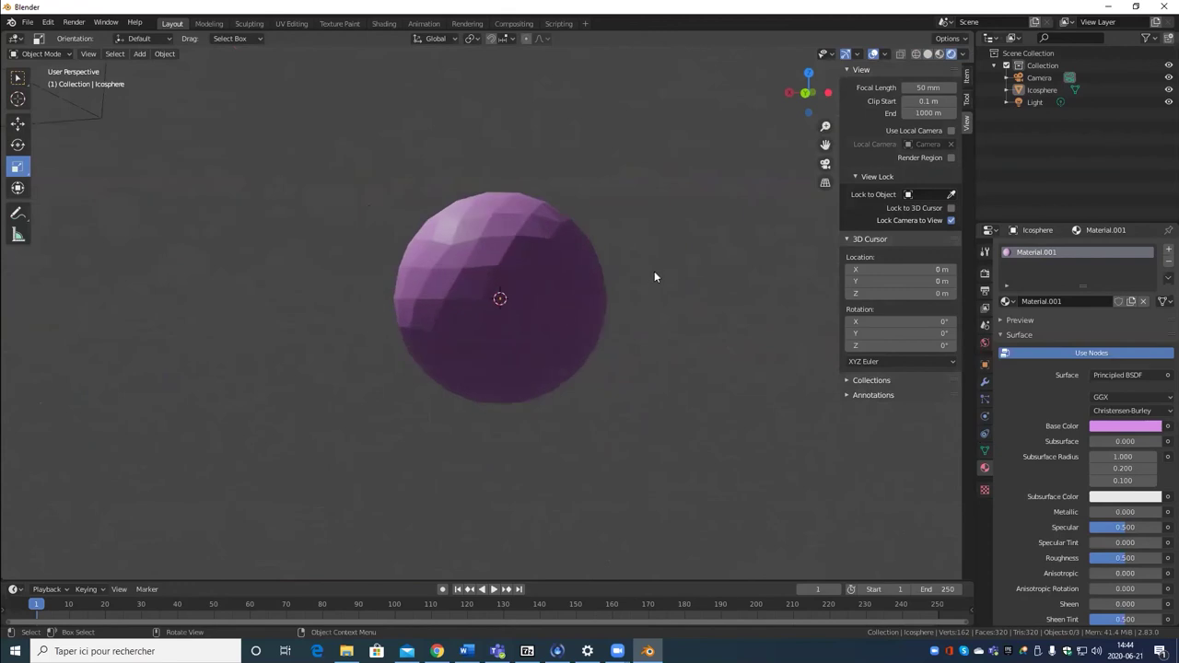
pyautogui.moveTo(654, 277)
pyautogui.mouseDown(button='middle')
pyautogui.moveTo(605, 255)
pyautogui.moveTo(584, 295)
pyautogui.mouseUp(button='middle')
# Step: Set the viewport back from Rendered to Material Preview shading with the camera and light in view
pyautogui.press('z')
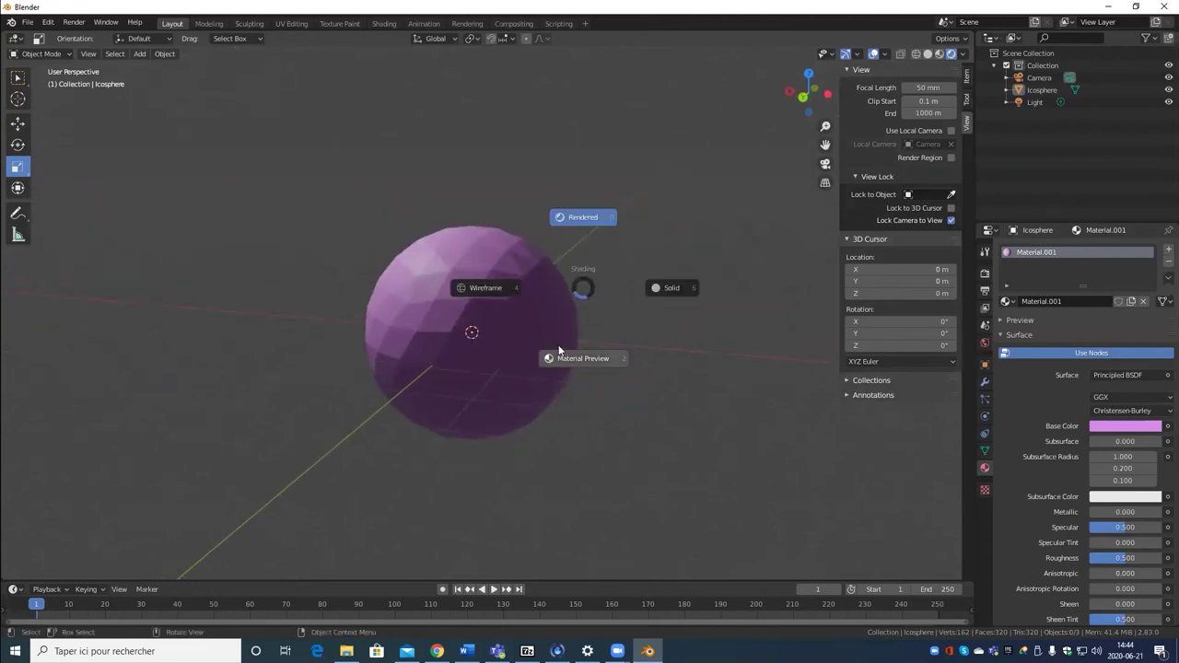
pyautogui.click(617, 362)
pyautogui.scroll(-3, 618, 369)
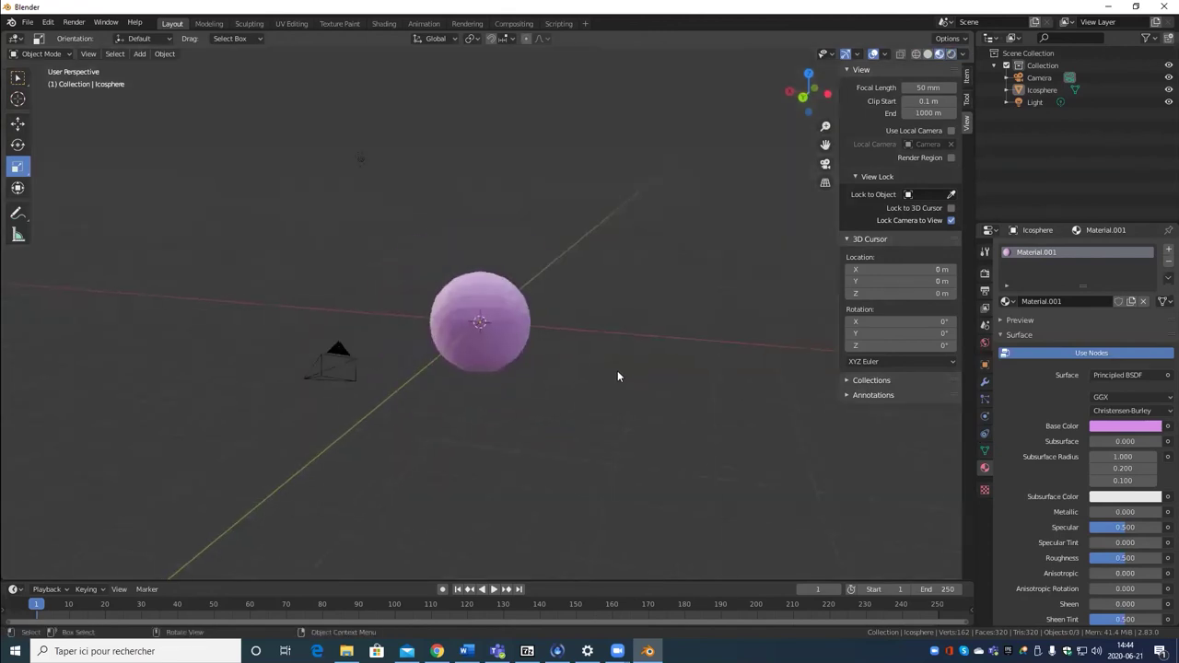
# Step: Examine the icosphere's shaded surface in Material Preview from several angles and distances
pyautogui.moveTo(617, 371); pyautogui.dragTo(648, 397, button='middle')
pyautogui.scroll(5, 479, 361)
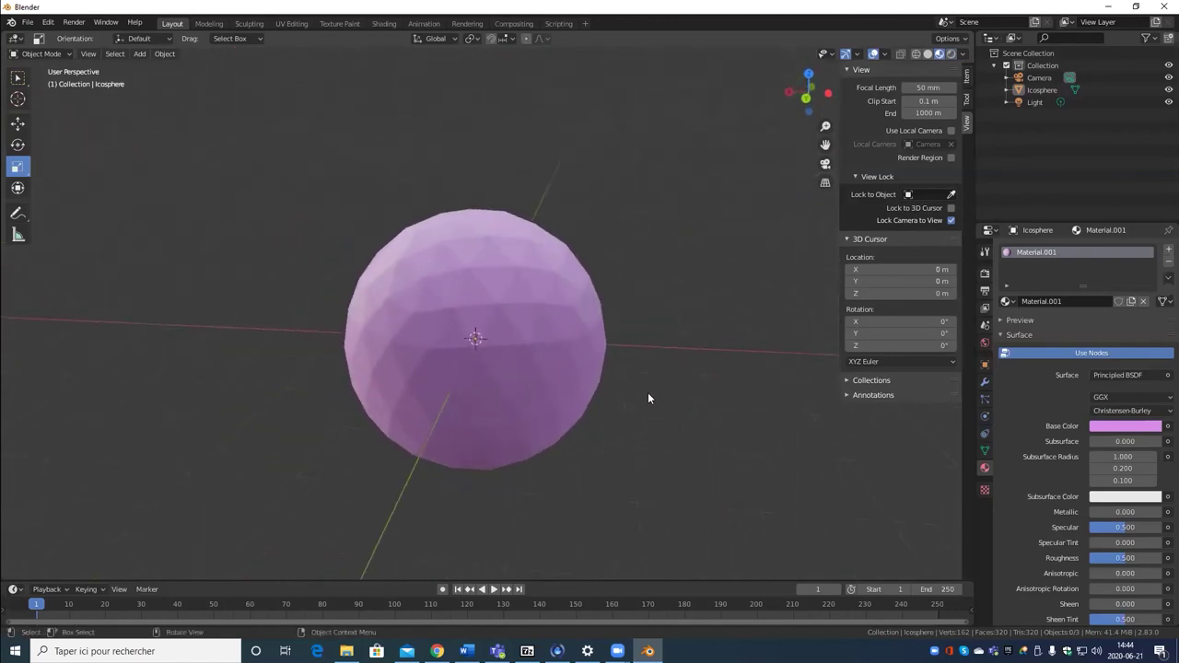
pyautogui.scroll(-4, 497, 422)
pyautogui.moveTo(574, 421); pyautogui.dragTo(574, 270, button='middle')
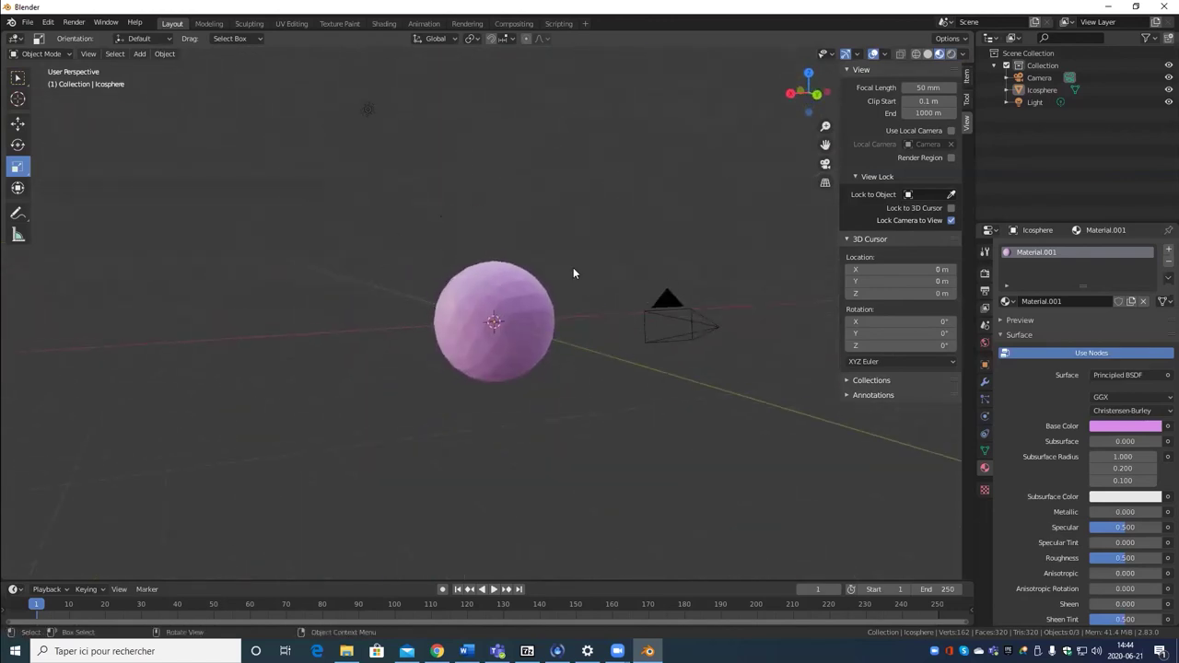
pyautogui.scroll(4, 497, 396)
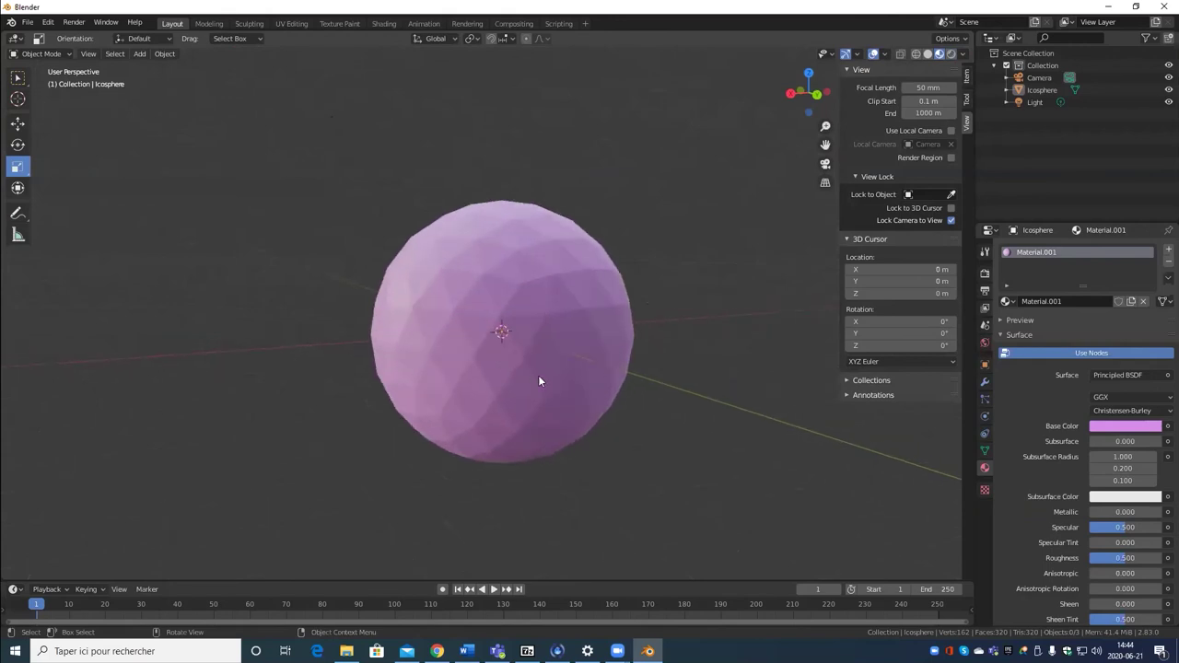
pyautogui.moveTo(539, 380)
pyautogui.mouseDown(button='middle')
pyautogui.moveTo(562, 368)
pyautogui.moveTo(505, 291)
pyautogui.moveTo(858, 473)
pyautogui.mouseUp(button='middle')
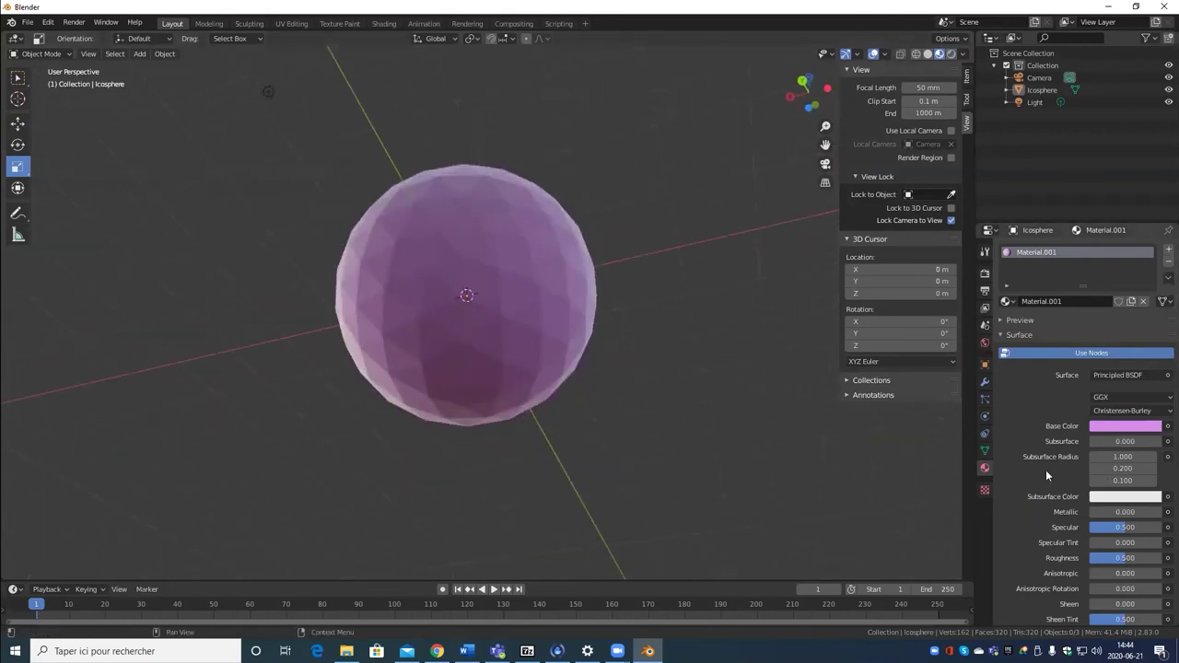
pyautogui.moveTo(486, 284)
pyautogui.mouseDown(button='middle')
pyautogui.moveTo(494, 396)
pyautogui.moveTo(645, 396)
pyautogui.mouseUp(button='middle')
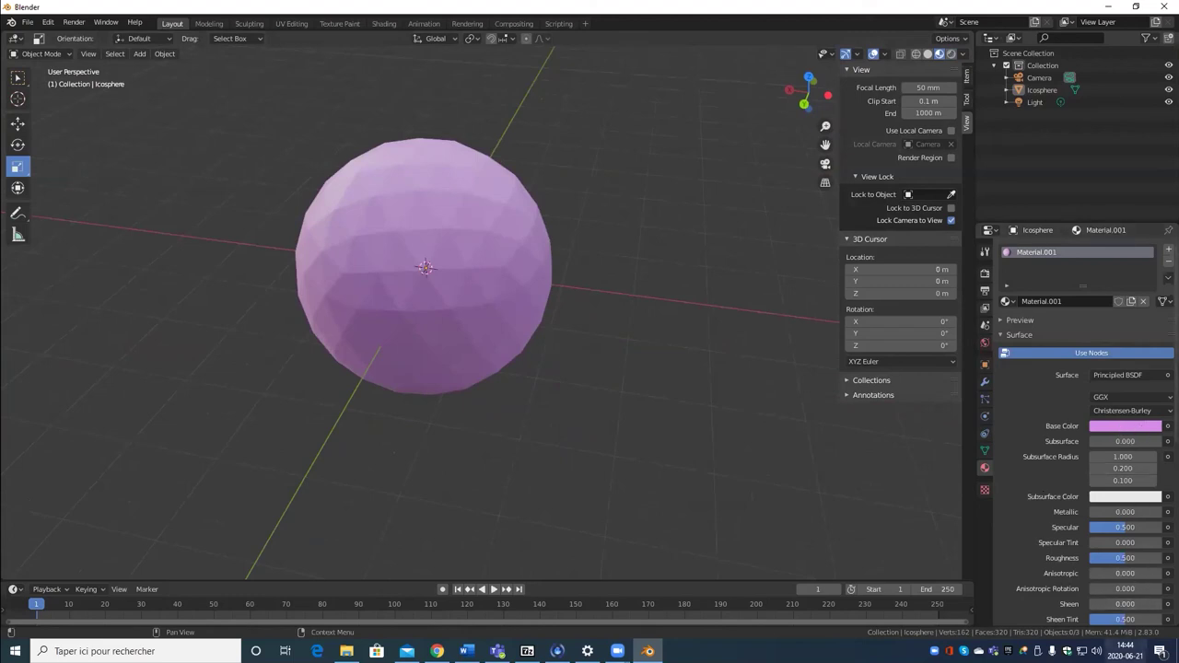
pyautogui.scroll(3, 534, 349)
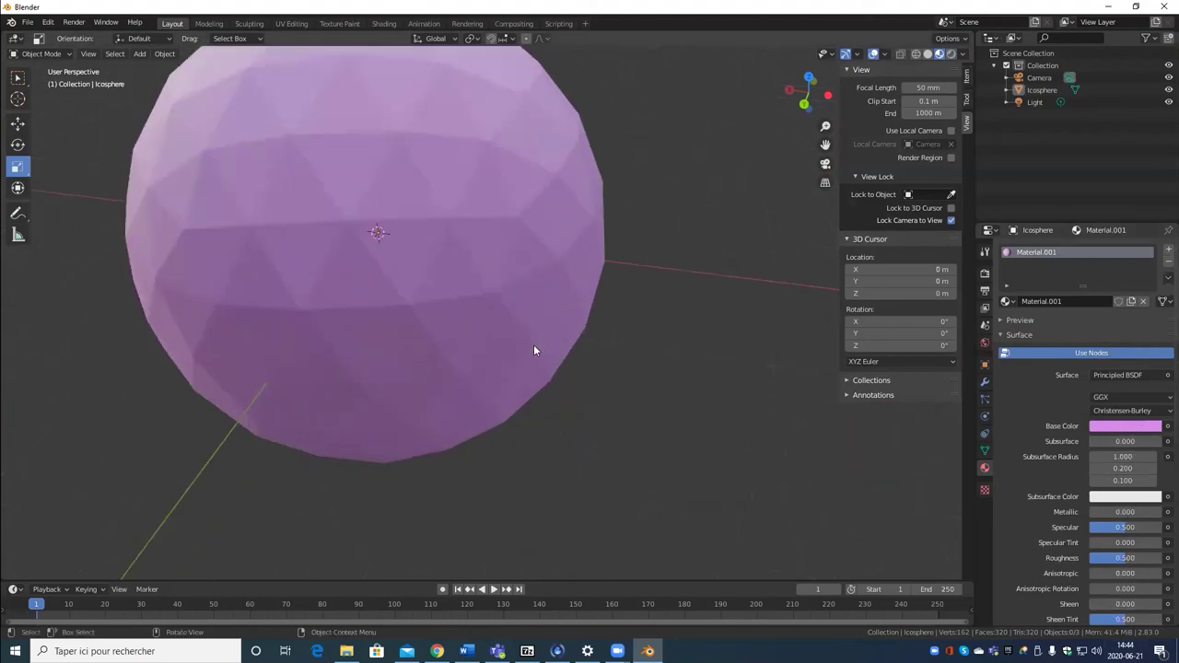
pyautogui.scroll(-3, 534, 350)
pyautogui.moveTo(553, 310); pyautogui.dragTo(585, 369, button='middle')
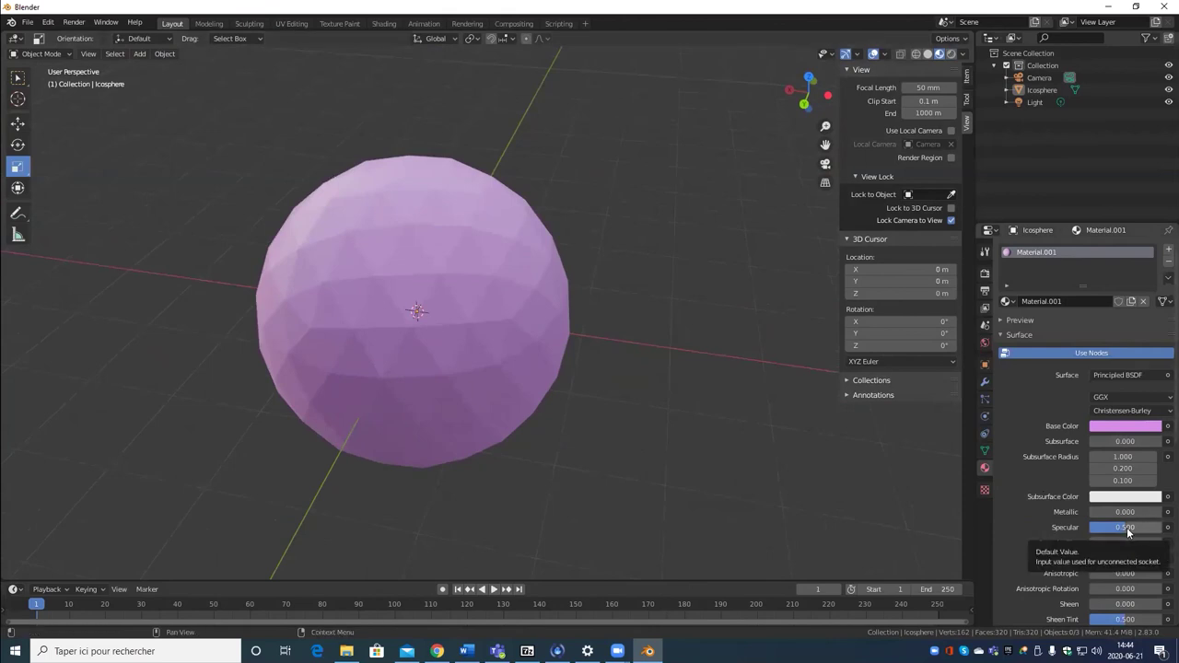
# Step: Set the icosphere material's Specular to 1.000 and Roughness to 0.000, and inspect the reflections
pyautogui.moveTo(1139, 533)
pyautogui.mouseDown()
pyautogui.moveTo(1176, 533)
pyautogui.moveTo(1096, 558)
pyautogui.mouseUp()
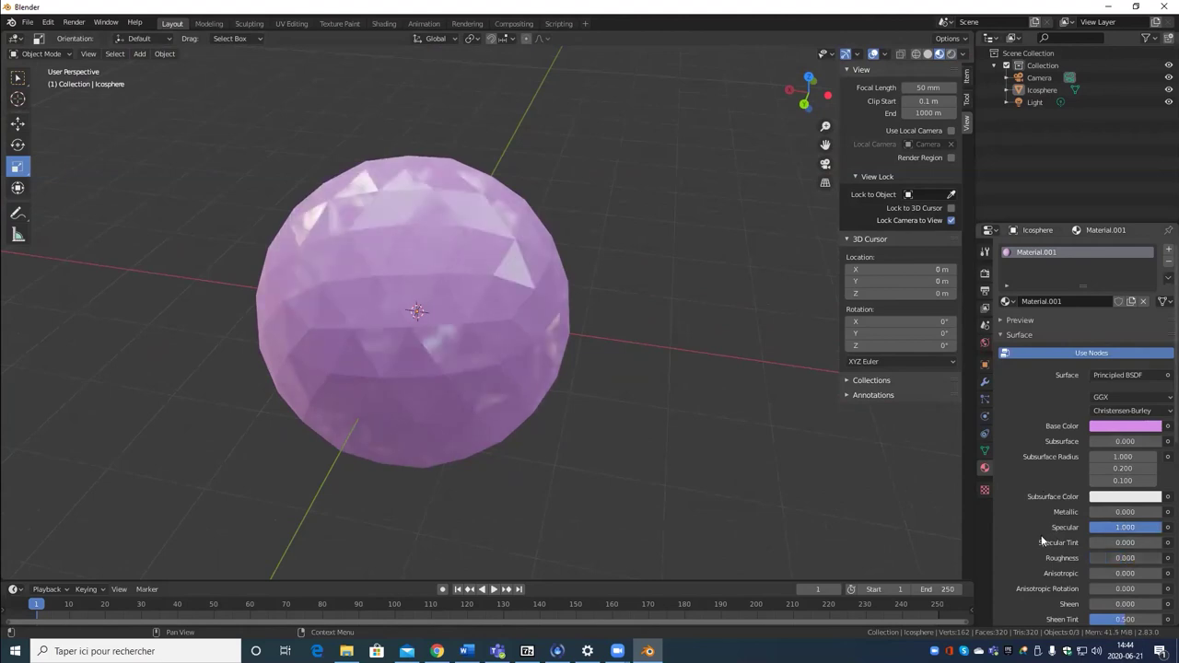
pyautogui.scroll(-2, 603, 407)
pyautogui.moveTo(603, 407); pyautogui.dragTo(709, 448, button='middle')
pyautogui.scroll(5, 645, 489)
pyautogui.scroll(-3, 702, 463)
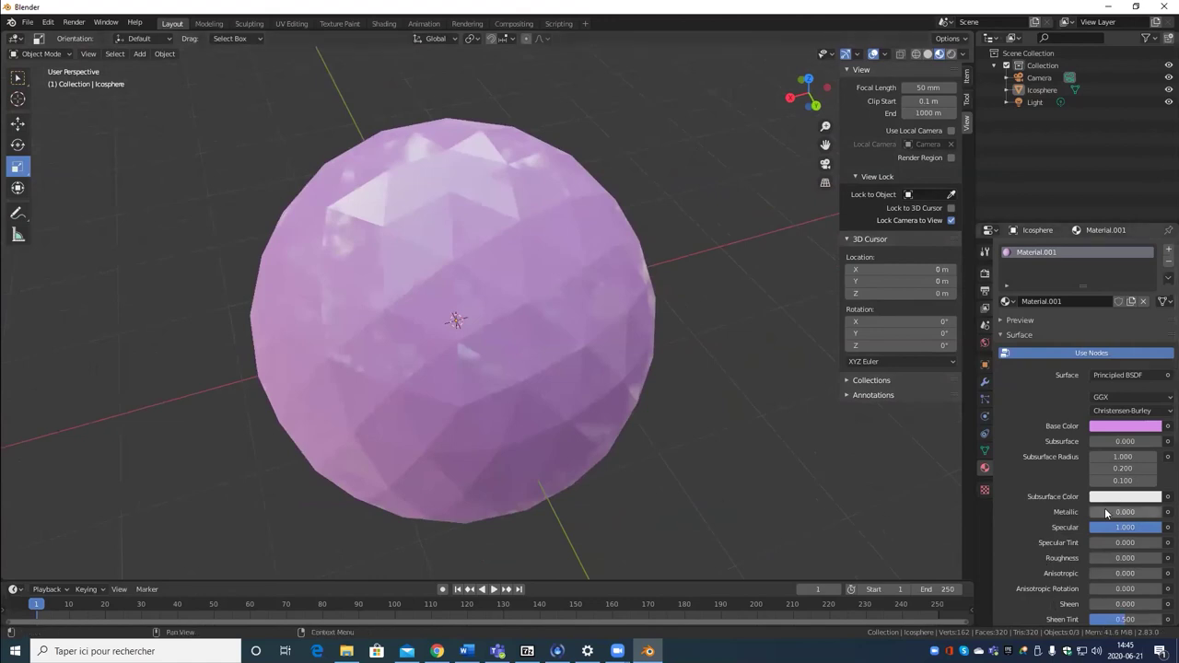
# Step: Raise the material's Metallic value to 1.000 and inspect the icosphere from another side
pyautogui.moveTo(1110, 512); pyautogui.dragTo(1160, 512)
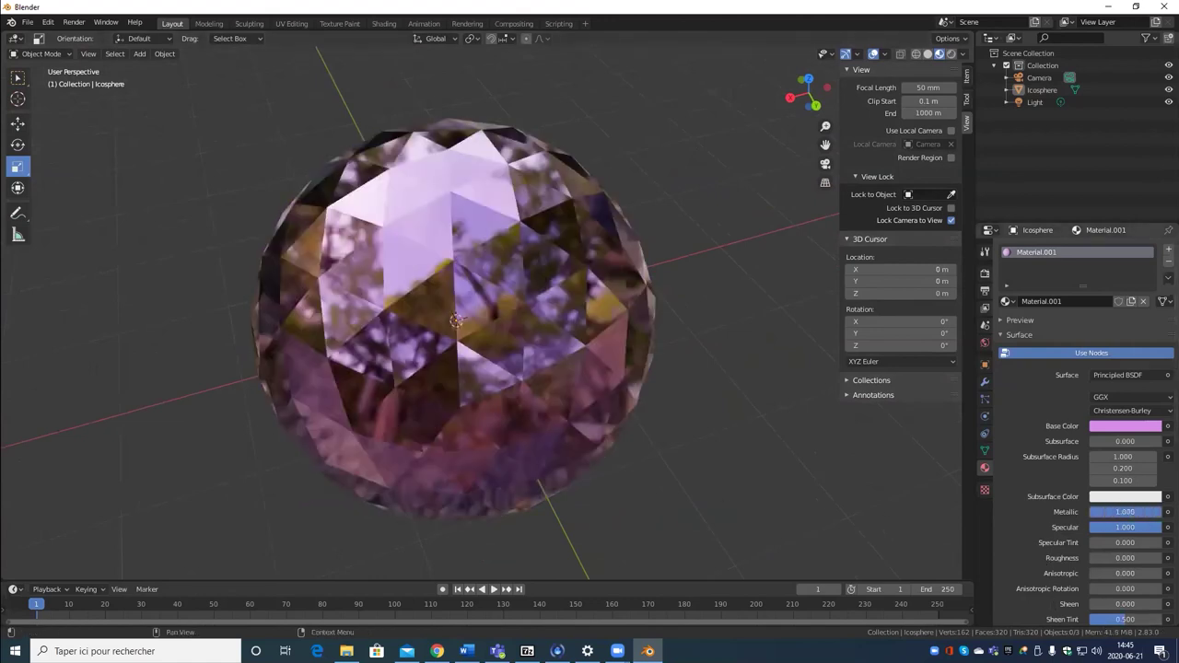
pyautogui.scroll(-4, 508, 372)
pyautogui.moveTo(508, 372); pyautogui.dragTo(638, 426, button='middle')
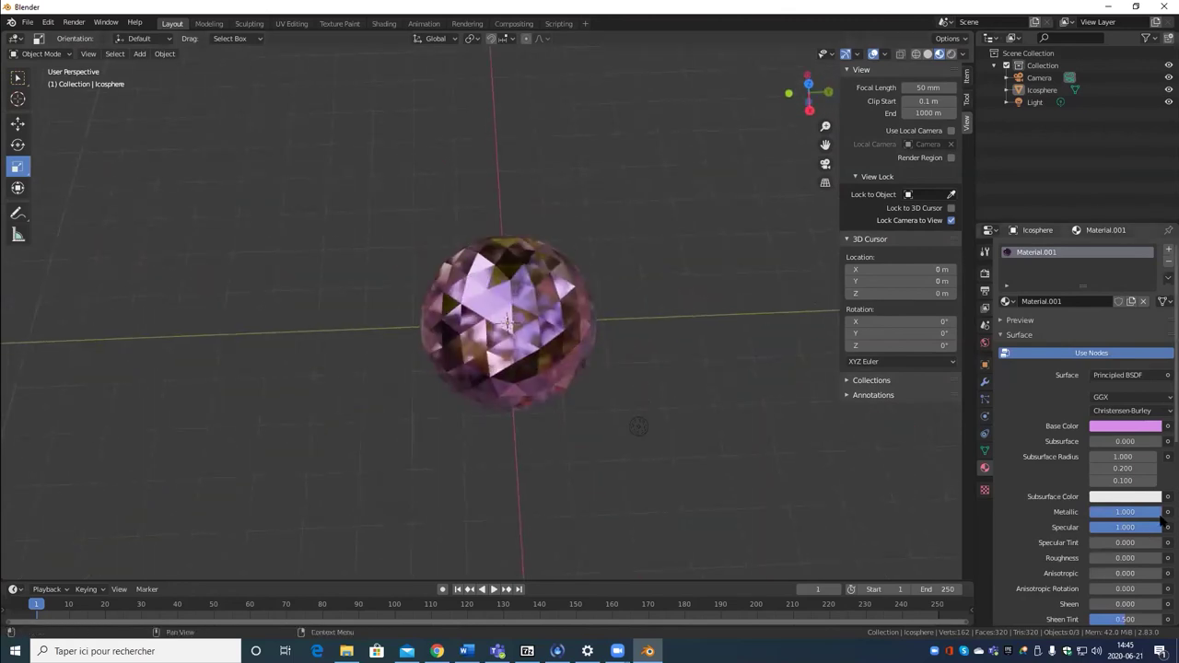
# Step: Return the material's Metallic value to 0.000 and view the icosphere's surface up close
pyautogui.moveTo(1147, 512); pyautogui.dragTo(1096, 512)
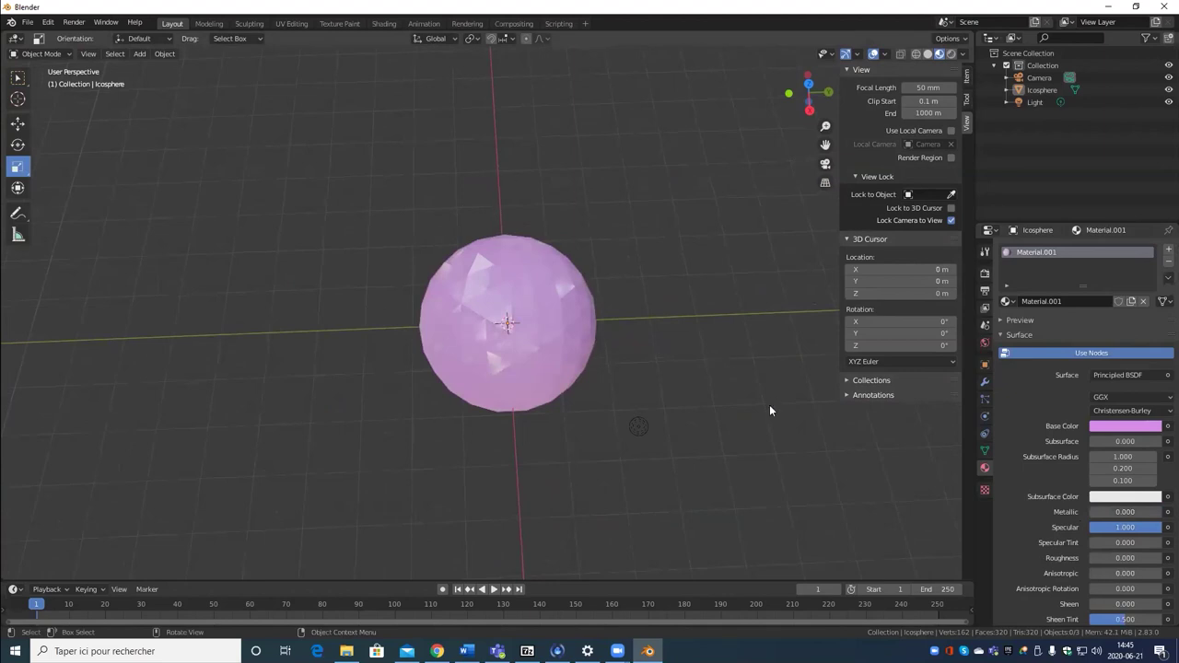
pyautogui.scroll(5, 768, 406)
pyautogui.moveTo(768, 406); pyautogui.dragTo(615, 384, button='middle')
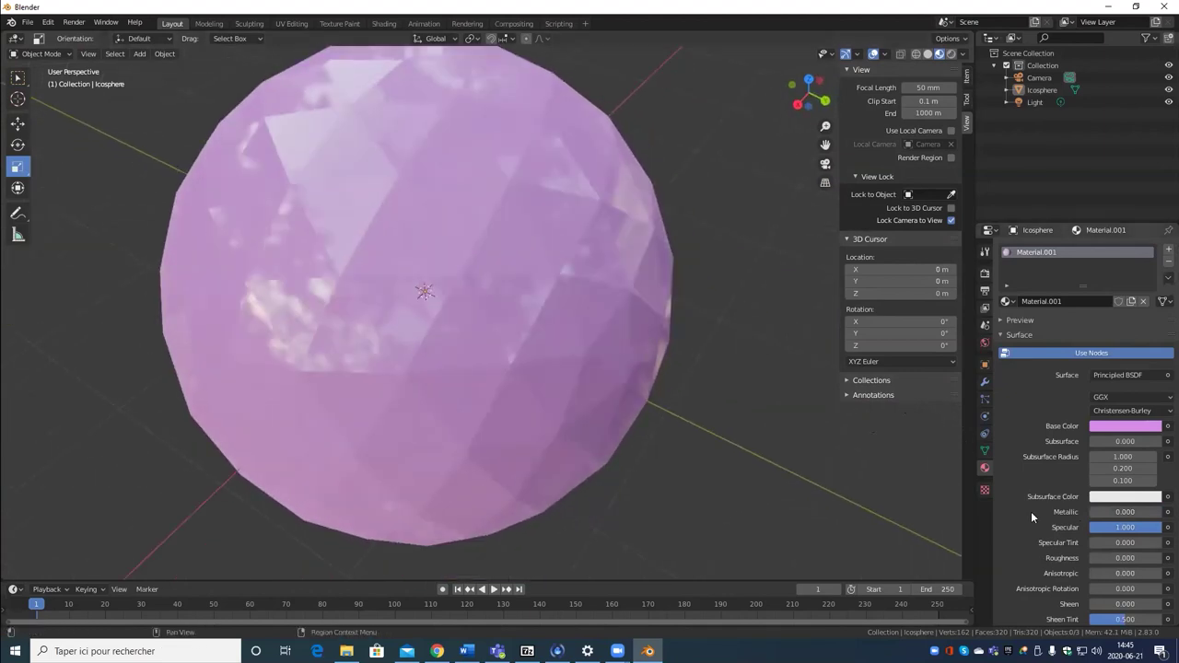
# Step: Try Roughness at 1.000 with Specular kept at 1.000, and bring Roughness back to 0.000
pyautogui.moveTo(1151, 530)
pyautogui.mouseDown()
pyautogui.moveTo(1078, 529)
pyautogui.moveTo(1161, 527)
pyautogui.mouseUp()
pyautogui.moveTo(1098, 558); pyautogui.dragTo(1161, 558)
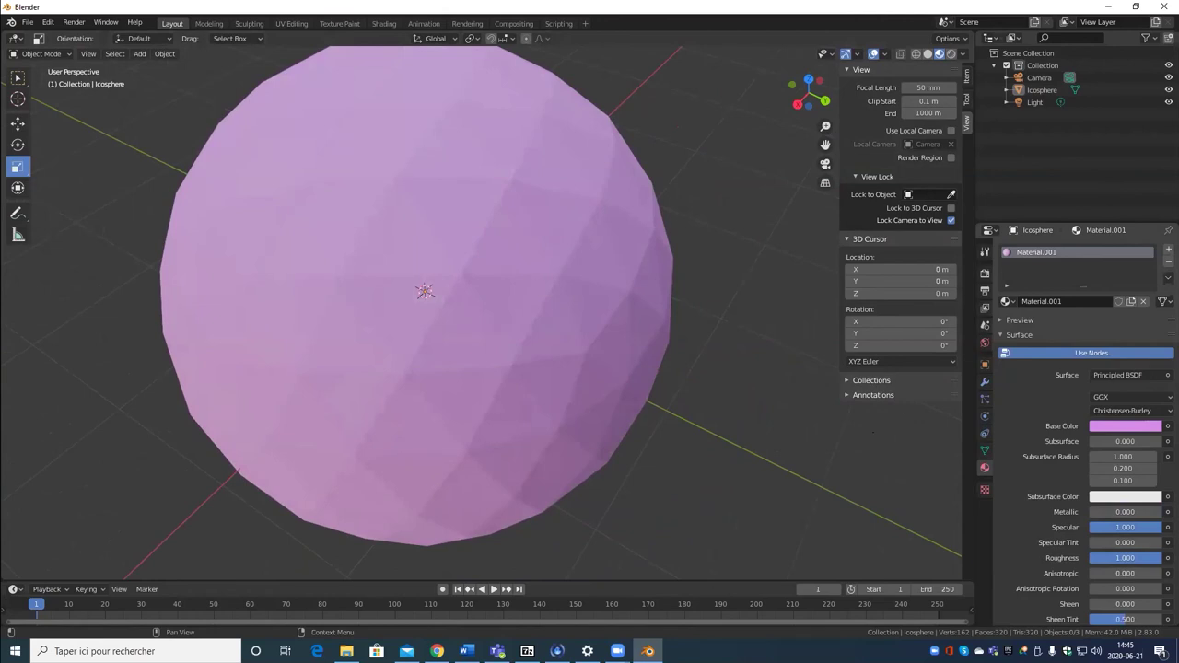
pyautogui.moveTo(1160, 558); pyautogui.dragTo(1090, 558)
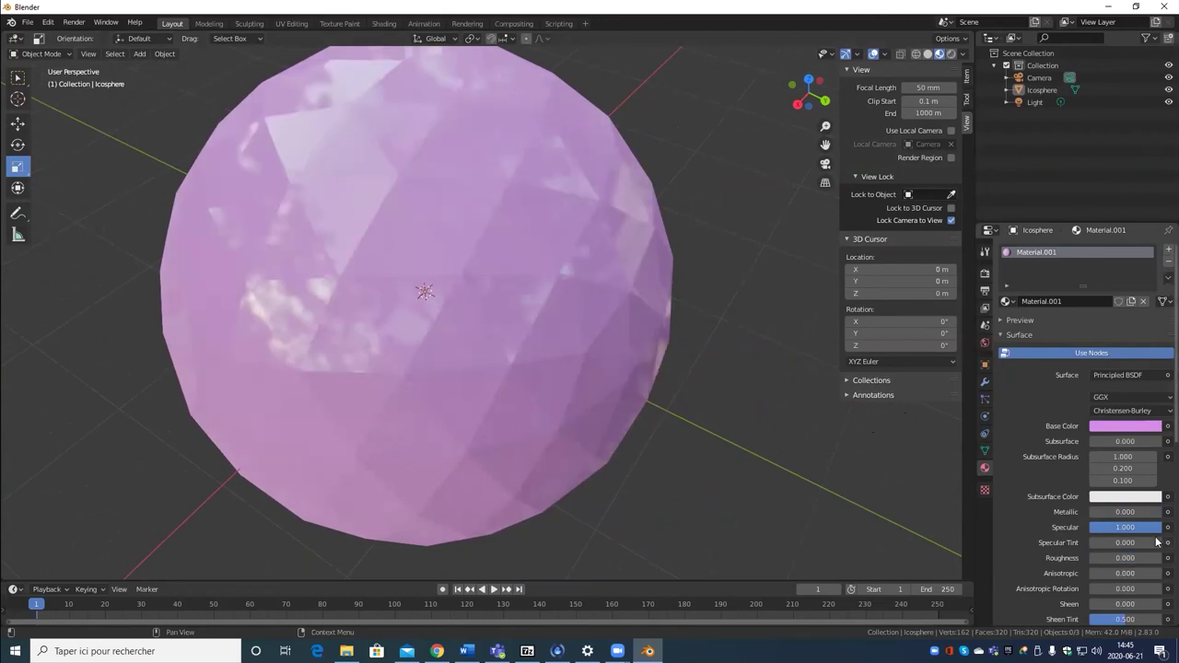
# Step: Set the material's Specular to 0.000 and examine the icosphere's surface from all around
pyautogui.moveTo(1156, 534); pyautogui.dragTo(1090, 527)
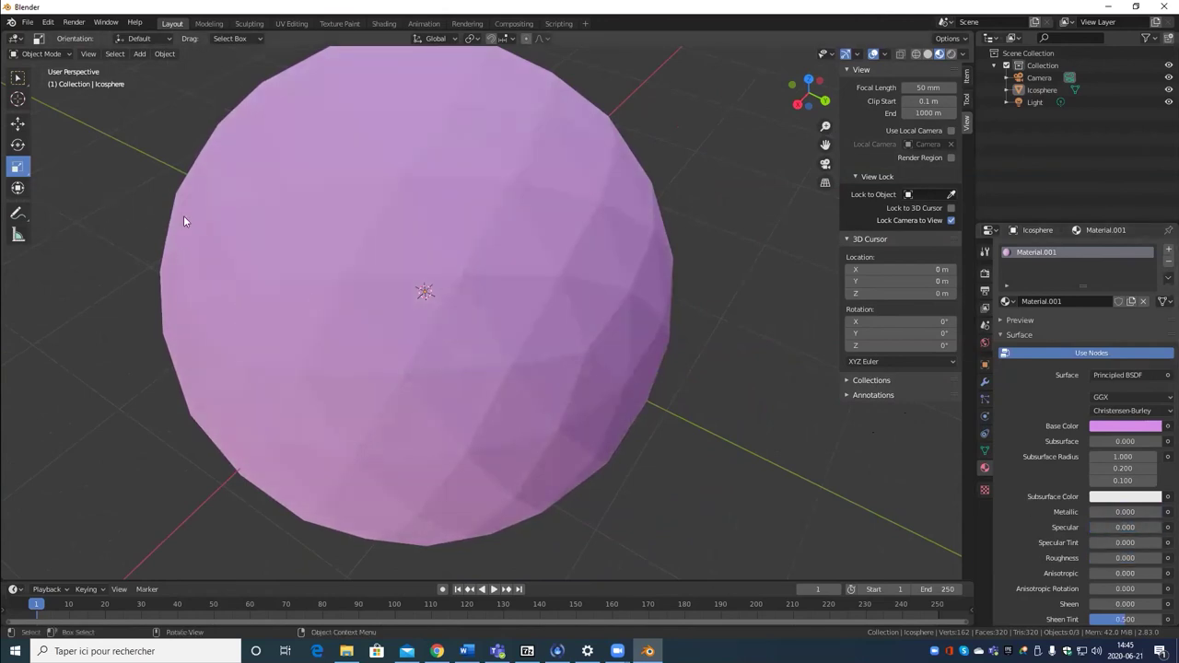
pyautogui.scroll(-6, 183, 215)
pyautogui.moveTo(274, 238); pyautogui.dragTo(458, 221, button='middle')
pyautogui.scroll(5, 516, 248)
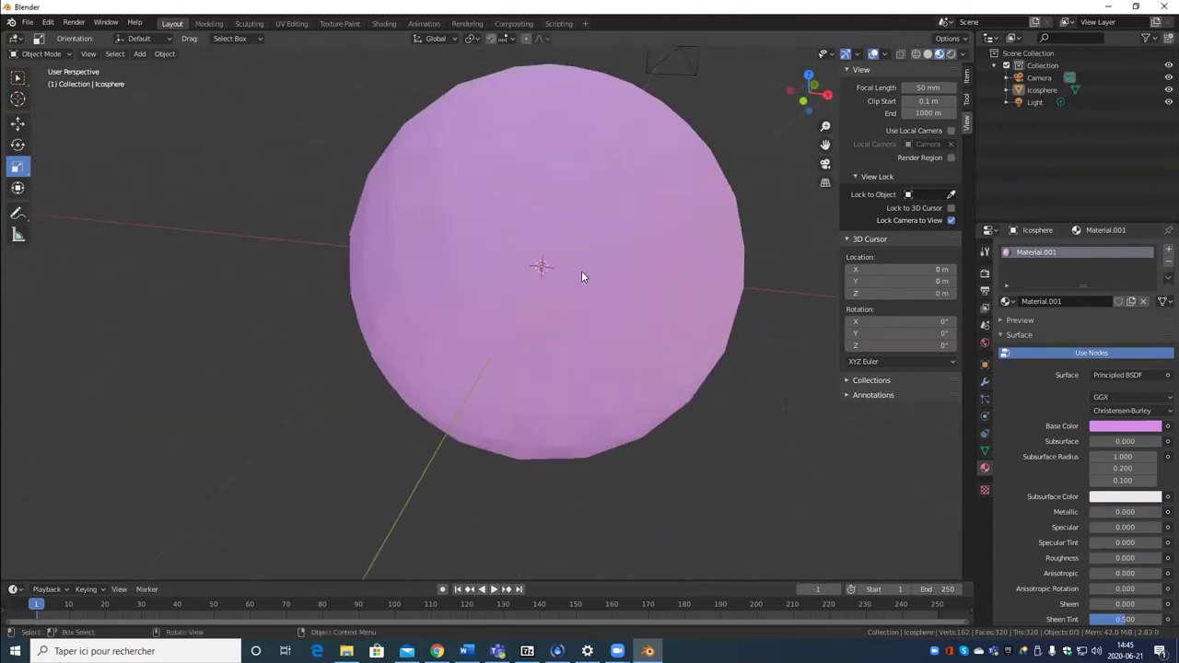
pyautogui.moveTo(595, 245); pyautogui.dragTo(541, 241, button='middle')
pyautogui.scroll(-5, 541, 241)
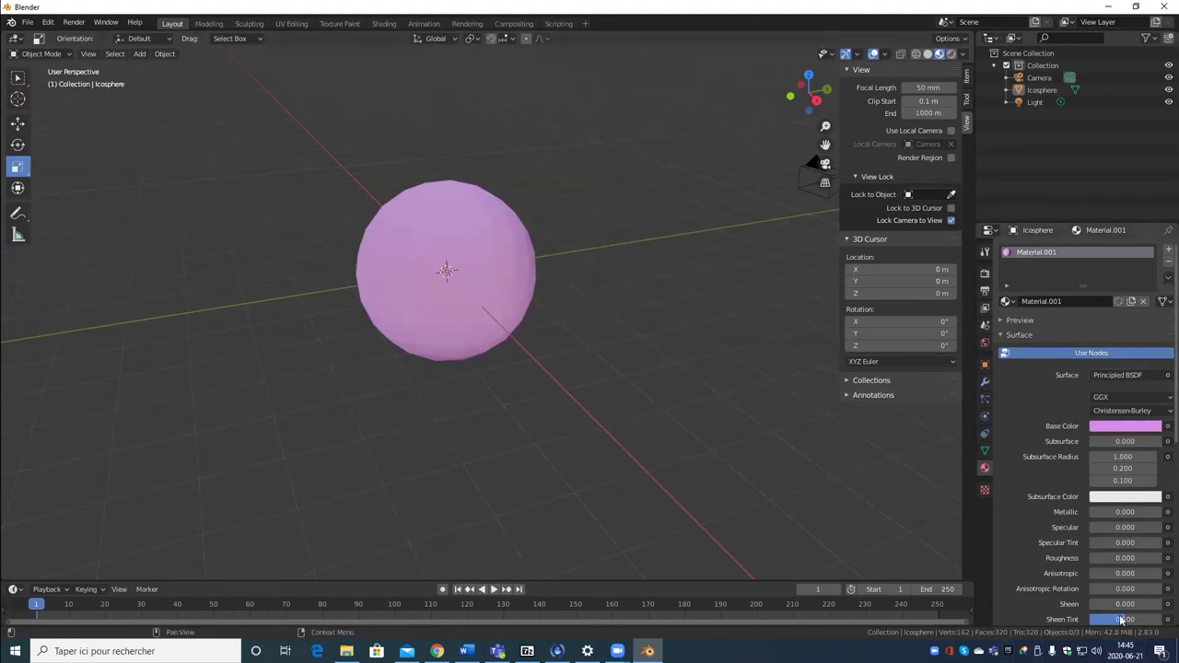
pyautogui.scroll(2, 552, 333)
pyautogui.scroll(-2, 553, 332)
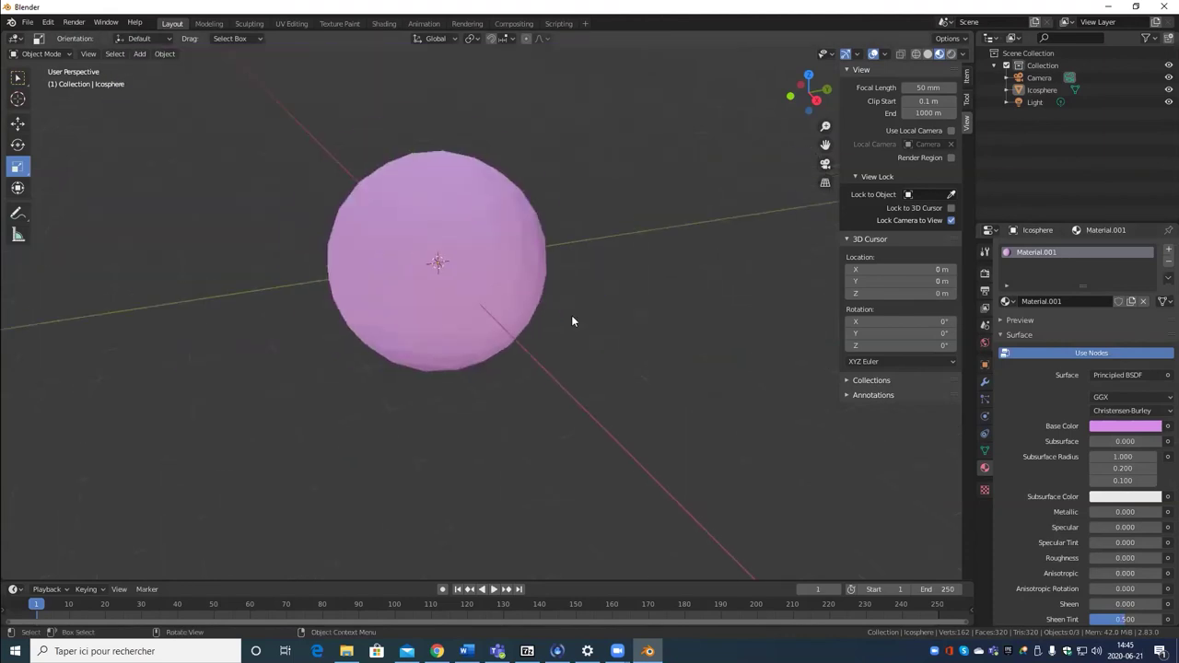
pyautogui.moveTo(571, 315); pyautogui.dragTo(604, 269, button='middle')
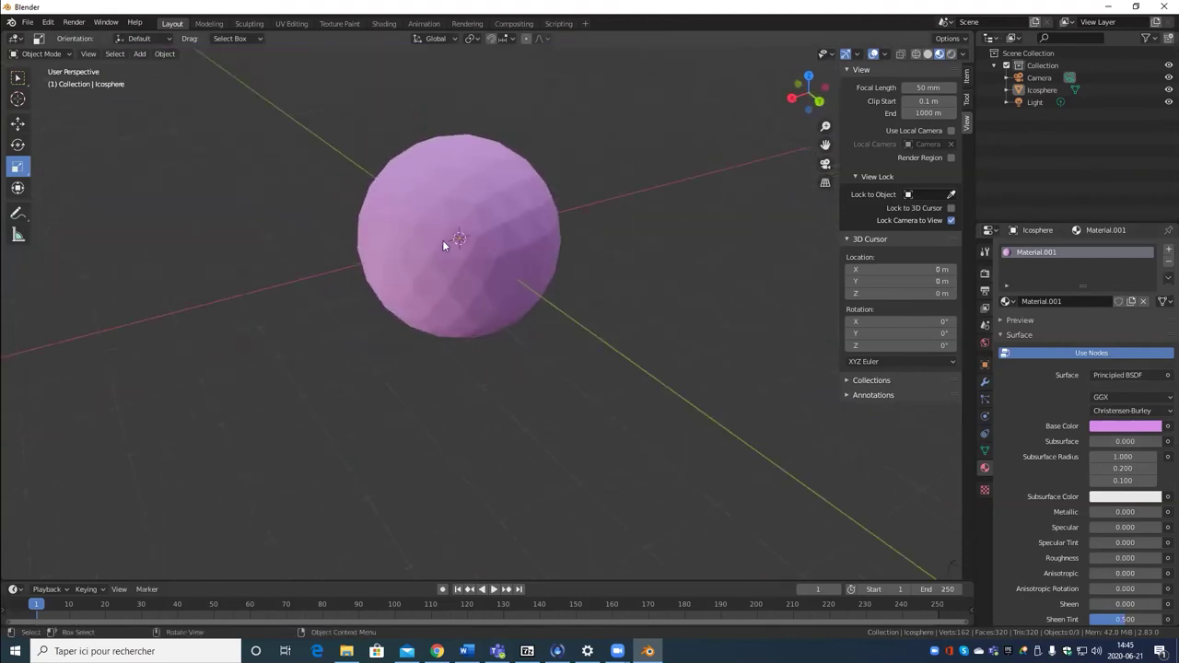
# Step: Delete the icosphere from the scene
pyautogui.moveTo(444, 241); pyautogui.dragTo(560, 295, button='middle')
pyautogui.scroll(3, 589, 295)
pyautogui.click(558, 293)
pyautogui.press('Delete')
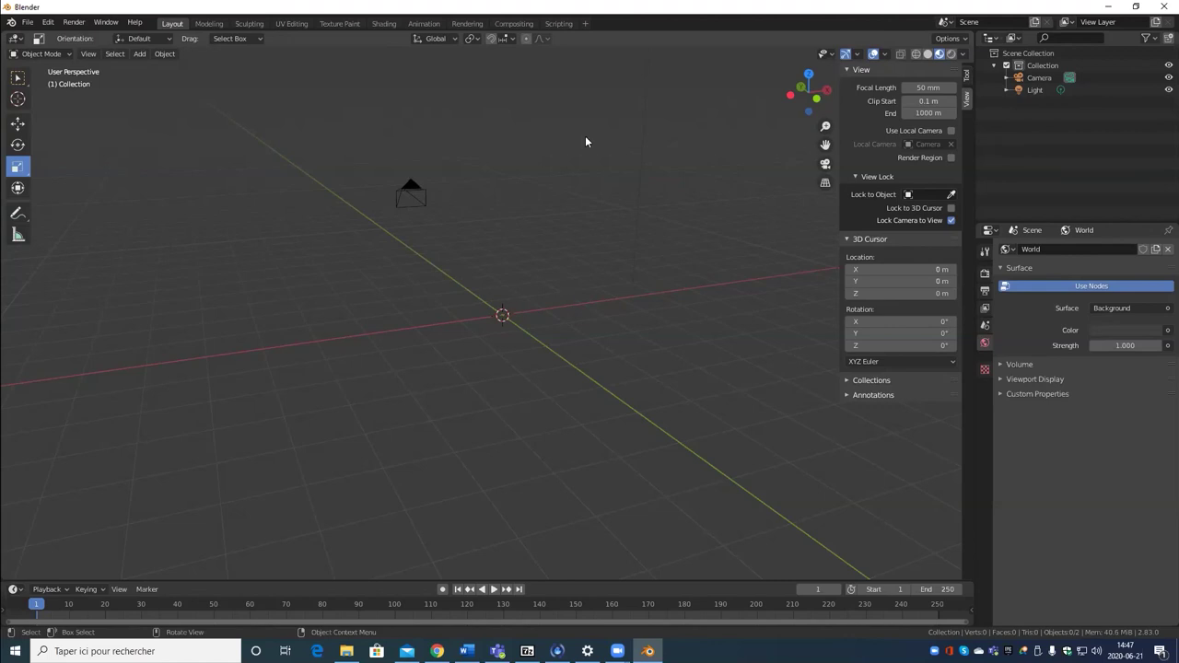
# Step: Add a 2 m plane mesh at the world origin
pyautogui.moveTo(585, 141); pyautogui.dragTo(558, 269, button='middle')
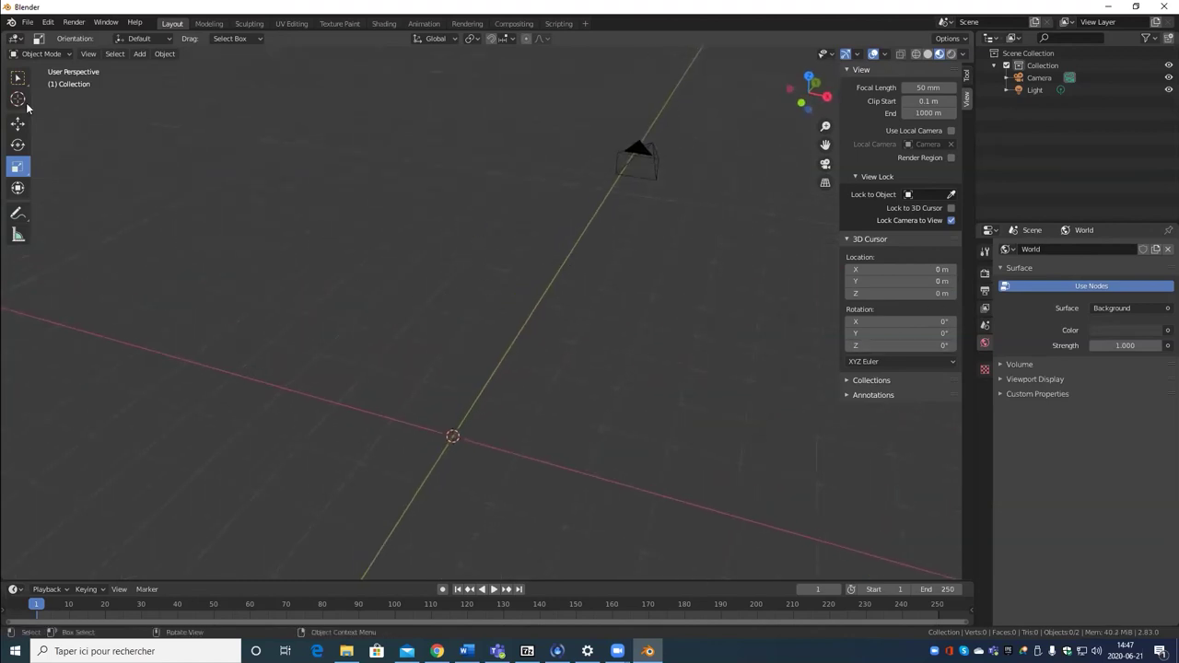
pyautogui.click(139, 54)
pyautogui.moveTo(201, 73)
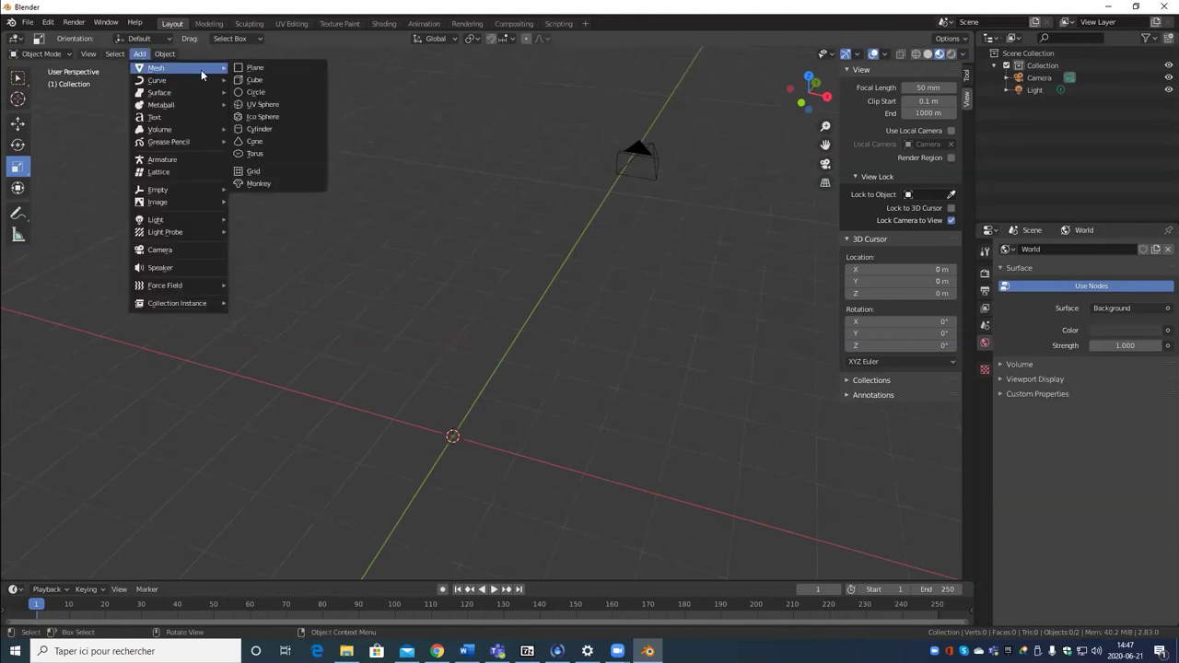
pyautogui.click(288, 69)
pyautogui.scroll(-5, 680, 400)
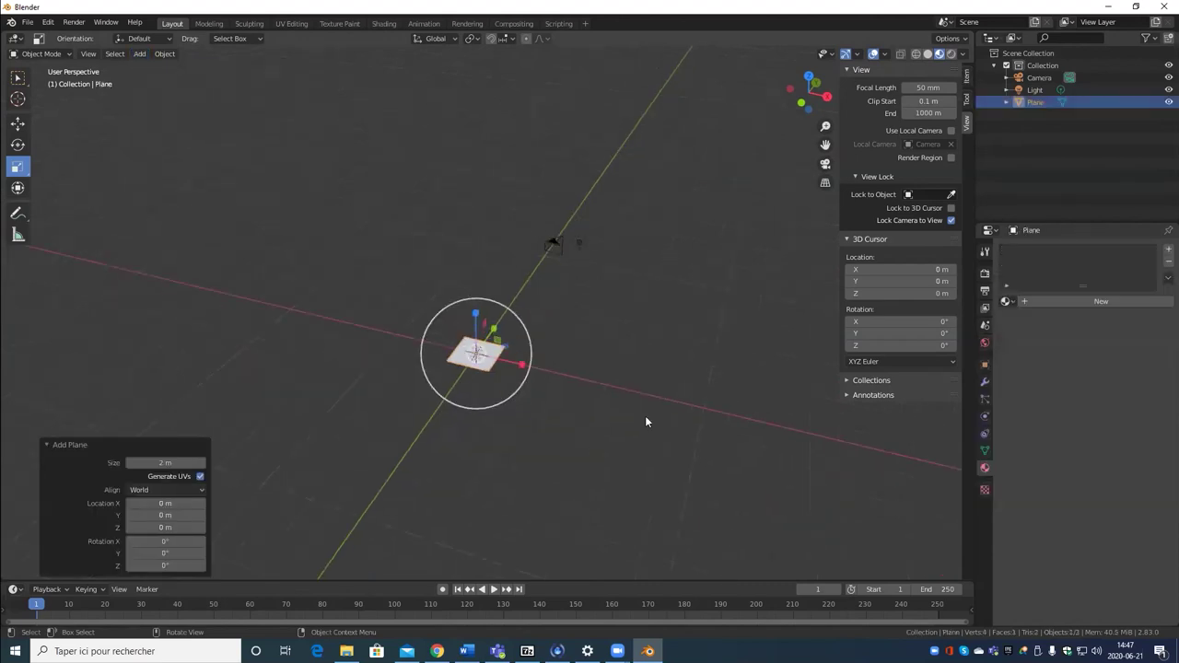
# Step: Scale the plane by about 46.7 in X and Y to make a large ground surface
pyautogui.moveTo(645, 416); pyautogui.dragTo(573, 384, button='middle')
pyautogui.press('s')
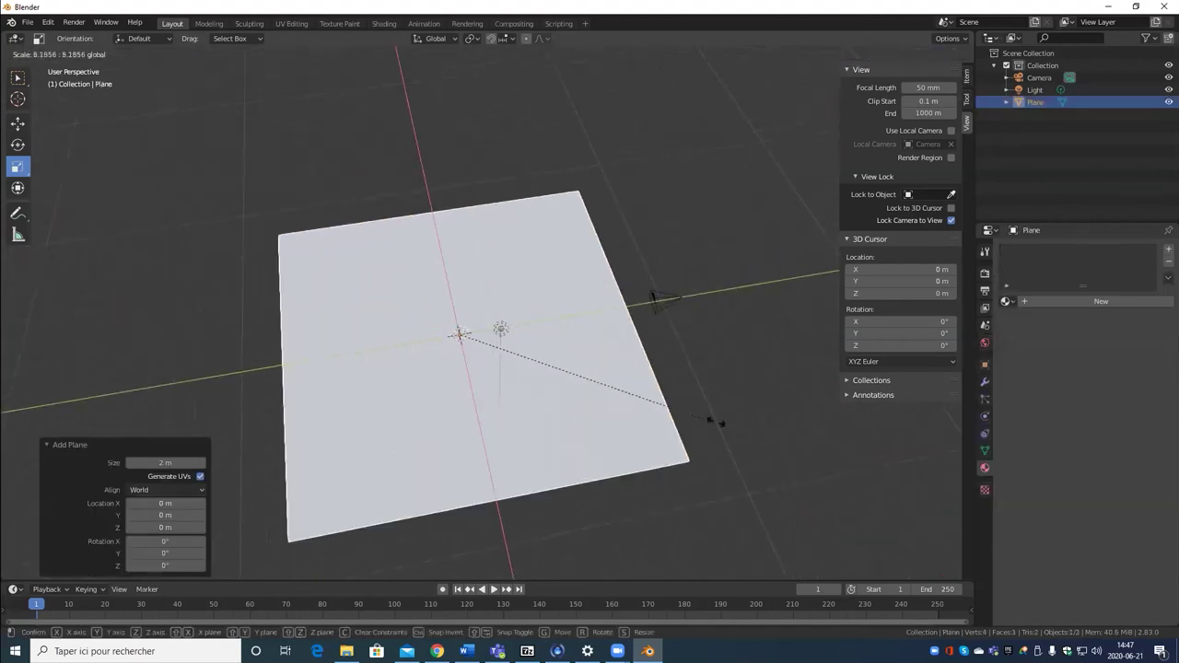
pyautogui.click(813, 504)
pyautogui.scroll(-3, 637, 434)
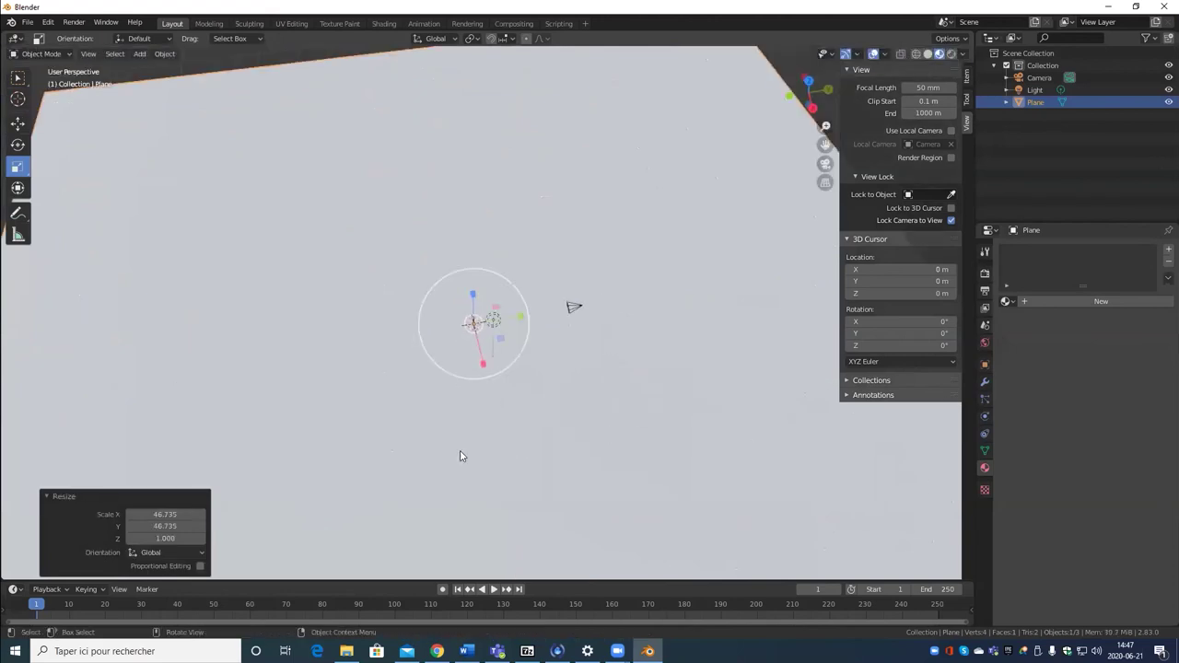
pyautogui.moveTo(461, 452); pyautogui.dragTo(394, 376, button='middle')
pyautogui.scroll(3, 393, 377)
pyautogui.moveTo(377, 308); pyautogui.dragTo(322, 226, button='middle')
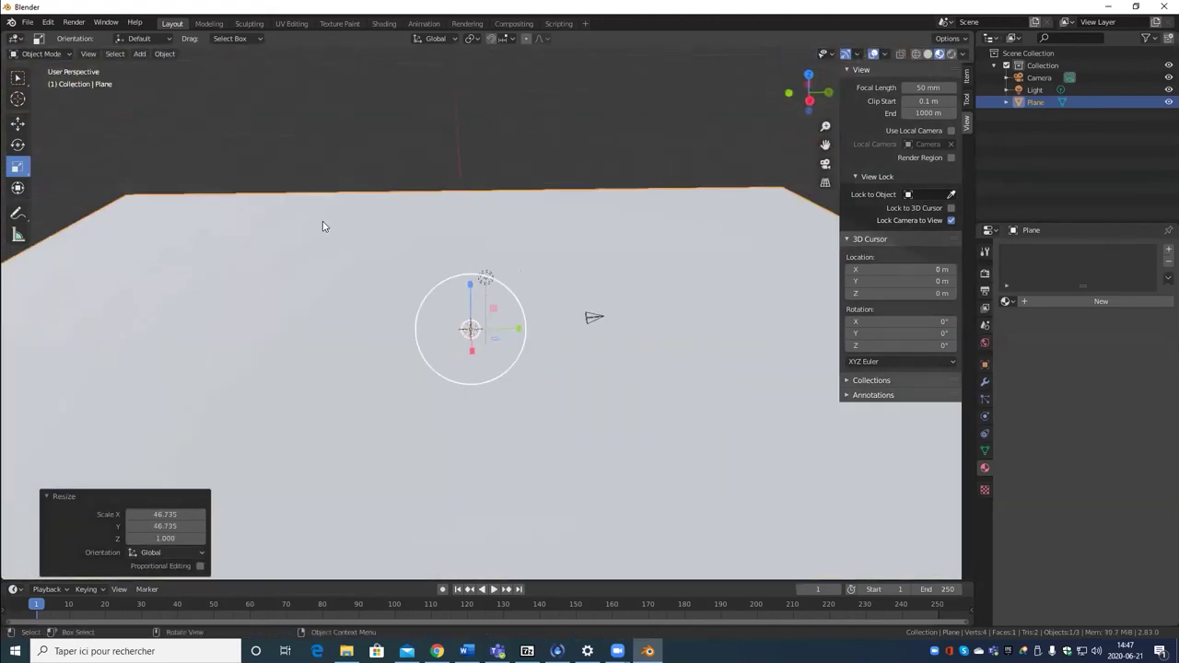
# Step: Add an icosphere at the origin and scale it by about 8.8 in X and Y only
pyautogui.click(139, 54)
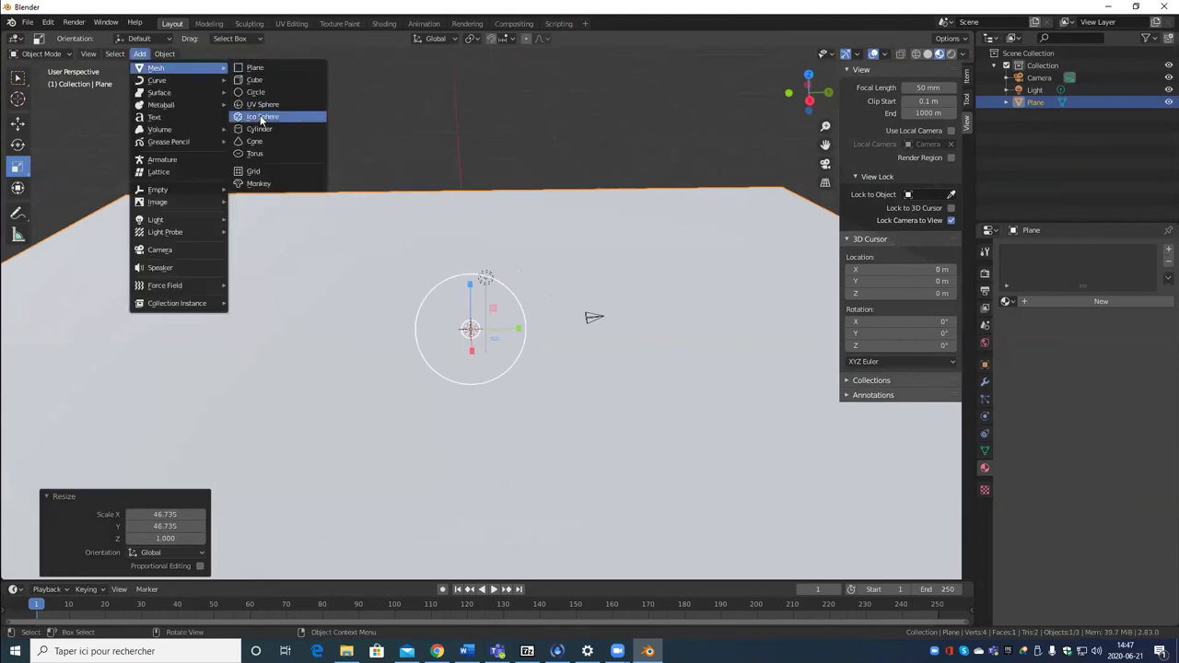
pyautogui.click(262, 117)
pyautogui.moveTo(408, 337); pyautogui.dragTo(433, 386, button='middle')
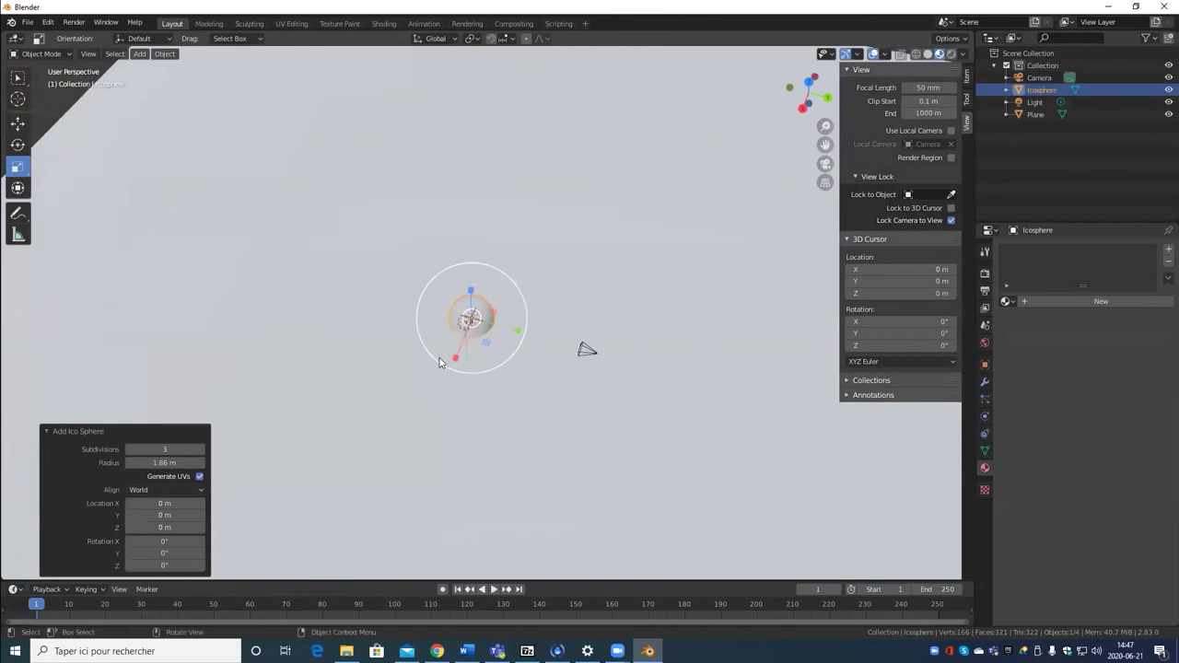
pyautogui.press('s')
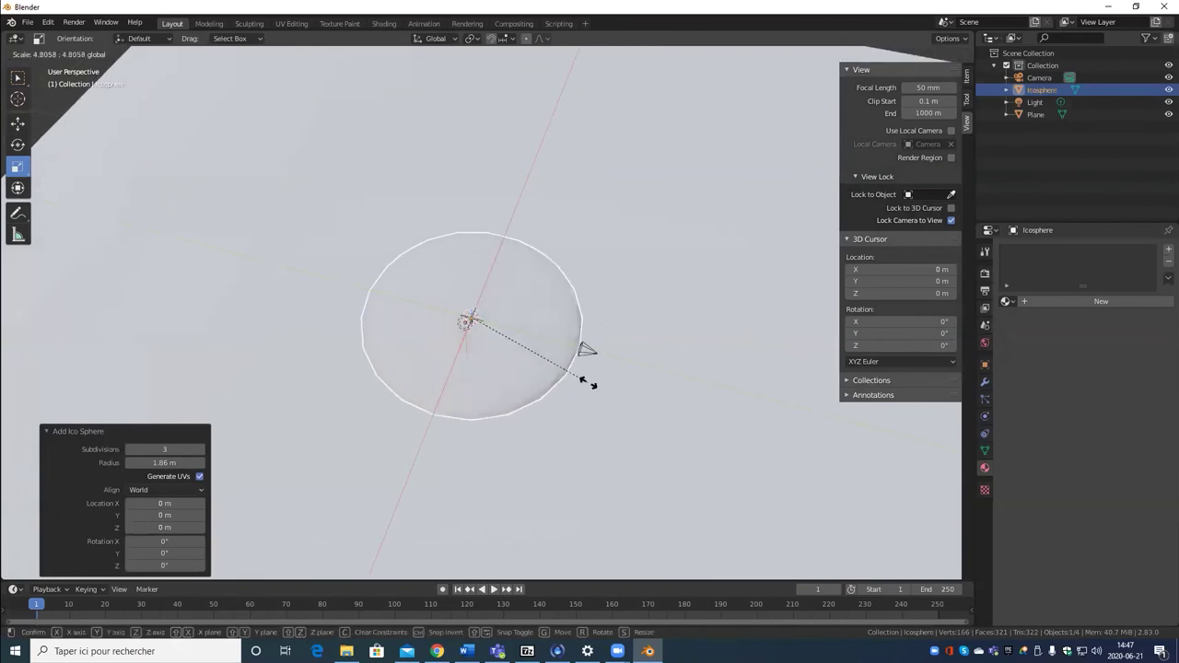
pyautogui.click(698, 402)
# Step: Scale the flattened icosphere by about 2.9 along Z to form a mound above the plane
pyautogui.moveTo(698, 402); pyautogui.dragTo(443, 304, button='middle')
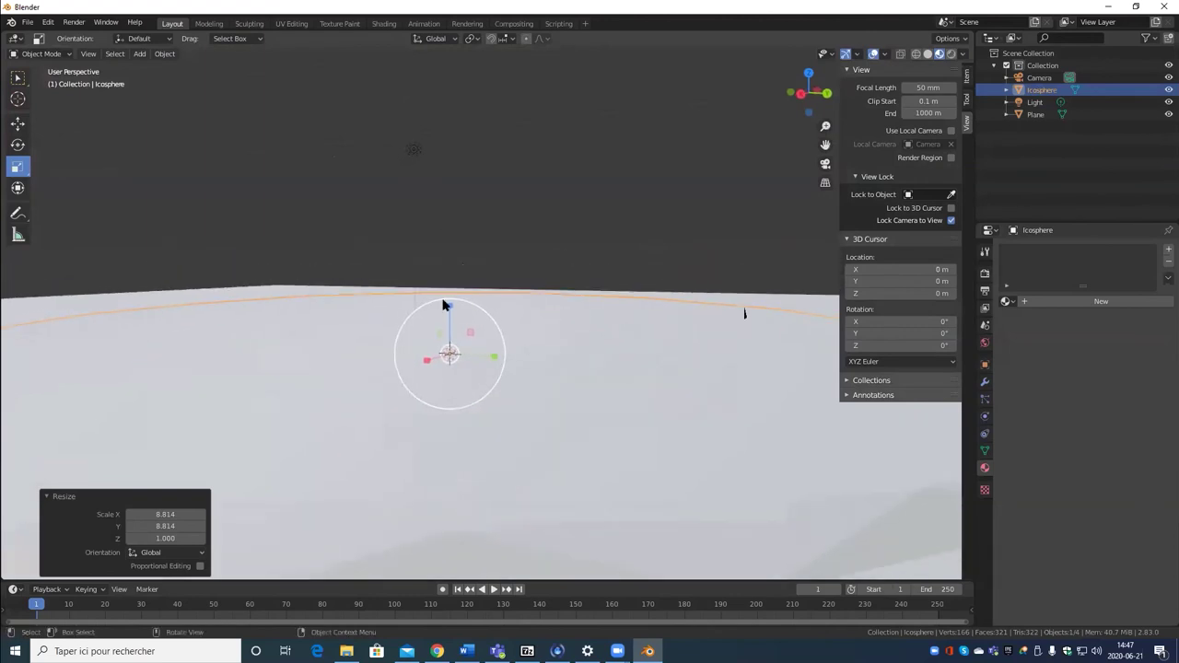
pyautogui.press('s')
pyautogui.press('z')
pyautogui.click(482, 231)
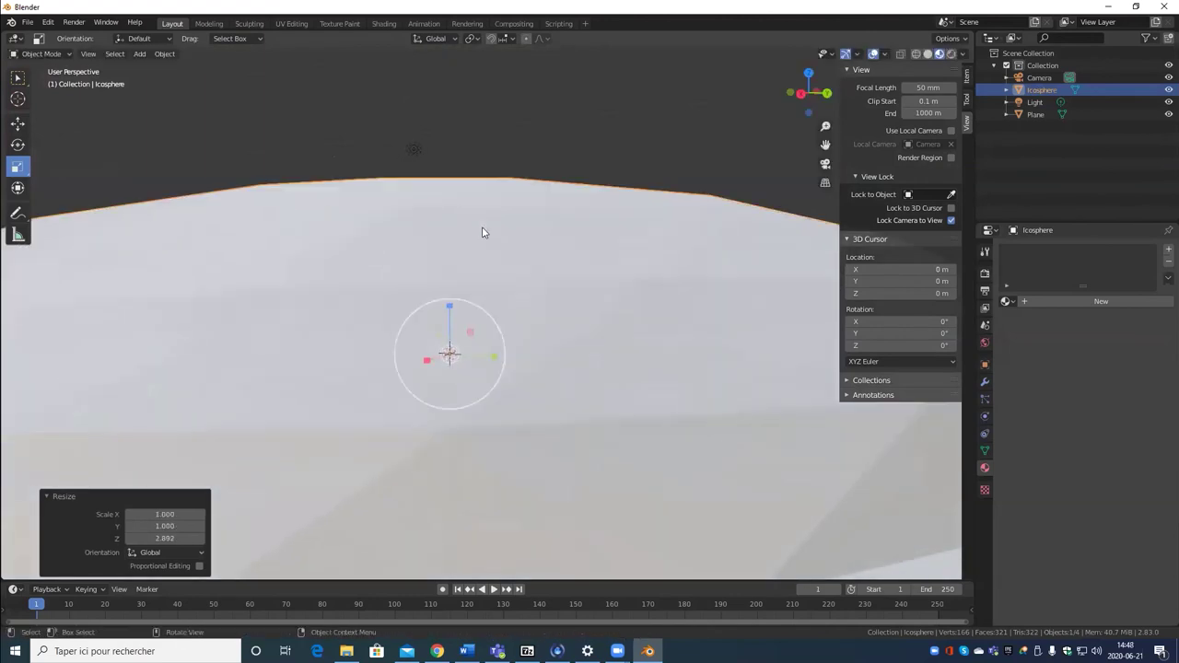
pyautogui.scroll(-3, 500, 295)
pyautogui.moveTo(501, 295); pyautogui.dragTo(528, 368, button='middle')
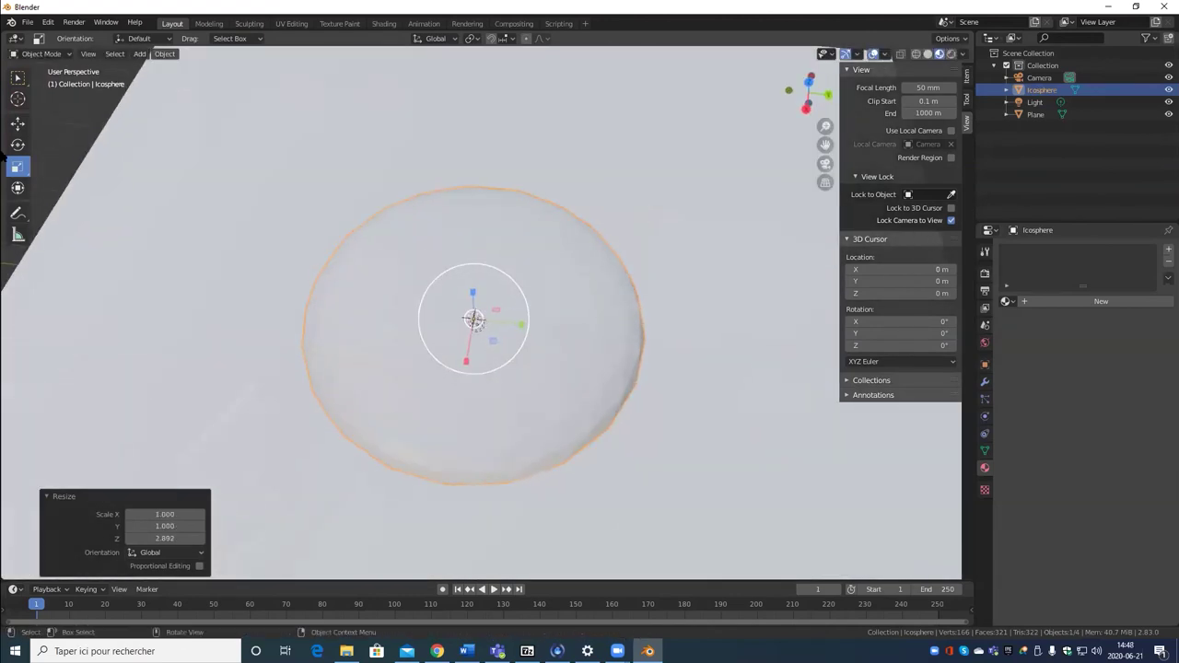
# Step: Add a second icosphere with 3 subdivisions and a 1.86 m radius at the origin
pyautogui.click(139, 53)
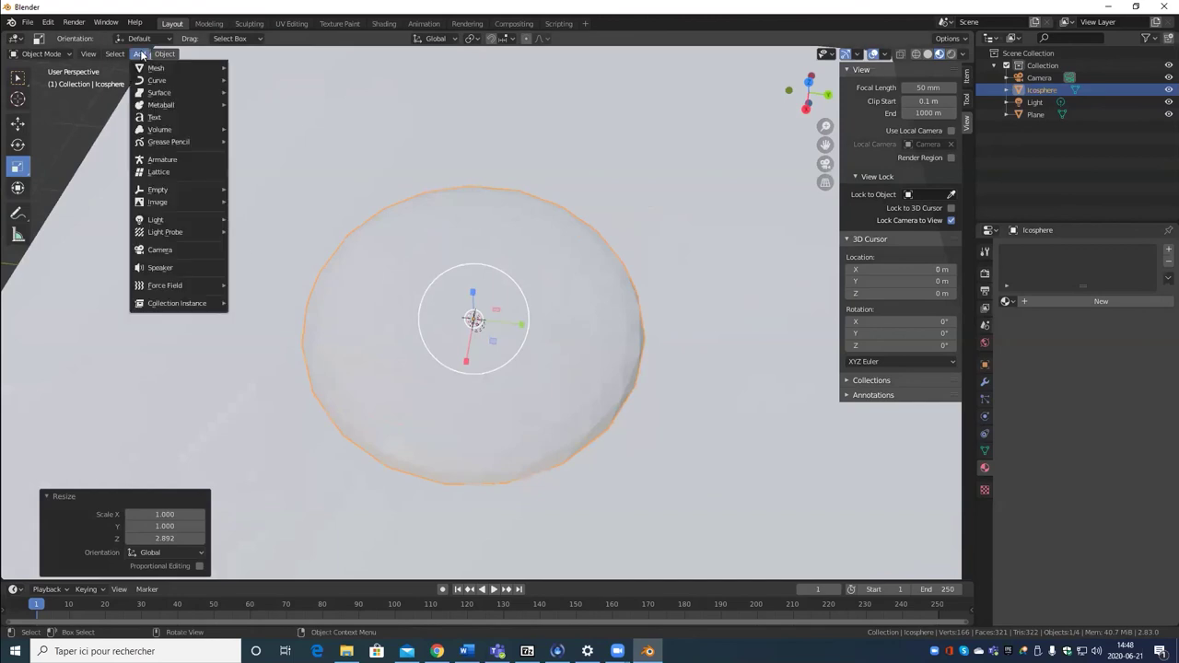
pyautogui.moveTo(159, 67)
pyautogui.click(283, 116)
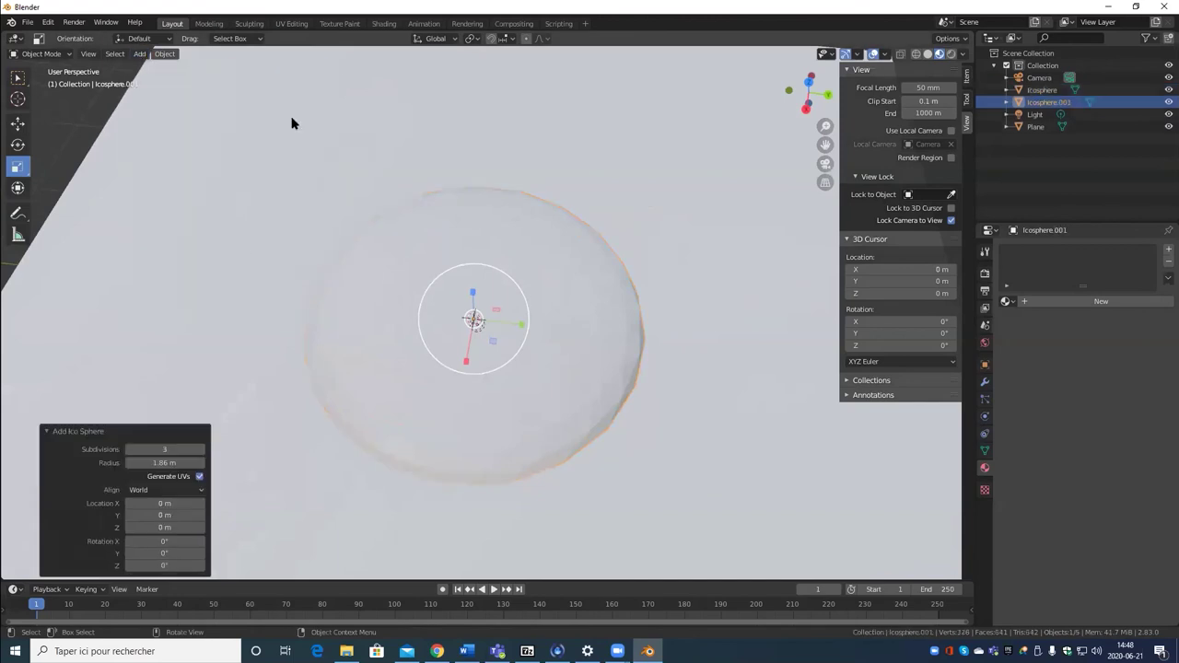
# Step: Move the second icosphere about 23.4 m in negative Y and scale it uniformly by about 6.8
pyautogui.click(18, 121)
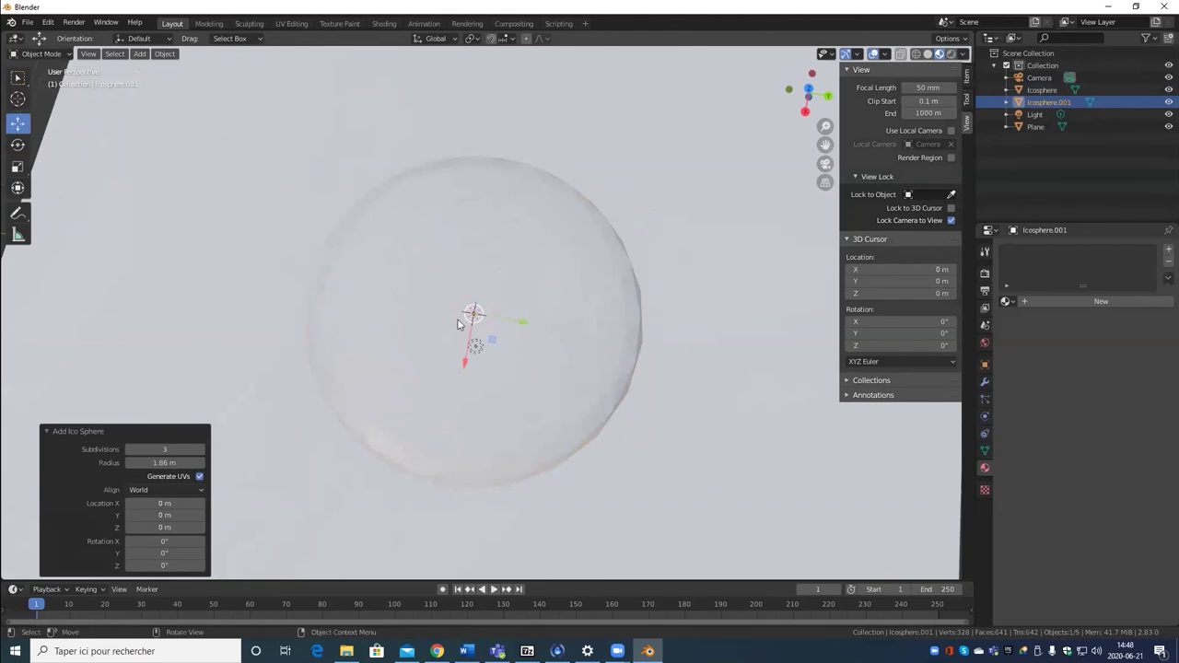
pyautogui.moveTo(473, 316); pyautogui.dragTo(260, 294)
pyautogui.moveTo(260, 295); pyautogui.dragTo(333, 320, button='middle')
pyautogui.press('s')
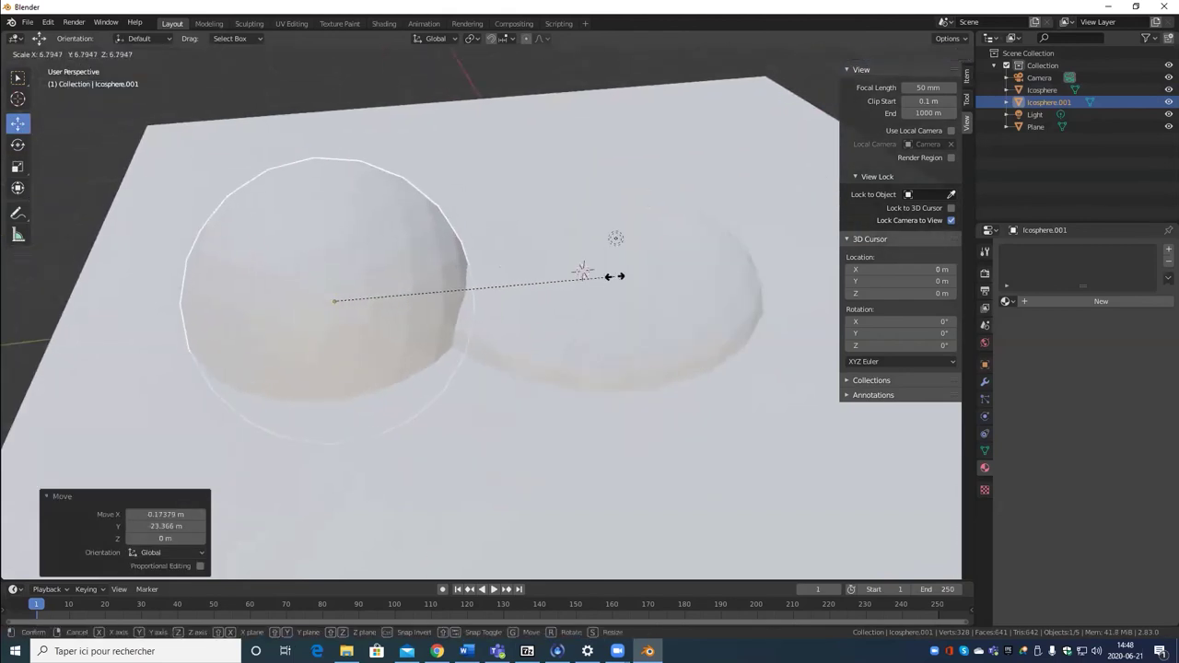
pyautogui.click(632, 272)
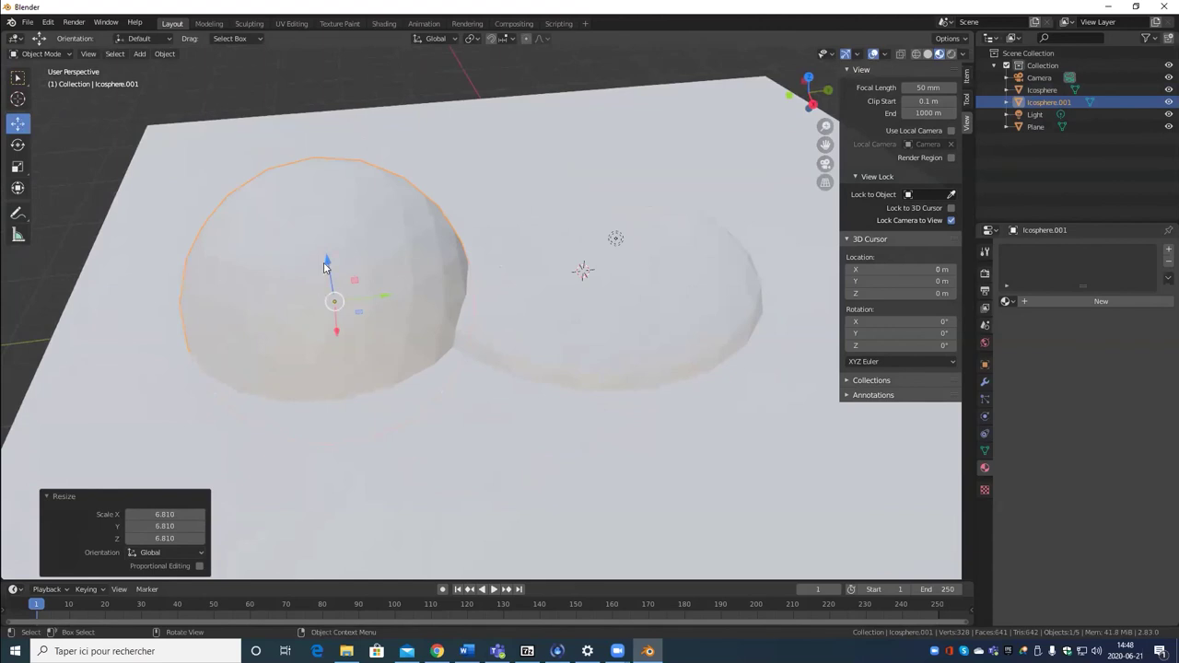
# Step: Lower the enlarged icosphere about 6.6 m so that it forms a dome on the plane
pyautogui.moveTo(328, 262); pyautogui.dragTo(335, 334)
pyautogui.moveTo(529, 323); pyautogui.dragTo(529, 353, button='middle')
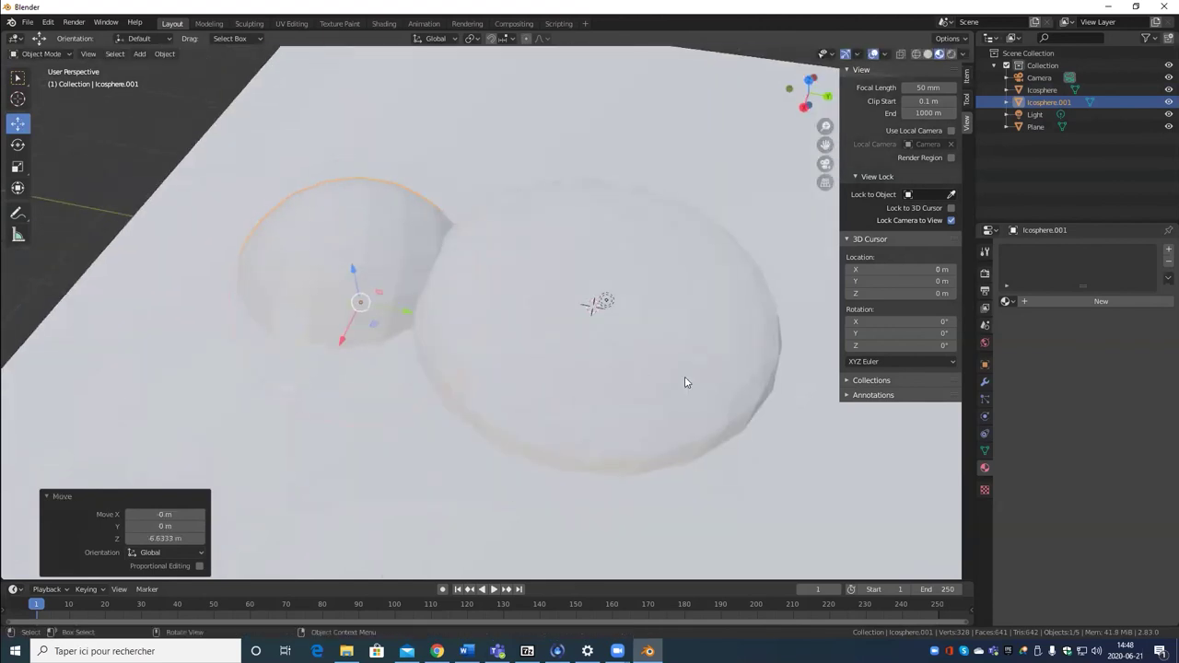
pyautogui.scroll(-5, 552, 363)
# Step: Duplicate the flattened central icosphere and move the copy about 16.9 m in negative X and 14.6 m in Y
pyautogui.click(539, 350)
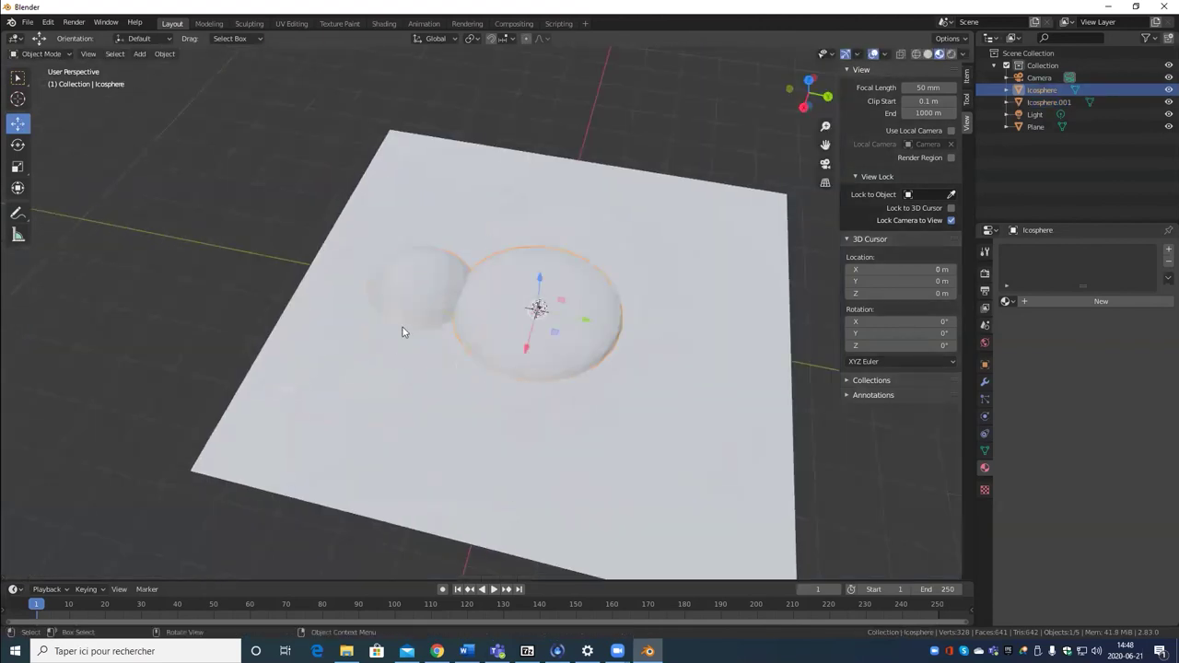
pyautogui.scroll(5, 613, 363)
pyautogui.keyDown('shift'); pyautogui.moveTo(614, 363); pyautogui.dragTo(442, 377, button='middle'); pyautogui.keyUp('shift')
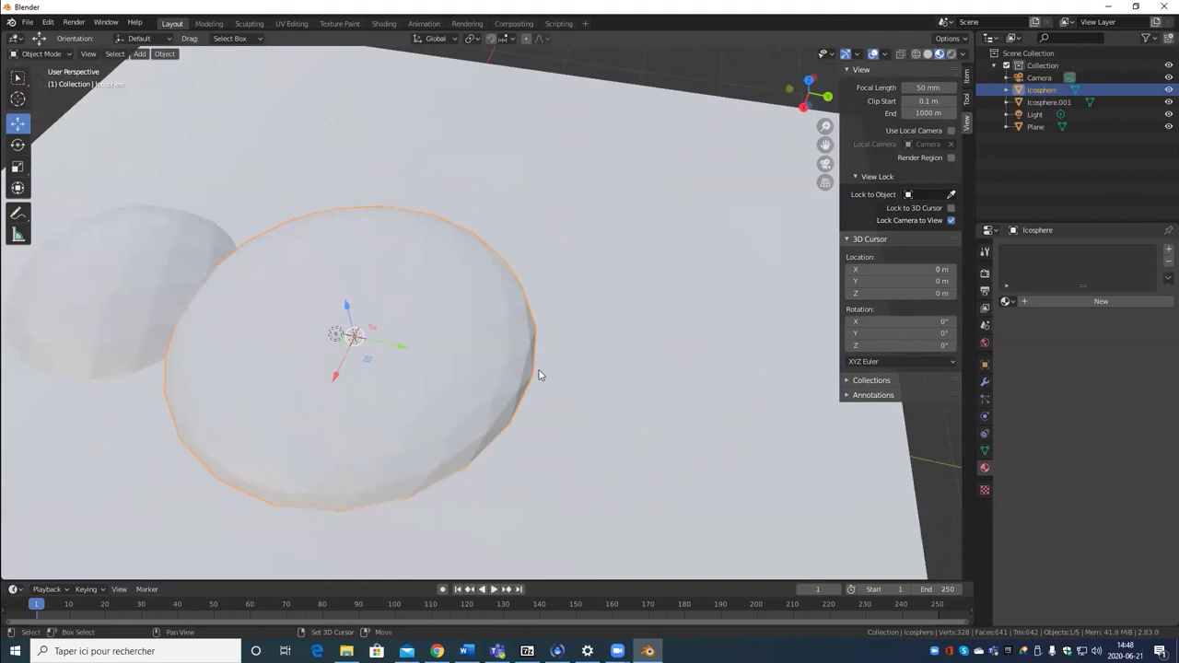
pyautogui.hotkey('shift', 'd')
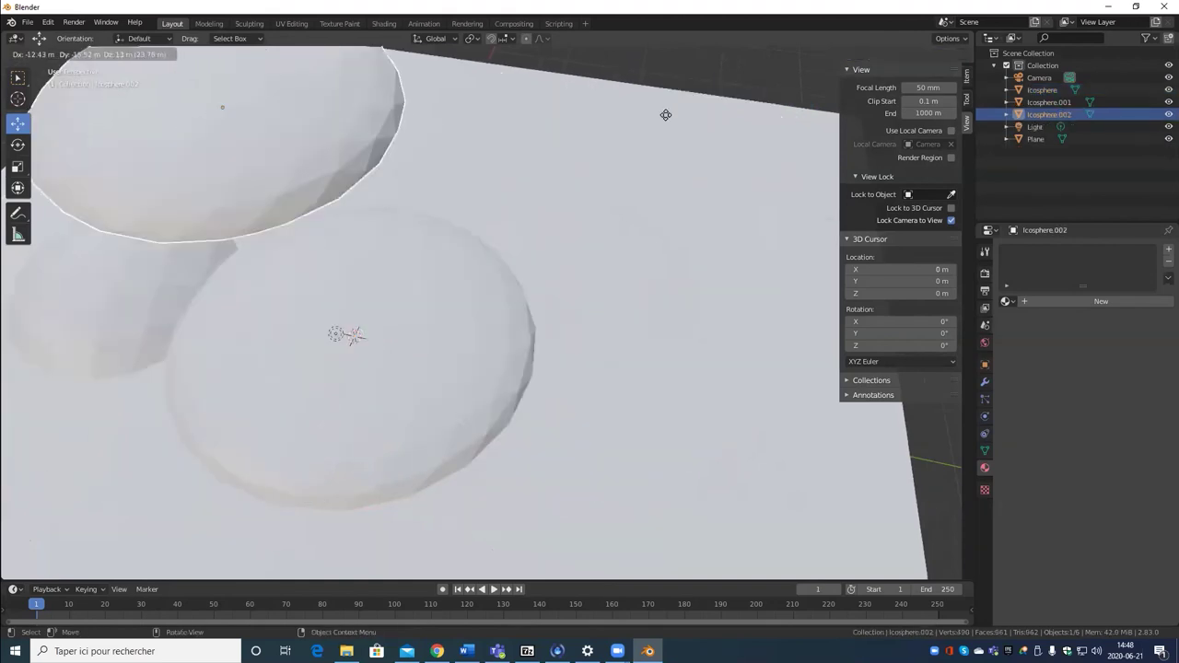
pyautogui.rightClick(522, 190)
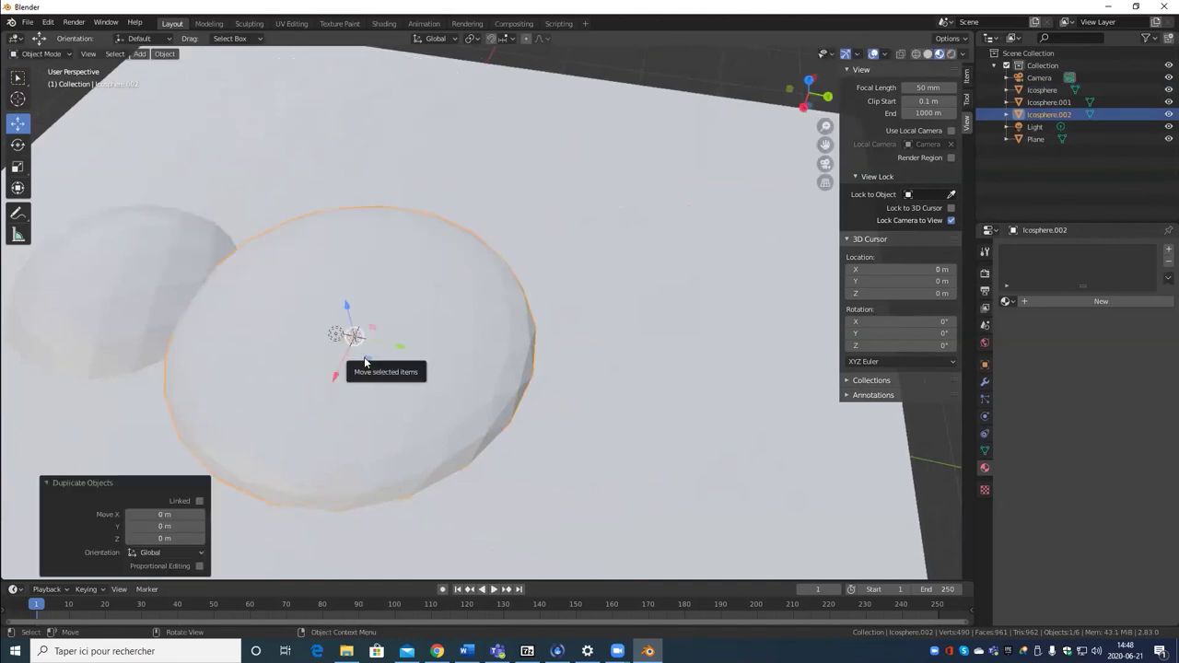
pyautogui.moveTo(369, 360); pyautogui.dragTo(561, 255)
pyautogui.moveTo(561, 255); pyautogui.dragTo(2, 247, button='middle')
# Step: Scale the duplicated mound by about 2.16 along Z to make it the tallest hill
pyautogui.click(18, 167)
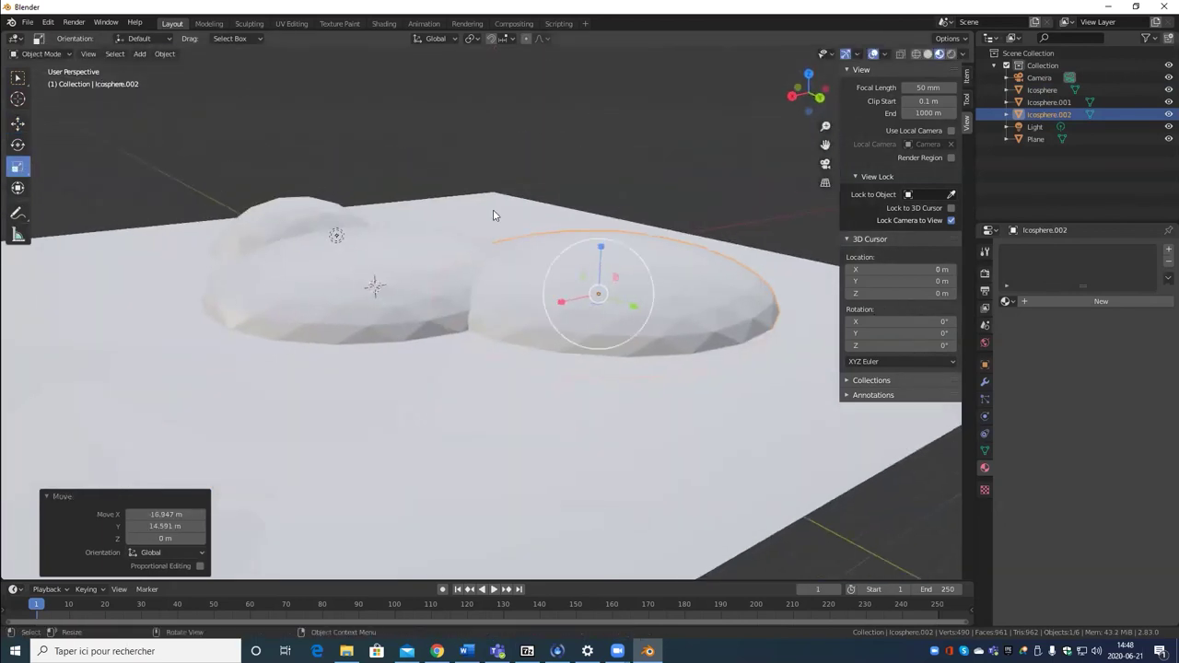
pyautogui.moveTo(601, 253); pyautogui.dragTo(604, 182)
pyautogui.moveTo(476, 332); pyautogui.dragTo(471, 389, button='middle')
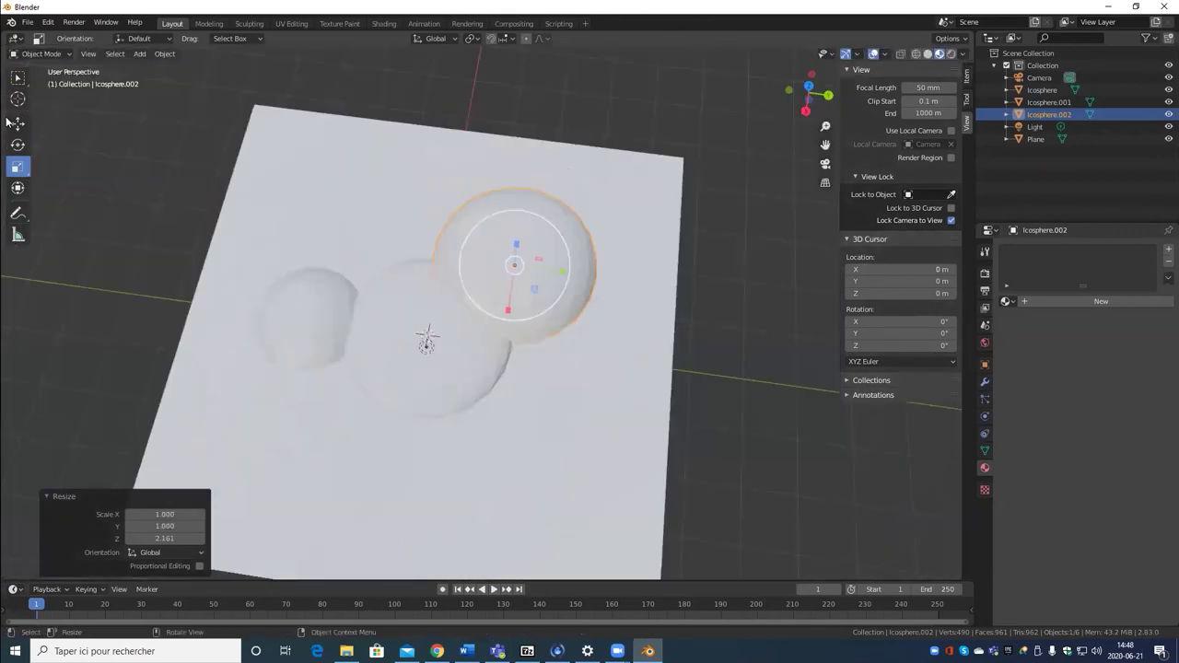
# Step: Add a 5-vertex cylinder with a 1 m radius and 2 m depth at the origin
pyautogui.scroll(3, 529, 251)
pyautogui.moveTo(529, 251); pyautogui.dragTo(211, 275, button='middle')
pyautogui.scroll(3, 578, 235)
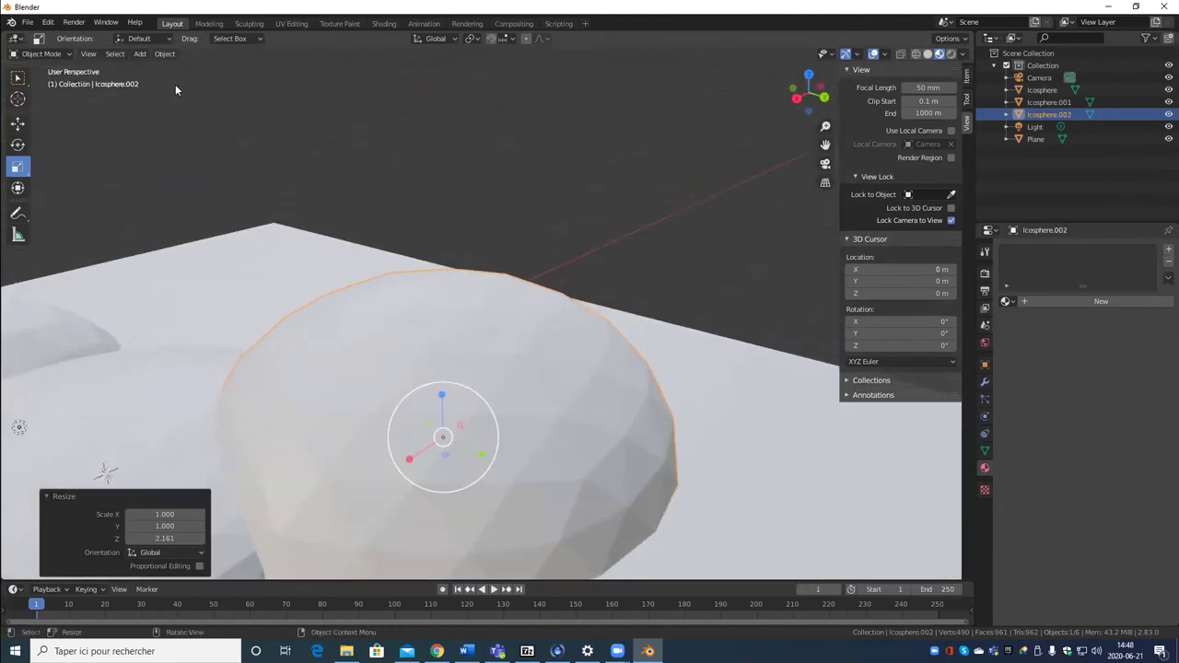
pyautogui.click(165, 53)
pyautogui.click(136, 53)
pyautogui.moveTo(198, 67)
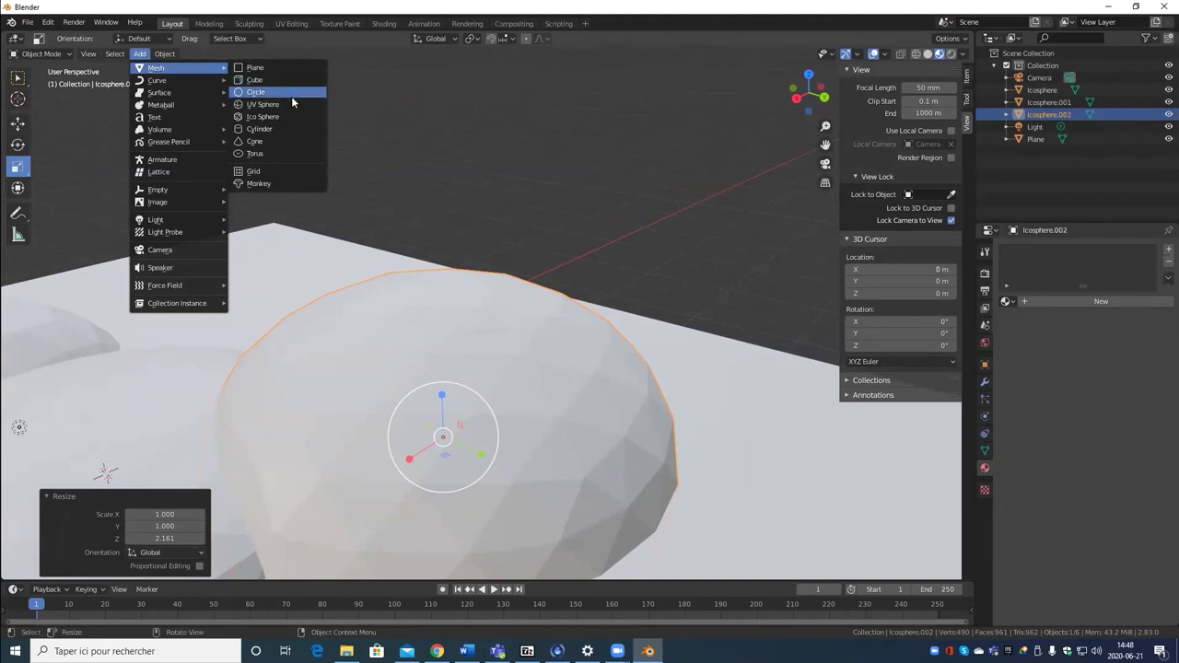
pyautogui.click(257, 129)
pyautogui.scroll(-4, 408, 241)
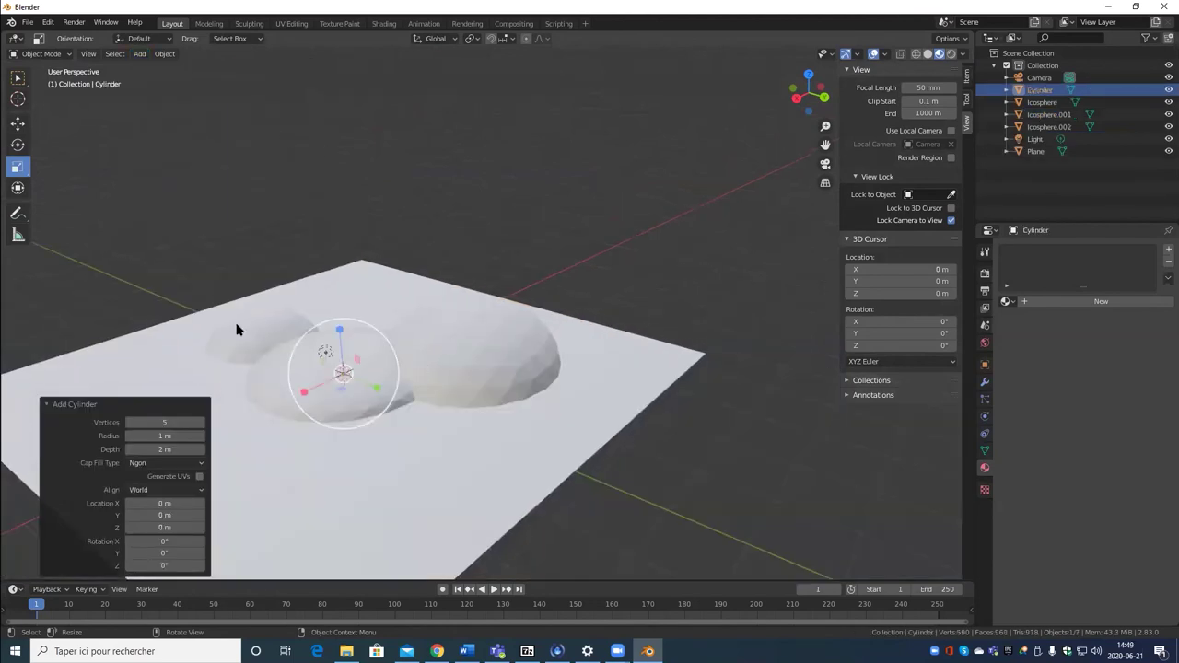
pyautogui.click(18, 123)
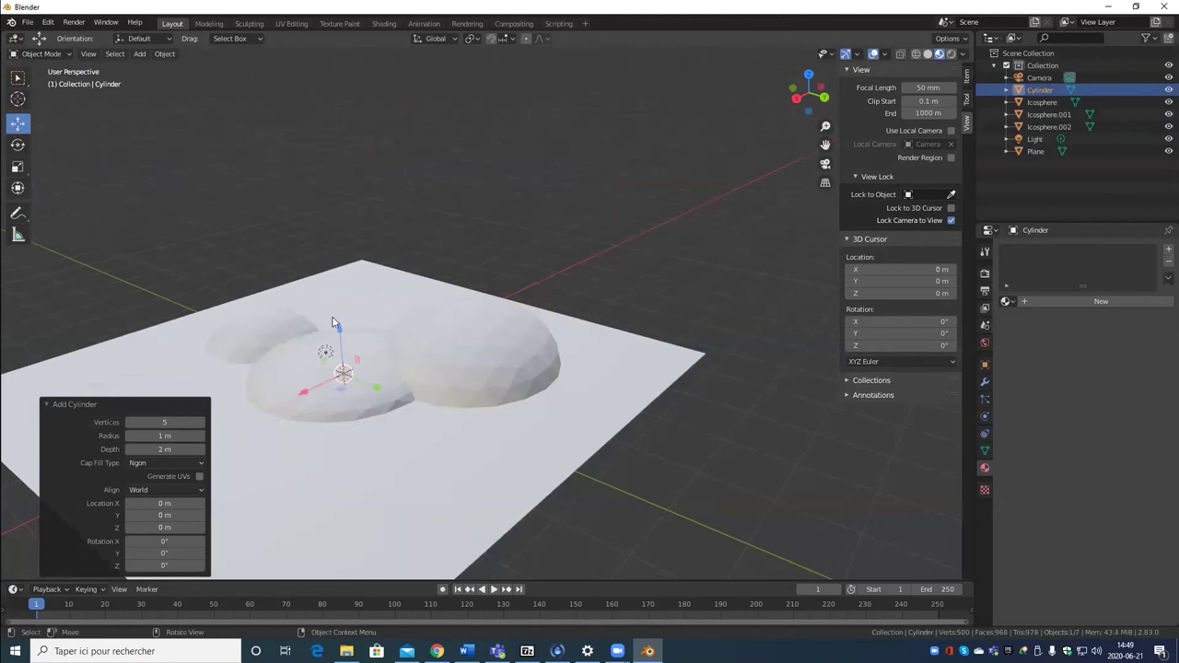
# Step: Try deleting the flattened central icosphere, and undo the deletion
pyautogui.click(368, 339)
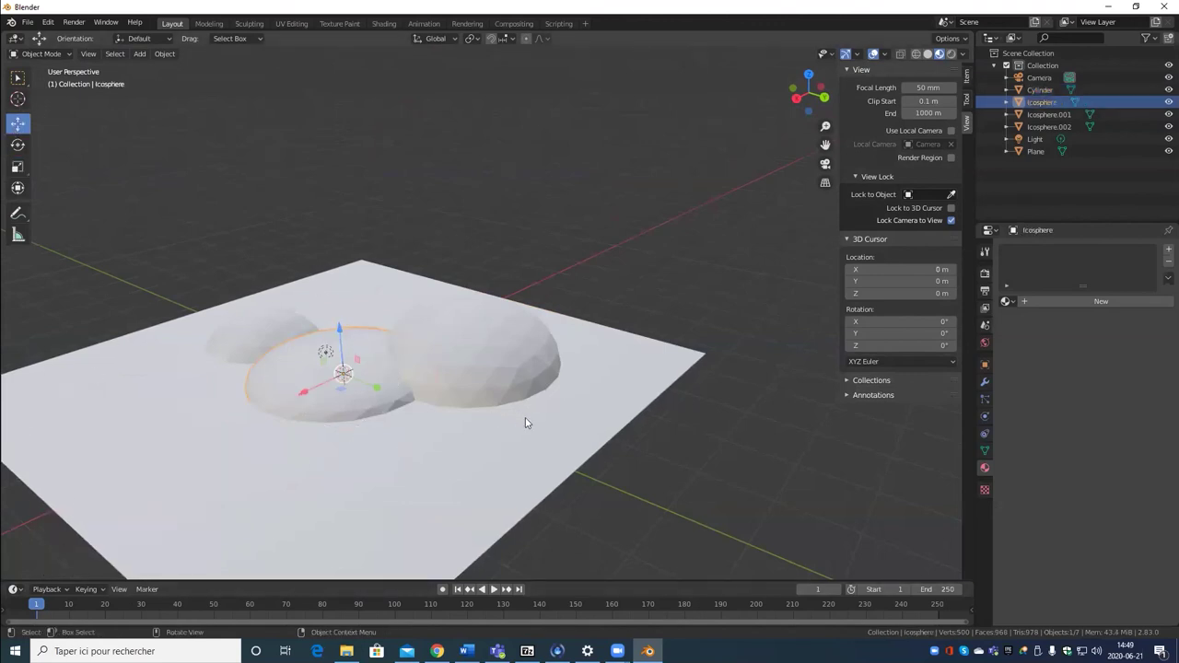
pyautogui.press('Delete')
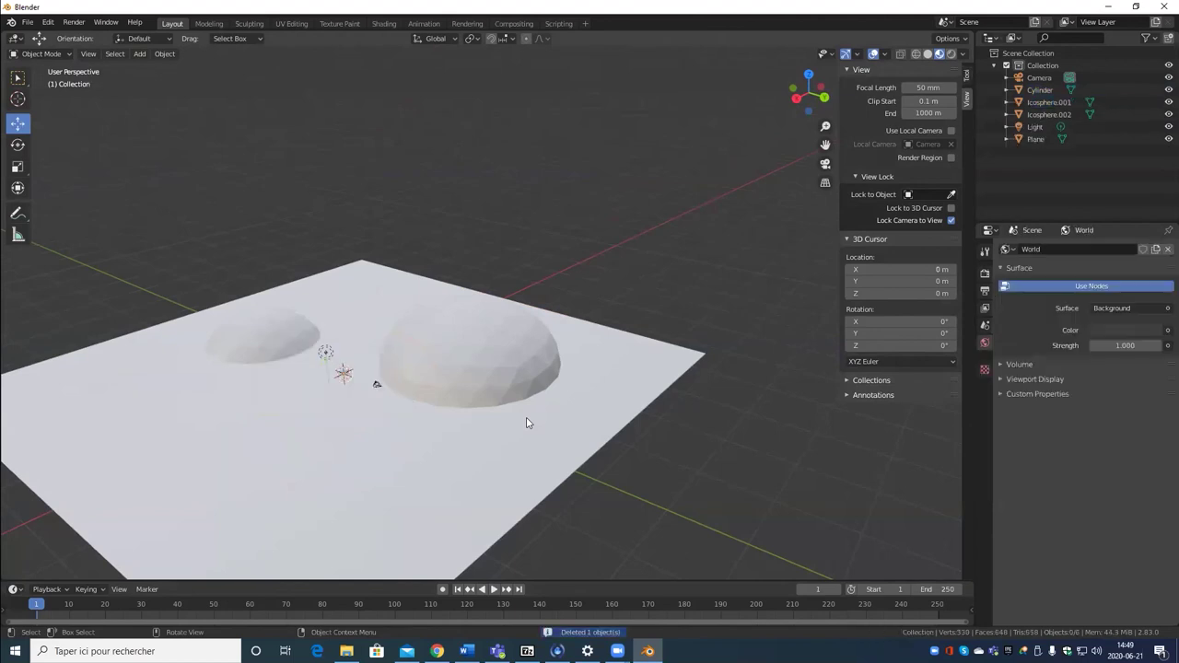
pyautogui.scroll(5, 511, 419)
pyautogui.hotkey('ctrl', 'z')
pyautogui.scroll(6, 277, 414)
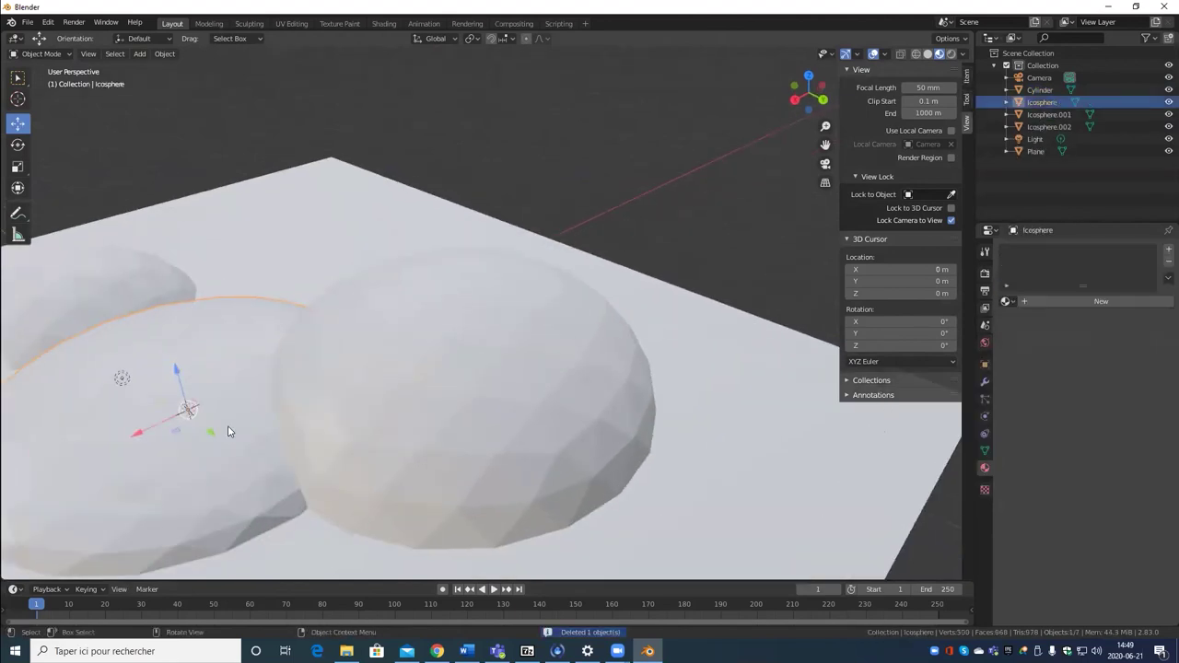
# Step: Delete the small cylinder hidden inside the central mound
pyautogui.scroll(-4, 368, 345)
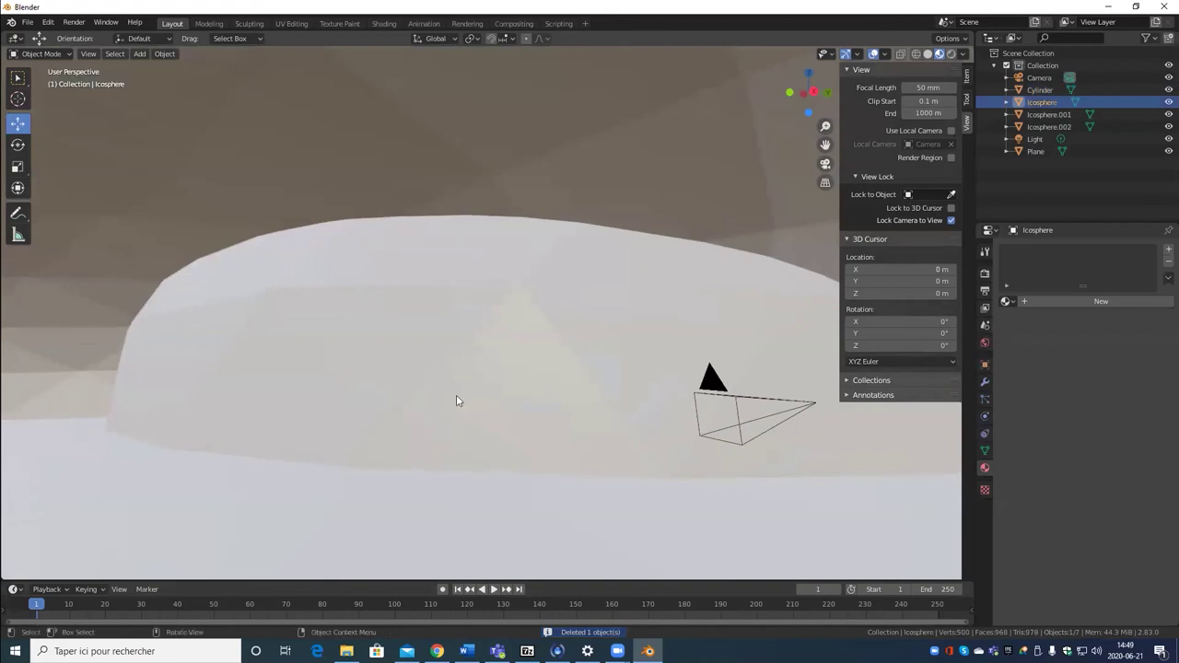
pyautogui.scroll(-3, 456, 394)
pyautogui.scroll(2, 456, 392)
pyautogui.click(425, 360)
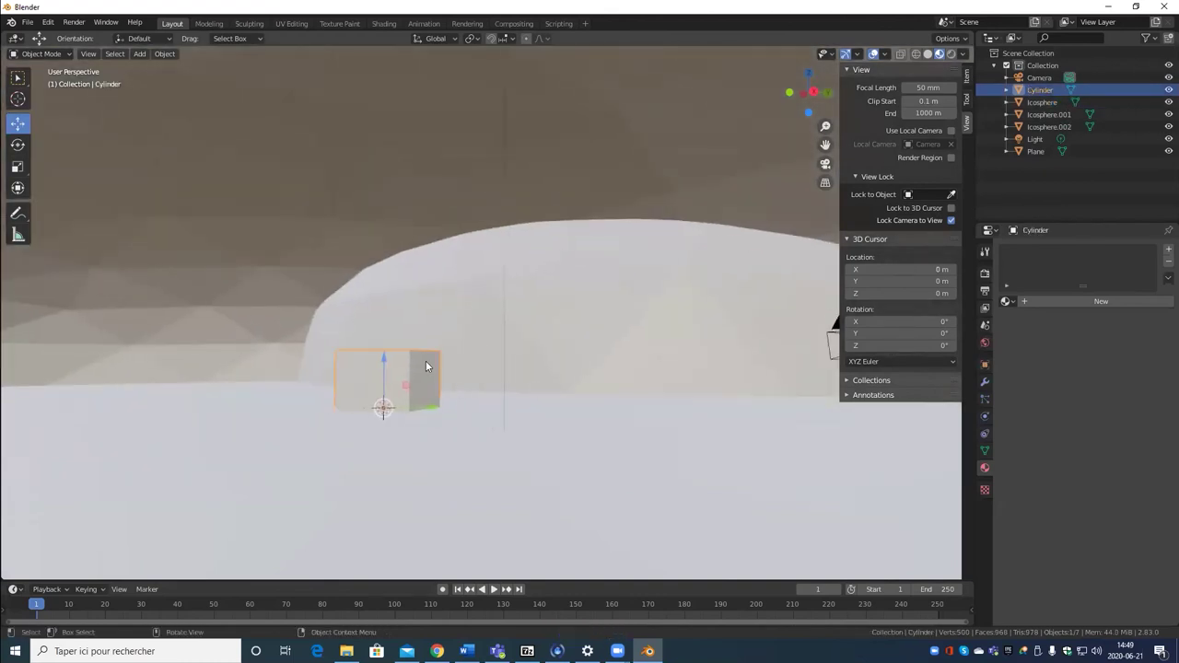
pyautogui.press('Delete')
# Step: Add a new cylinder at the origin and set its vertices to 20
pyautogui.moveTo(421, 351); pyautogui.dragTo(173, 169, button='middle')
pyautogui.scroll(-4, 380, 241)
pyautogui.click(141, 55)
pyautogui.moveTo(157, 68)
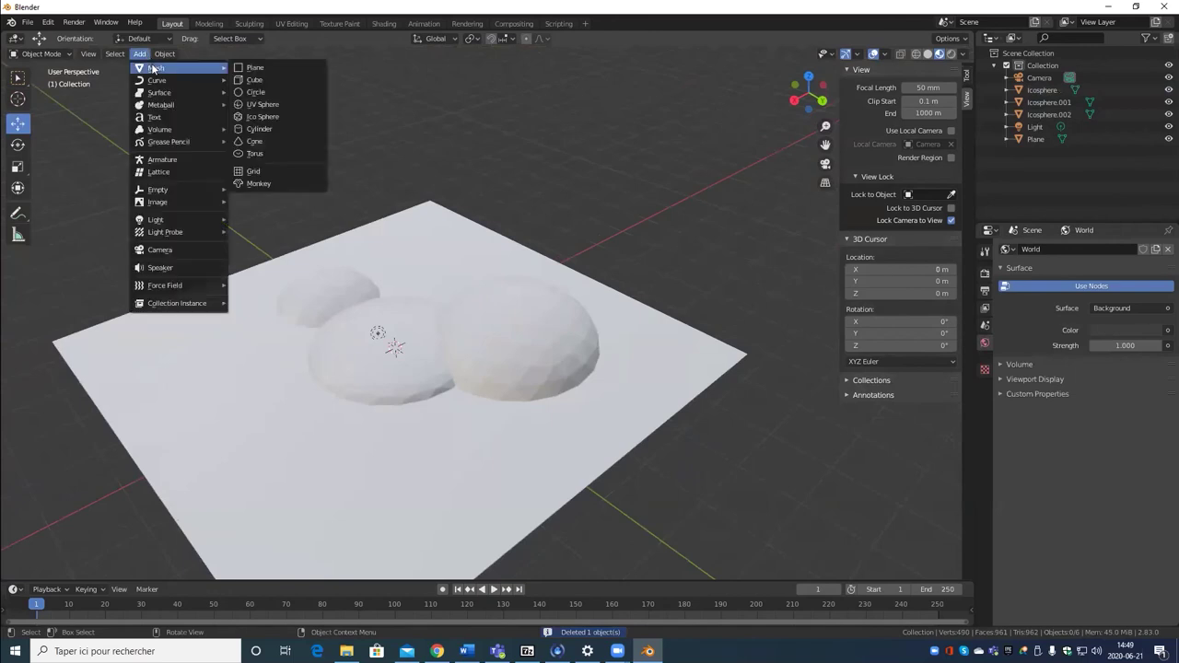
pyautogui.click(276, 129)
pyautogui.scroll(4, 452, 500)
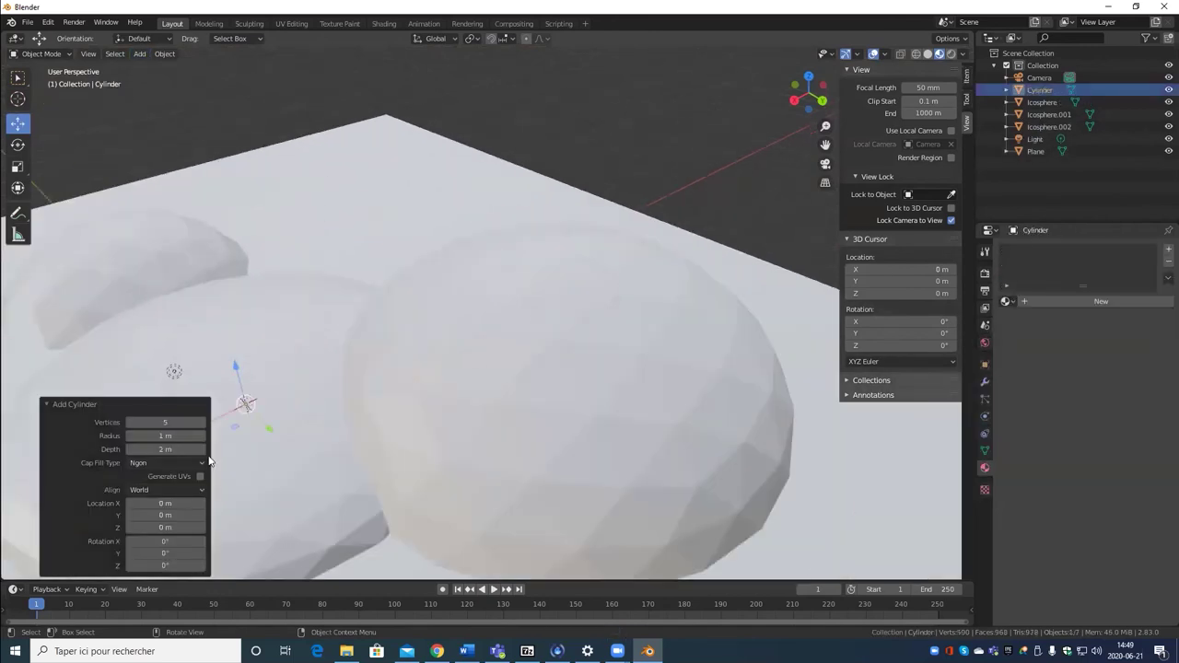
pyautogui.click(164, 423)
pyautogui.write('20')
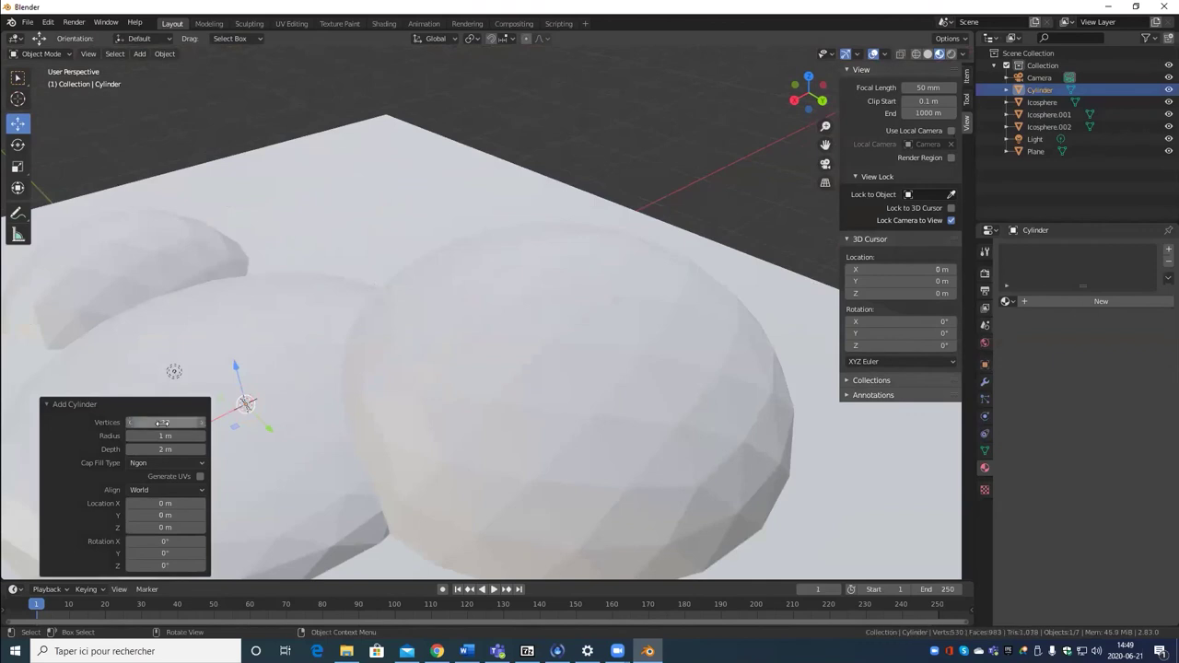
pyautogui.press('Return')
# Step: Raise the cylinder about 11 m and move it horizontally onto the peak of the tallest mound
pyautogui.scroll(-3, 298, 448)
pyautogui.moveTo(345, 322); pyautogui.dragTo(453, 302)
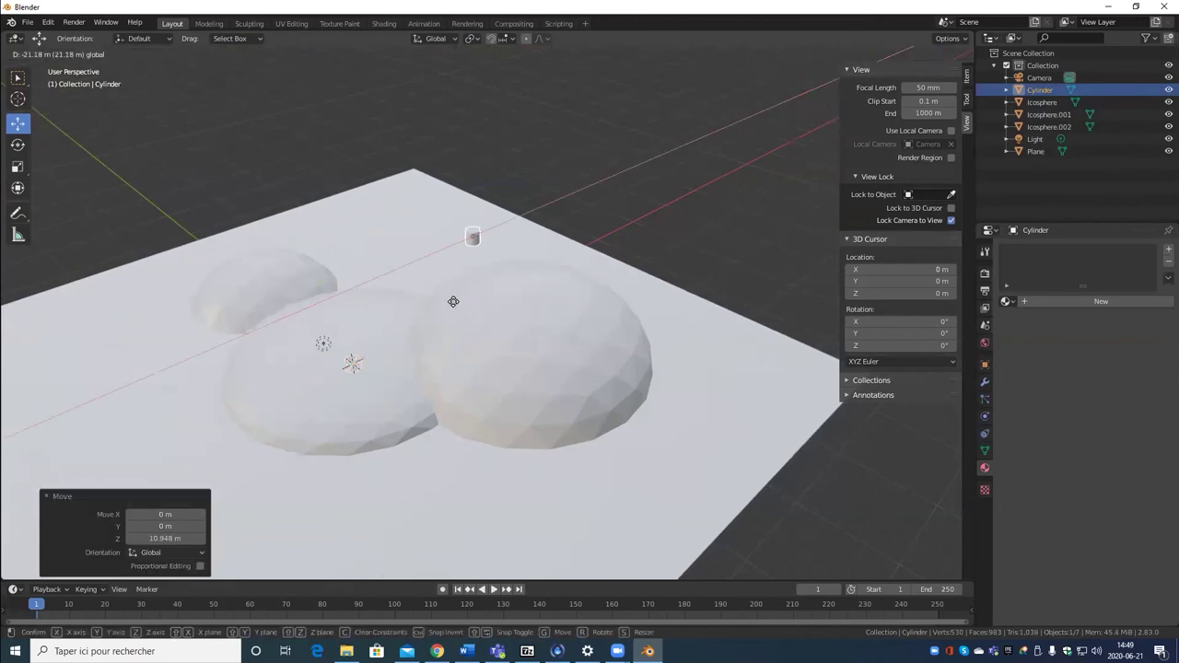
pyautogui.moveTo(525, 269); pyautogui.dragTo(572, 308)
pyautogui.moveTo(571, 308); pyautogui.dragTo(629, 362, button='middle')
pyautogui.moveTo(553, 250); pyautogui.dragTo(635, 315)
pyautogui.moveTo(635, 315); pyautogui.dragTo(620, 189, button='middle')
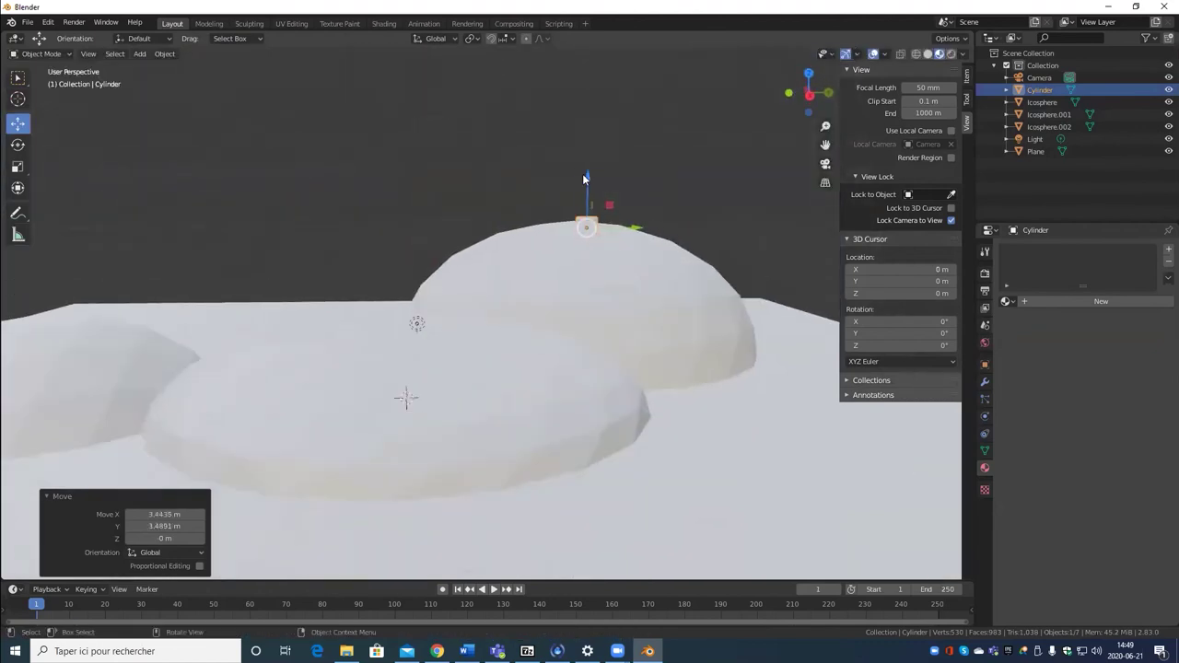
pyautogui.moveTo(582, 173); pyautogui.dragTo(584, 164)
# Step: Scale the cylinder uniformly by about 5.2 and shift it about 1.6 m in X and -1.7 m in Y
pyautogui.press('s')
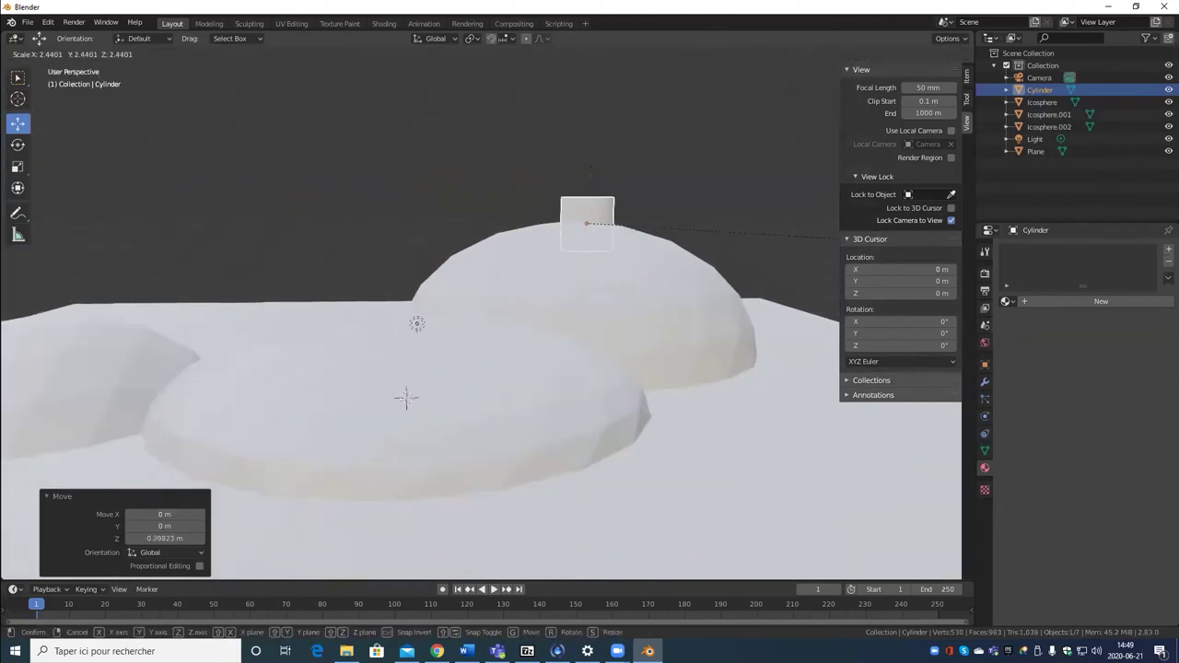
pyautogui.click(229, 242)
pyautogui.scroll(5, 249, 277)
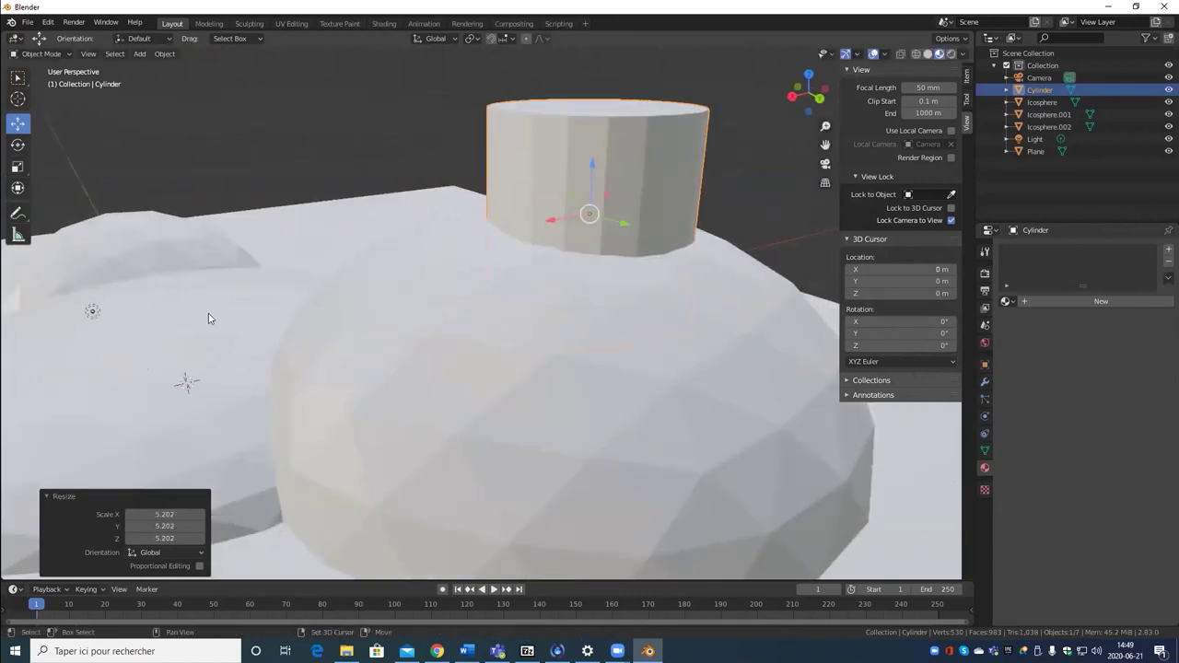
pyautogui.moveTo(209, 319); pyautogui.dragTo(285, 332, button='middle')
pyautogui.press('g')
pyautogui.click(326, 324)
pyautogui.scroll(-5, 324, 320)
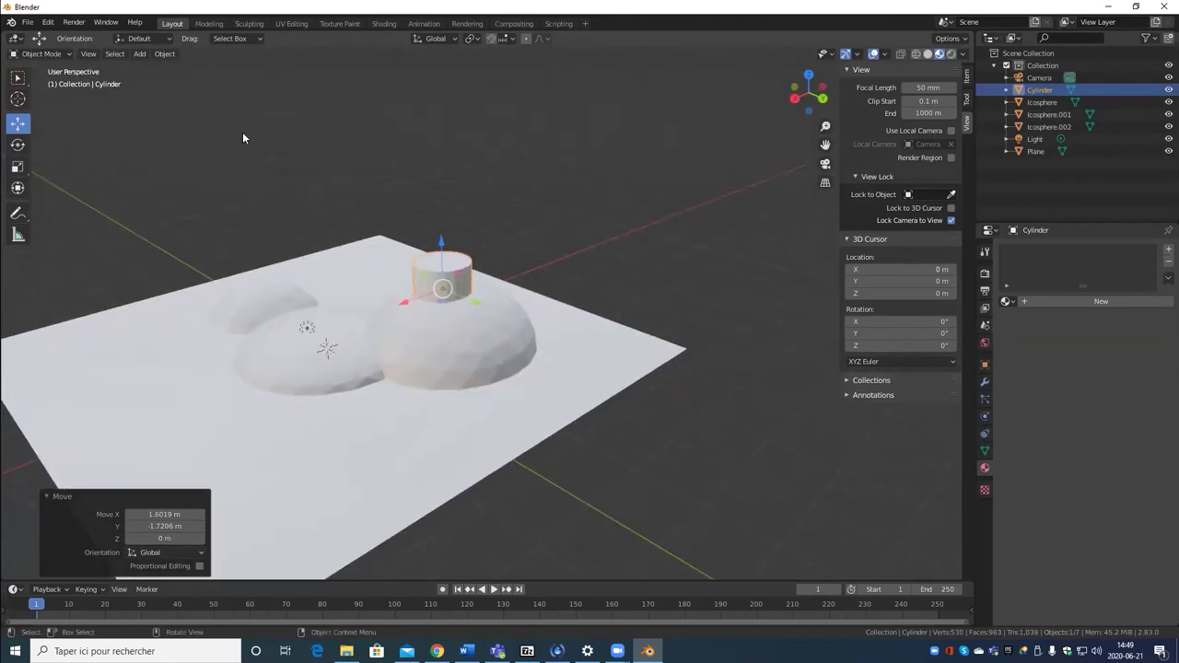
# Step: Add a 32-vertex cone with a 1 m base radius at the origin and raise it about 17.5 m
pyautogui.click(137, 54)
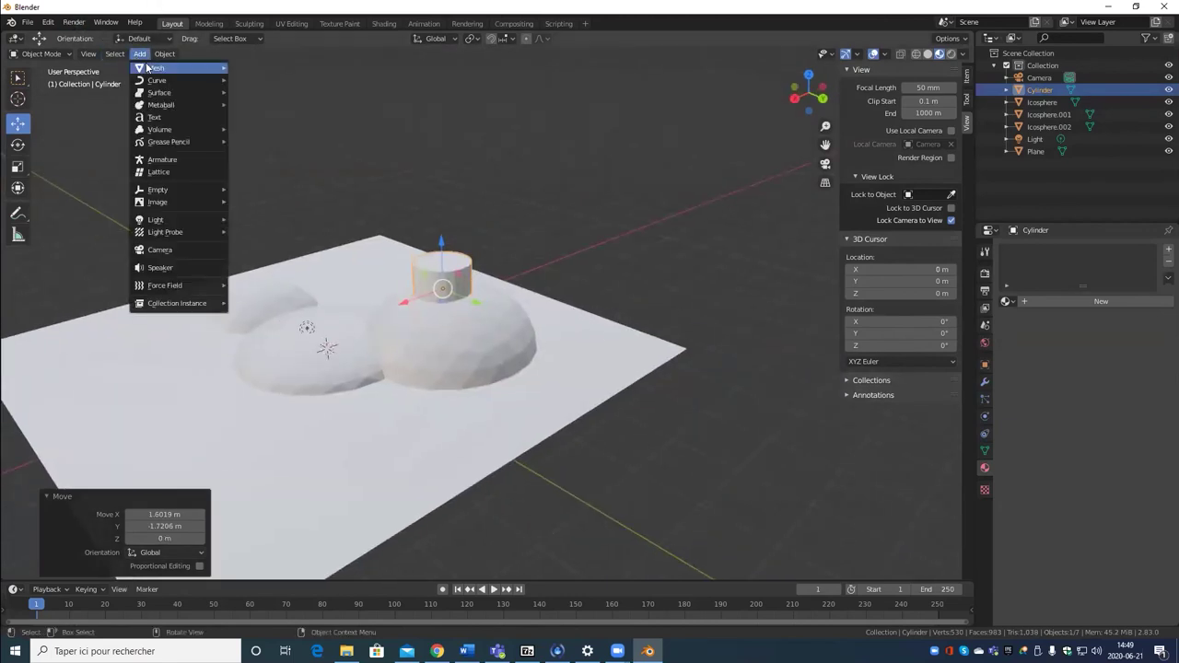
pyautogui.moveTo(149, 68)
pyautogui.click(267, 147)
pyautogui.scroll(4, 254, 330)
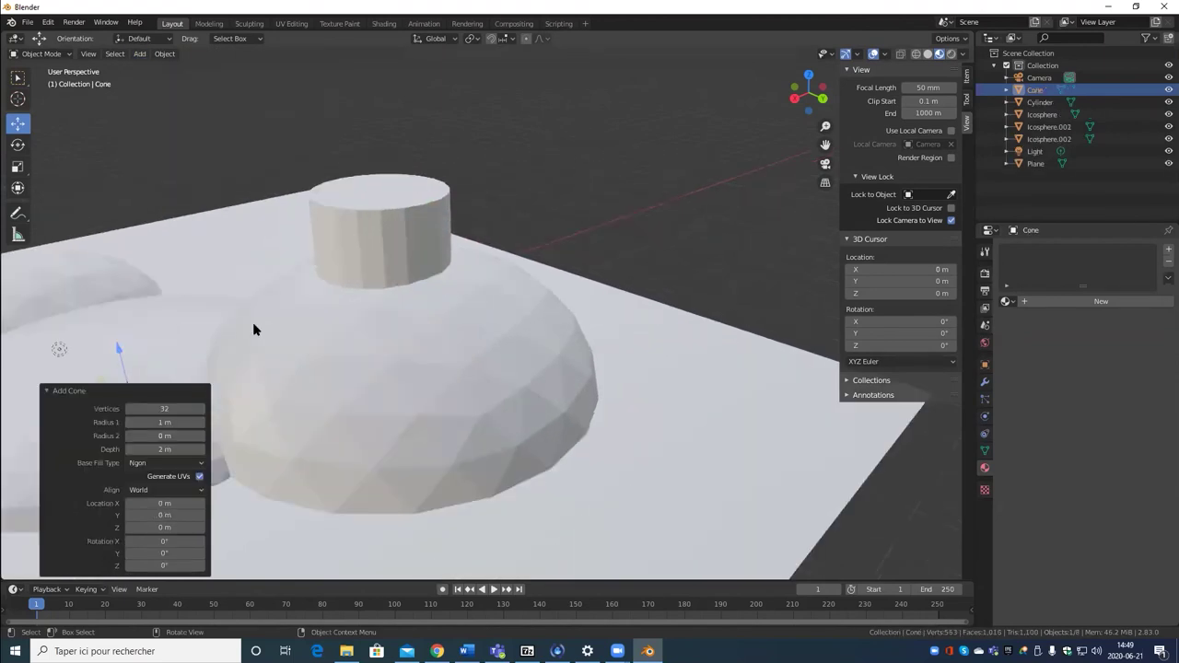
pyautogui.moveTo(254, 330); pyautogui.dragTo(417, 243, button='middle')
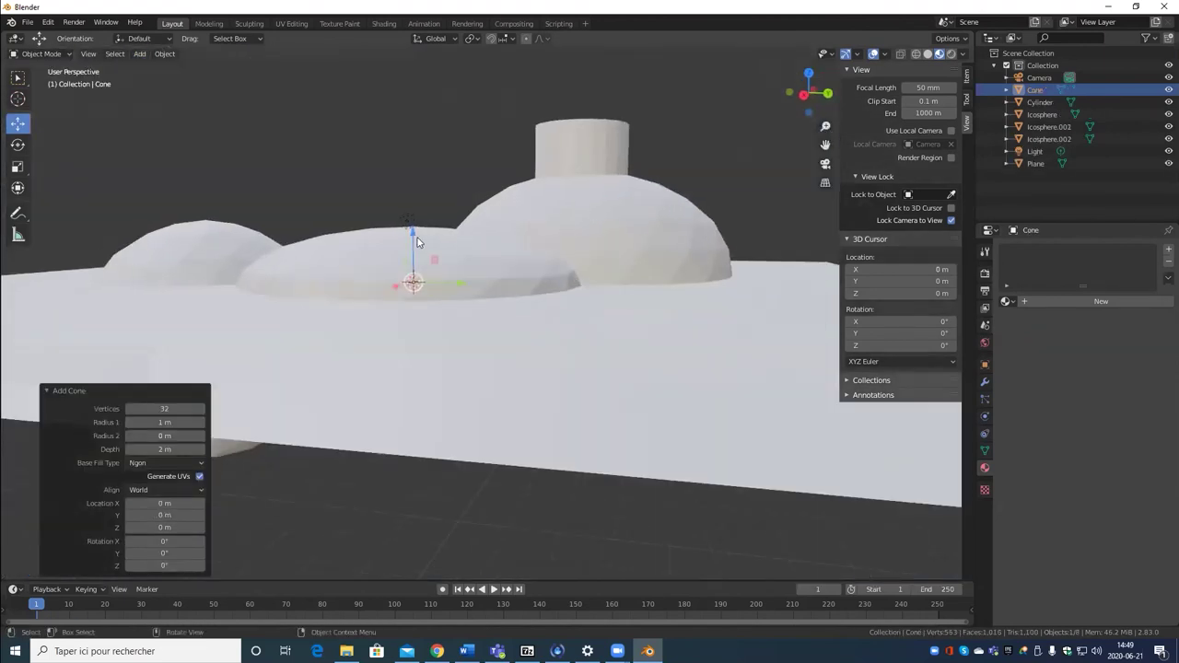
pyautogui.moveTo(417, 242); pyautogui.dragTo(417, 58)
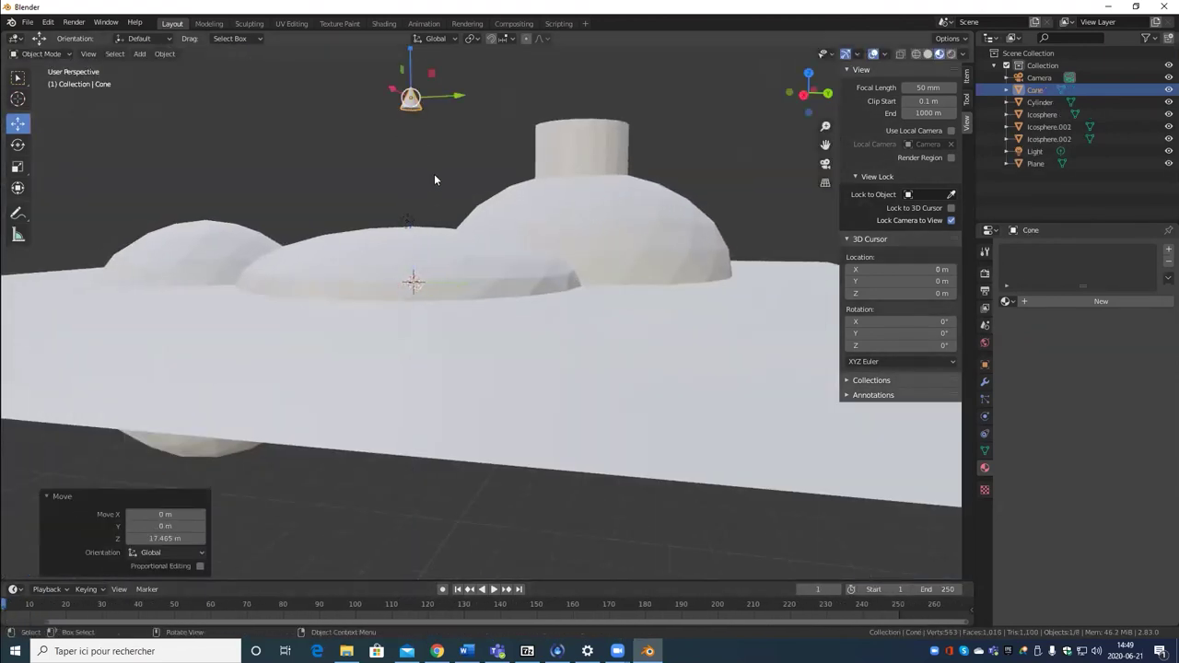
# Step: Move the cone about 15.6 m in negative X and 14.2 m in Y to place it over the cylinder
pyautogui.moveTo(434, 179); pyautogui.dragTo(415, 298, button='middle')
pyautogui.press('g')
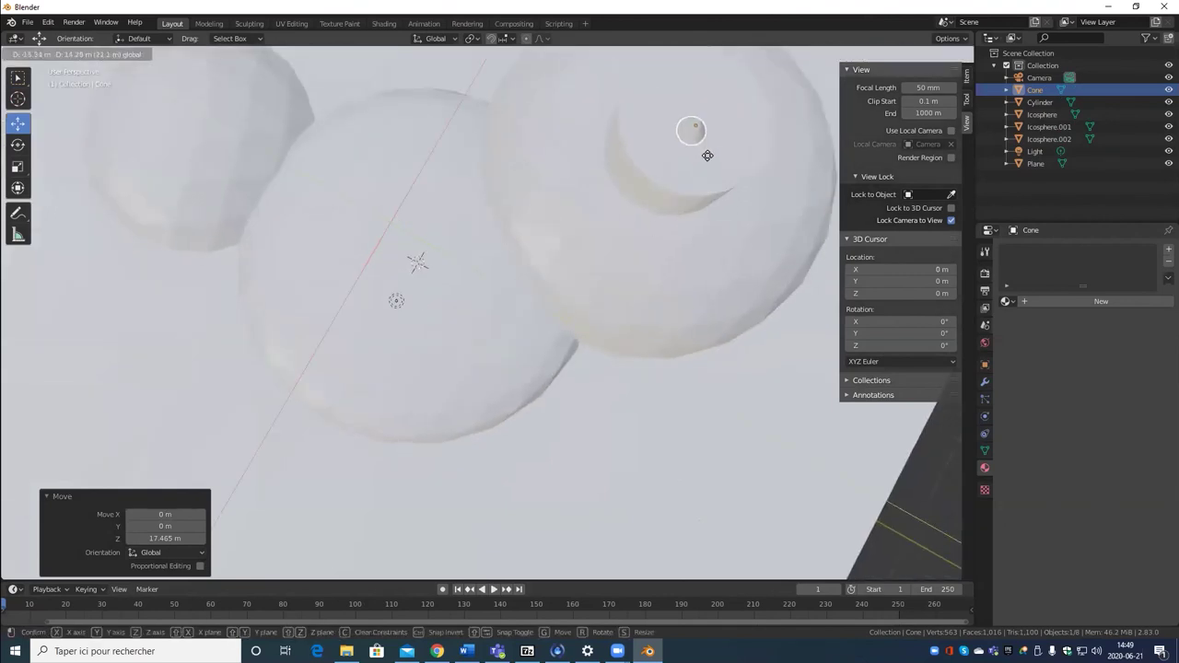
pyautogui.click(707, 155)
# Step: Shift the cone about 0.65 m in negative X and scale it uniformly by about 6.2
pyautogui.press('KP_7')
pyautogui.scroll(3, 403, 224)
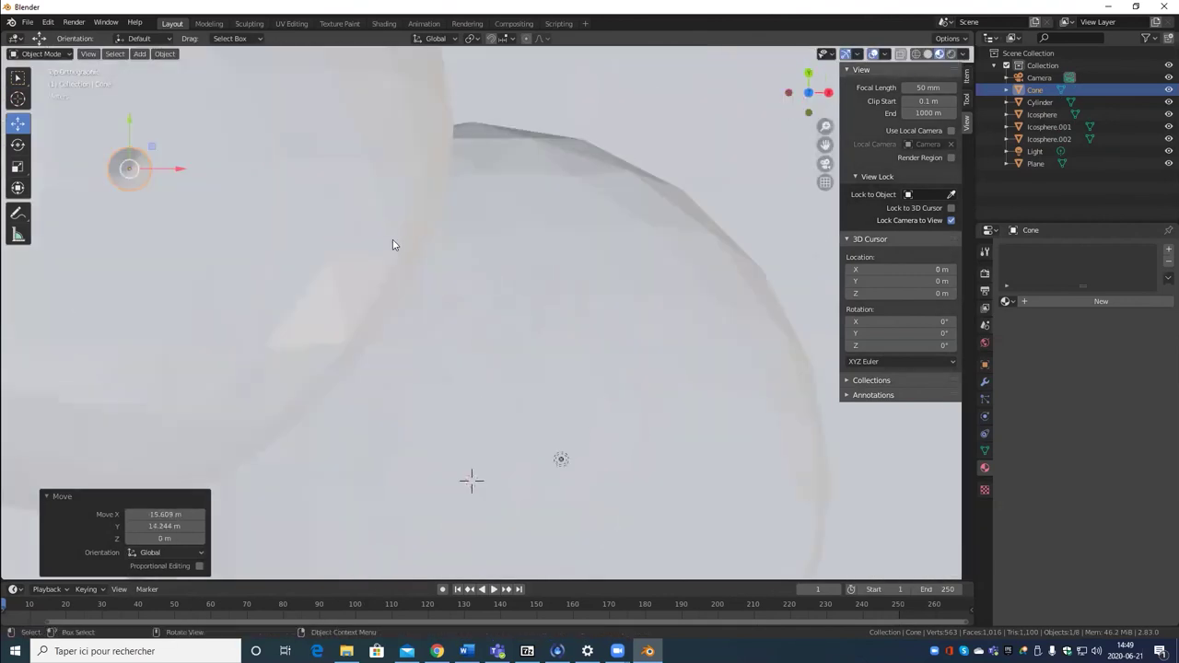
pyautogui.keyDown('shift'); pyautogui.moveTo(392, 244); pyautogui.dragTo(544, 439, button='middle'); pyautogui.keyUp('shift')
pyautogui.scroll(2, 415, 428)
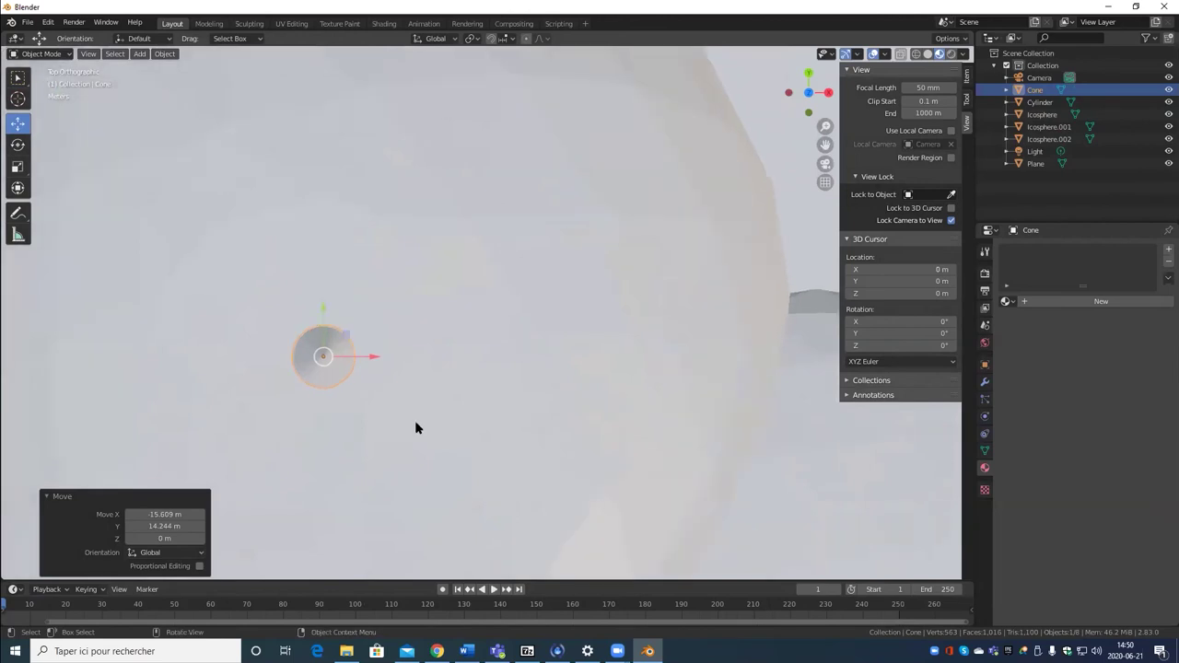
pyautogui.press('g')
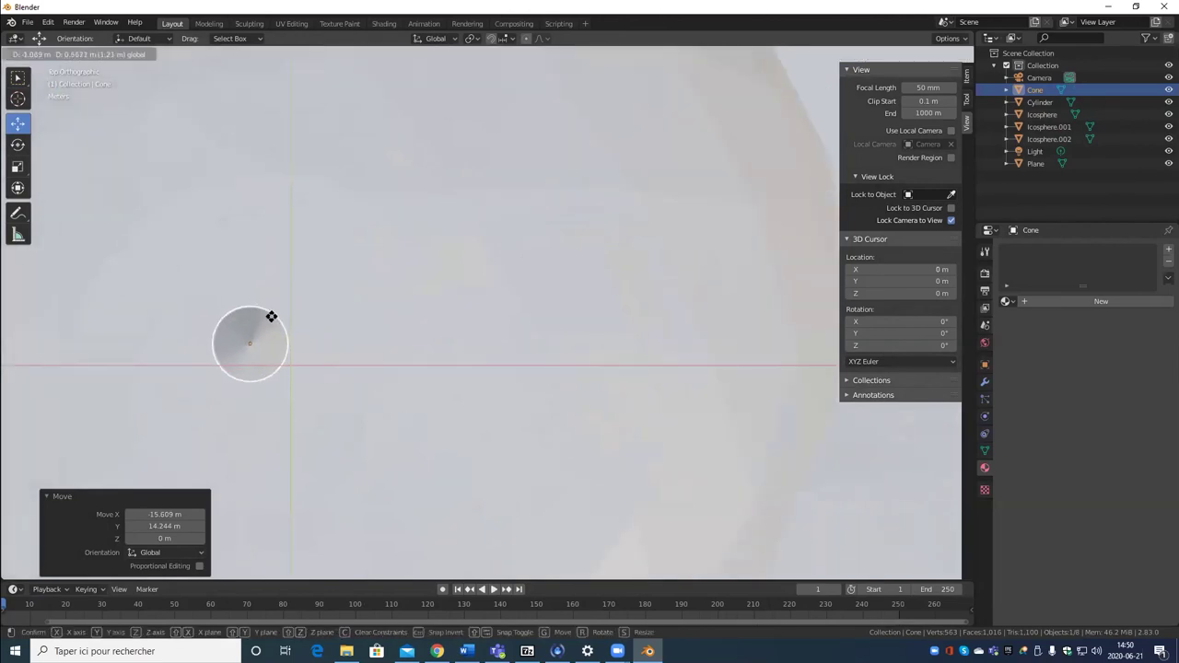
pyautogui.click(285, 334)
pyautogui.press('s')
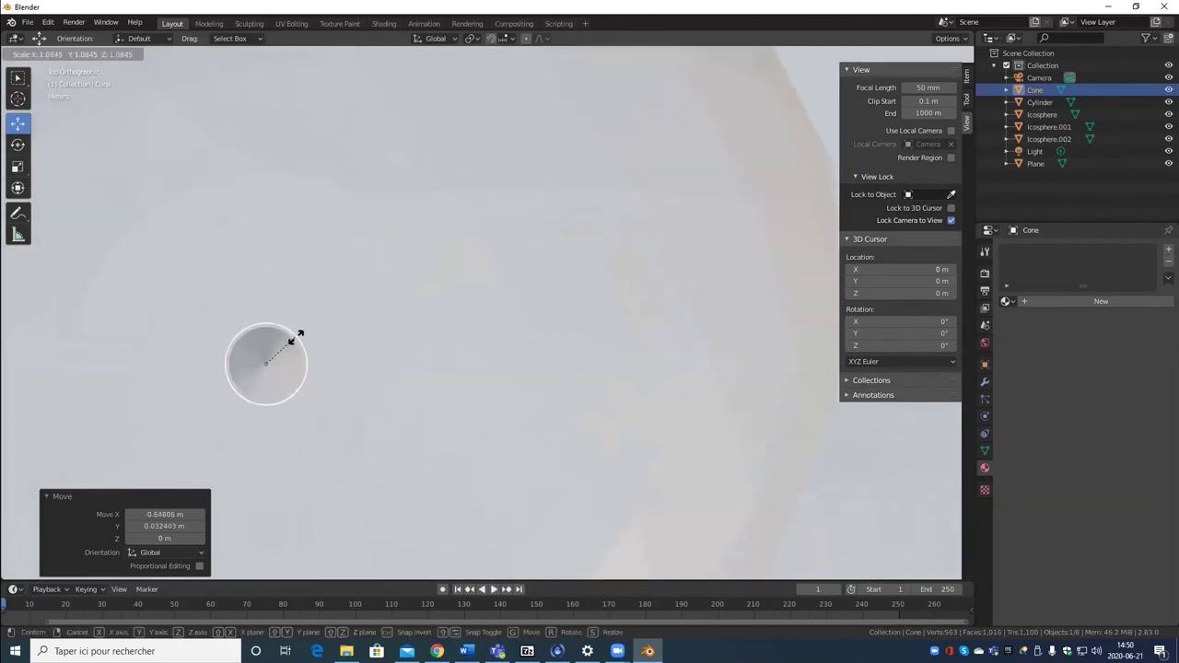
pyautogui.click(501, 368)
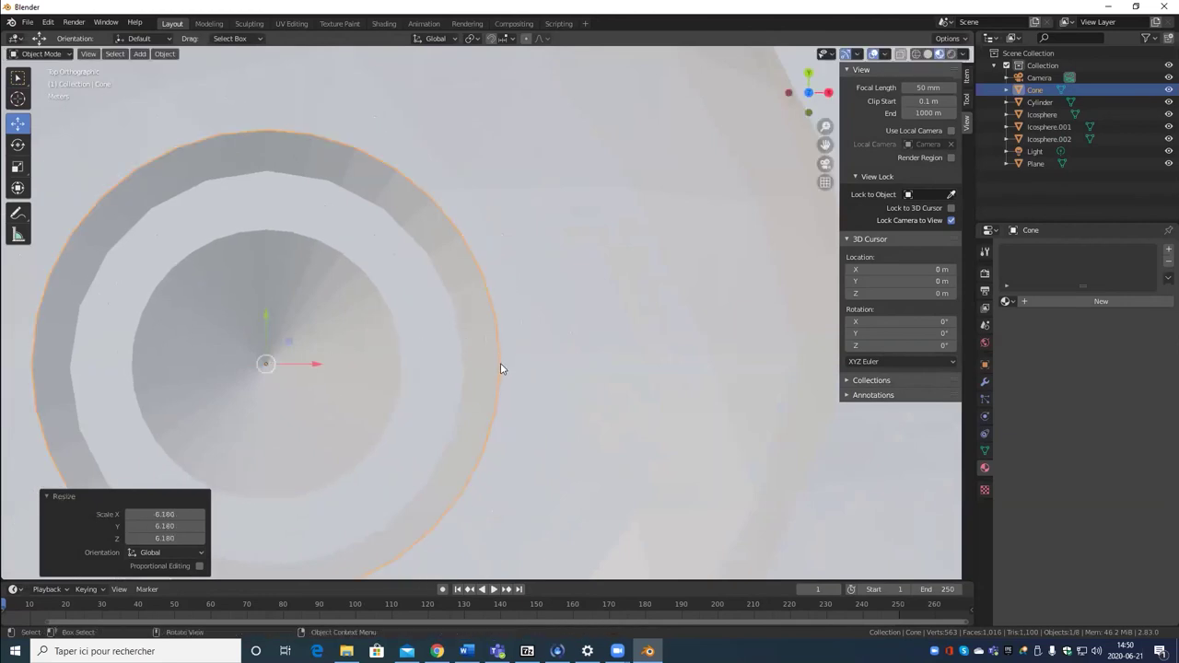
# Step: Raise the cone about 4.15 m along Z so it sits higher on the cylinder
pyautogui.scroll(-5, 498, 324)
pyautogui.moveTo(498, 324); pyautogui.dragTo(429, 295, button='middle')
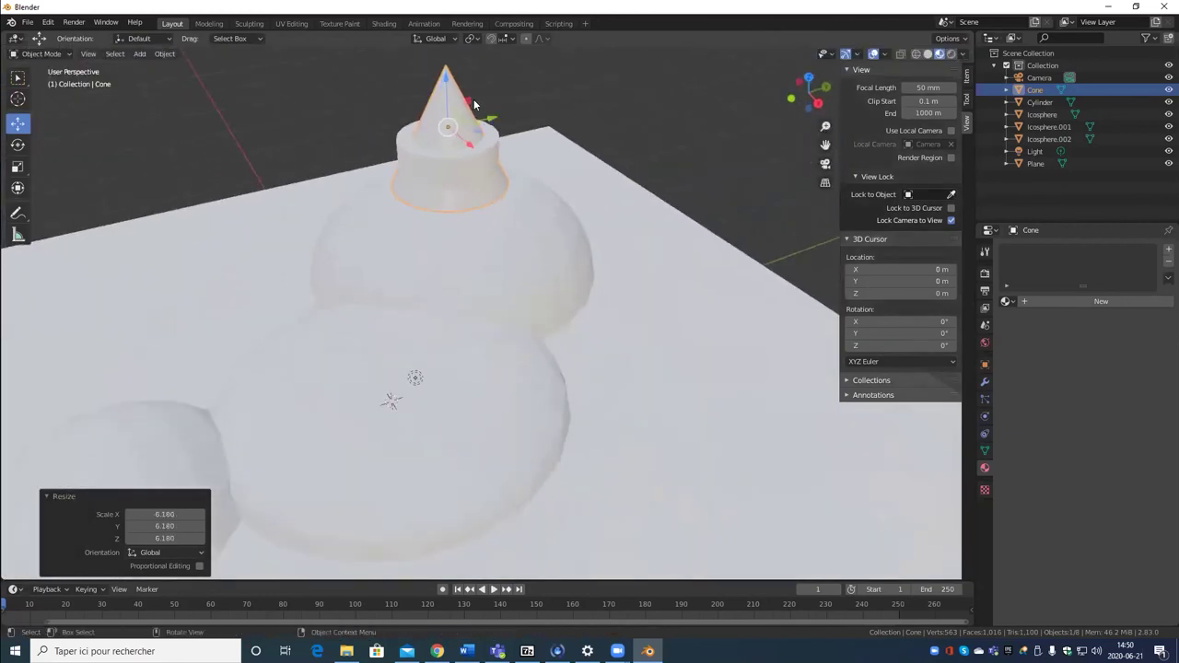
pyautogui.press('g')
pyautogui.press('z')
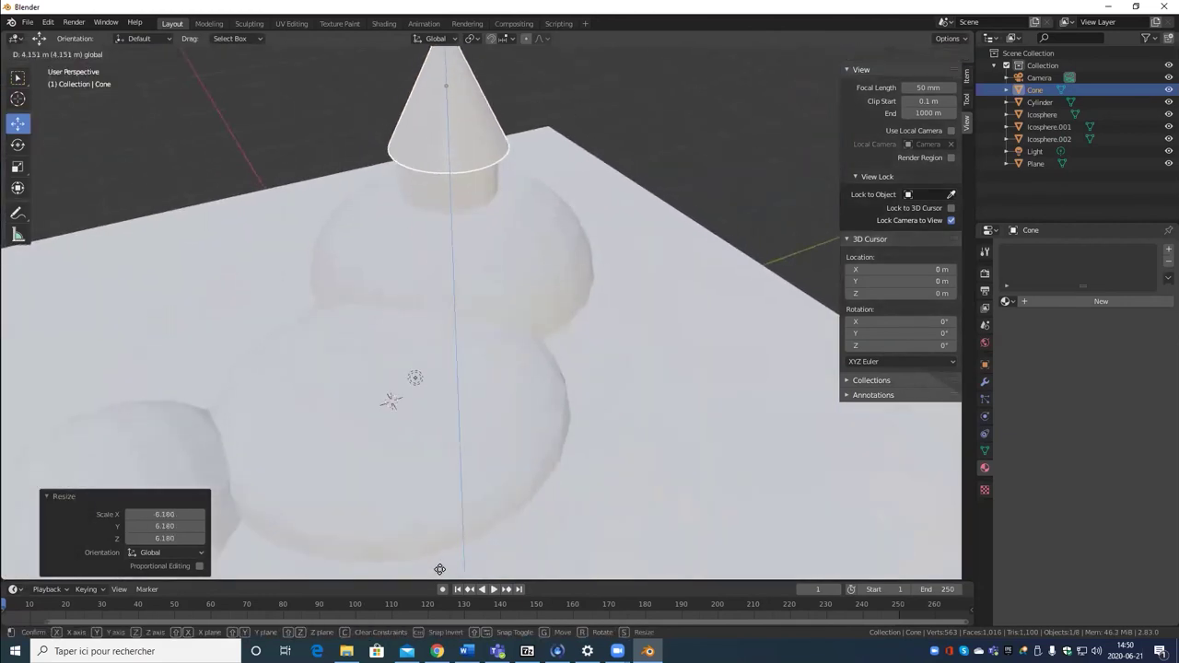
pyautogui.click(439, 569)
# Step: Flatten the cone by scaling it to about 0.44 along Z only
pyautogui.moveTo(624, 456); pyautogui.dragTo(581, 318, button='middle')
pyautogui.click(18, 166)
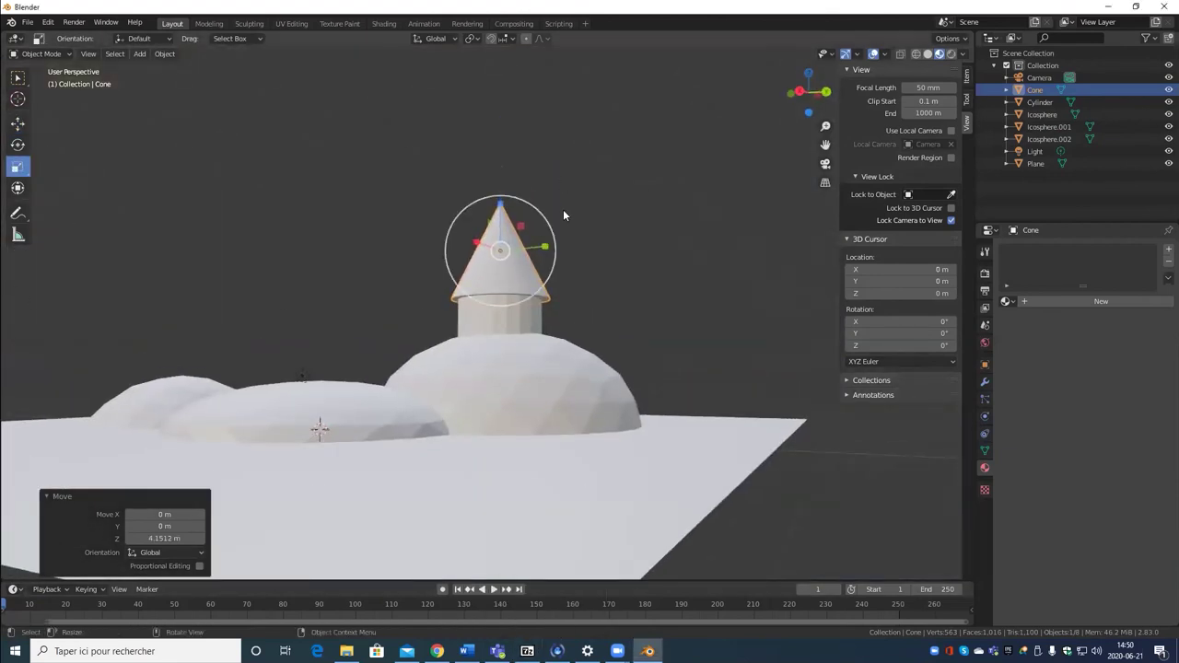
pyautogui.moveTo(501, 206); pyautogui.dragTo(502, 225)
pyautogui.click(504, 230)
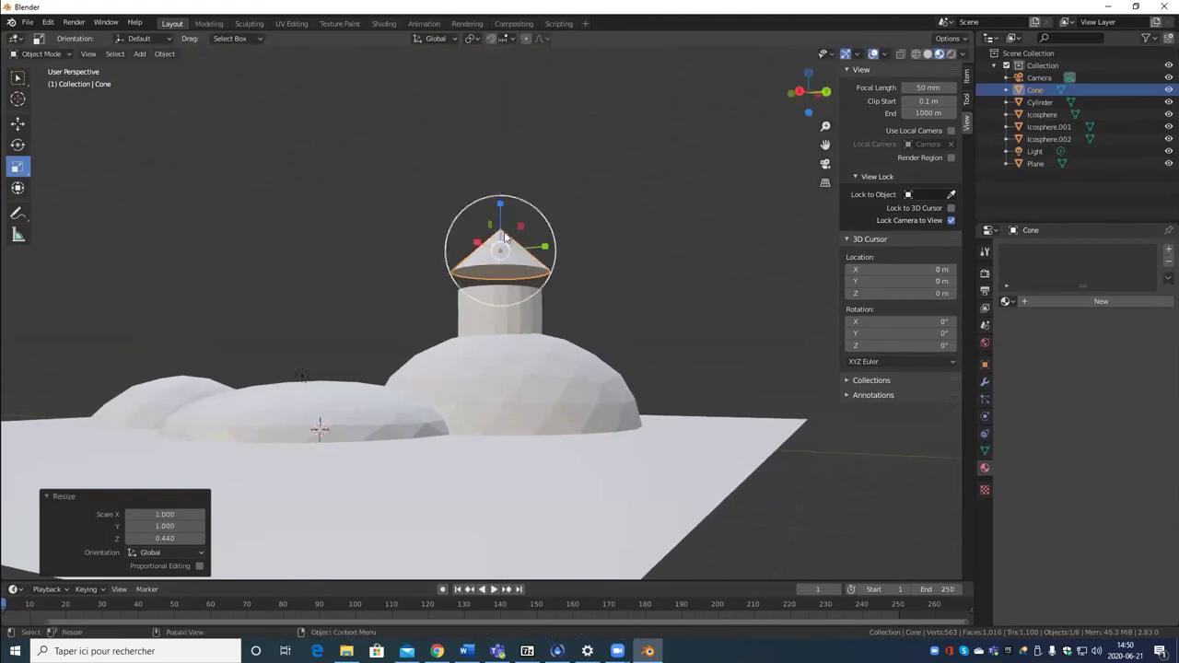
# Step: Lower the cone about 2.94 m along Z so it rests on the cylinder as a roof
pyautogui.moveTo(504, 230); pyautogui.dragTo(697, 368, button='middle')
pyautogui.click(17, 123)
pyautogui.moveTo(240, 189); pyautogui.dragTo(433, 125, button='middle')
pyautogui.moveTo(432, 103); pyautogui.dragTo(433, 150)
pyautogui.scroll(-5, 553, 316)
pyautogui.moveTo(553, 316); pyautogui.dragTo(526, 374, button='middle')
pyautogui.scroll(5, 632, 380)
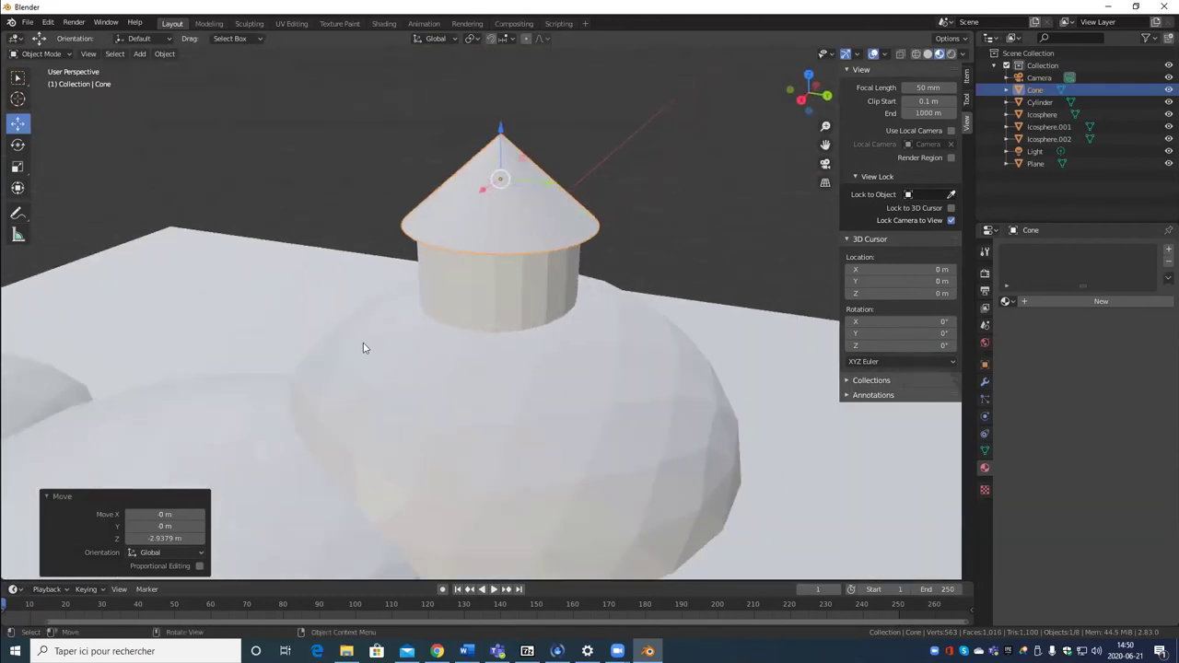
# Step: Give the cylinder a new material with a pale yellow base color
pyautogui.scroll(-5, 378, 359)
pyautogui.moveTo(415, 406); pyautogui.dragTo(495, 289, button='middle')
pyautogui.scroll(5, 458, 353)
pyautogui.click(495, 289)
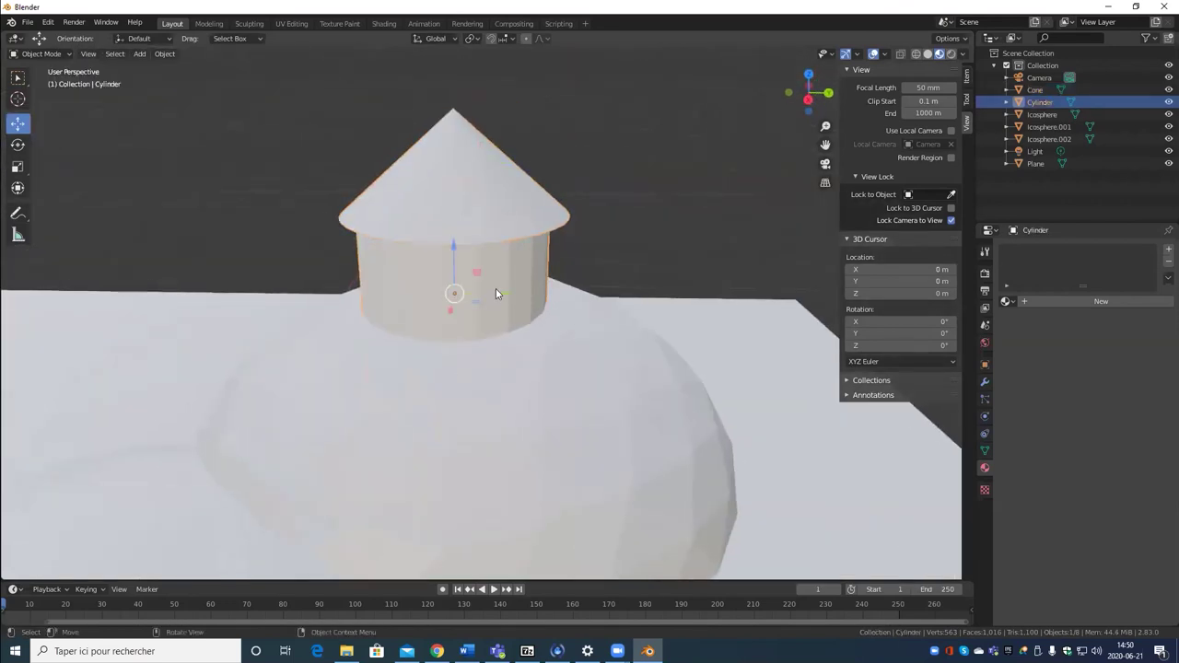
pyautogui.click(1070, 304)
pyautogui.click(1140, 429)
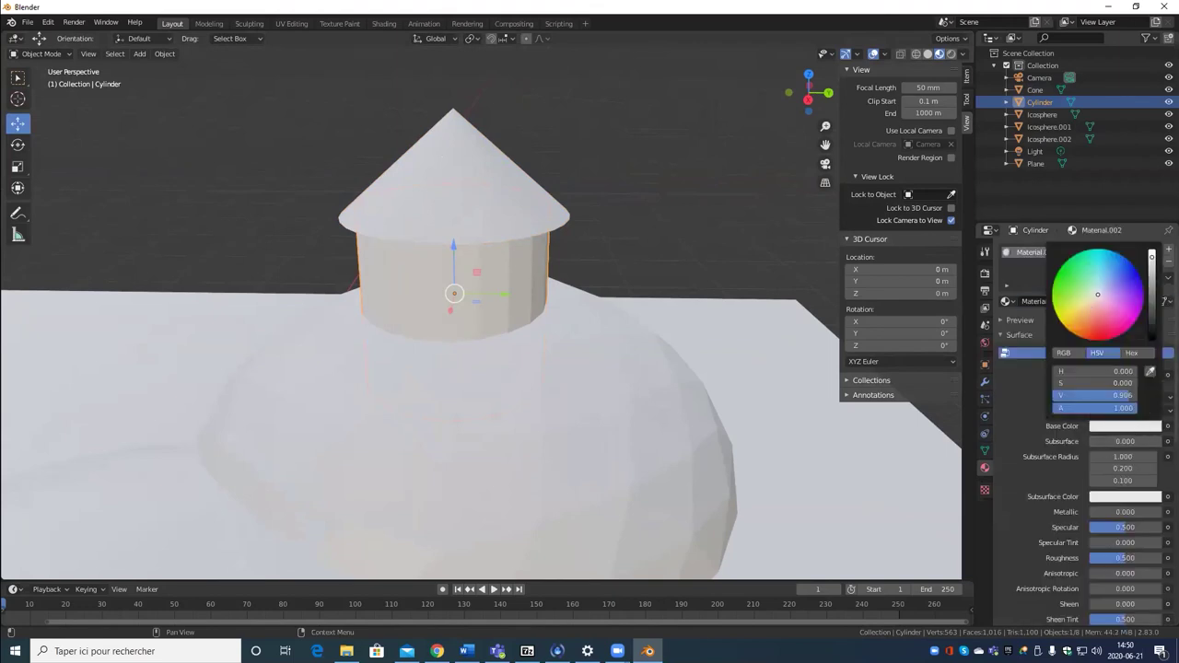
pyautogui.click(1087, 311)
# Step: Set the specular and roughness of the cylinder's material to 0
pyautogui.moveTo(1126, 527); pyautogui.dragTo(1096, 527)
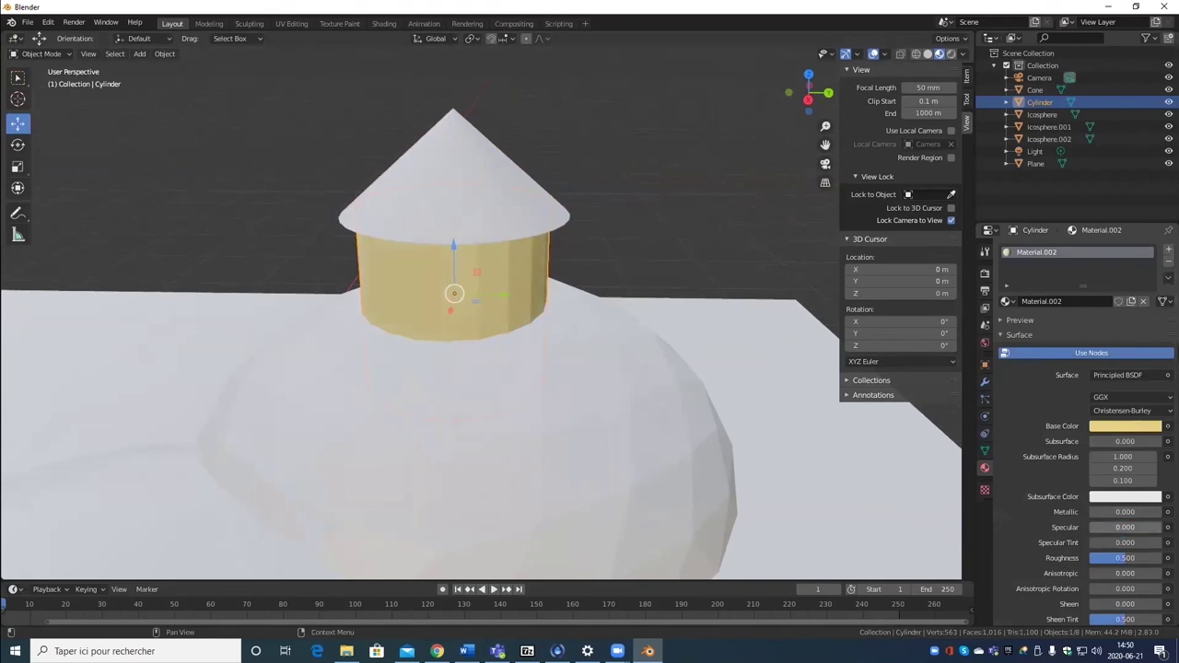
pyautogui.moveTo(1131, 564); pyautogui.dragTo(1092, 560)
pyautogui.scroll(5, 596, 243)
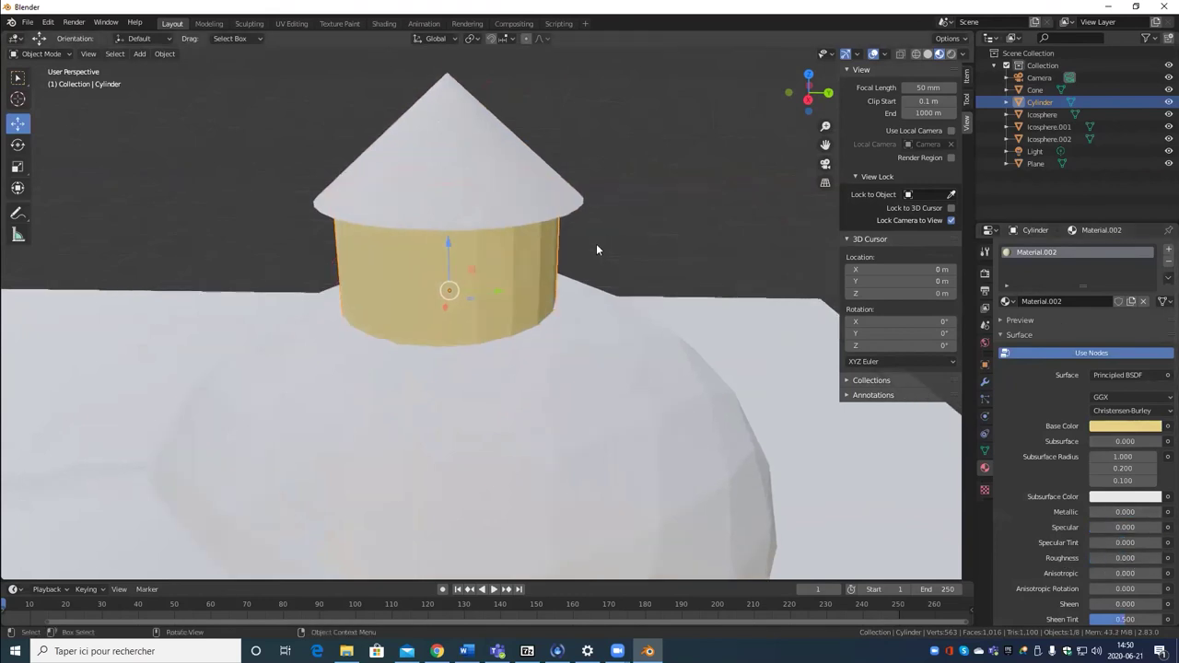
# Step: Assign the cylinder's yellow material, Material.002, to the cone roof
pyautogui.scroll(-5, 651, 168)
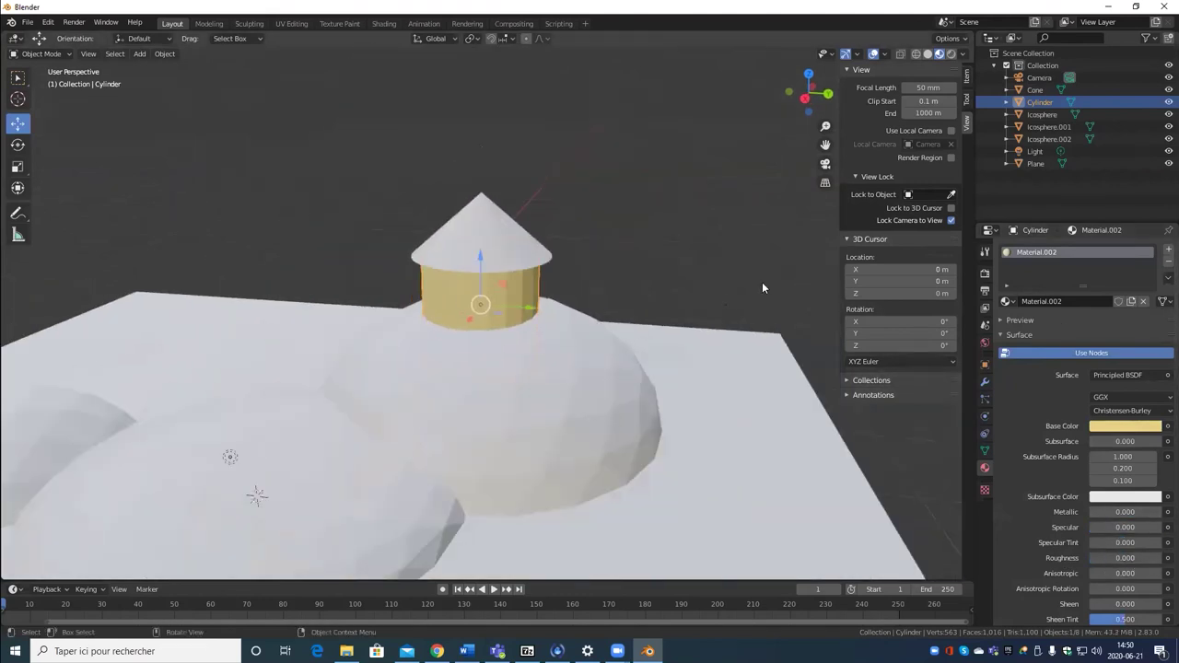
pyautogui.click(486, 216)
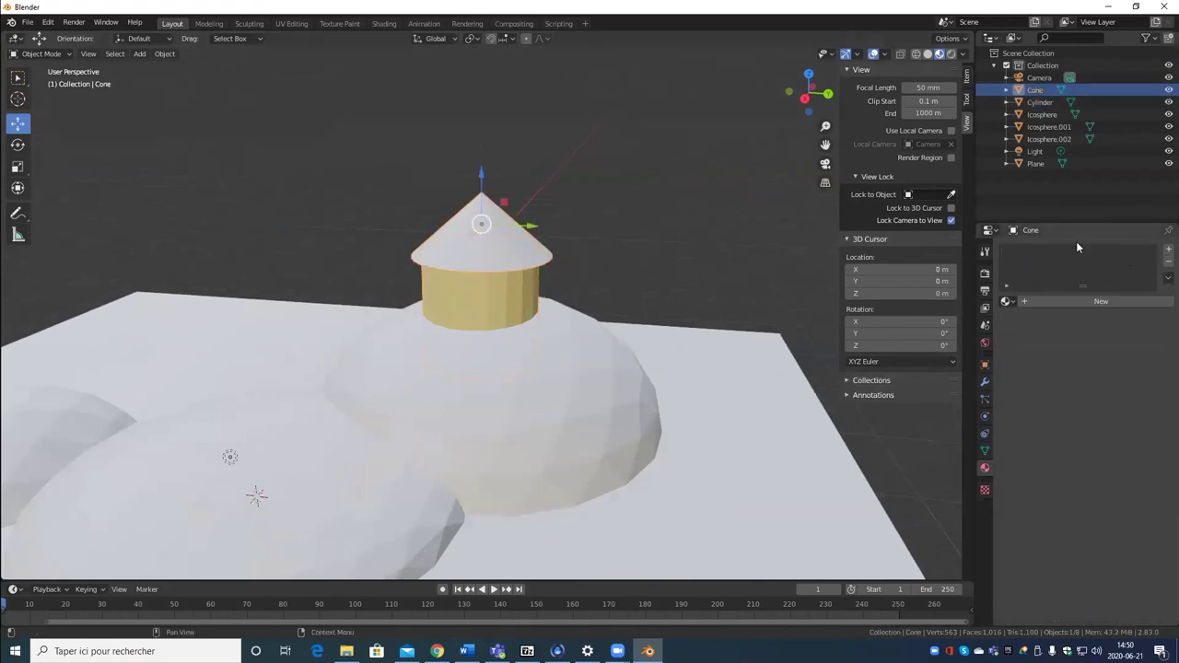
pyautogui.scroll(4, 421, 139)
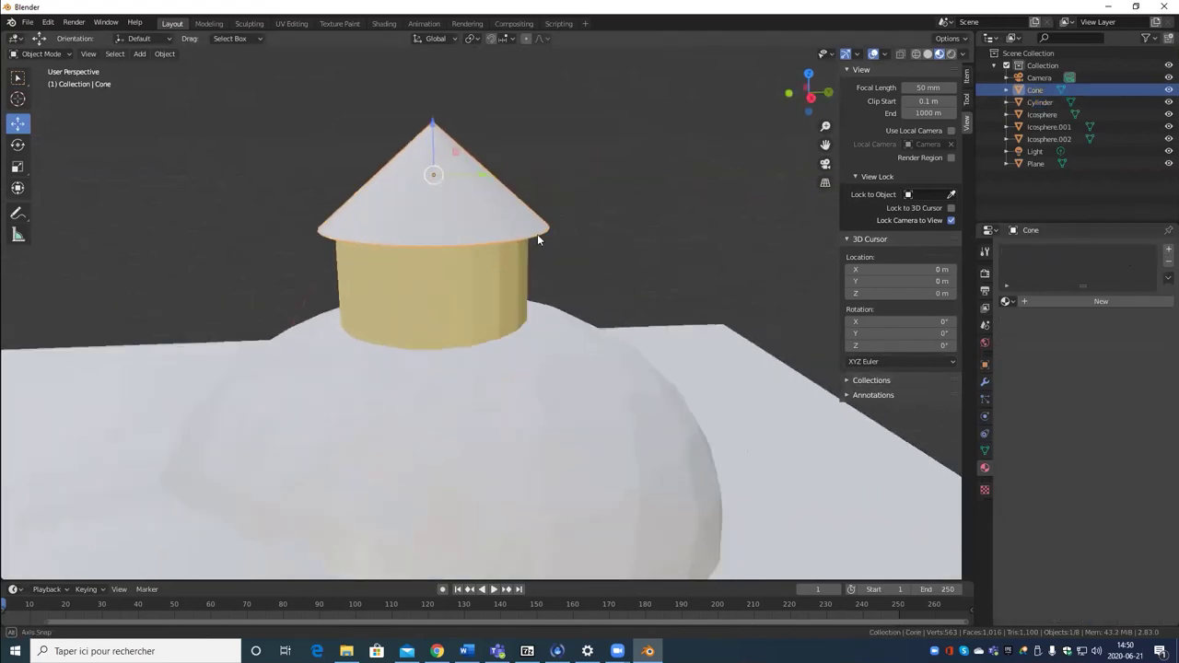
pyautogui.click(1006, 301)
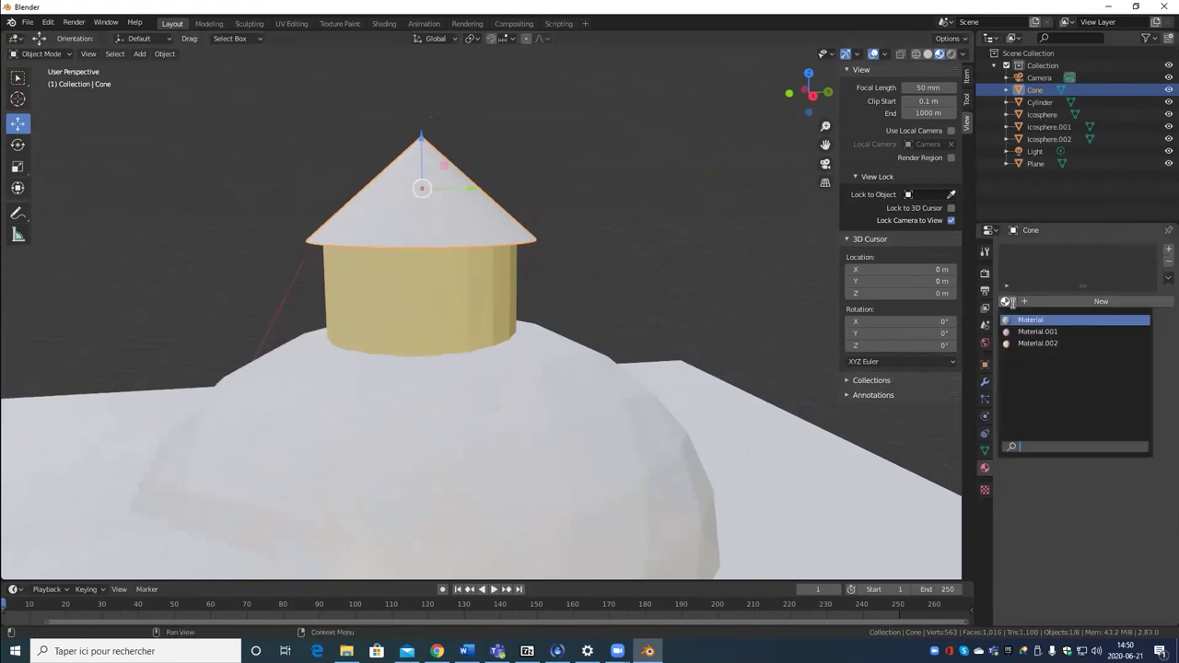
pyautogui.click(1048, 343)
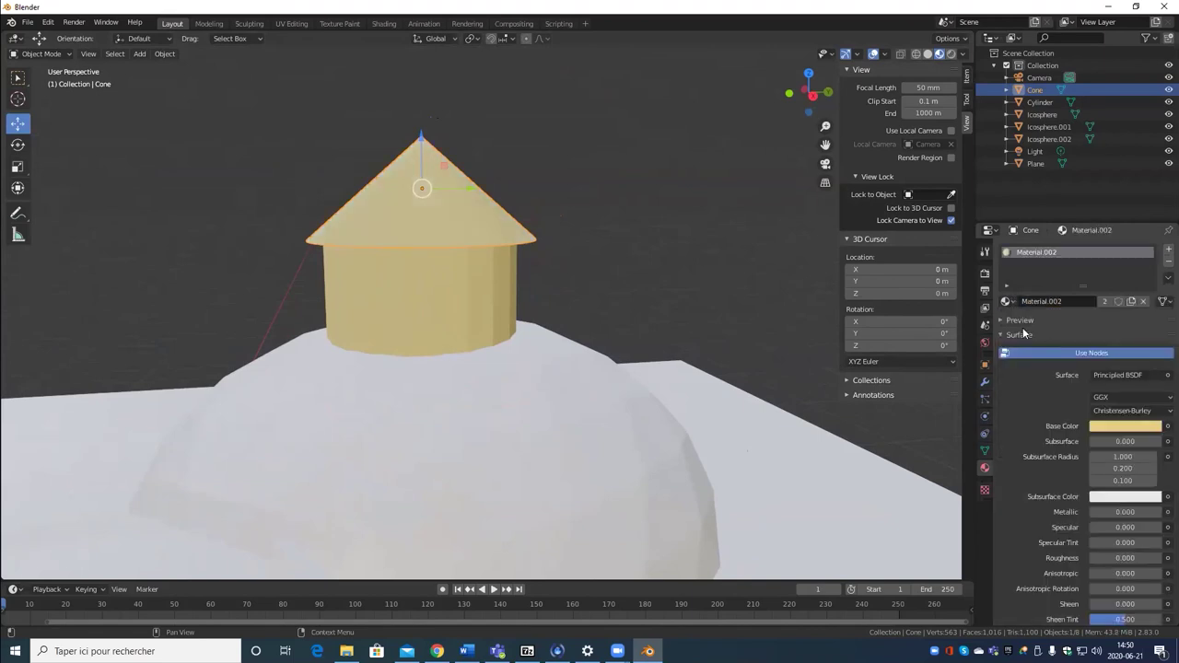
# Step: Give the tallest hill a new material with a lime green base color and set its specular and roughness to 0
pyautogui.scroll(-4, 534, 326)
pyautogui.moveTo(534, 326); pyautogui.dragTo(584, 303, button='middle')
pyautogui.click(584, 303)
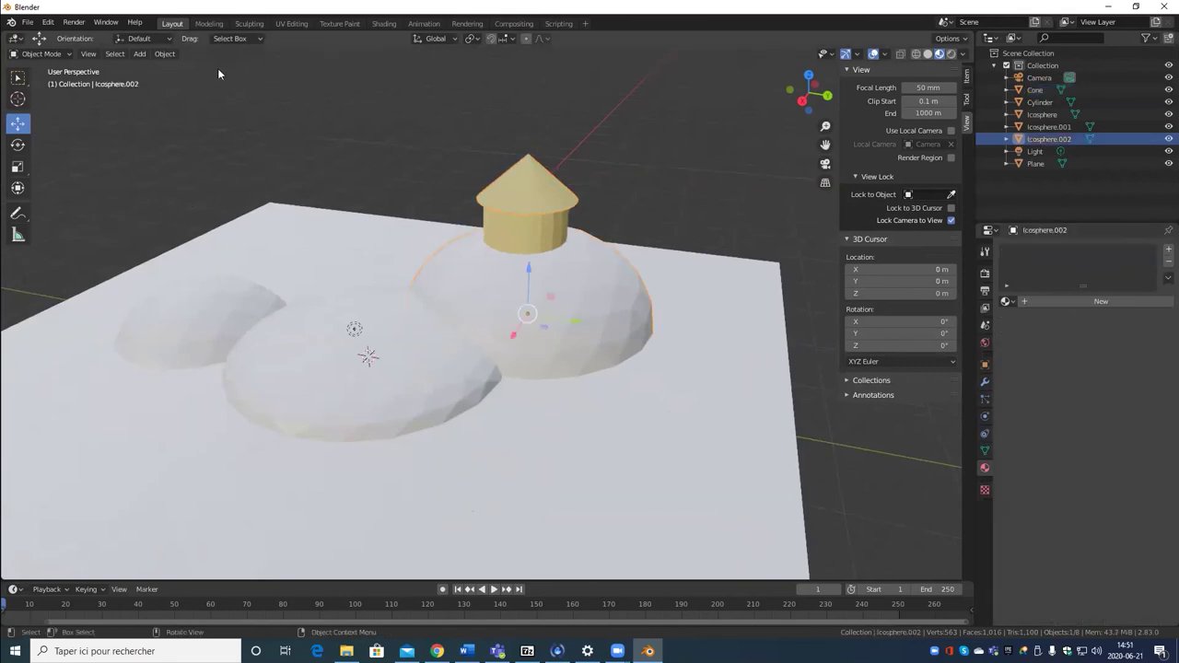
pyautogui.click(138, 54)
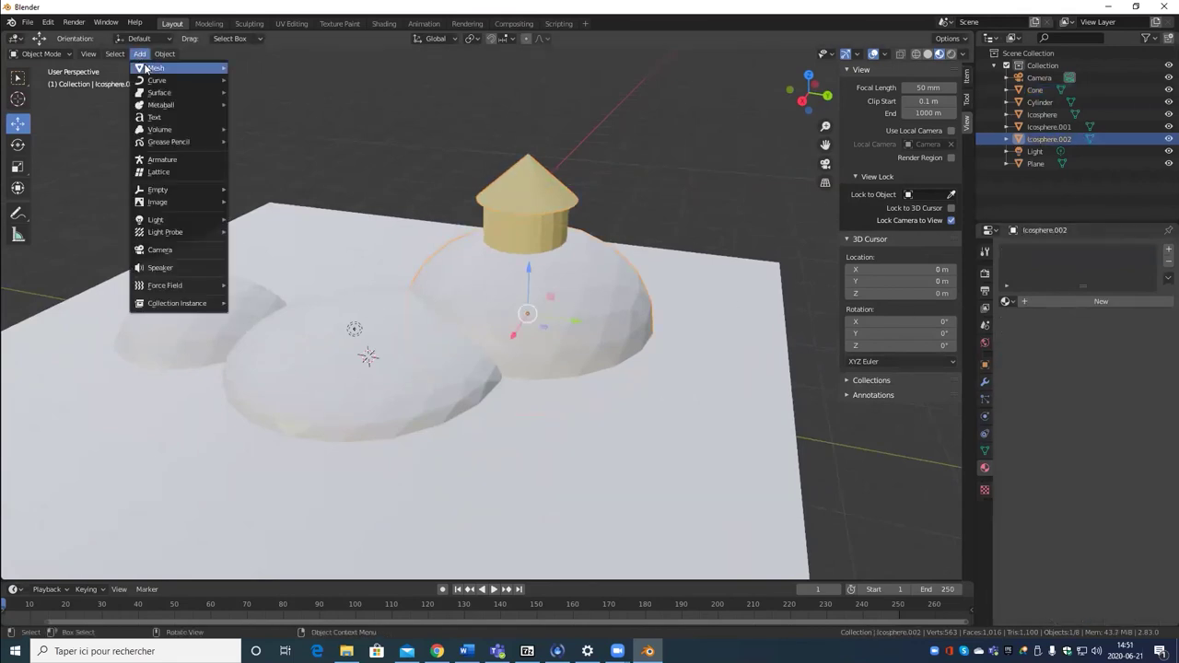
pyautogui.moveTo(145, 69)
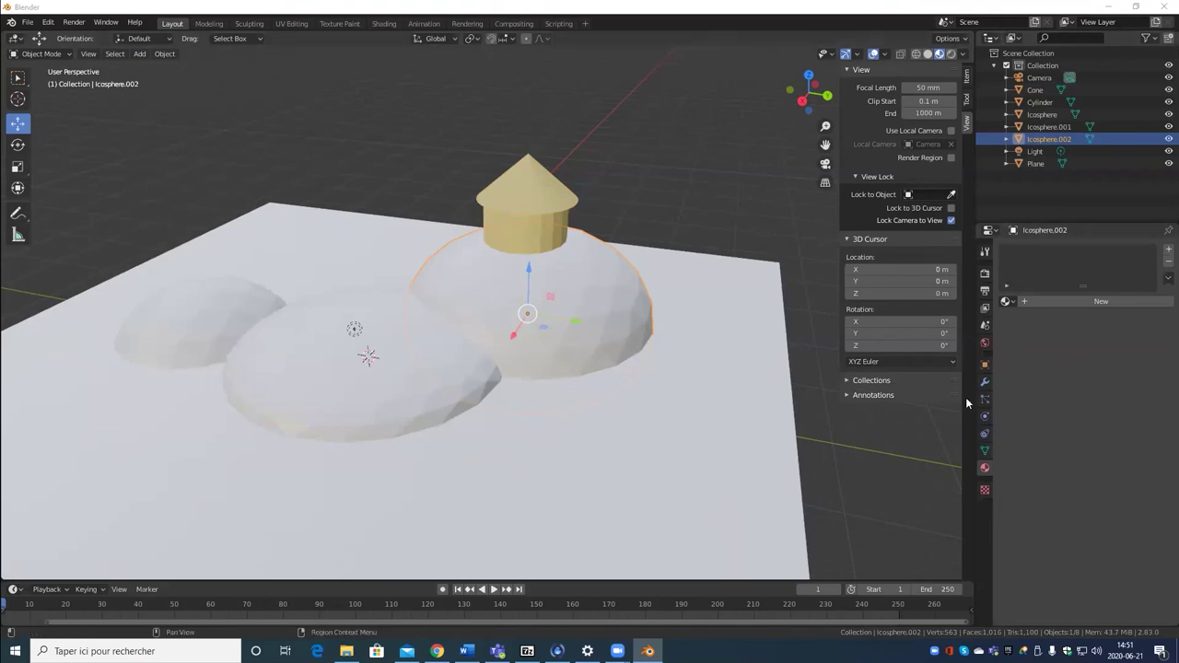
pyautogui.click(1063, 300)
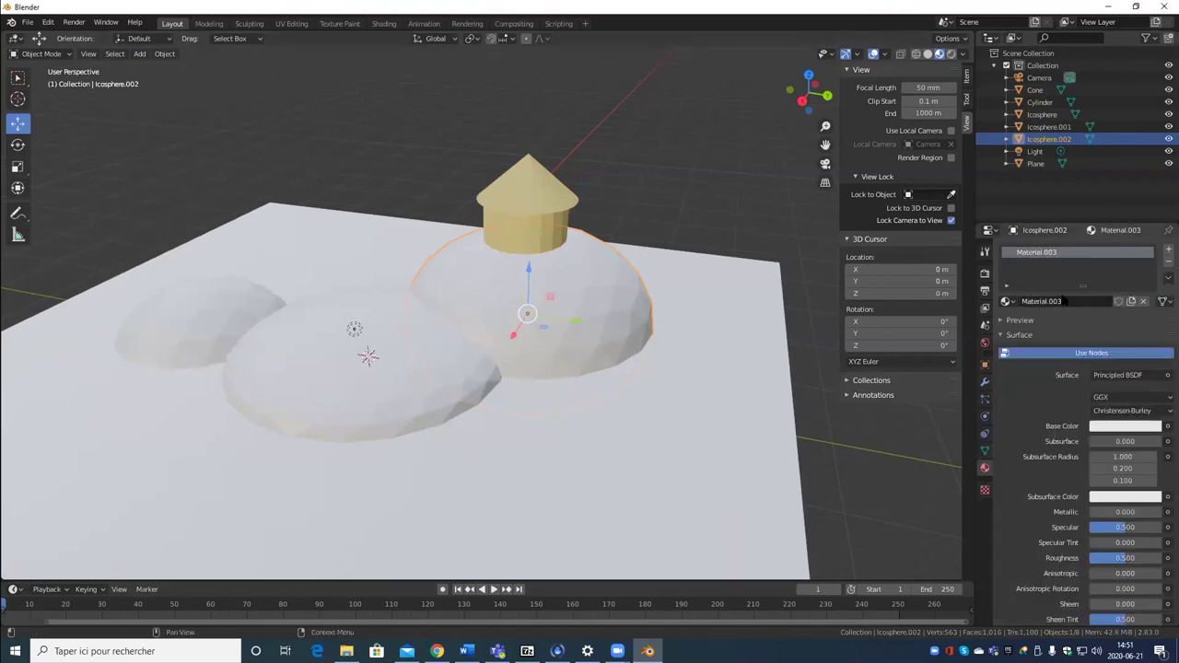
pyautogui.click(1131, 428)
pyautogui.moveTo(1091, 291); pyautogui.dragTo(1067, 302)
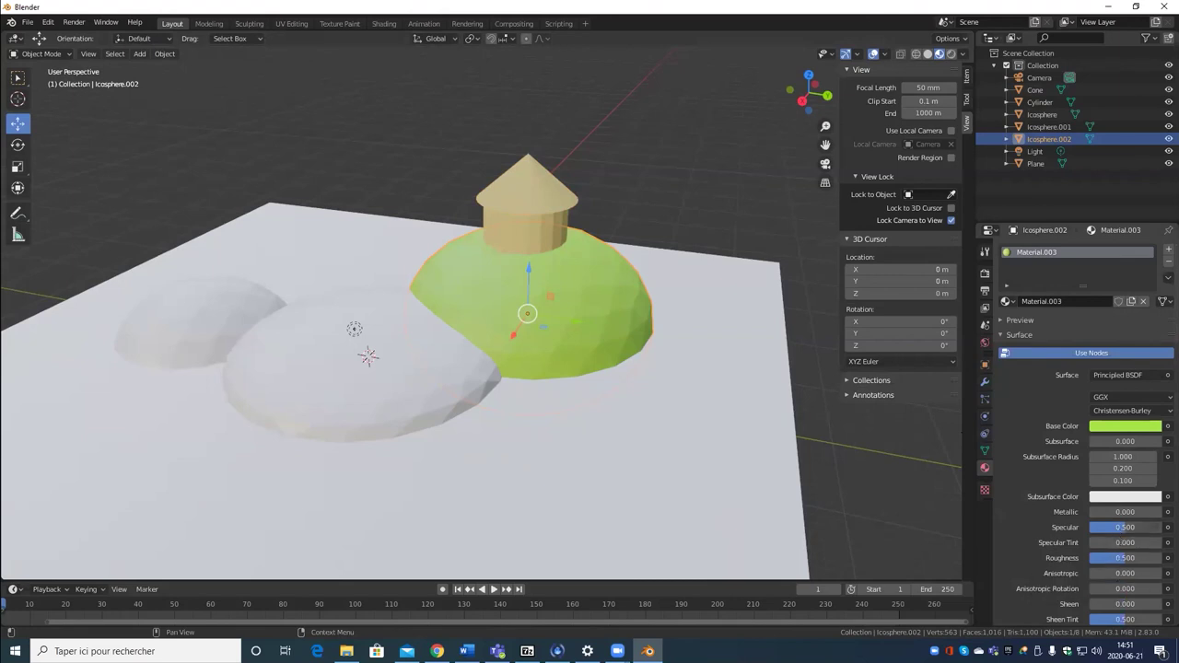
pyautogui.moveTo(1121, 528); pyautogui.dragTo(1092, 558)
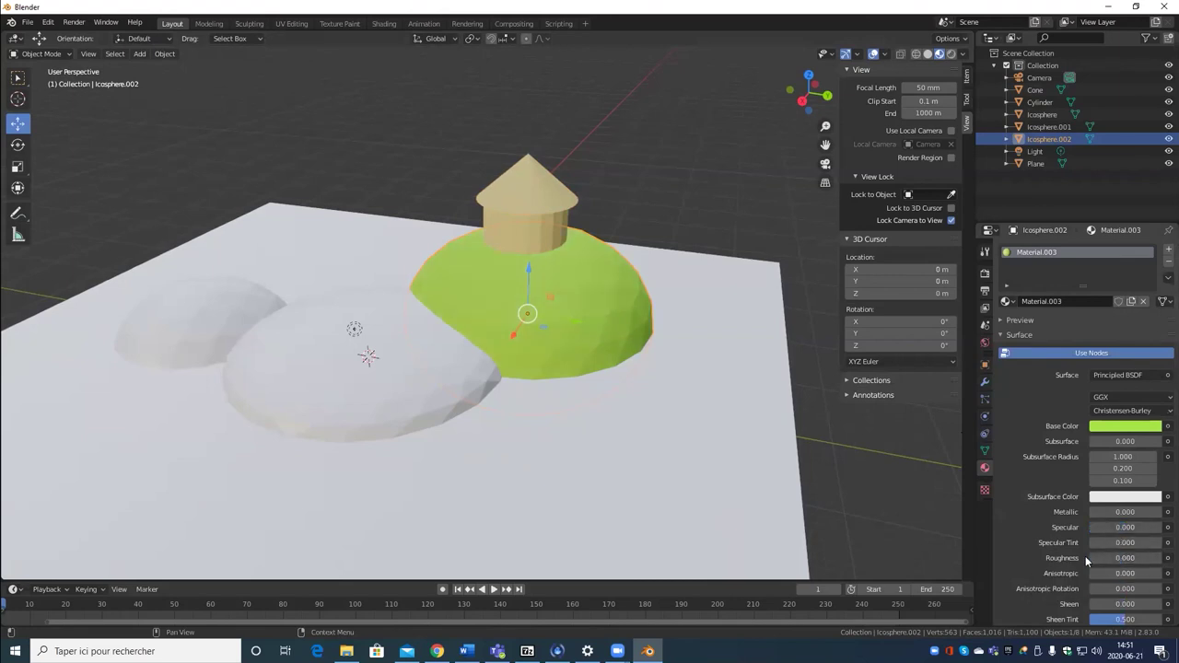
# Step: Assign the green Material.003 to the middle hill
pyautogui.scroll(4, 346, 417)
pyautogui.click(298, 465)
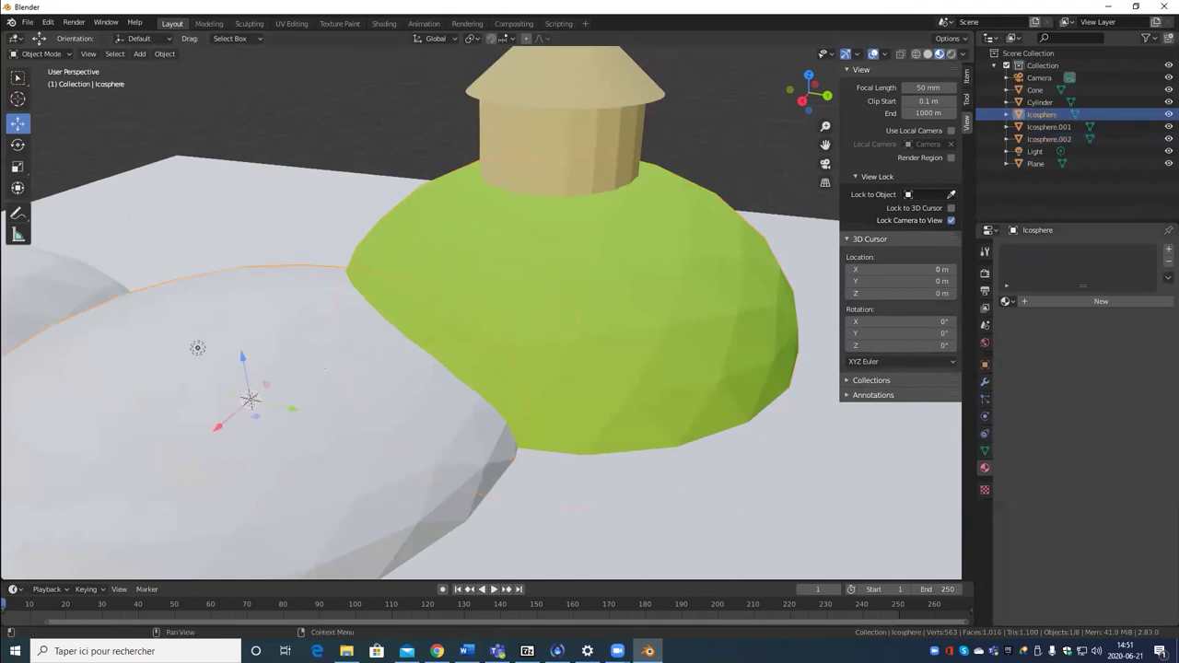
pyautogui.click(1006, 301)
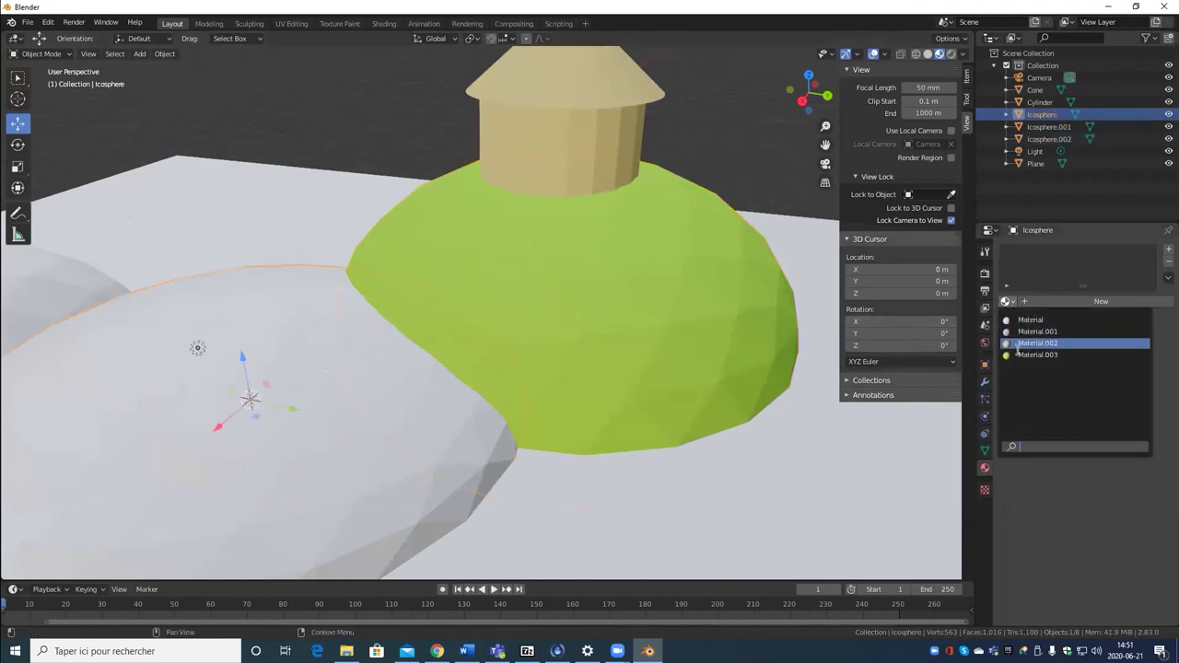
pyautogui.click(1036, 343)
# Step: Assign the green Material.003 to the remaining white hill, Icosphere.001
pyautogui.scroll(-4, 460, 289)
pyautogui.click(242, 309)
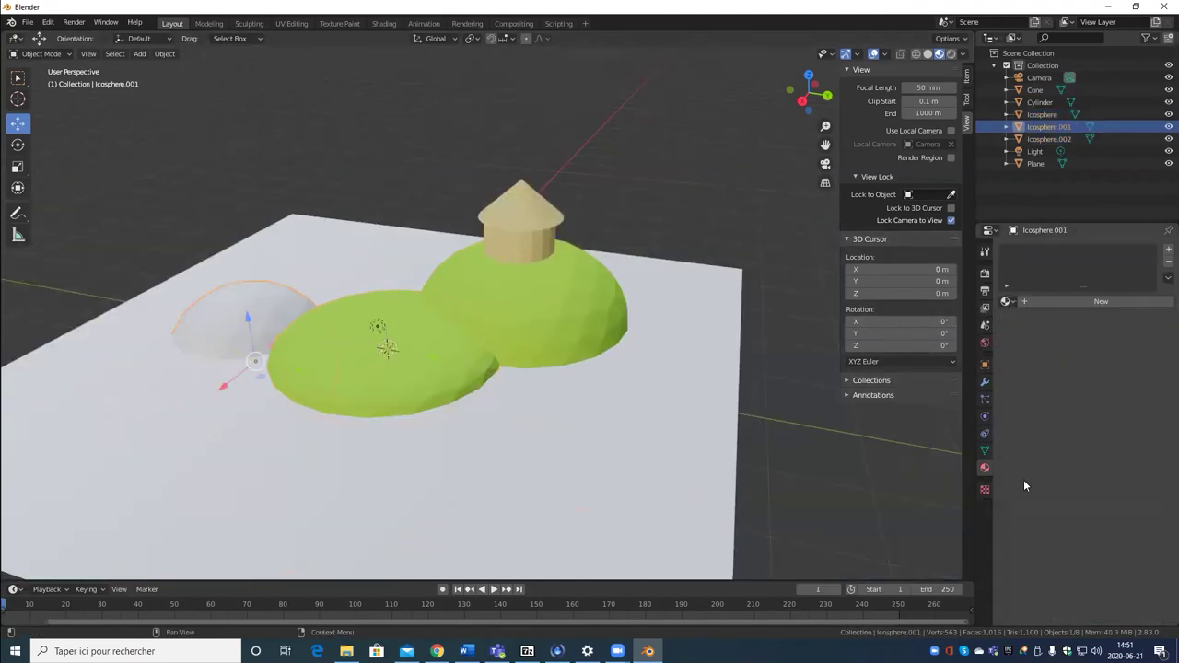
pyautogui.click(276, 442)
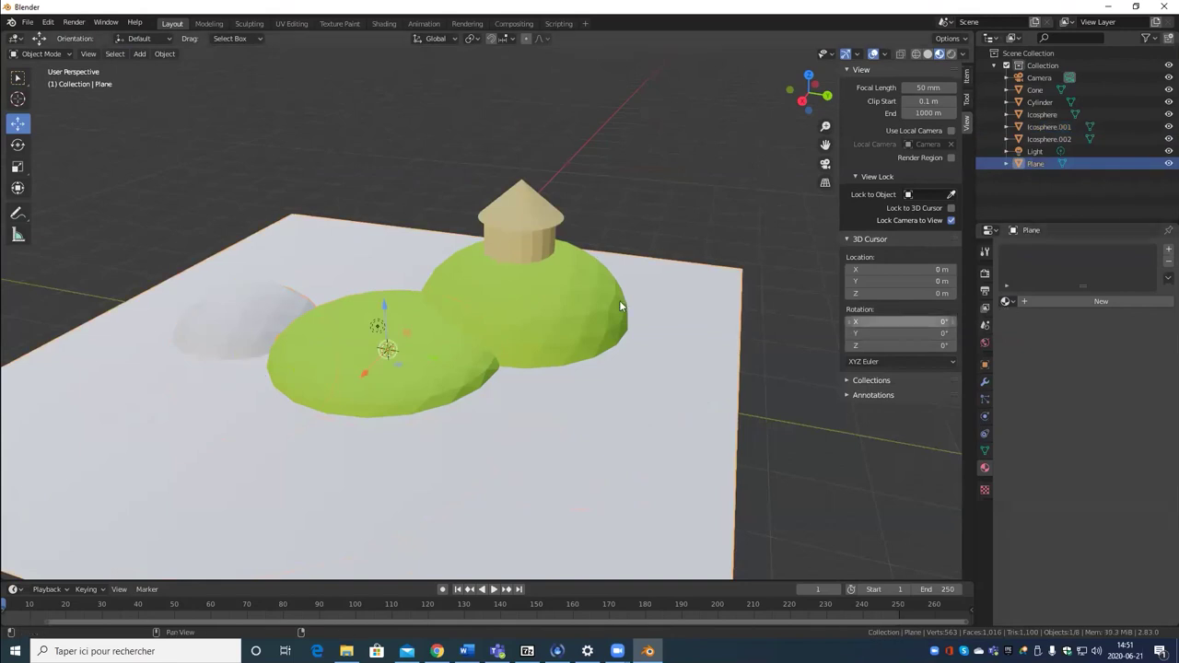
pyautogui.keyDown('shift'); pyautogui.click(237, 309); pyautogui.keyUp('shift')
pyautogui.click(1005, 301)
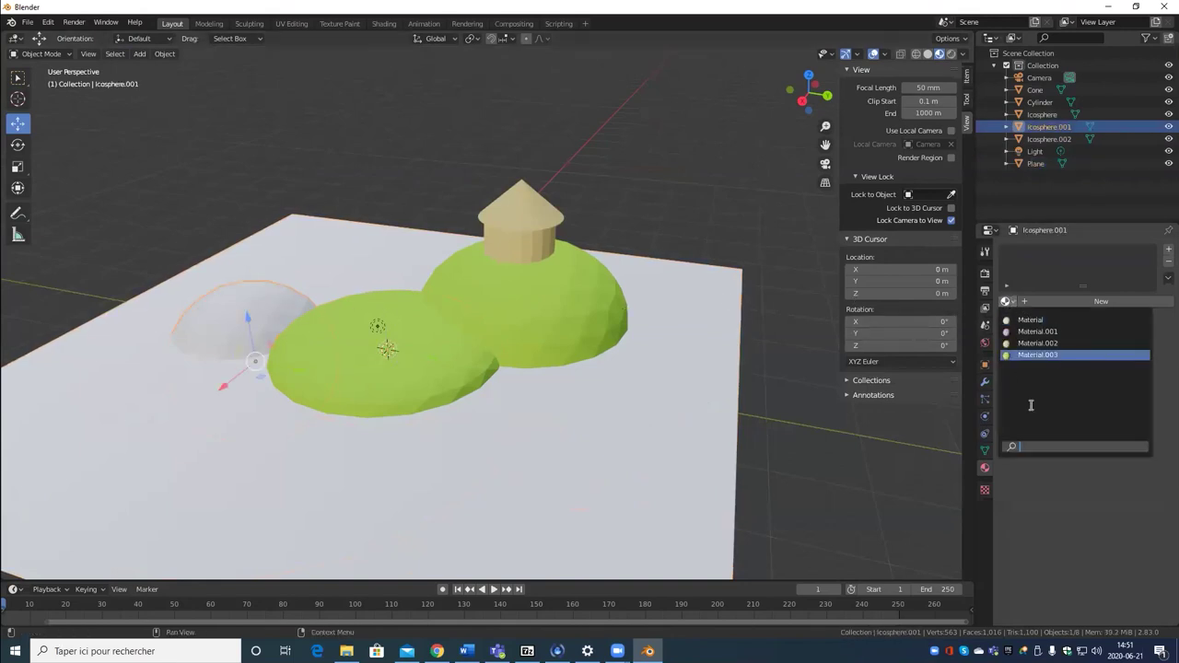
pyautogui.click(1033, 352)
# Step: Assign the green Material.003 to the ground plane
pyautogui.click(700, 433)
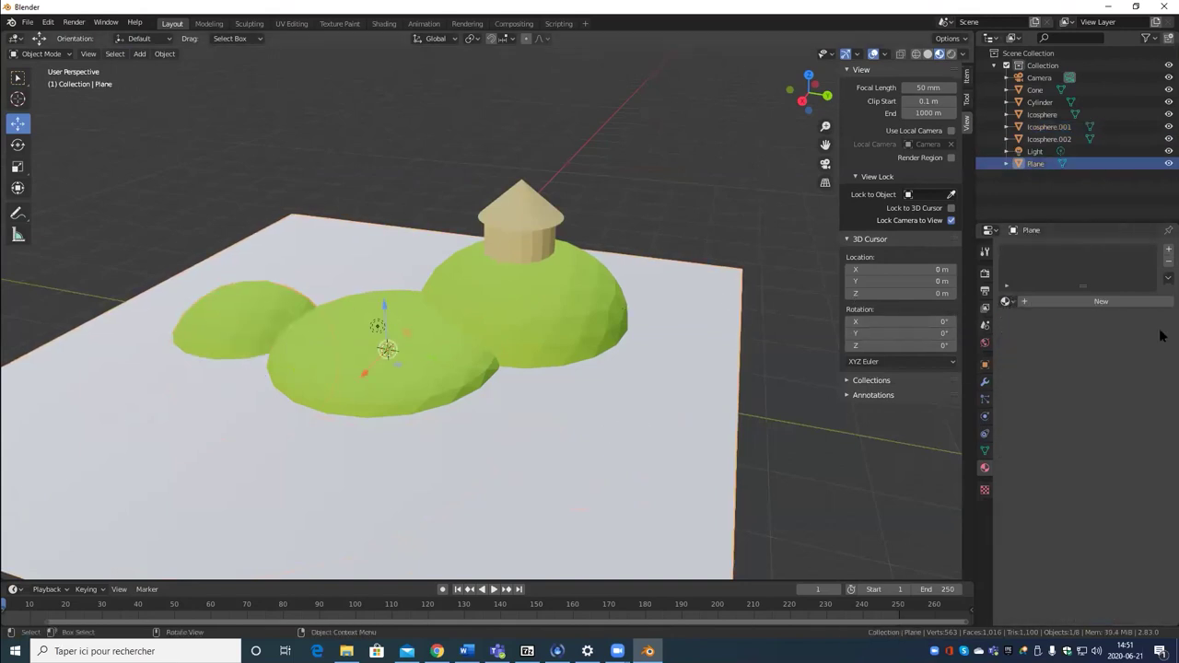
pyautogui.click(1007, 301)
pyautogui.click(1028, 356)
pyautogui.scroll(-3, 666, 350)
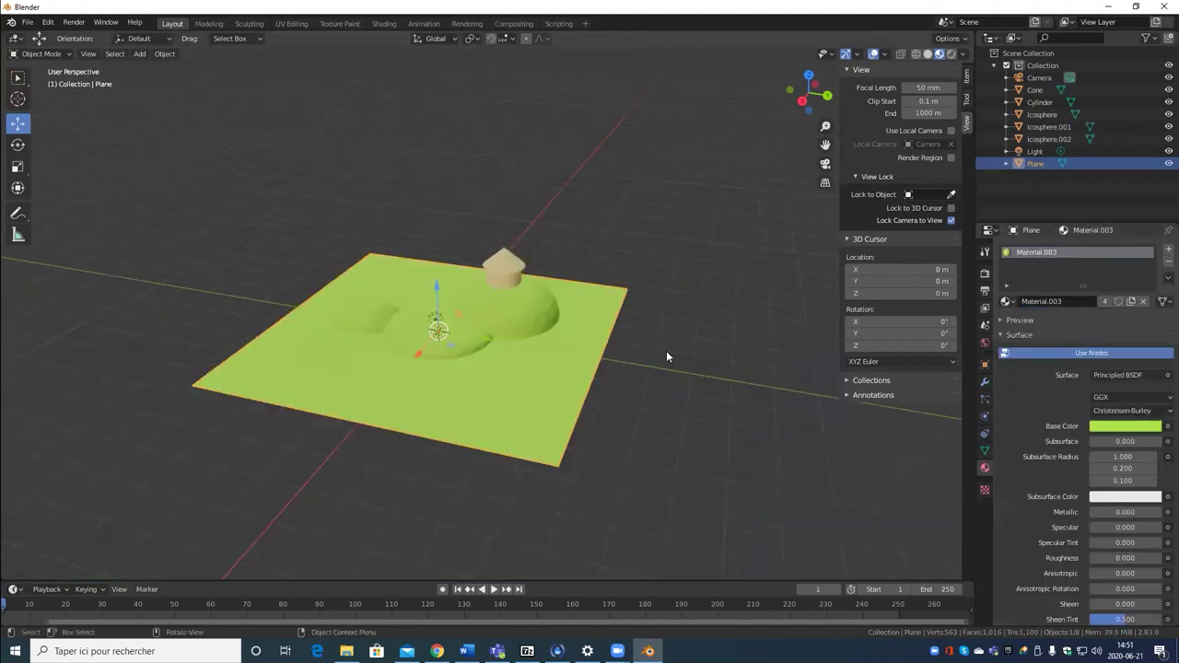
# Step: Inspect the green hills and tower up close and through the scene camera
pyautogui.scroll(5, 537, 306)
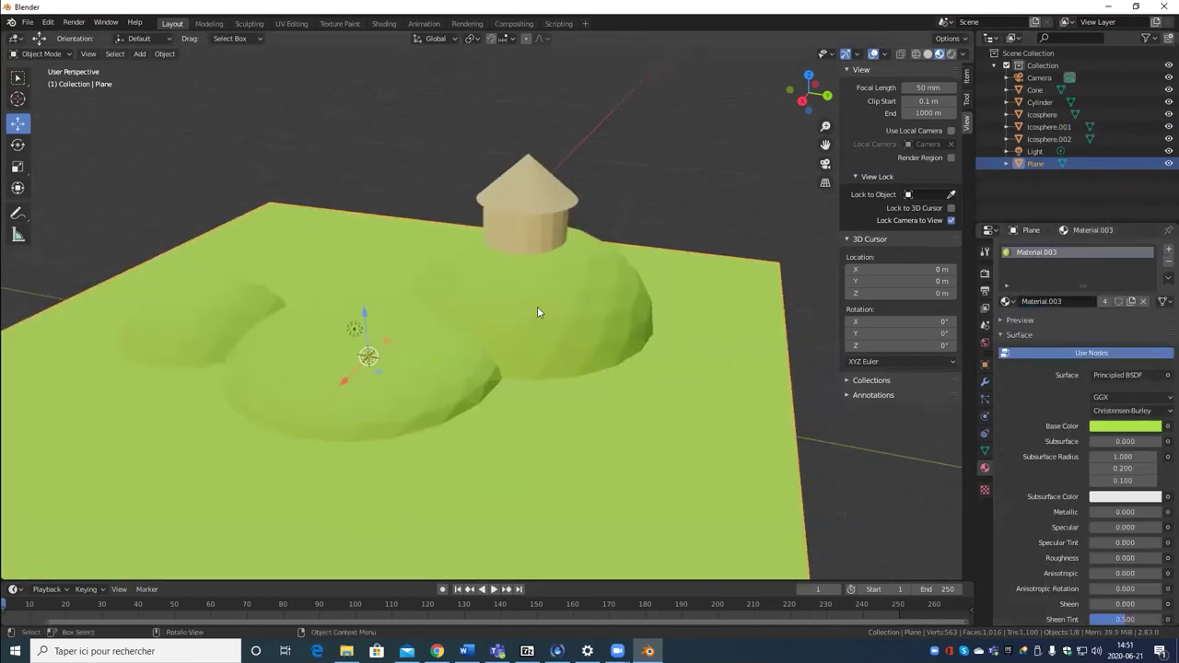
pyautogui.moveTo(537, 306)
pyautogui.mouseDown(button='middle')
pyautogui.moveTo(532, 256)
pyautogui.moveTo(547, 273)
pyautogui.moveTo(520, 239)
pyautogui.moveTo(500, 249)
pyautogui.moveTo(495, 265)
pyautogui.moveTo(580, 277)
pyautogui.moveTo(610, 230)
pyautogui.moveTo(653, 324)
pyautogui.moveTo(573, 275)
pyautogui.moveTo(584, 304)
pyautogui.moveTo(539, 310)
pyautogui.mouseUp(button='middle')
pyautogui.scroll(4, 547, 272)
pyautogui.scroll(-4, 547, 270)
pyautogui.scroll(1, 546, 267)
pyautogui.press('KP_0')
pyautogui.scroll(3, 619, 293)
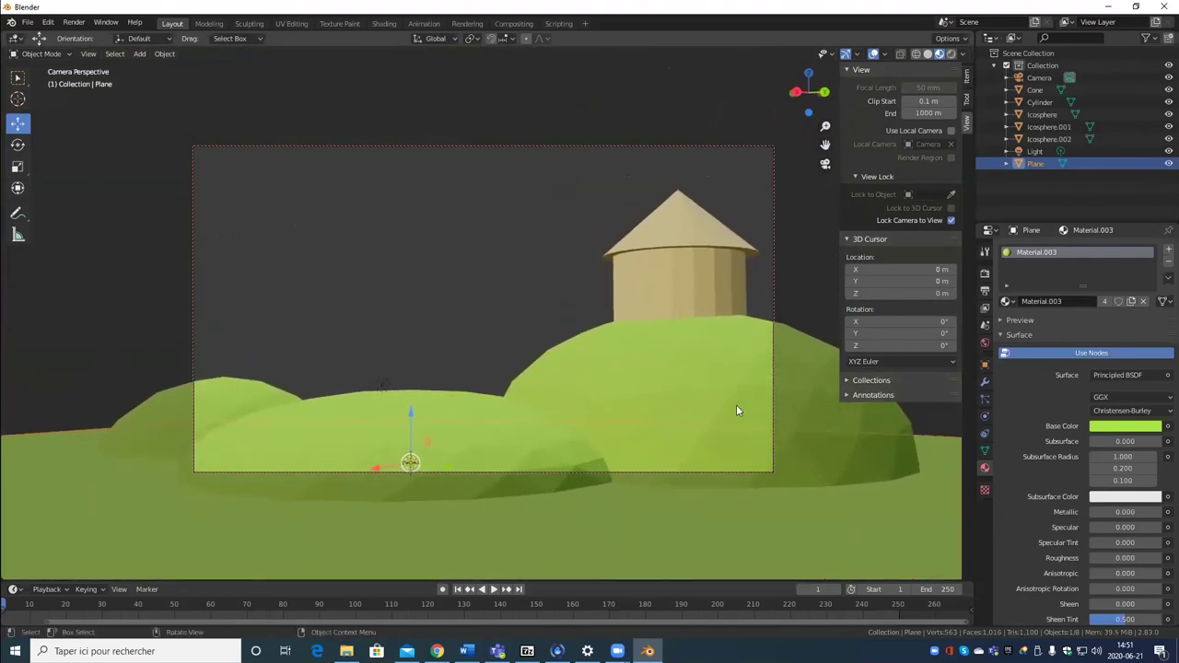
# Step: Switch the viewport to Rendered shading and raise the light about 18 m along the Z axis
pyautogui.press('z')
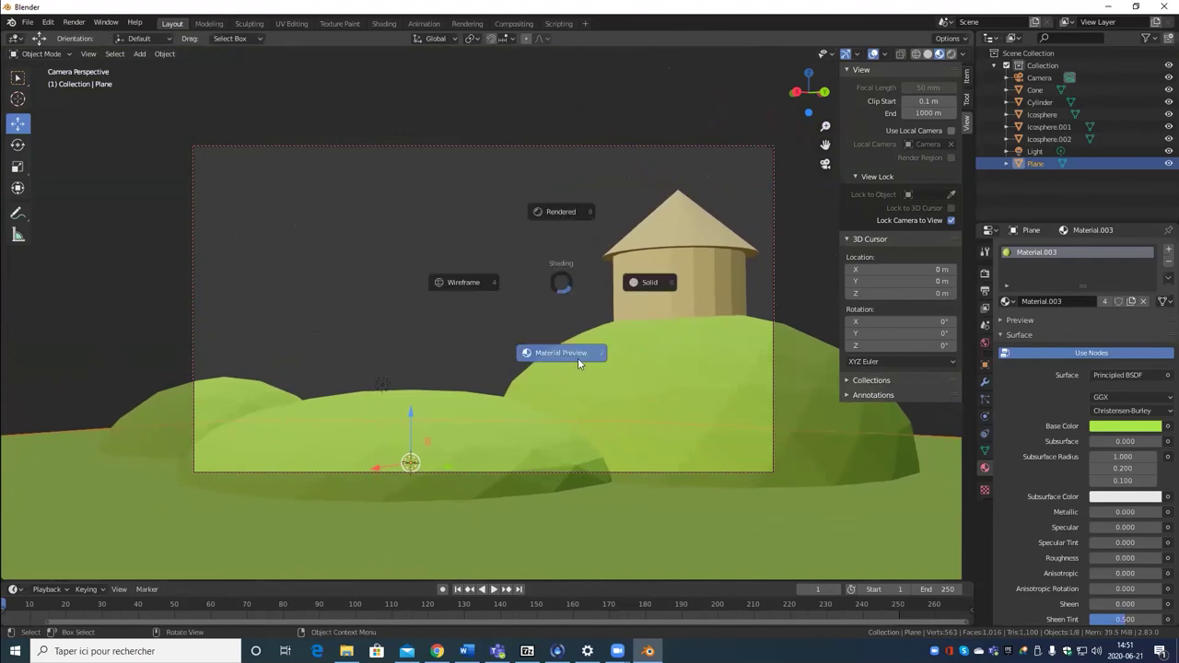
pyautogui.click(545, 211)
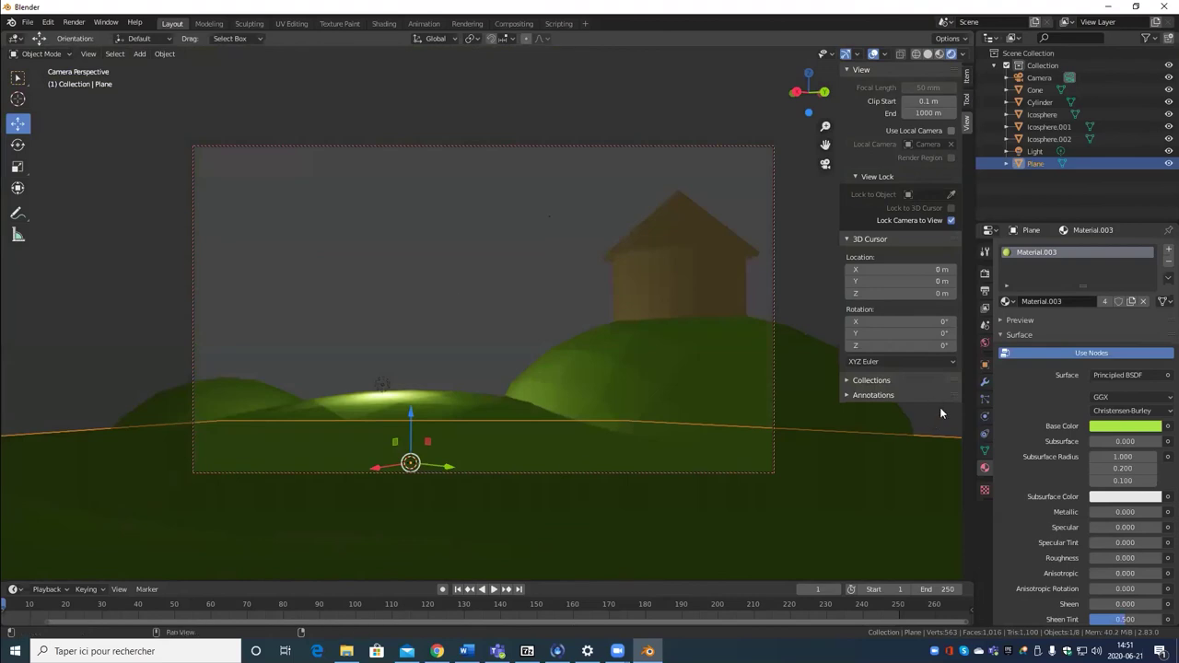
pyautogui.click(382, 379)
pyautogui.moveTo(378, 331); pyautogui.dragTo(330, 80)
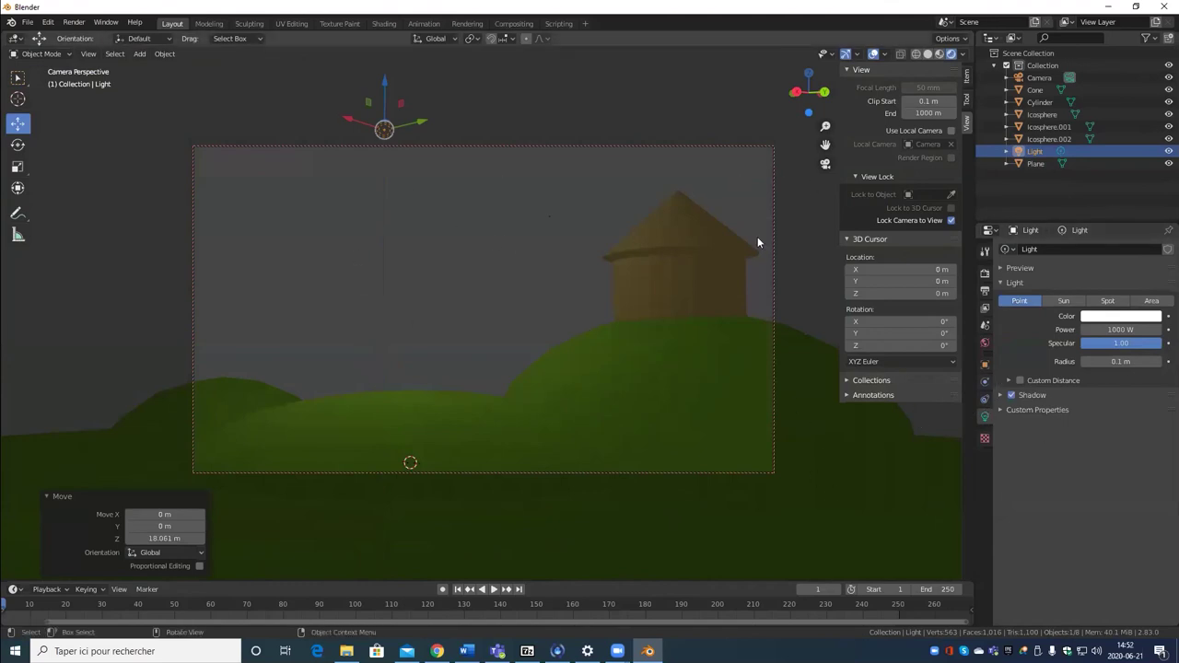
# Step: Set the world background to a bright teal blue color with a strength of 0.6
pyautogui.click(984, 343)
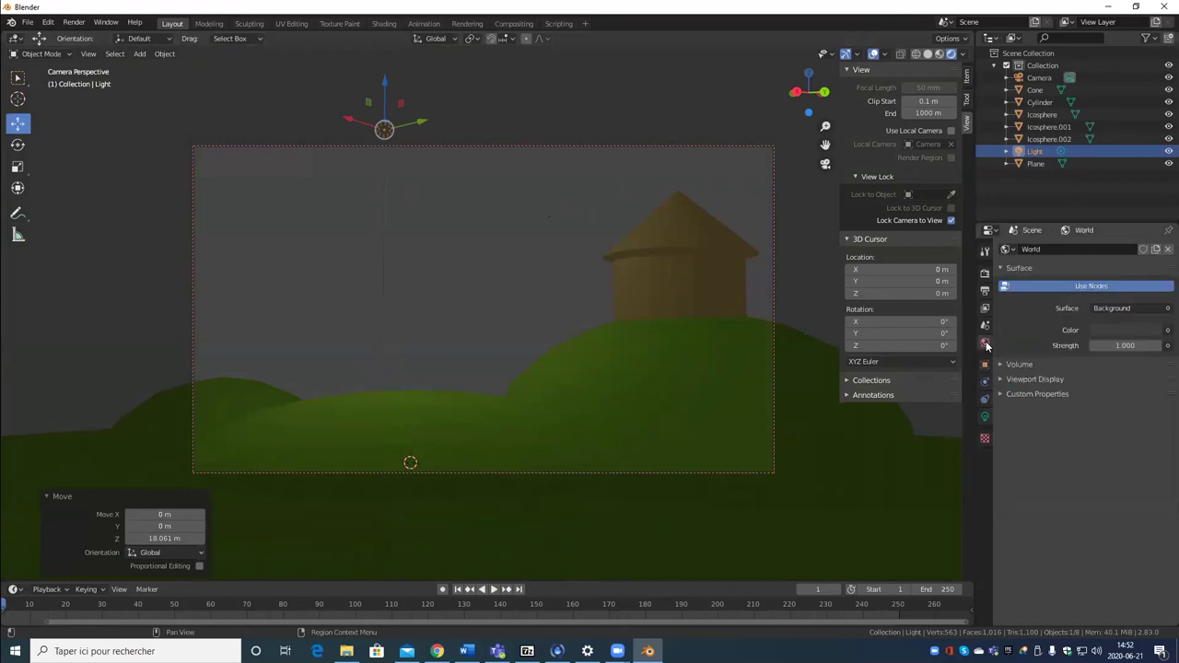
pyautogui.click(1119, 328)
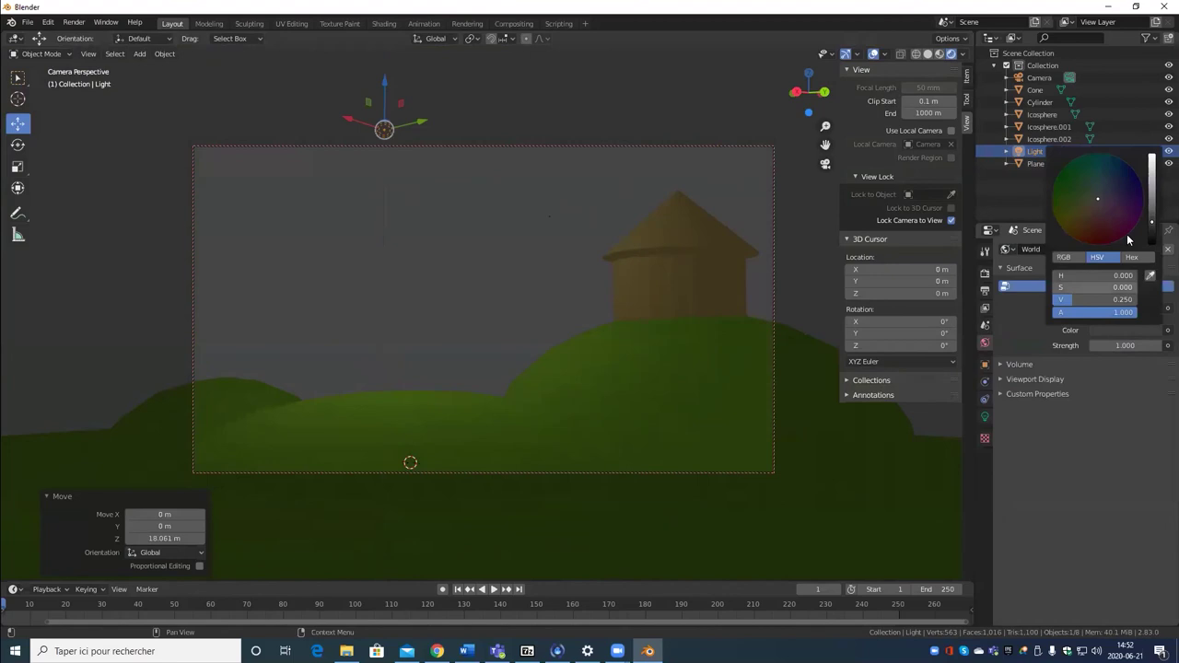
pyautogui.click(1098, 186)
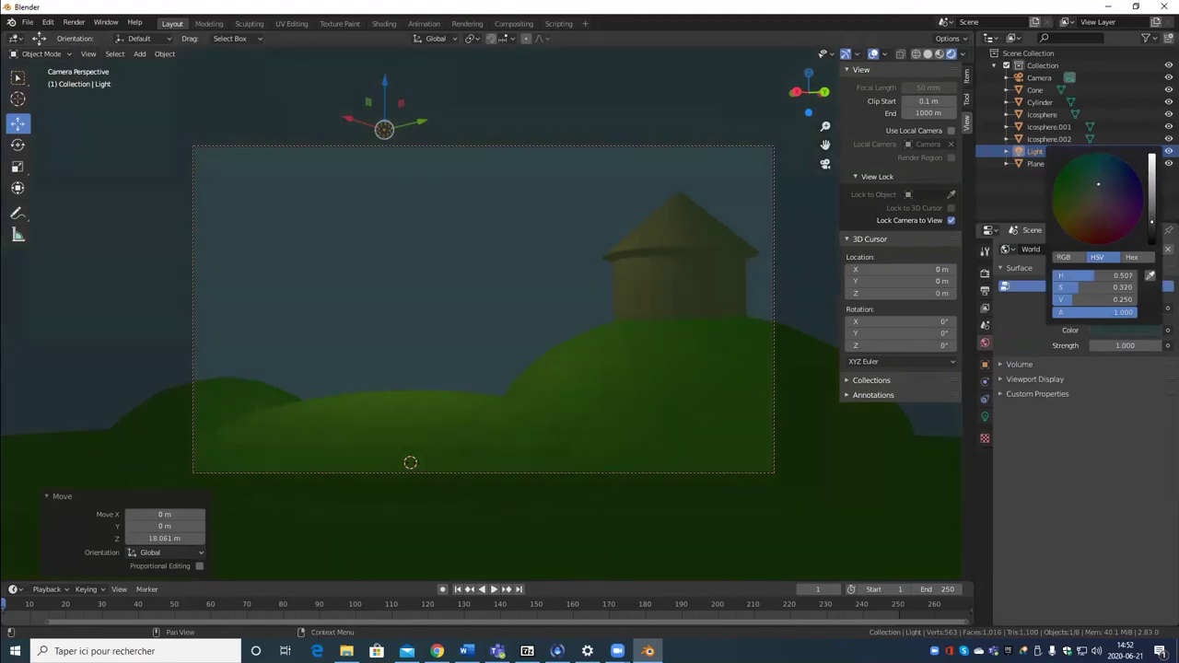
pyautogui.moveTo(1151, 221)
pyautogui.mouseDown()
pyautogui.moveTo(1151, 192)
pyautogui.moveTo(1153, 207)
pyautogui.mouseUp()
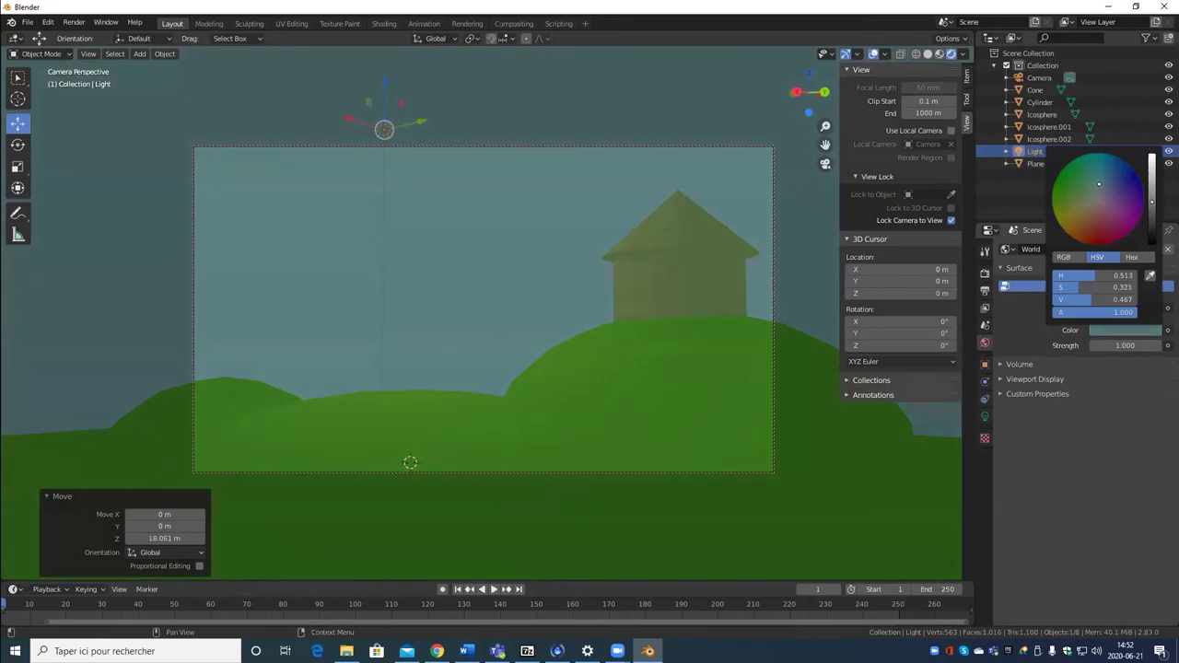
pyautogui.click(1152, 173)
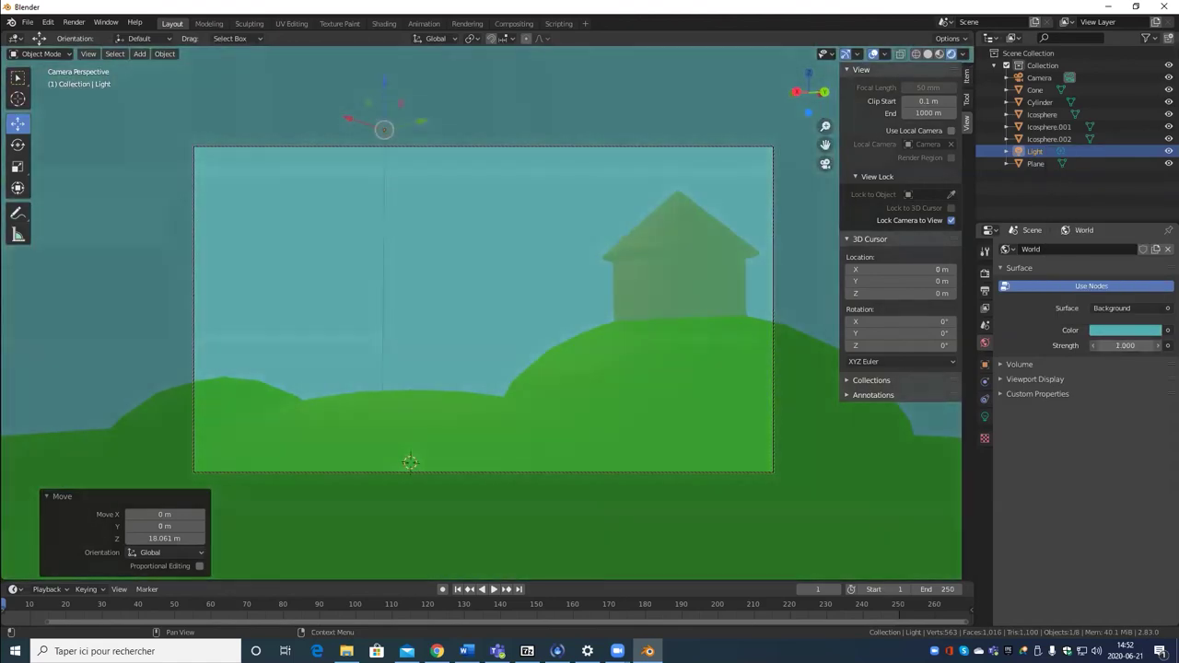
pyautogui.moveTo(1125, 345); pyautogui.dragTo(1096, 346)
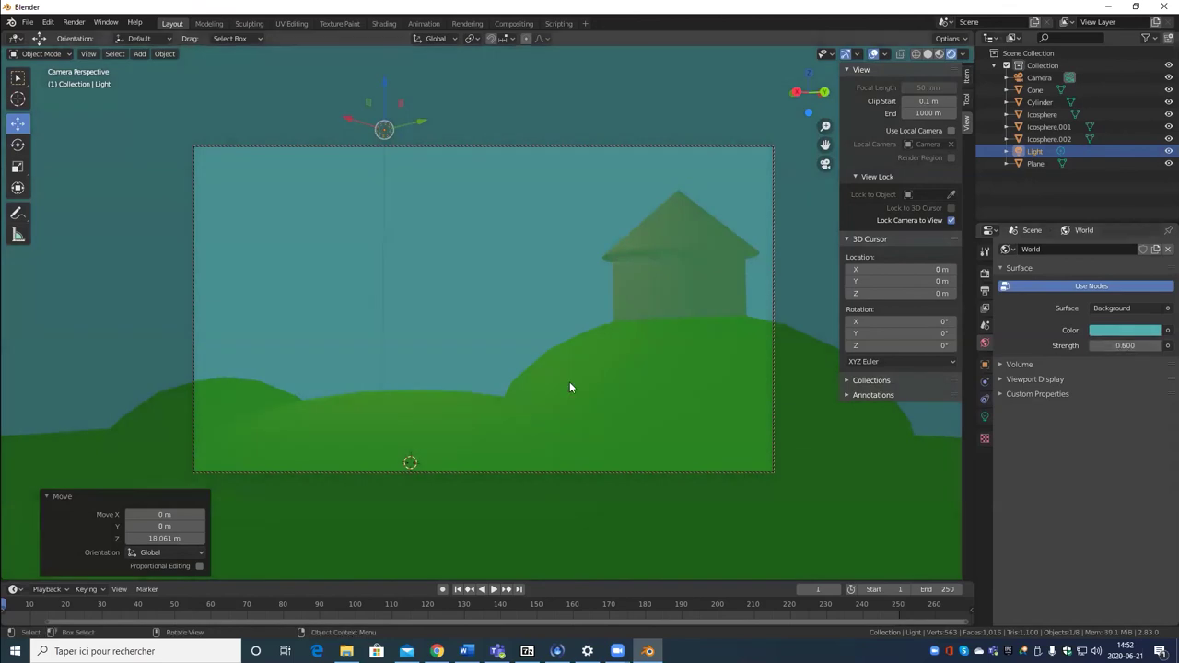
# Step: Set the point light's power to 10000 W
pyautogui.scroll(-3, 420, 407)
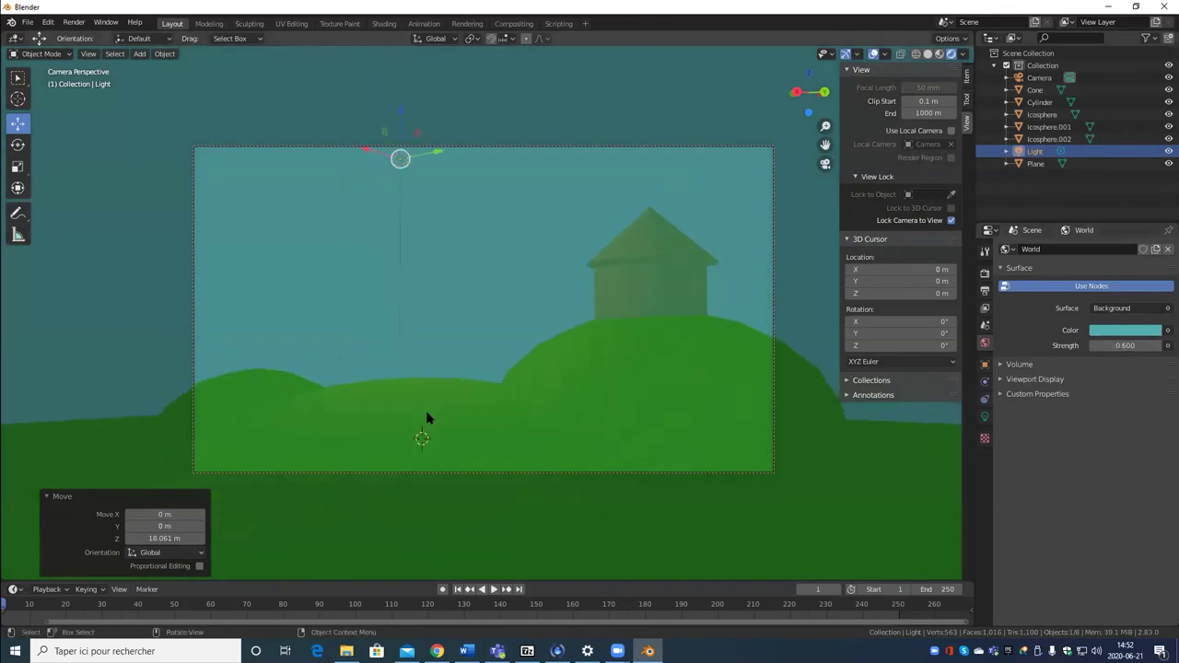
pyautogui.press('KP_0')
pyautogui.moveTo(569, 201); pyautogui.dragTo(474, 337, button='middle')
pyautogui.scroll(3, 426, 412)
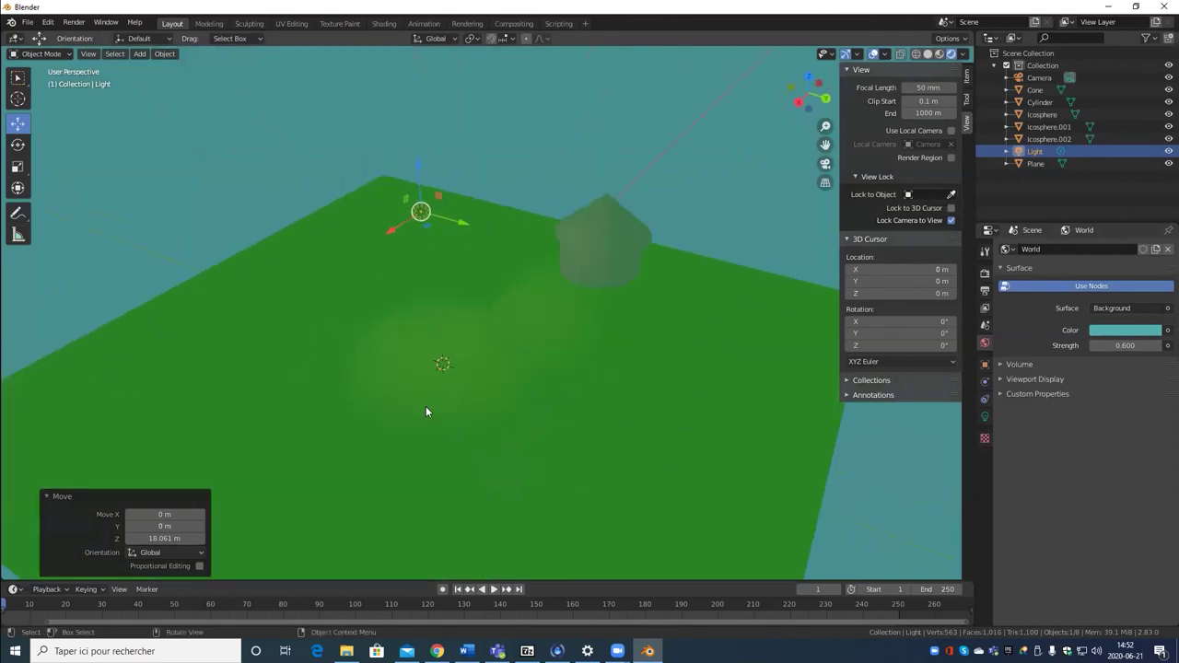
pyautogui.click(985, 416)
pyautogui.click(1116, 329)
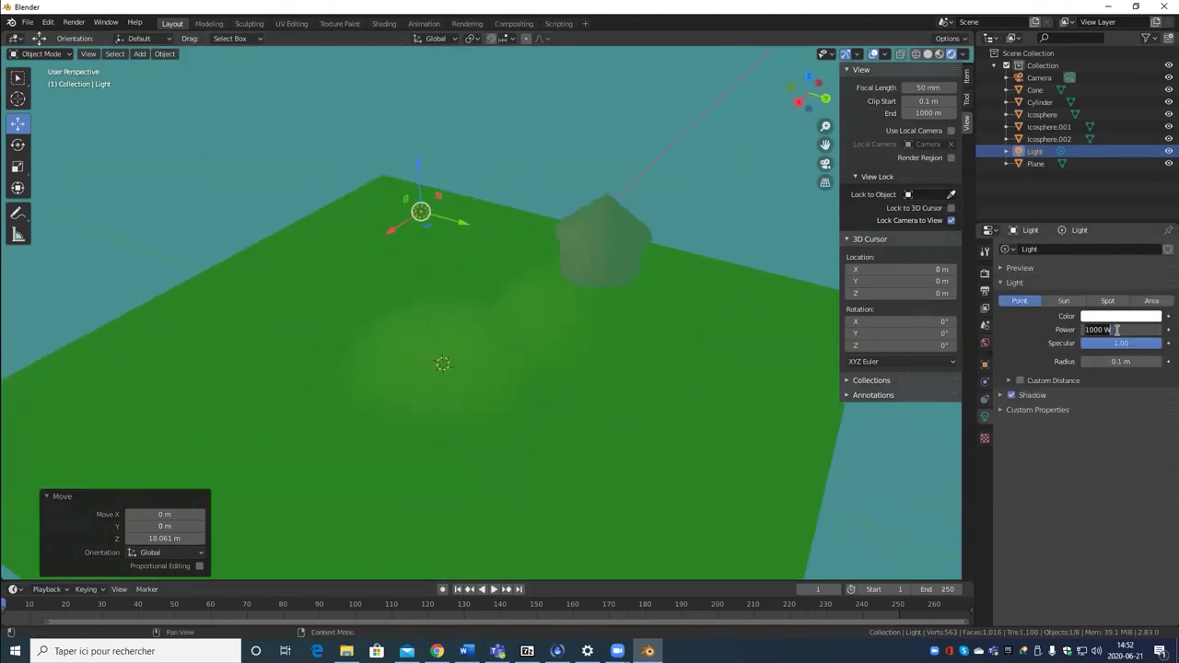
pyautogui.write('0')
pyautogui.press('Return')
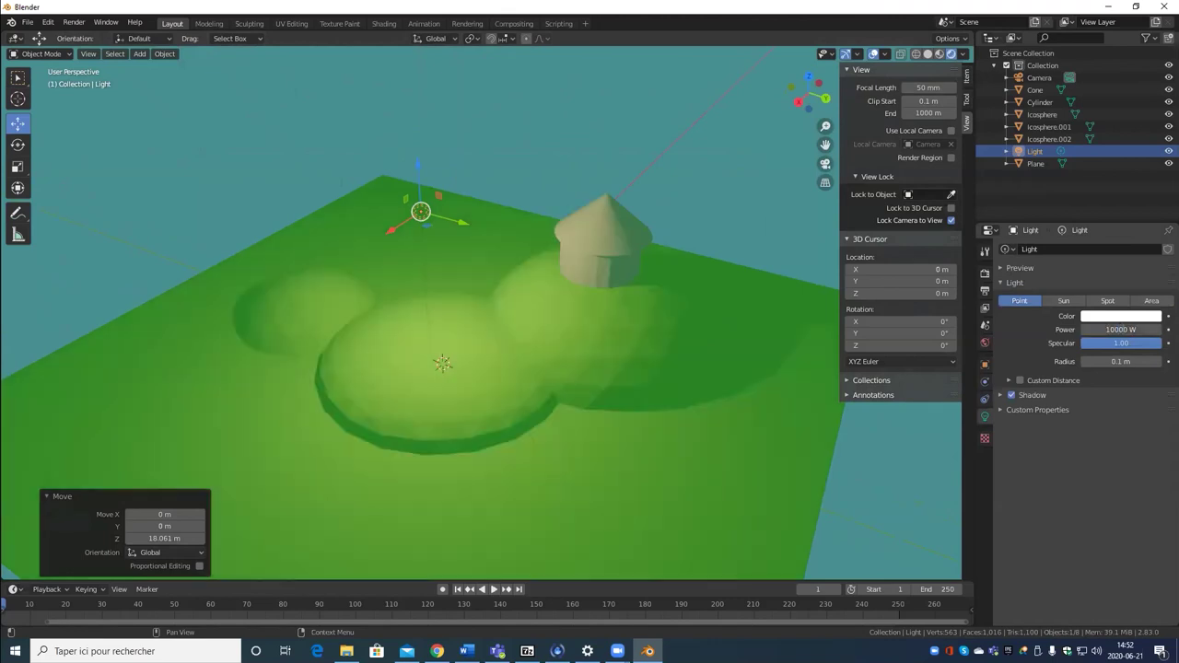
# Step: Render a still image of the scene from the camera view and fit it in the render window
pyautogui.press('KP_0')
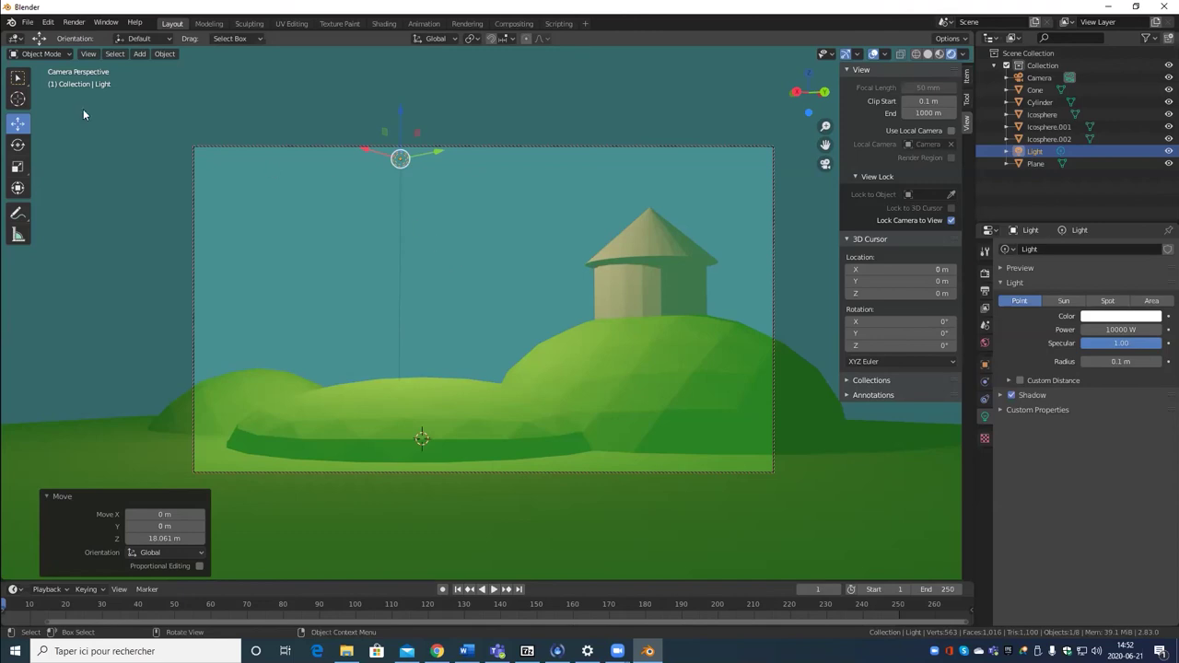
pyautogui.click(73, 24)
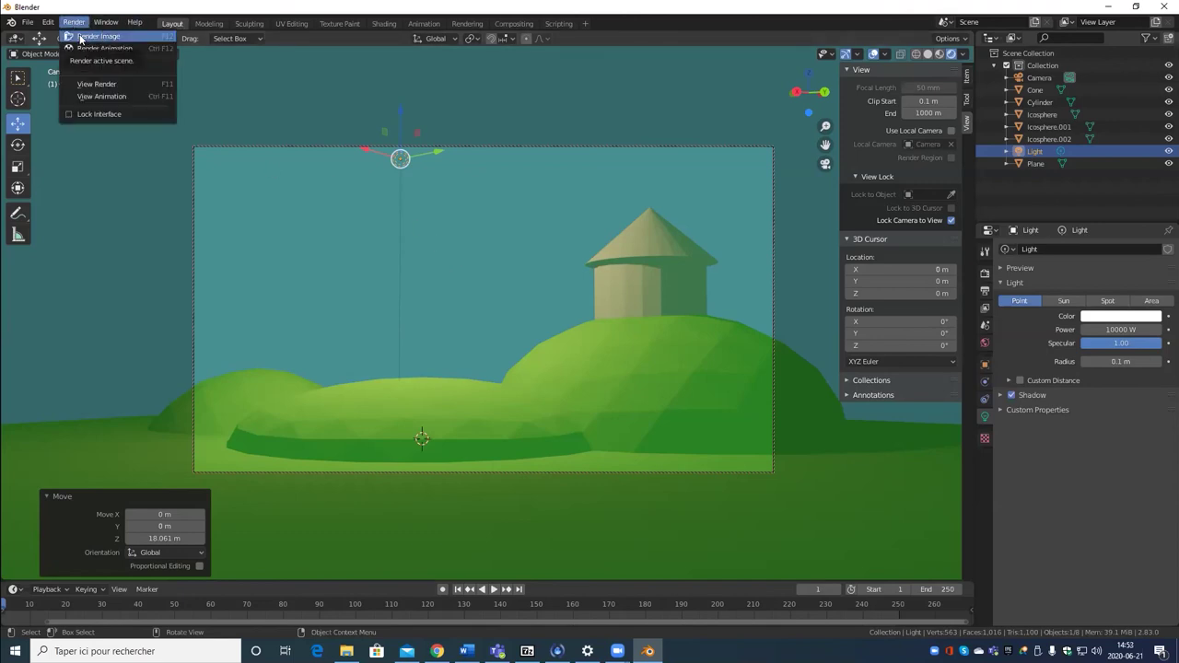
pyautogui.click(80, 37)
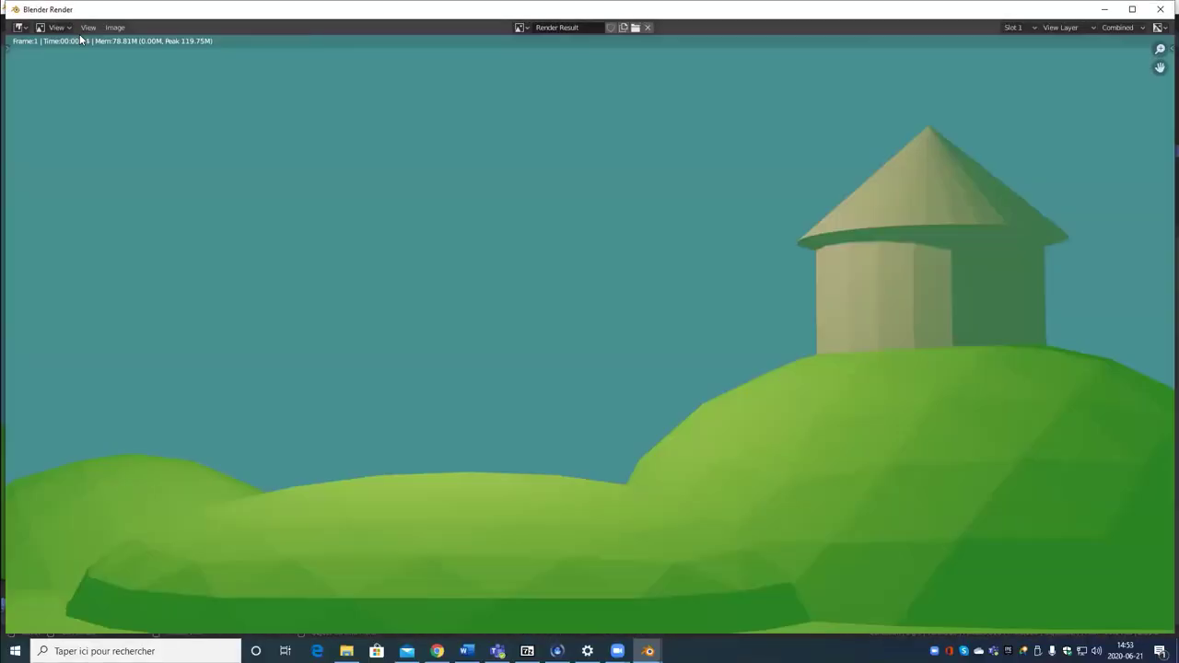
pyautogui.scroll(-5, 528, 237)
pyautogui.scroll(3, 542, 258)
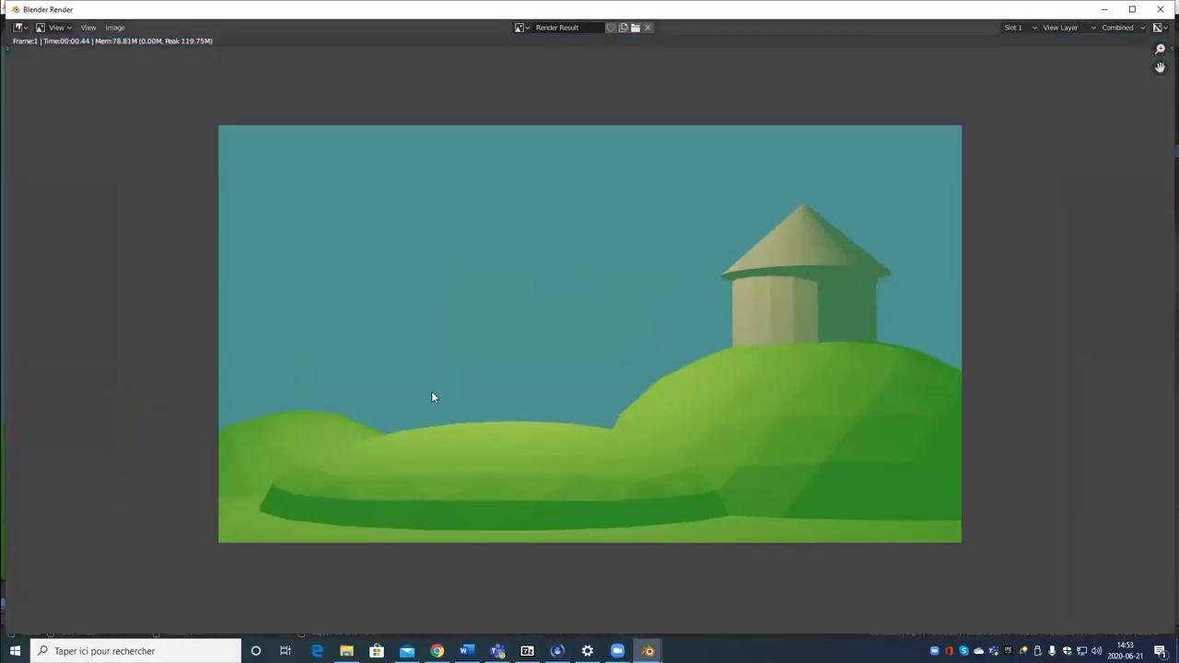
# Step: Look at the file options for saving the rendered image, cancel without saving and close the render window
pyautogui.click(115, 28)
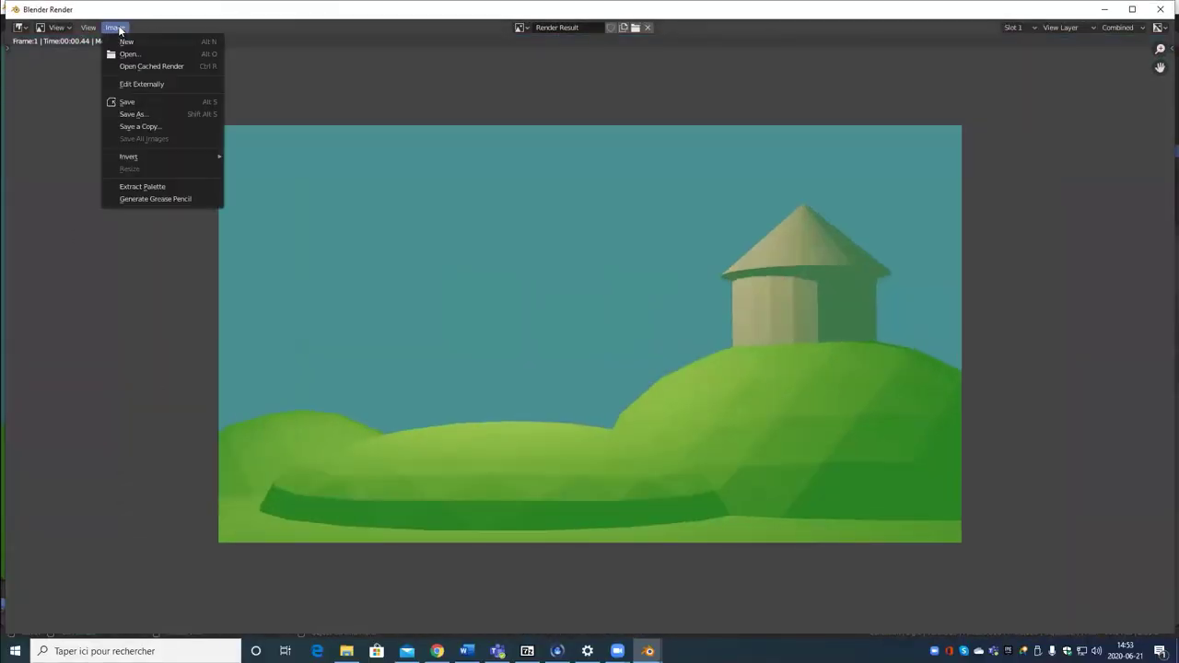
pyautogui.click(132, 116)
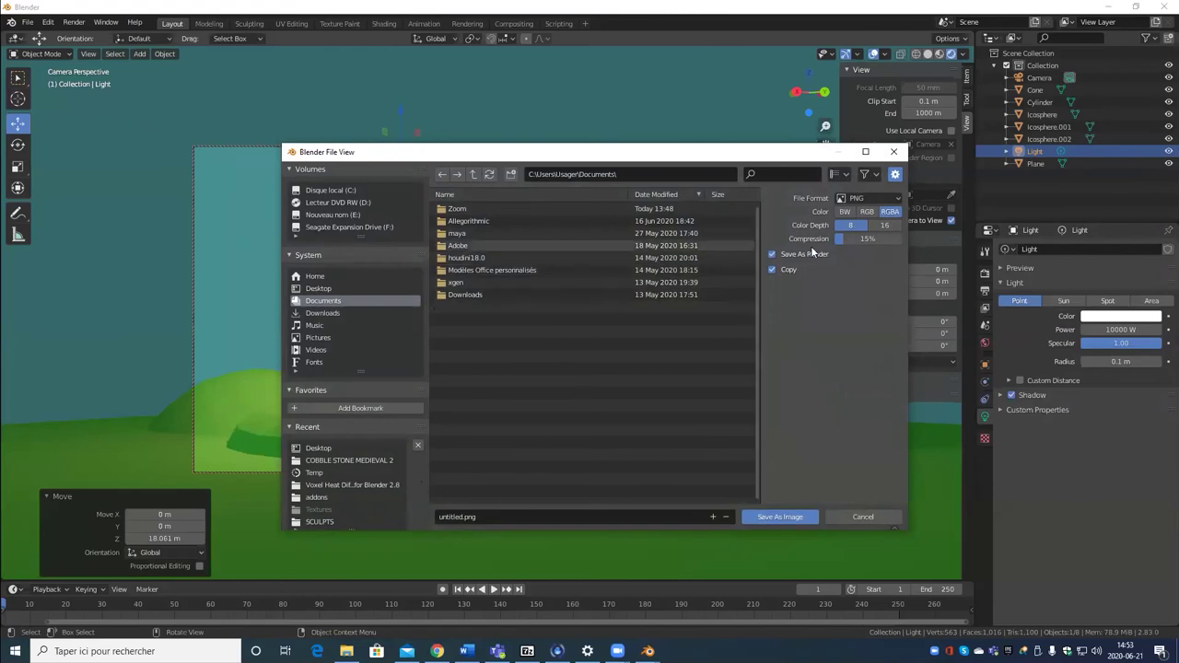
pyautogui.click(888, 514)
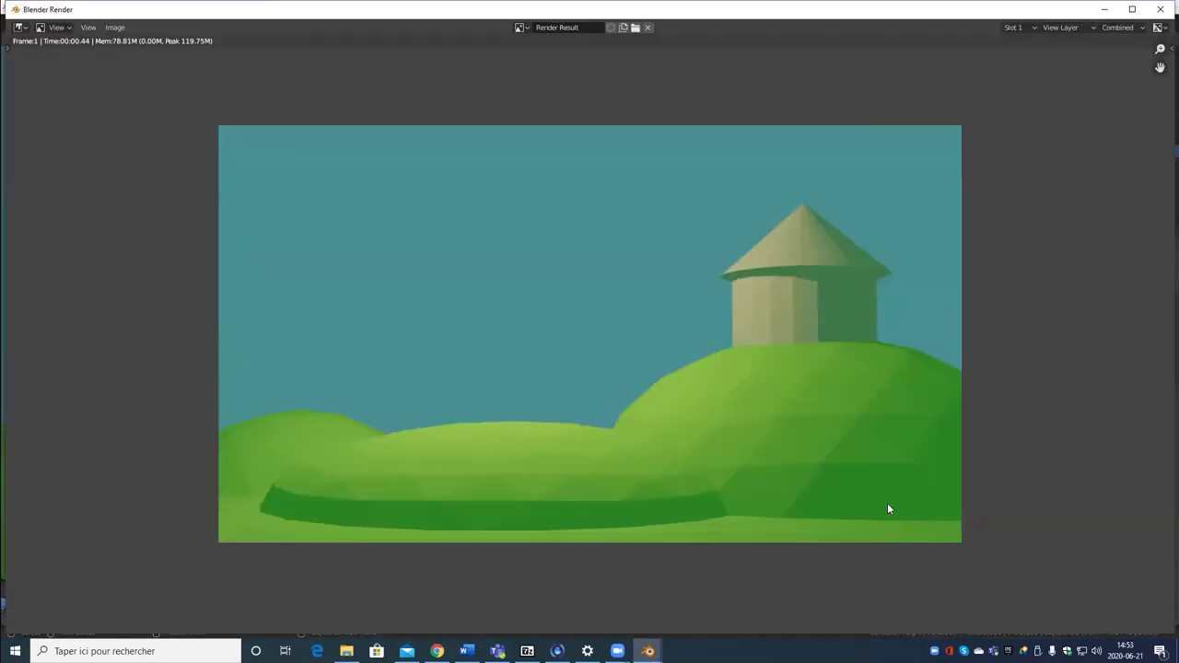
pyautogui.click(1161, 9)
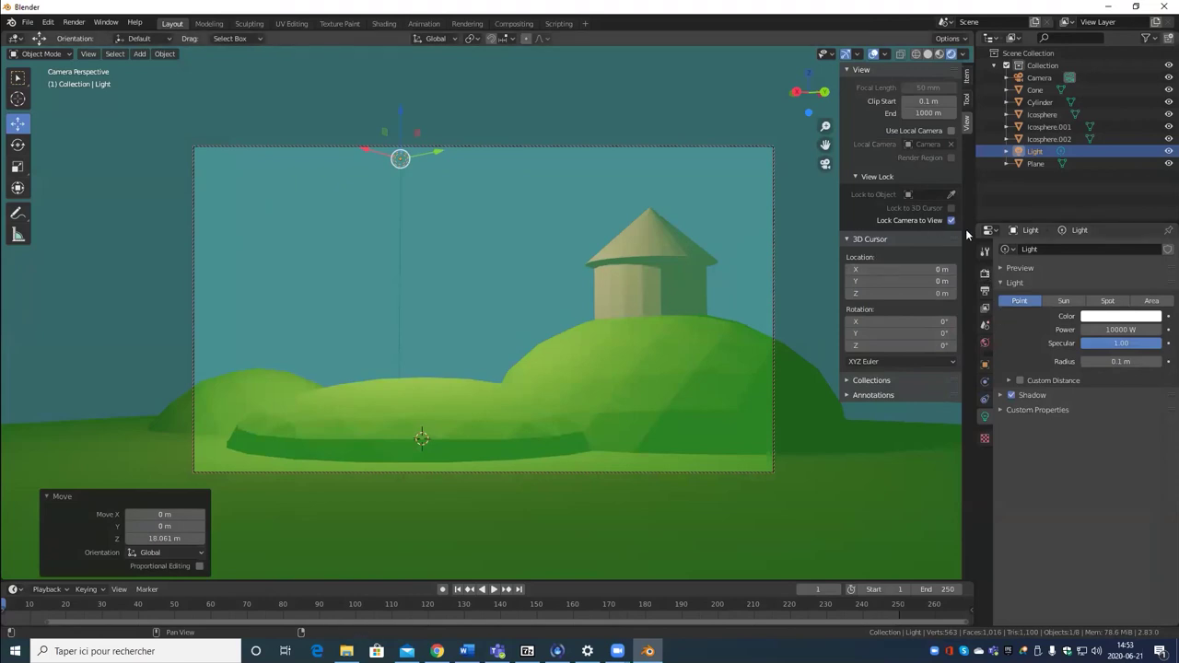
# Step: Change the render engine to Cycles and render a new still image of the scene
pyautogui.click(985, 274)
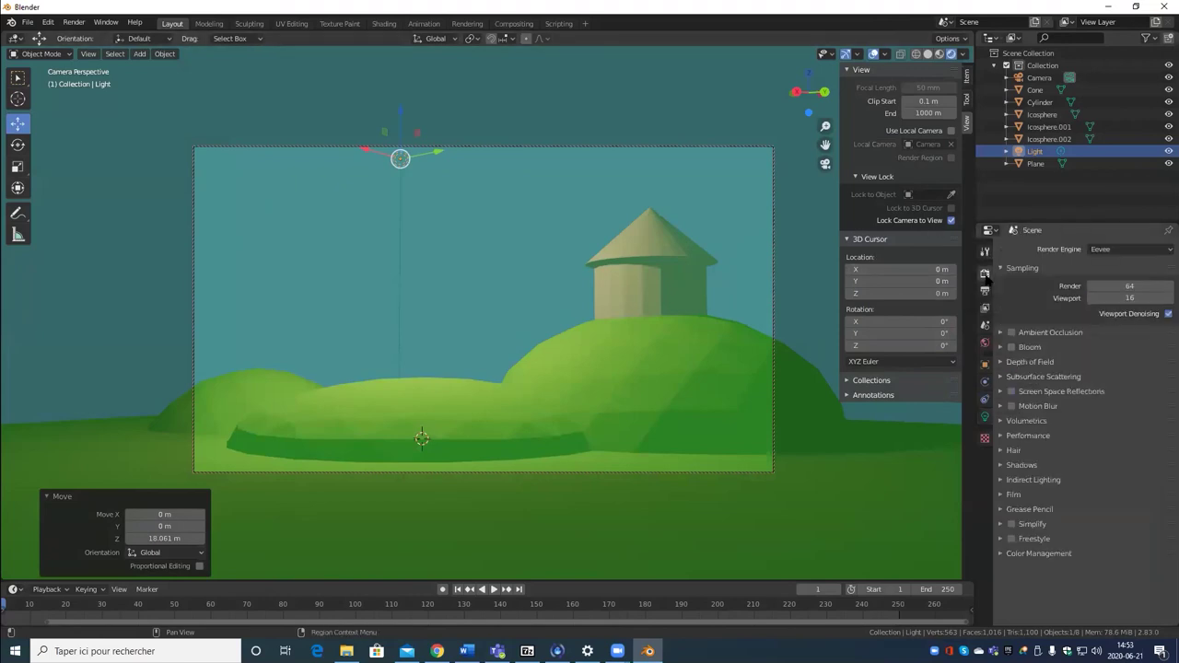
pyautogui.click(1122, 249)
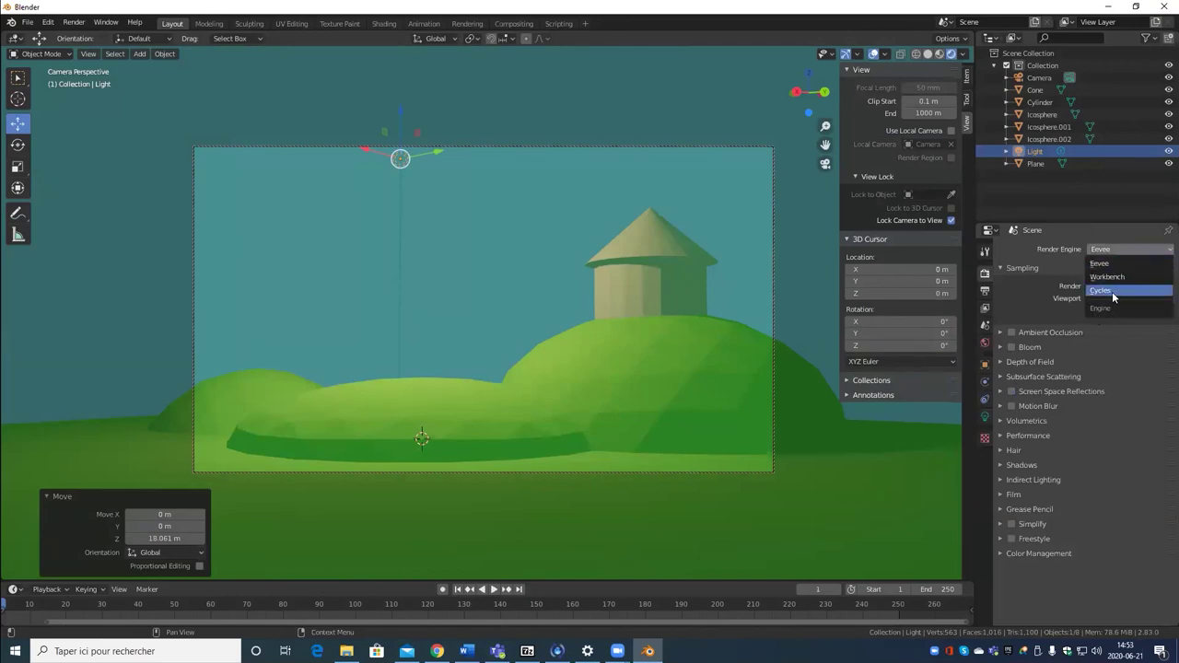
pyautogui.click(1112, 291)
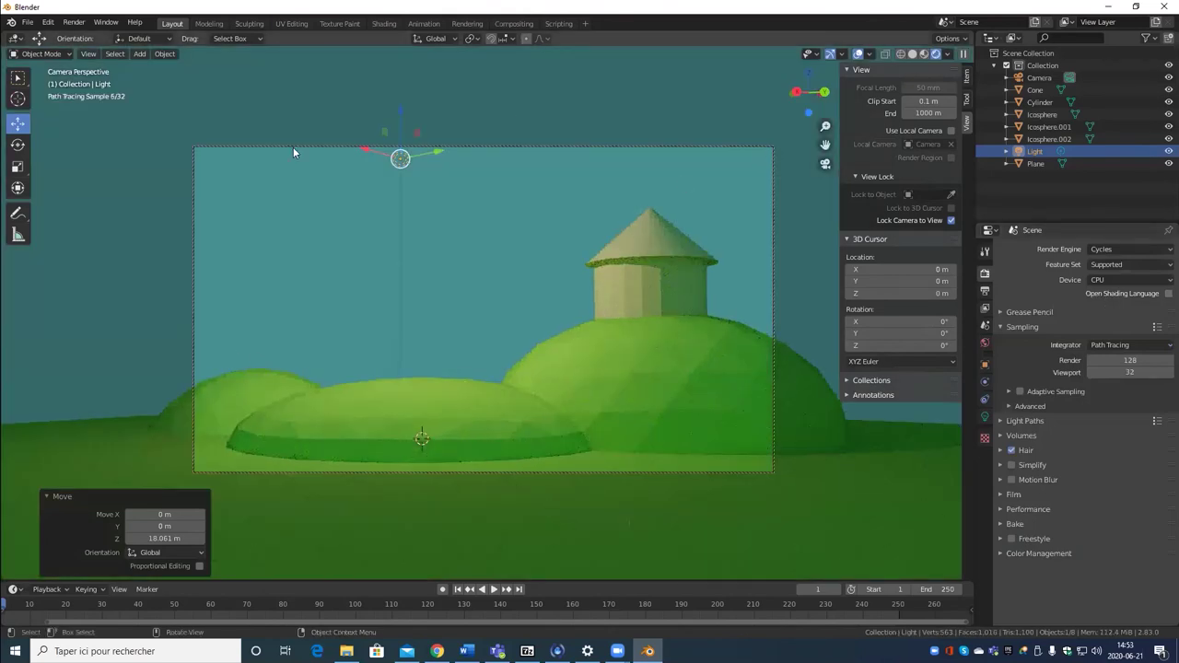
pyautogui.click(74, 22)
pyautogui.click(90, 35)
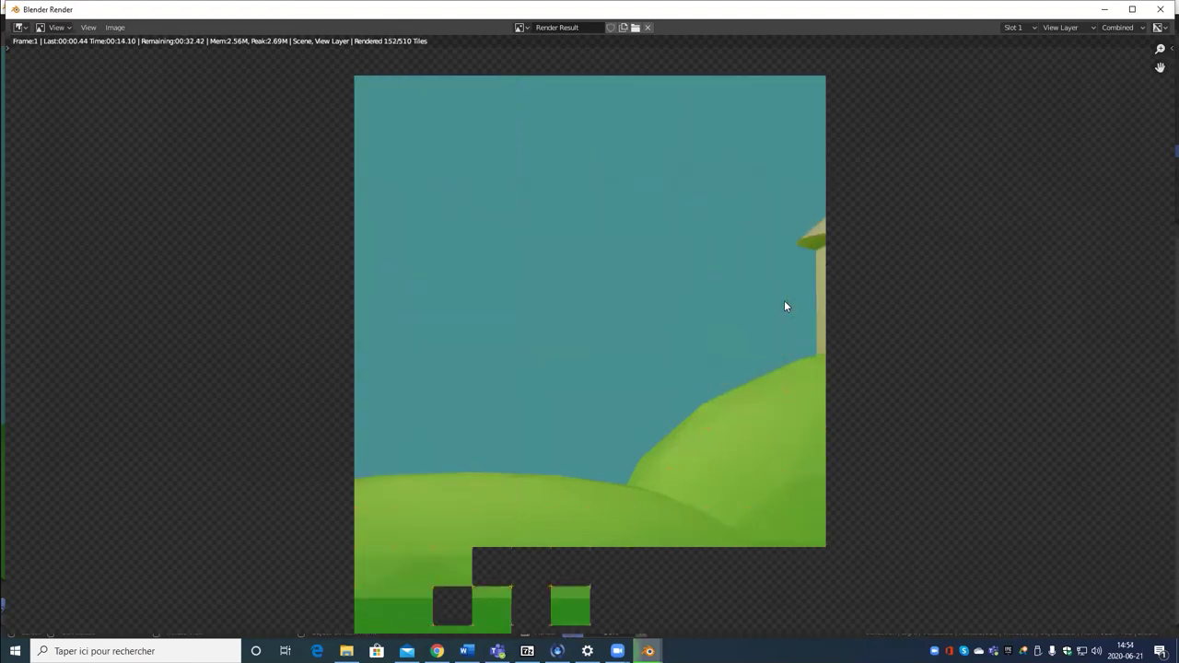
pyautogui.scroll(-3, 786, 307)
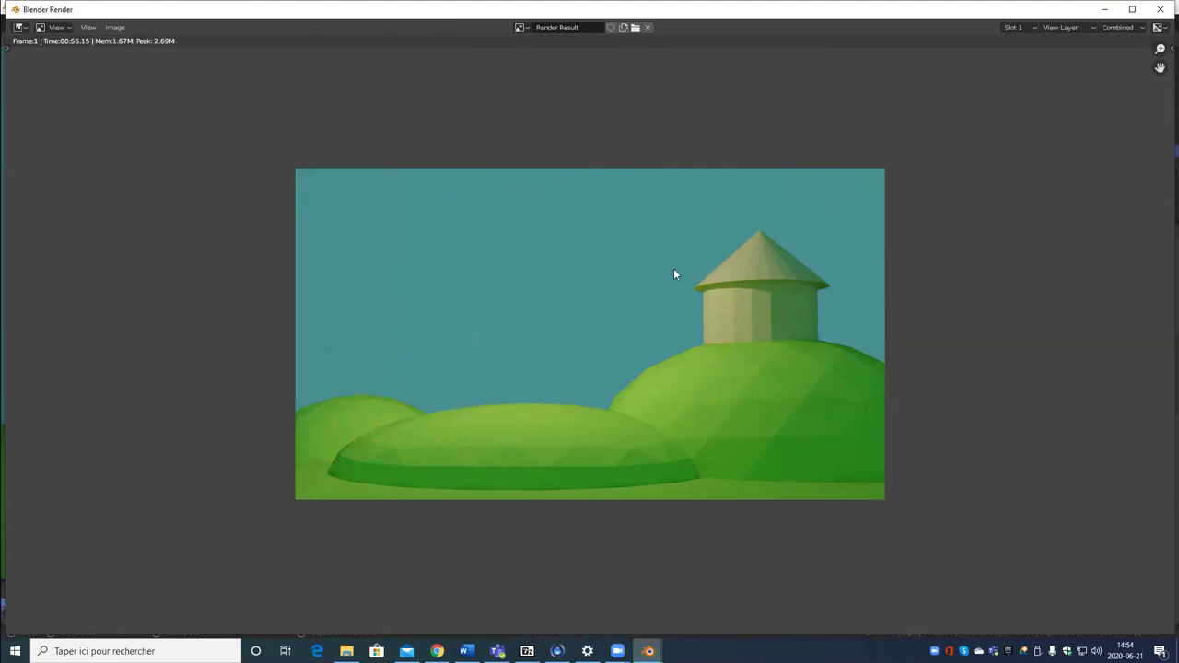
# Step: Examine the save options for the Cycles render, cancel the save and close the render result
pyautogui.click(115, 28)
pyautogui.click(183, 115)
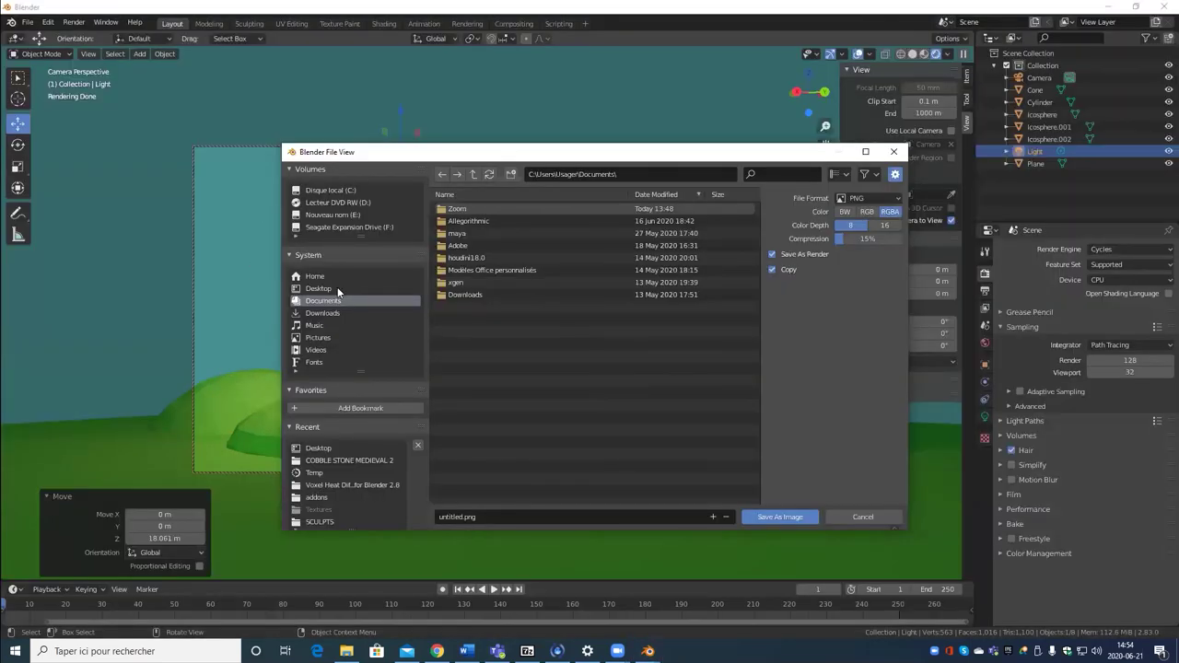
pyautogui.click(858, 517)
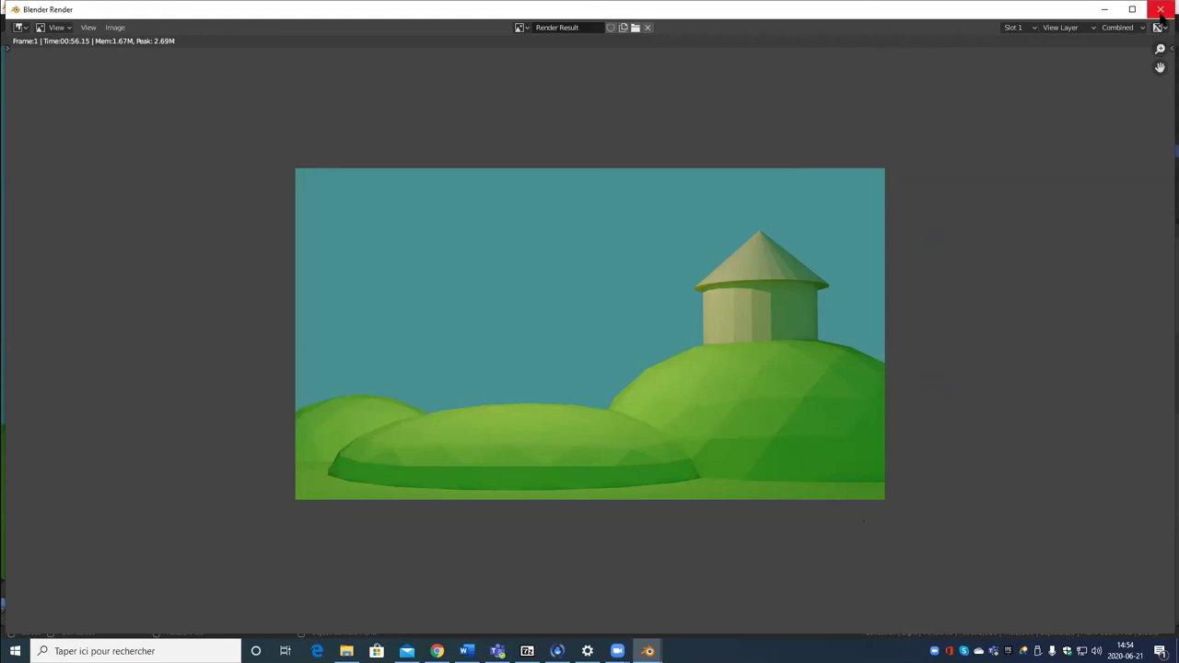
pyautogui.click(1160, 11)
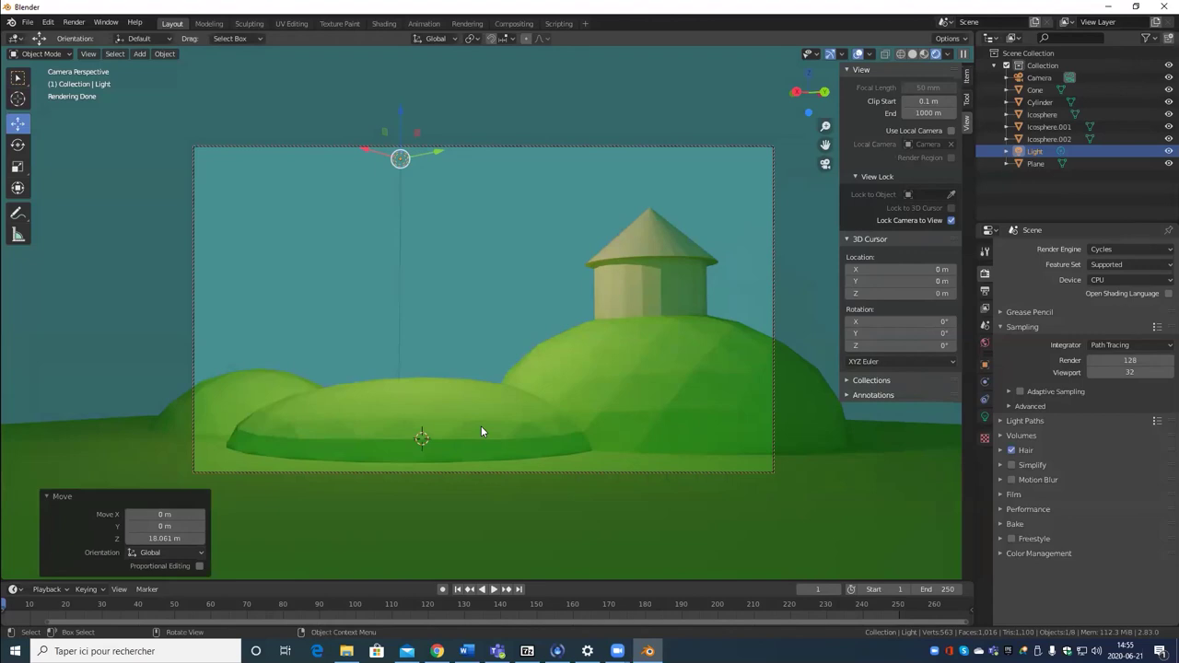
# Step: Compare the Wireframe, Material Preview and Solid viewport shading modes and return to Rendered shading
pyautogui.press('z')
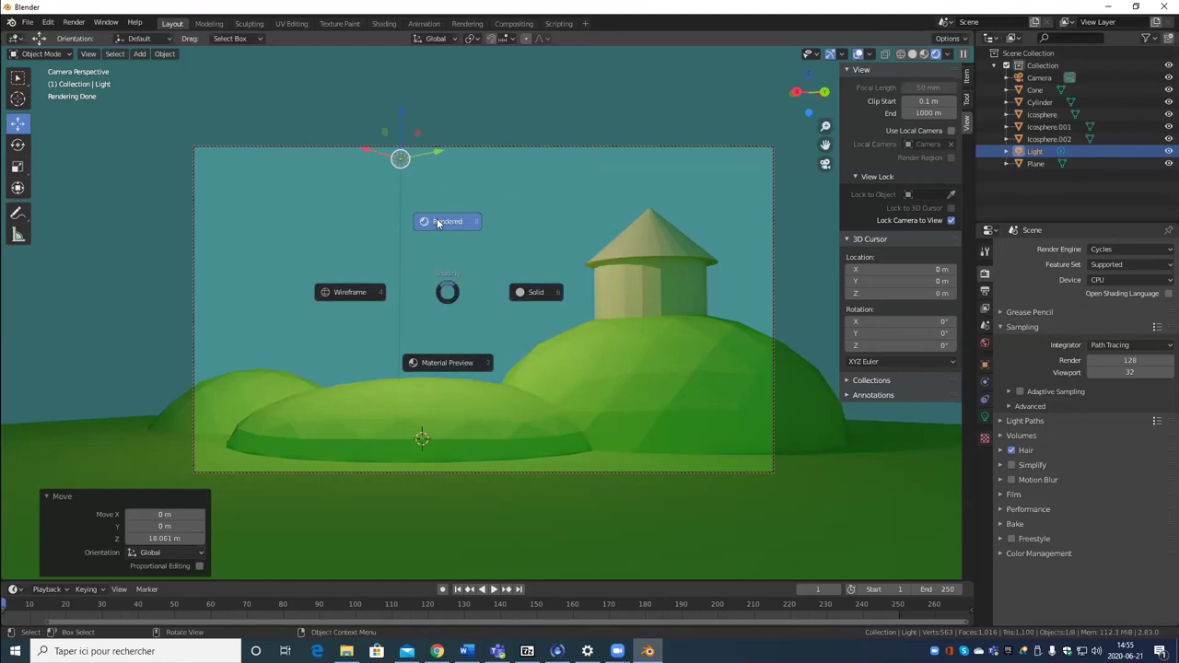
pyautogui.click(404, 292)
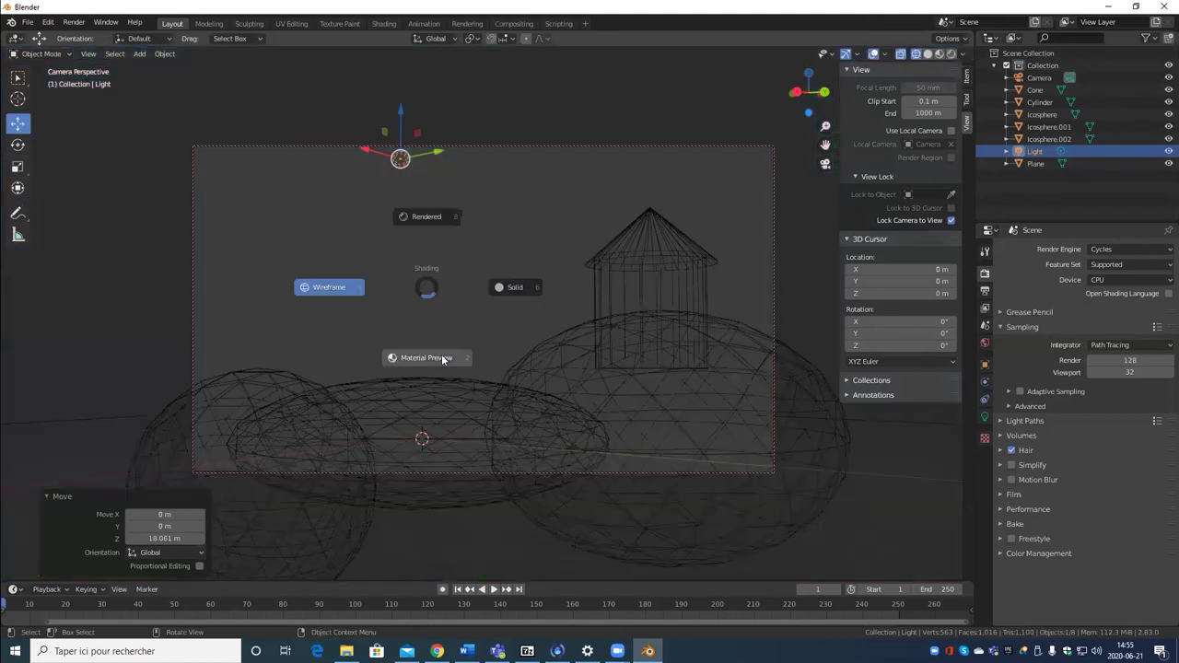
pyautogui.click(442, 359)
pyautogui.press('z')
pyautogui.click(530, 353)
pyautogui.press('z')
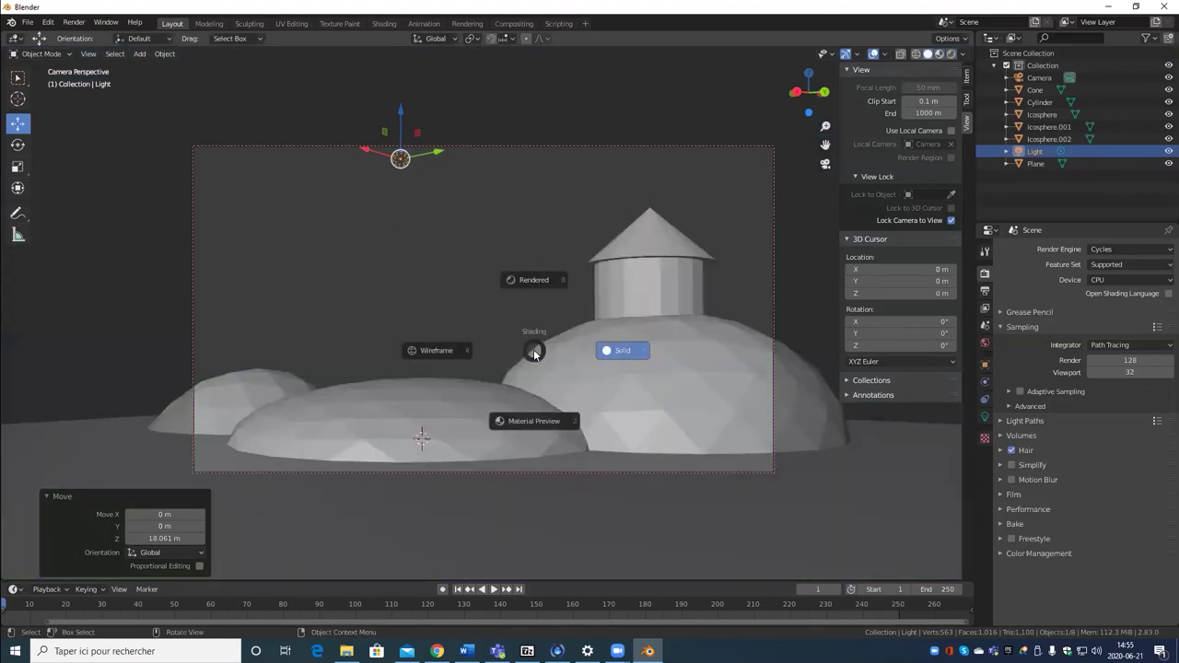
pyautogui.click(524, 280)
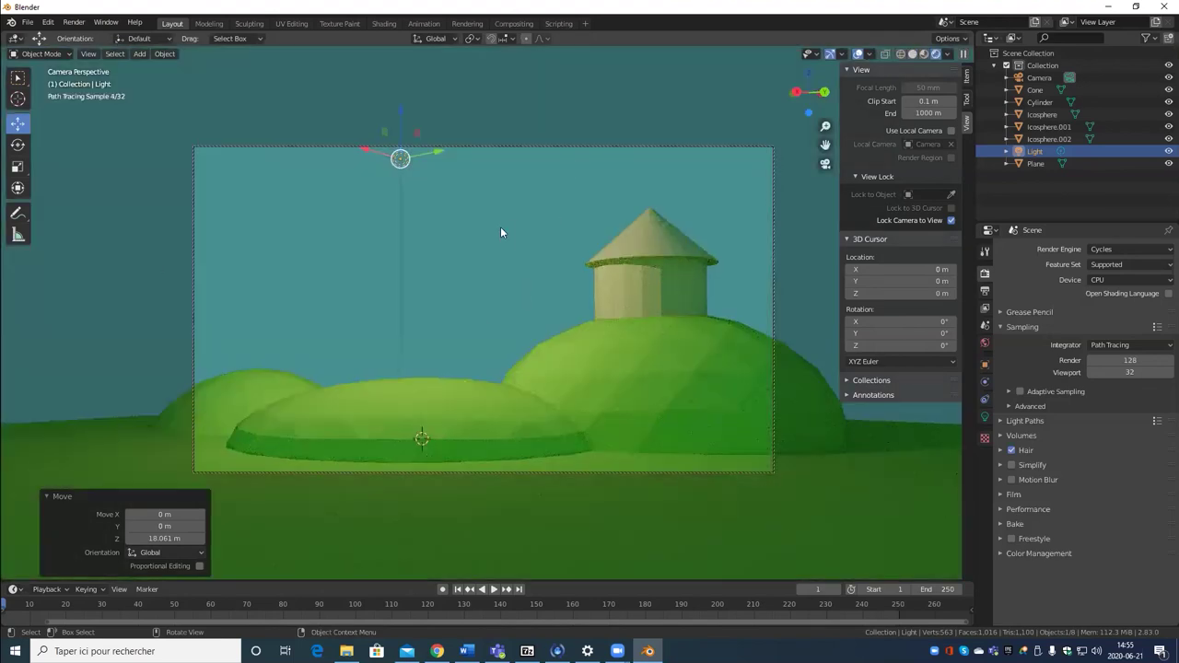
# Step: View the scene in Material Preview shading to compare it with the Cycles Rendered view
pyautogui.press('z')
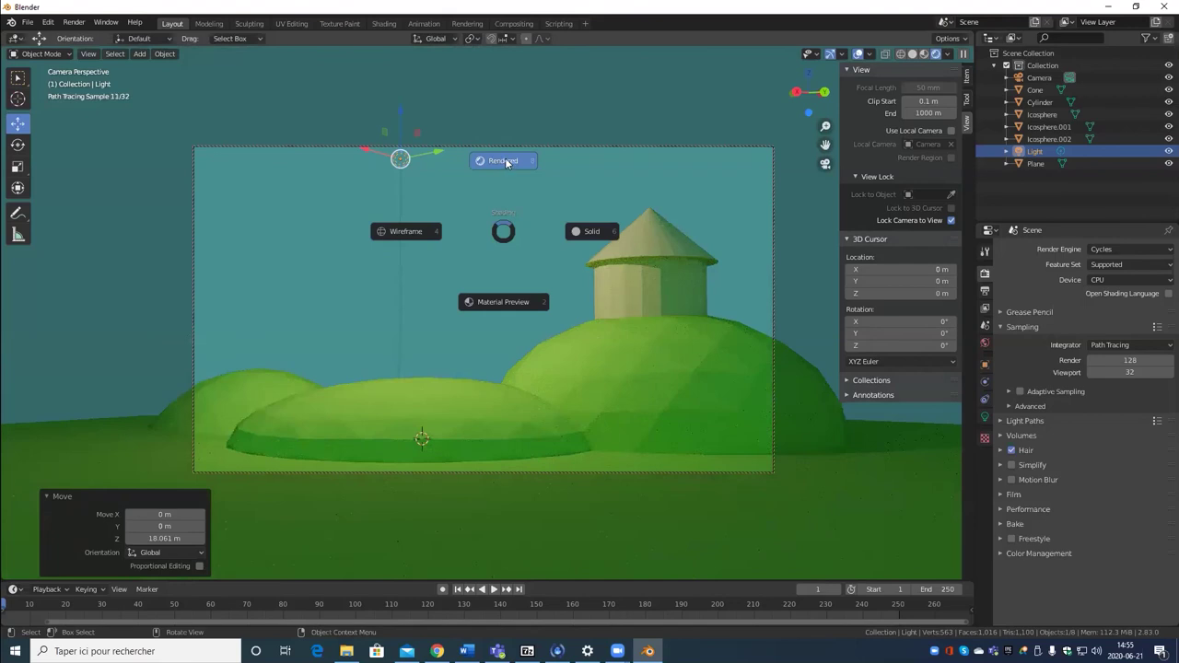
pyautogui.press('6')
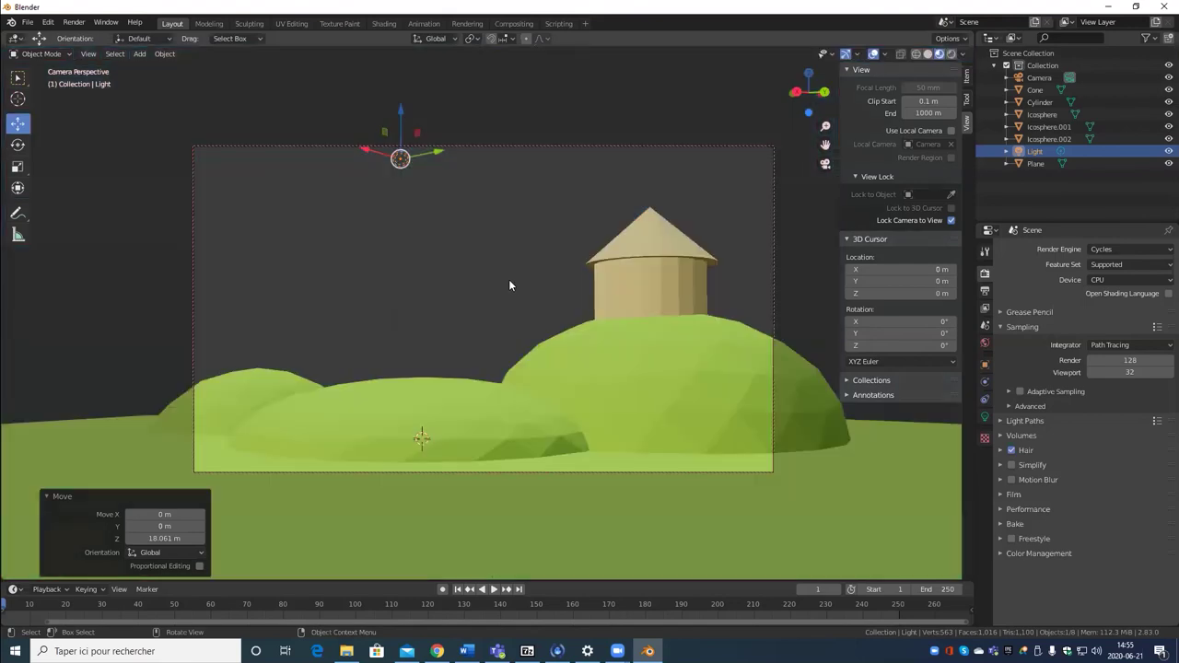
pyautogui.press('z')
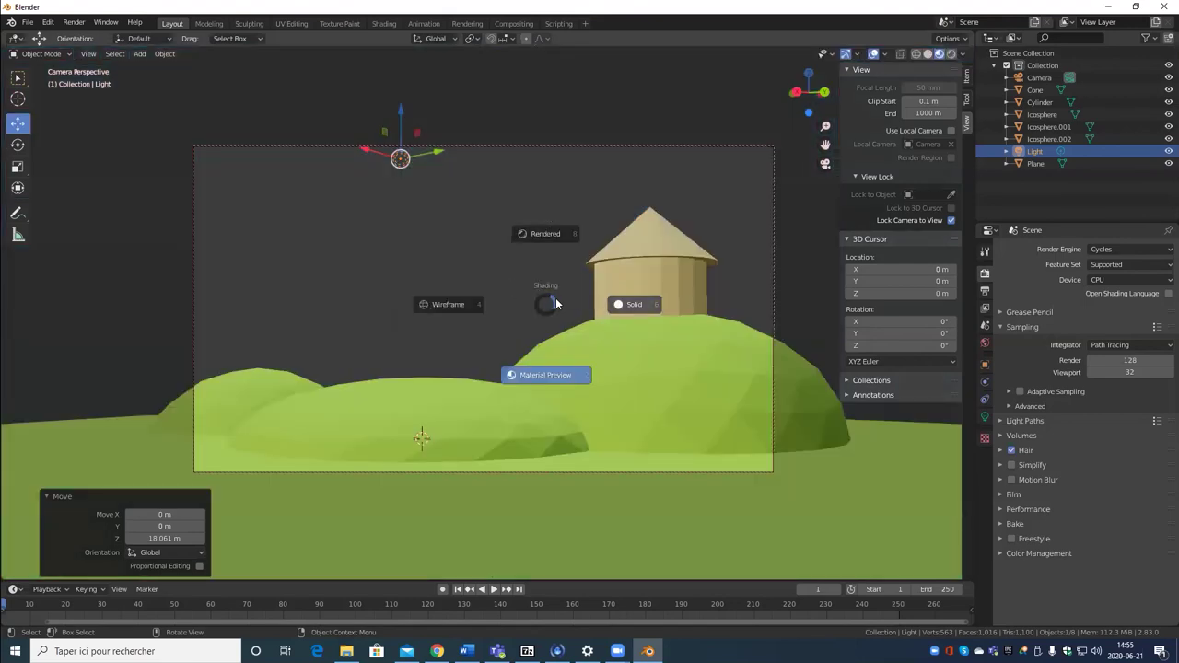
pyautogui.click(714, 295)
# Step: Change the render engine to Eevee and display the viewport in Rendered shading
pyautogui.click(1129, 253)
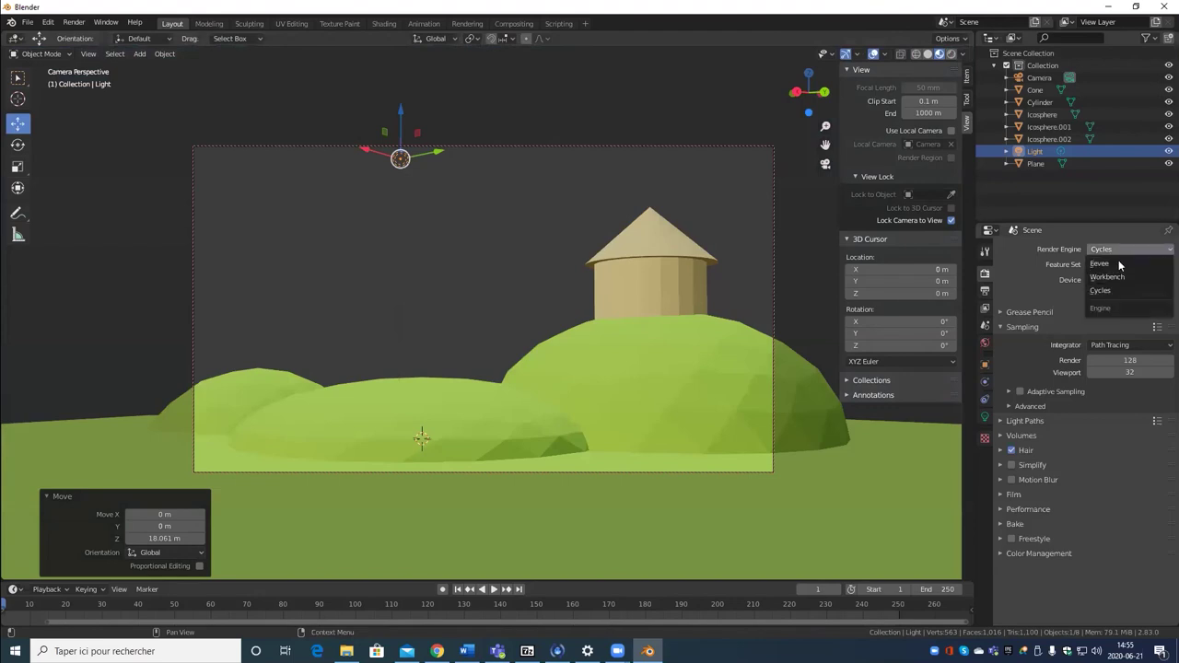
pyautogui.click(1120, 263)
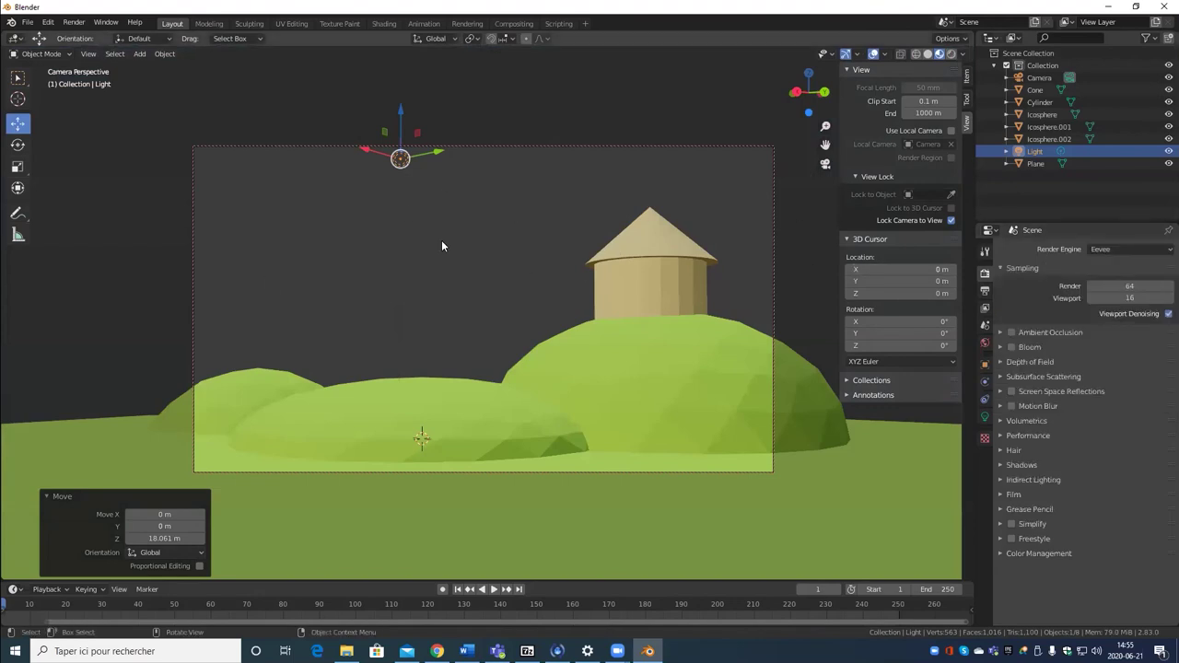
pyautogui.press('z')
pyautogui.click(445, 167)
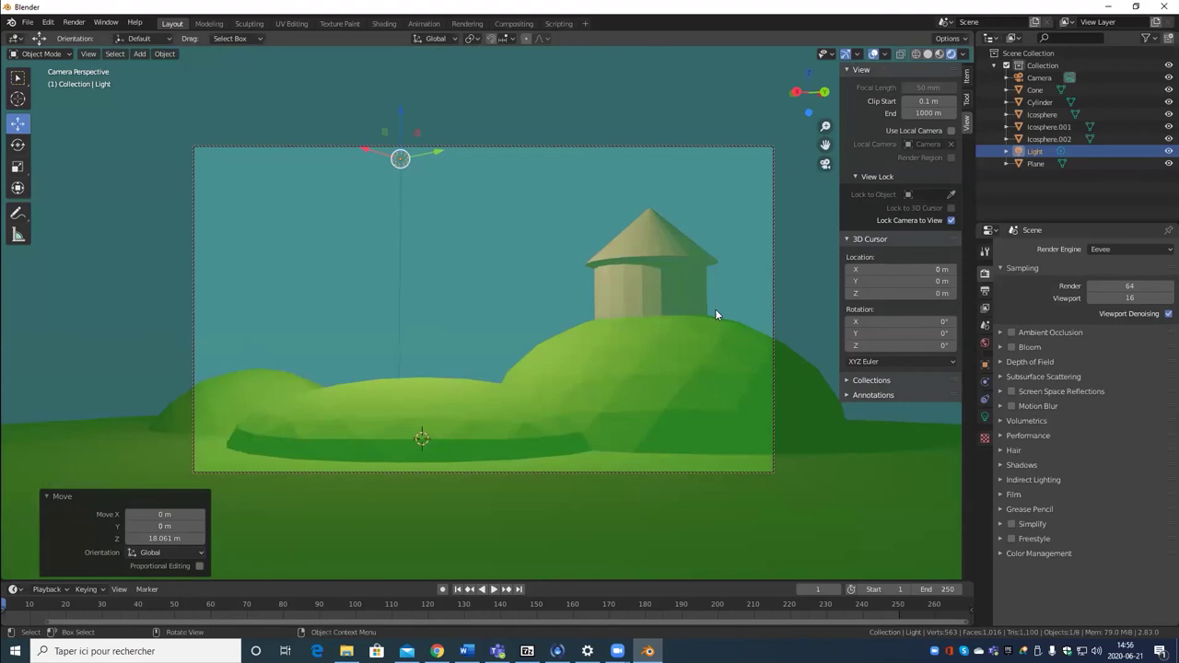
# Step: Switch the viewport to Material Preview shading and enable Scene Lights and Scene World for it
pyautogui.press('z')
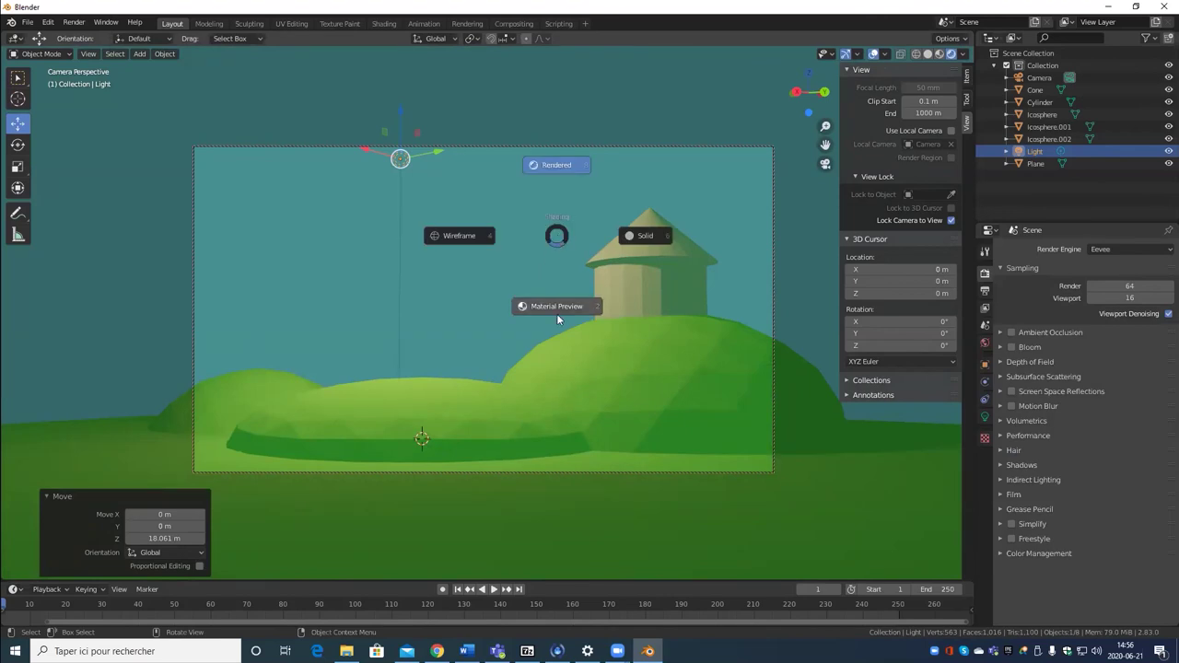
pyautogui.click(557, 313)
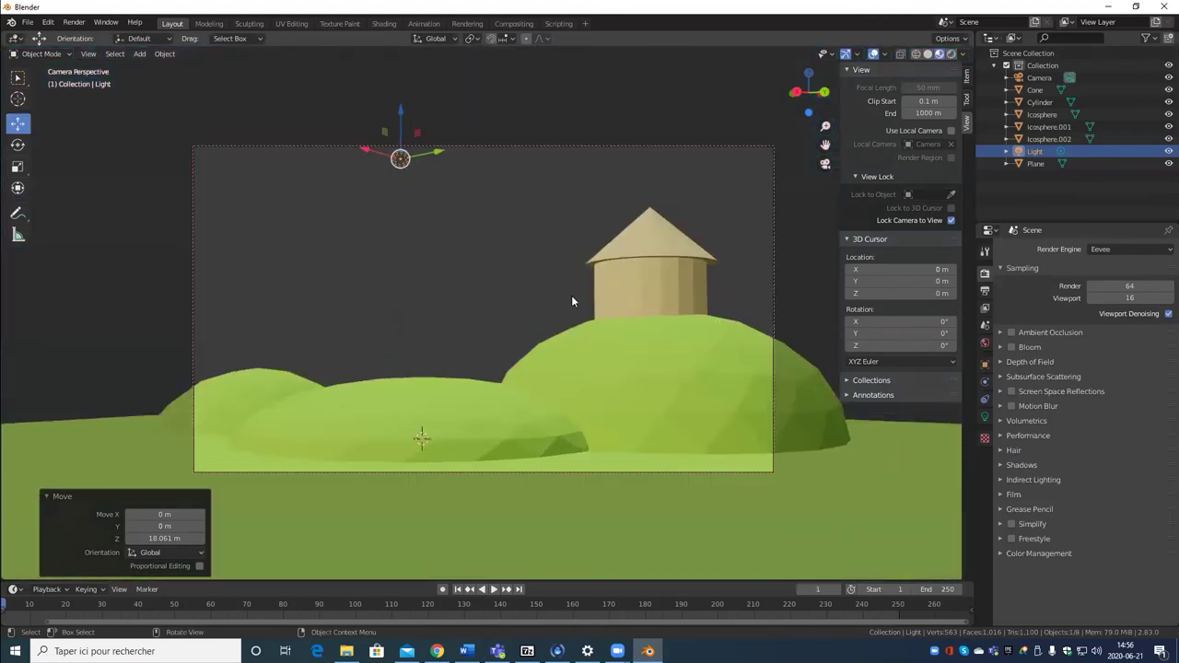
pyautogui.scroll(1, 571, 302)
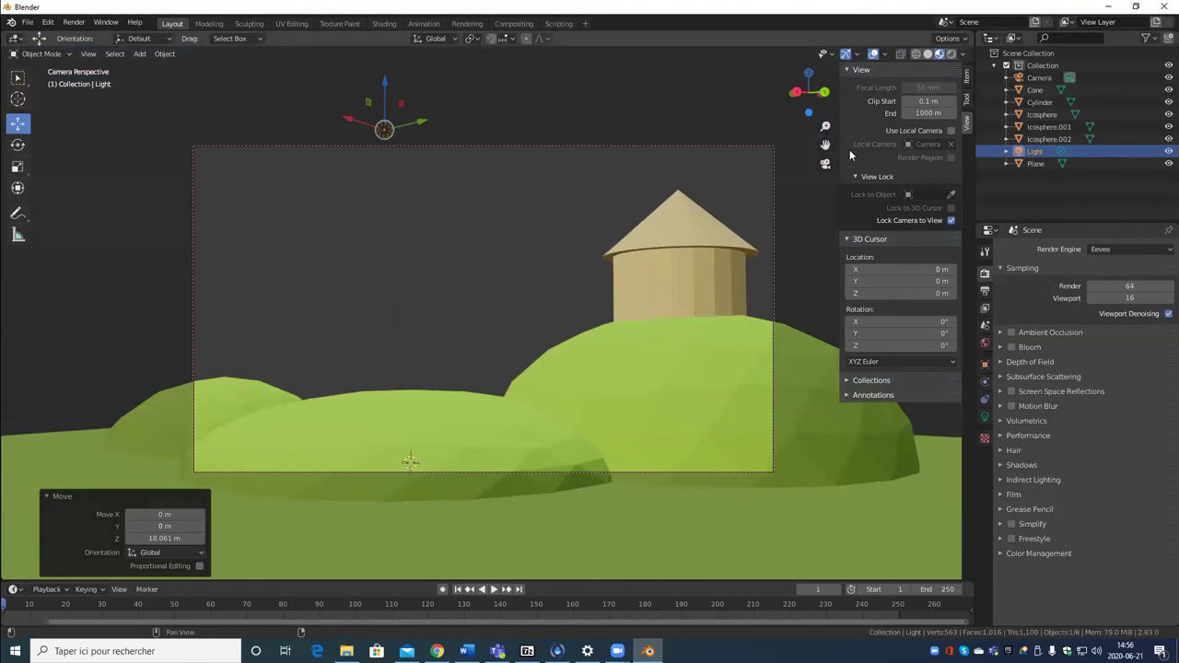
pyautogui.click(963, 54)
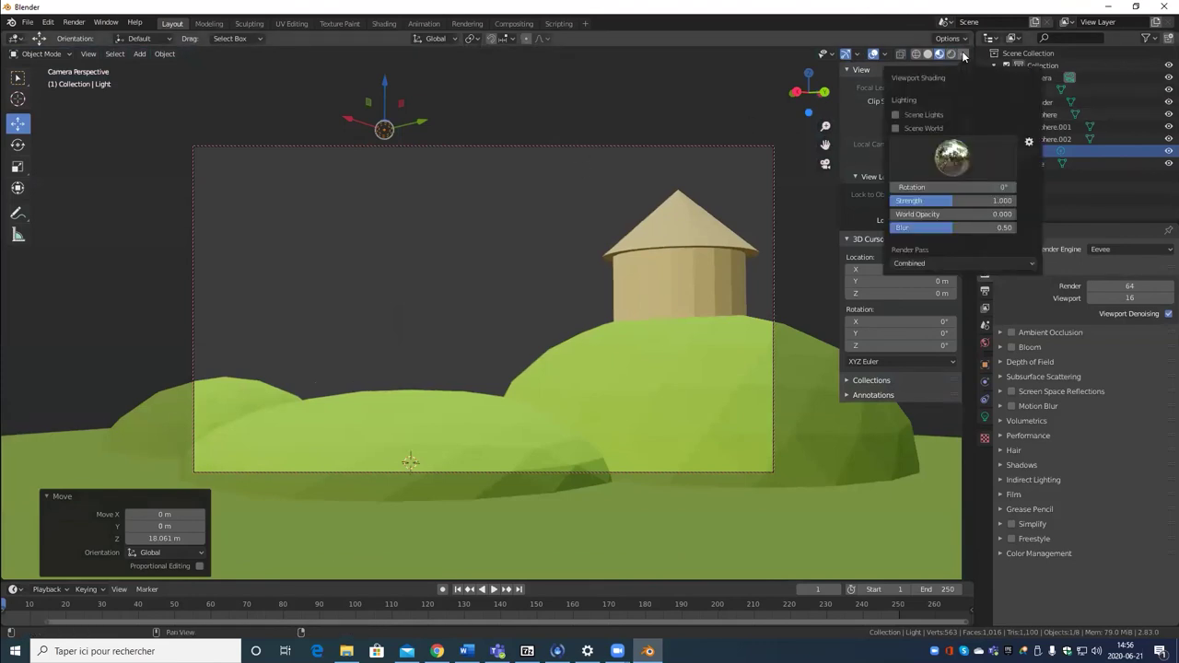
pyautogui.click(895, 115)
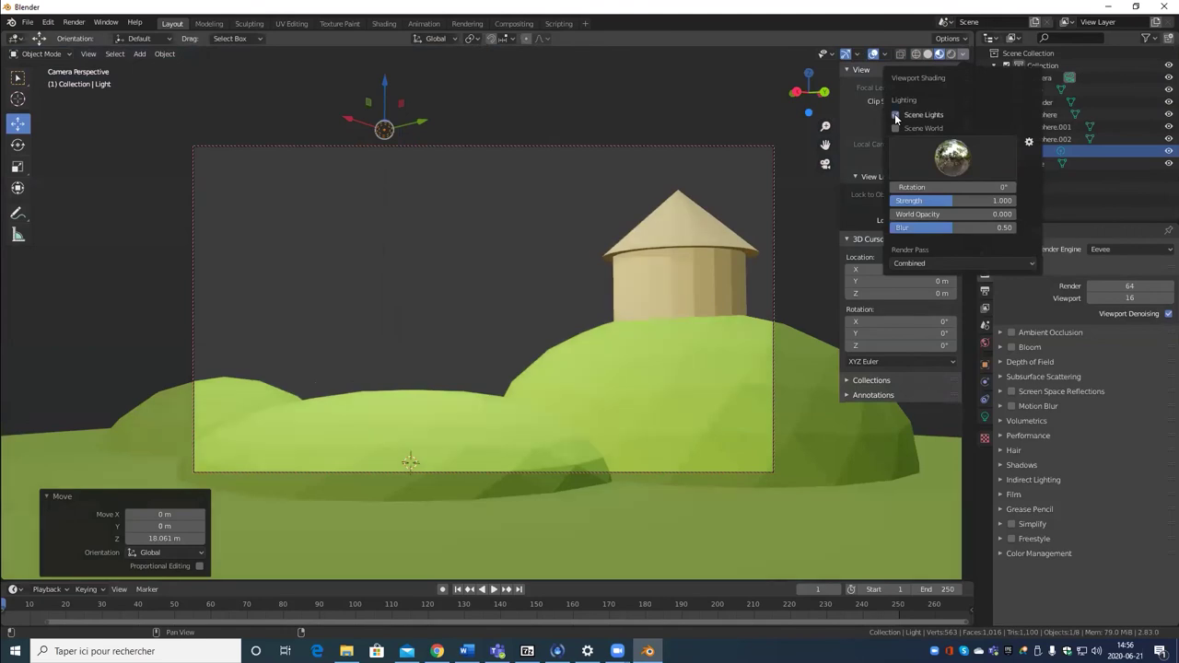
pyautogui.click(896, 128)
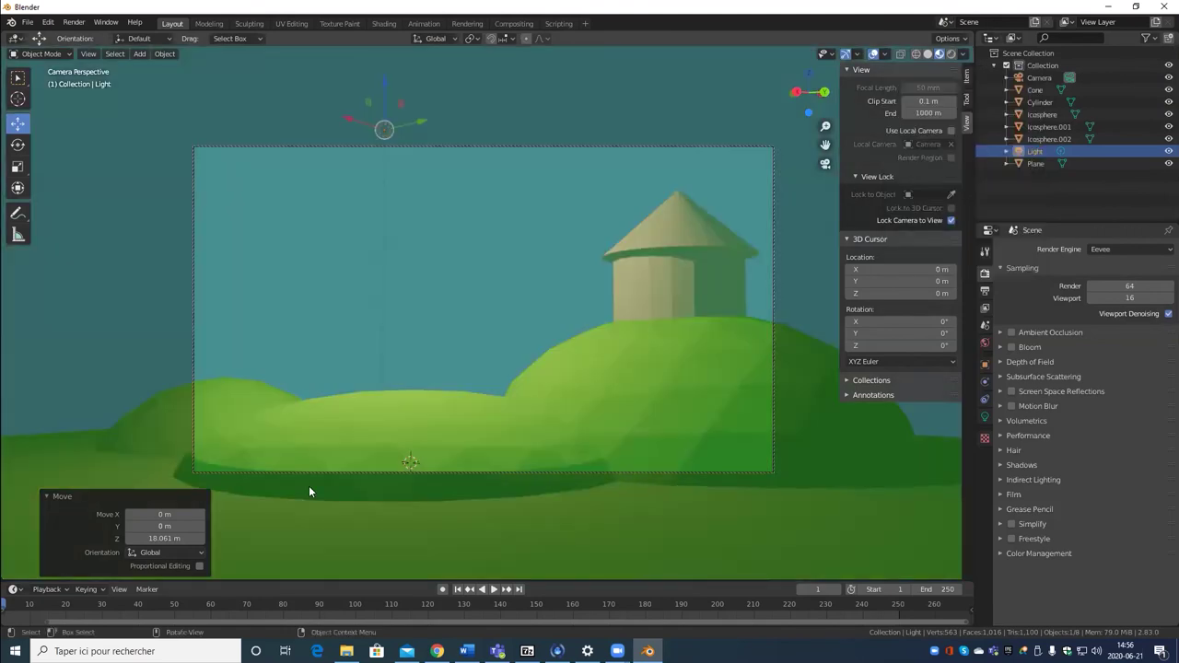
# Step: Compare the scene in Rendered and Material Preview shading, finishing in Material Preview
pyautogui.press('z')
pyautogui.click(467, 283)
pyautogui.press('z')
pyautogui.press('z')
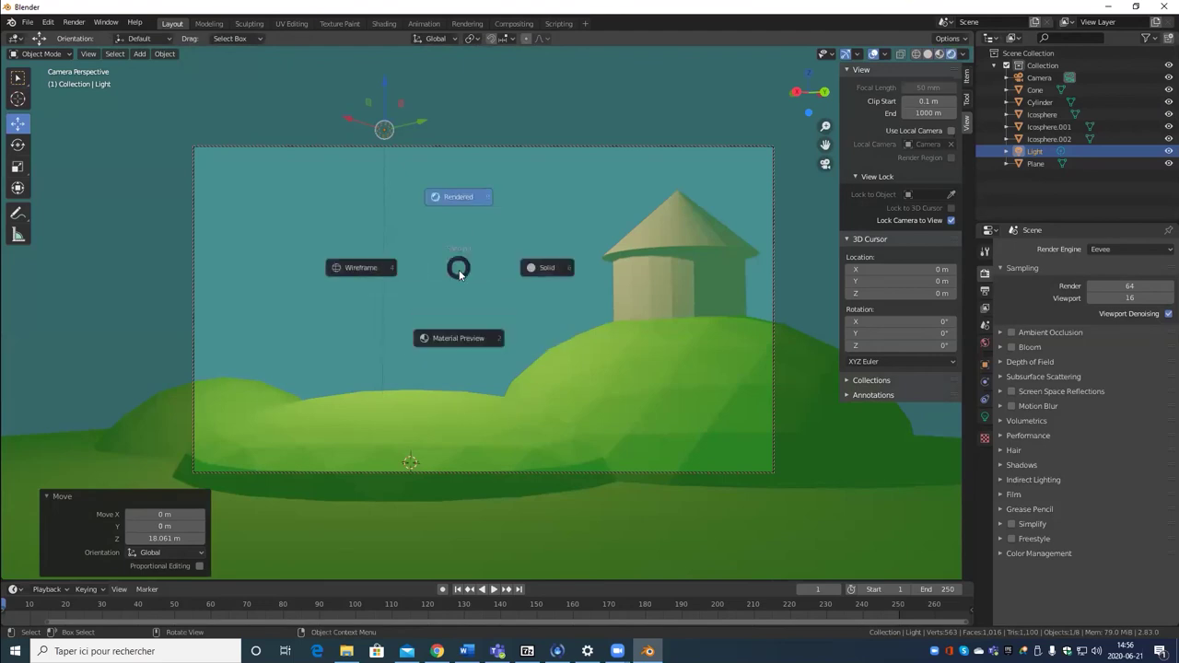
pyautogui.click(468, 221)
pyautogui.press('z')
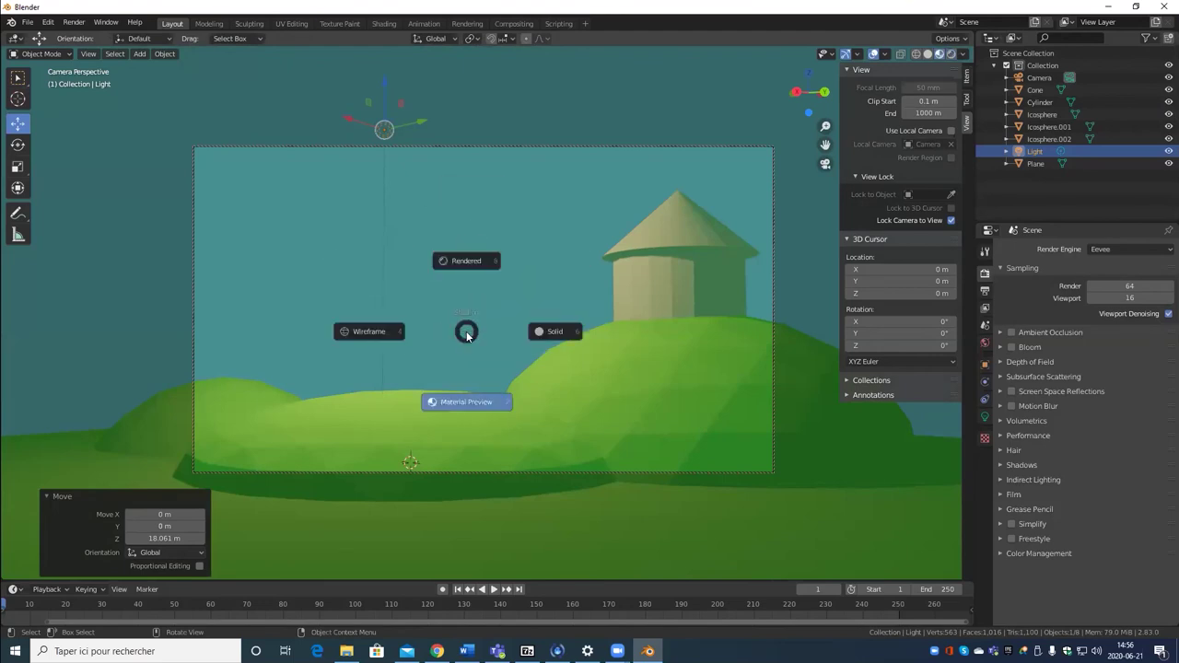
pyautogui.click(477, 404)
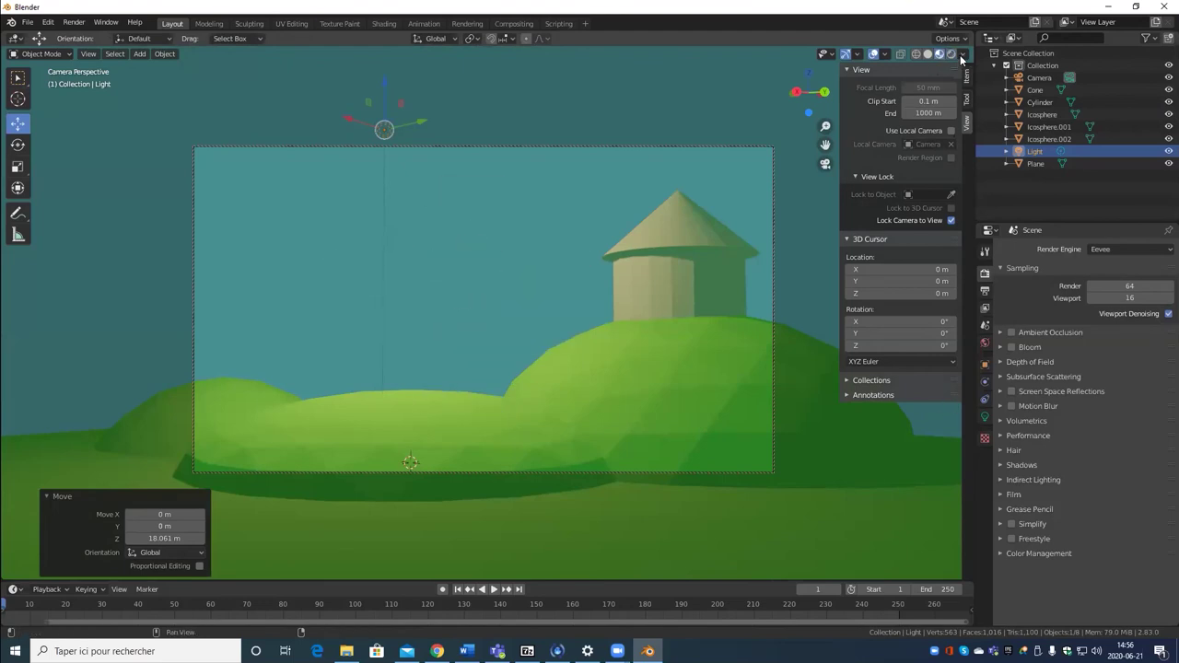